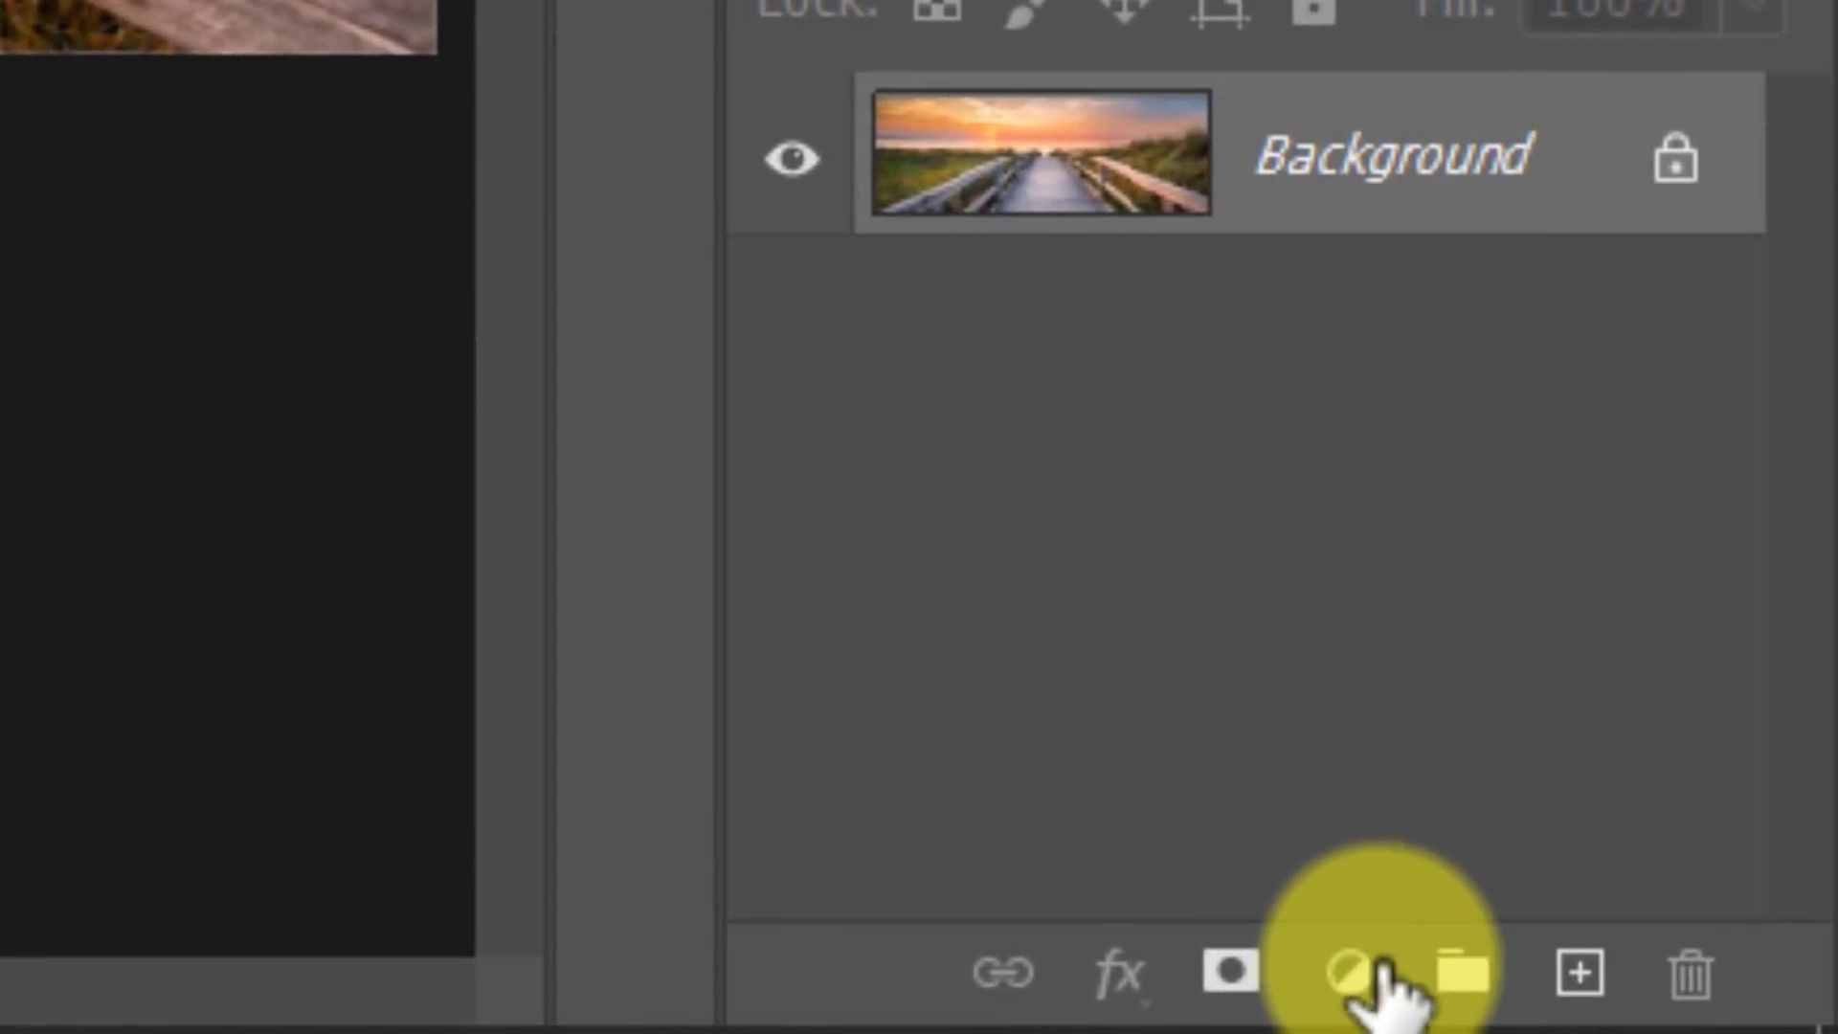
Add a magenta-to-transparent gradient fill layer over the boardwalk photo.
{"action": "left_click", "coordinate": [1349, 971]}
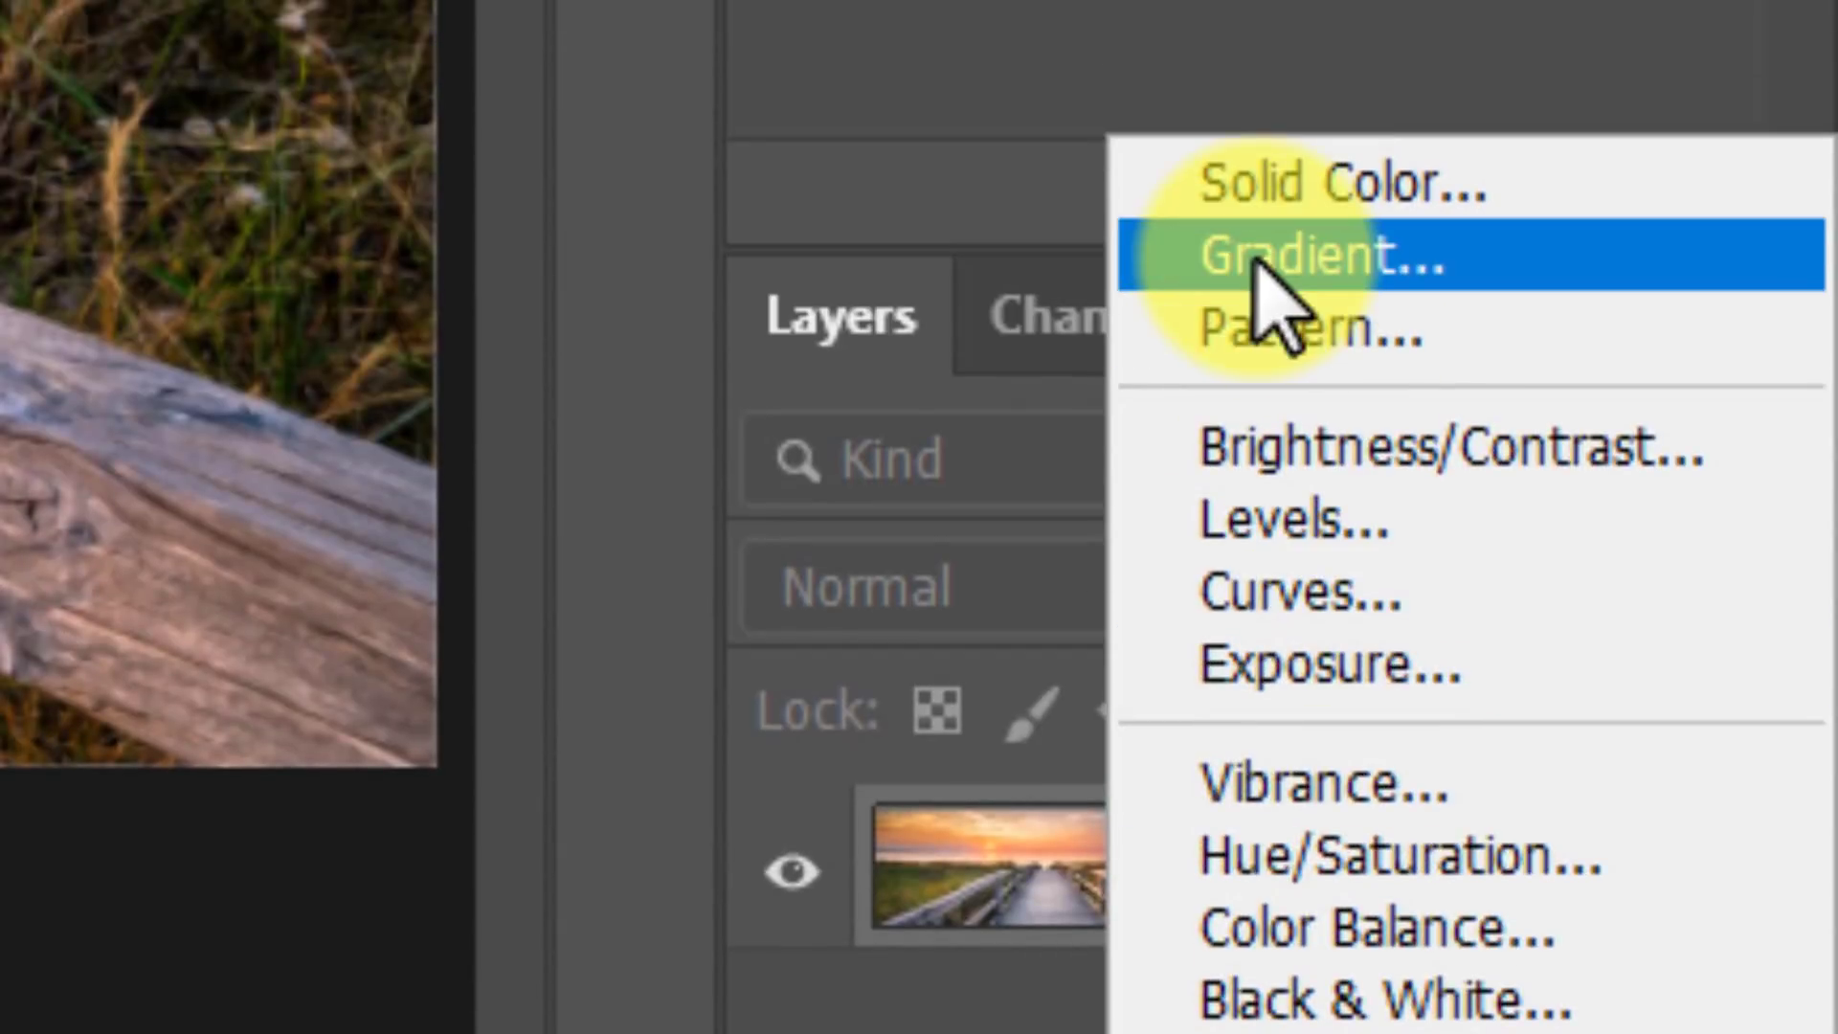
{"action": "left_click", "coordinate": [1256, 258]}
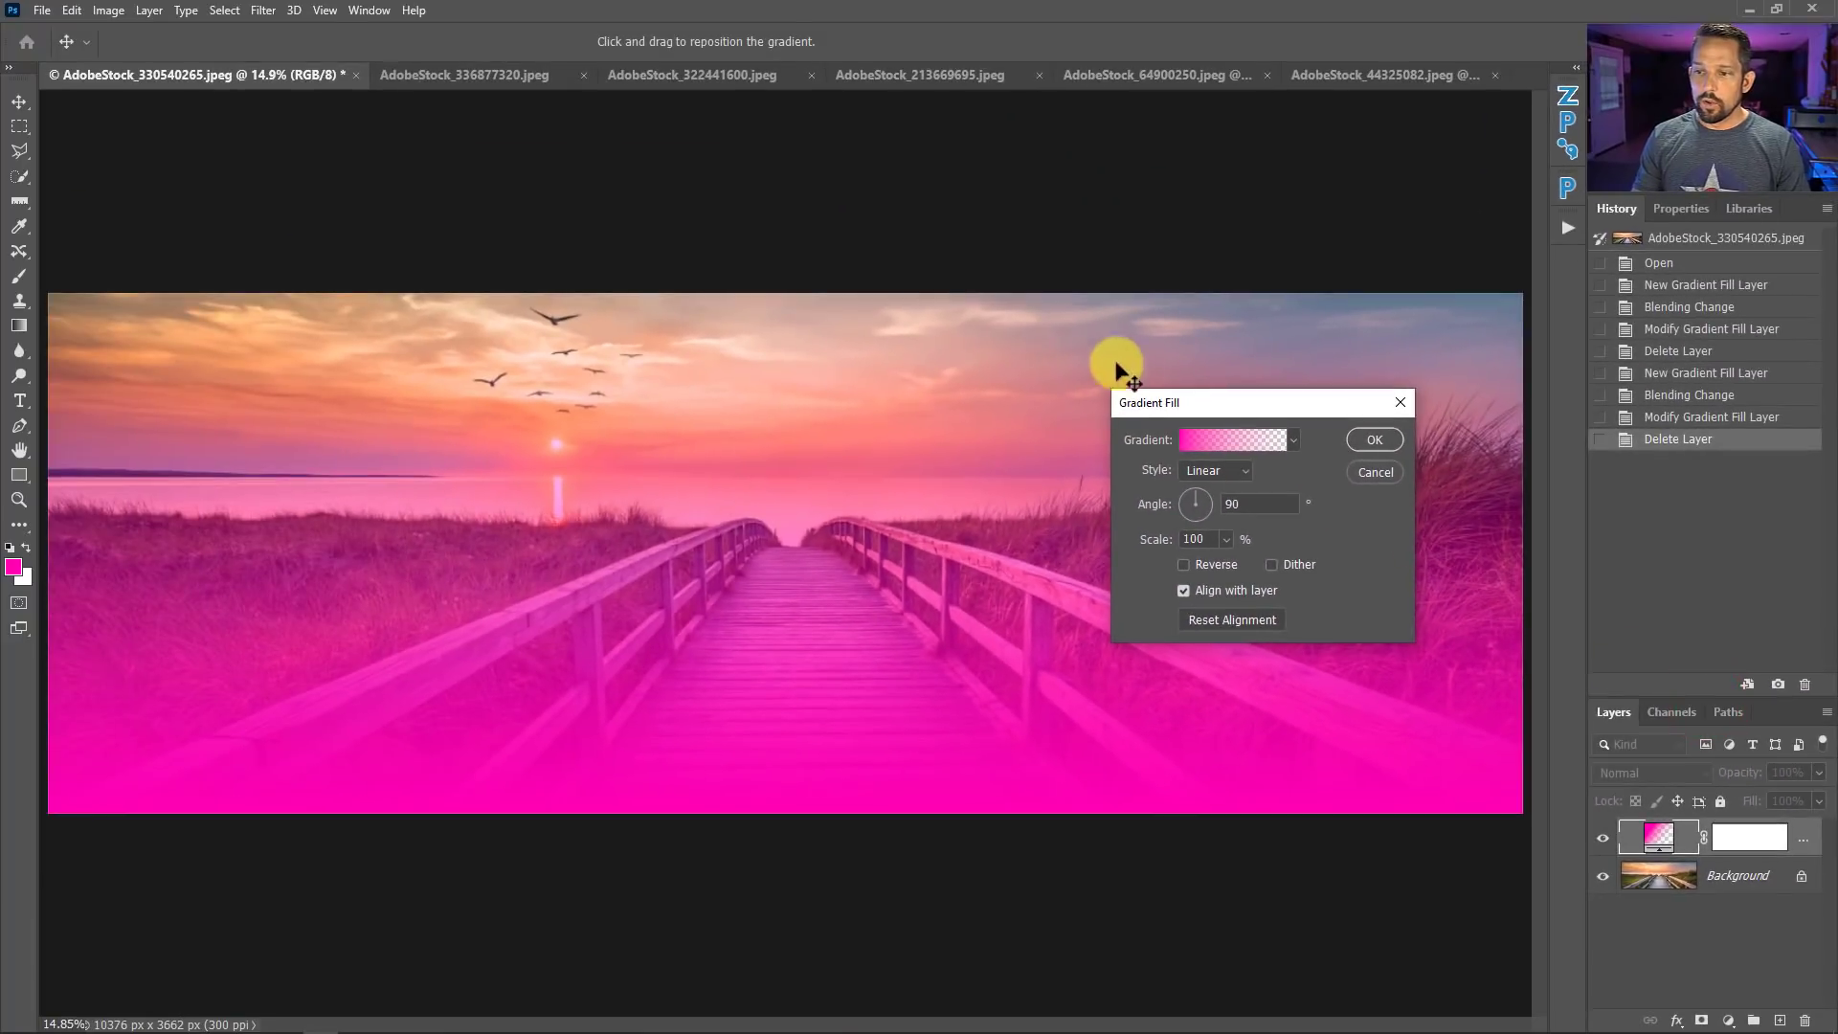
{"action": "left_click_drag", "start_coordinate": [1181, 402], "coordinate": [871, 178]}
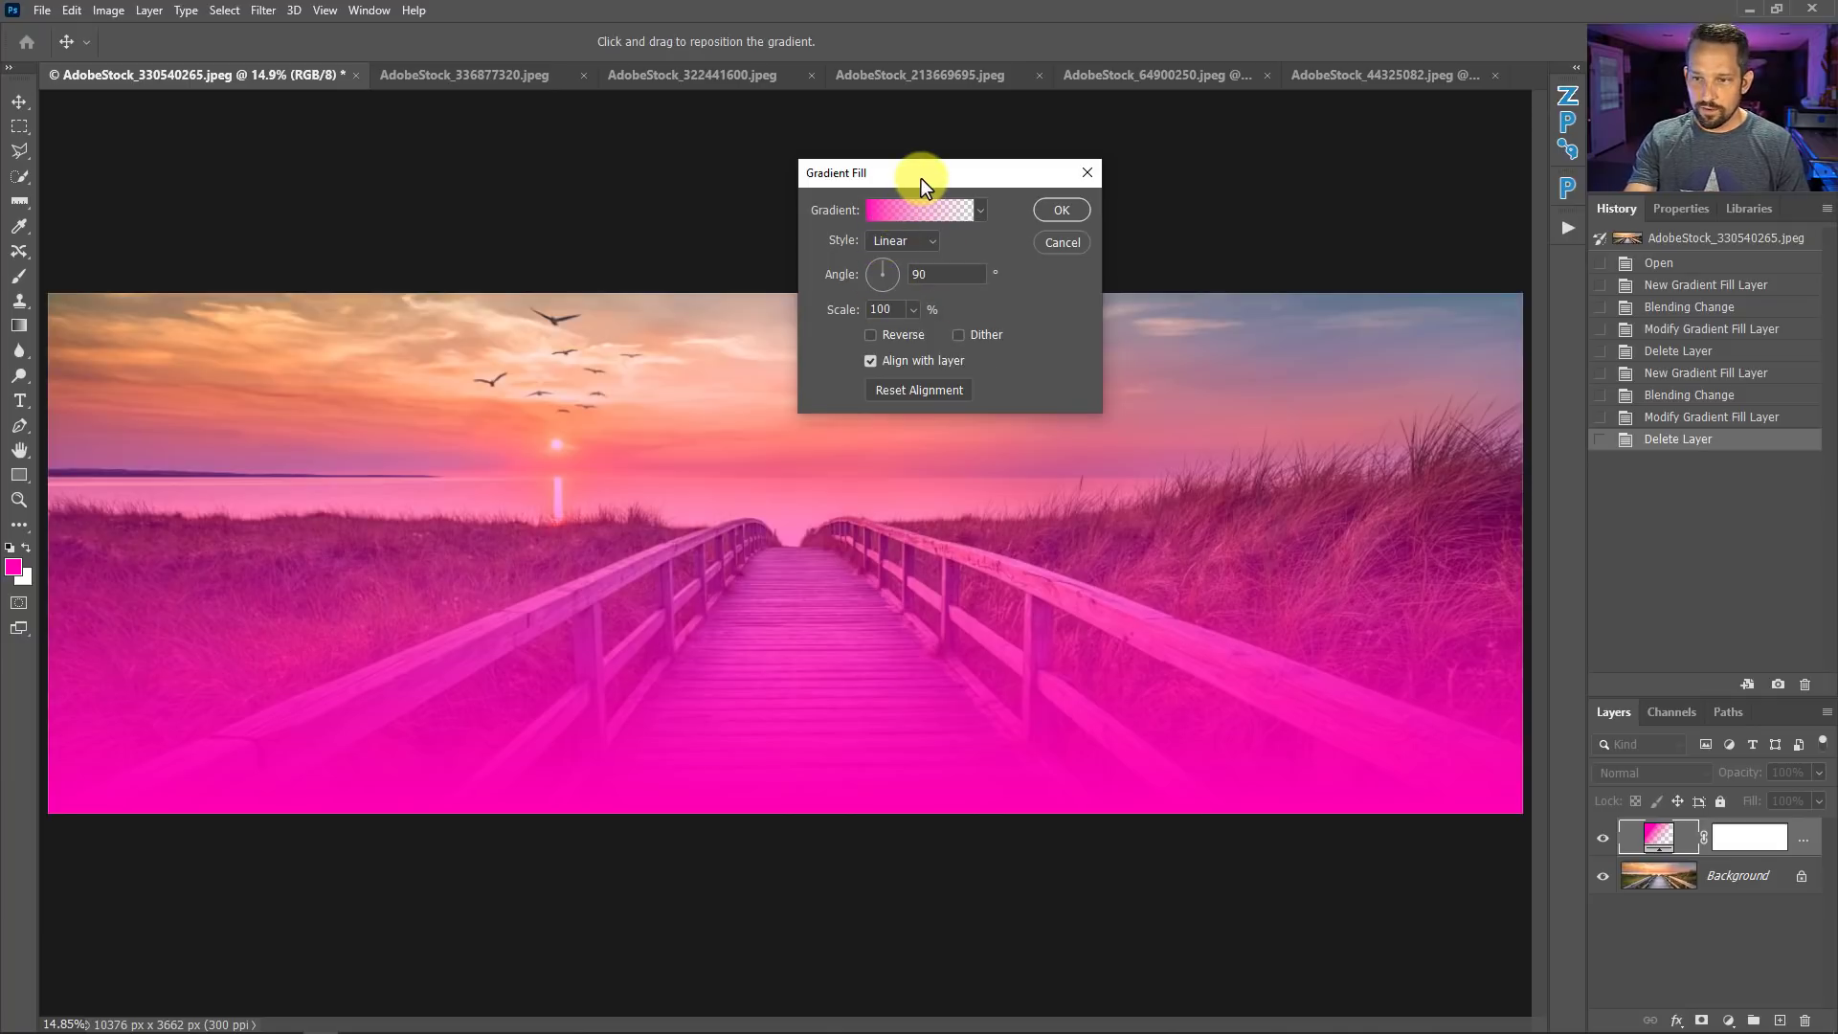
{"action": "left_click_drag", "start_coordinate": [924, 176], "coordinate": [1060, 182]}
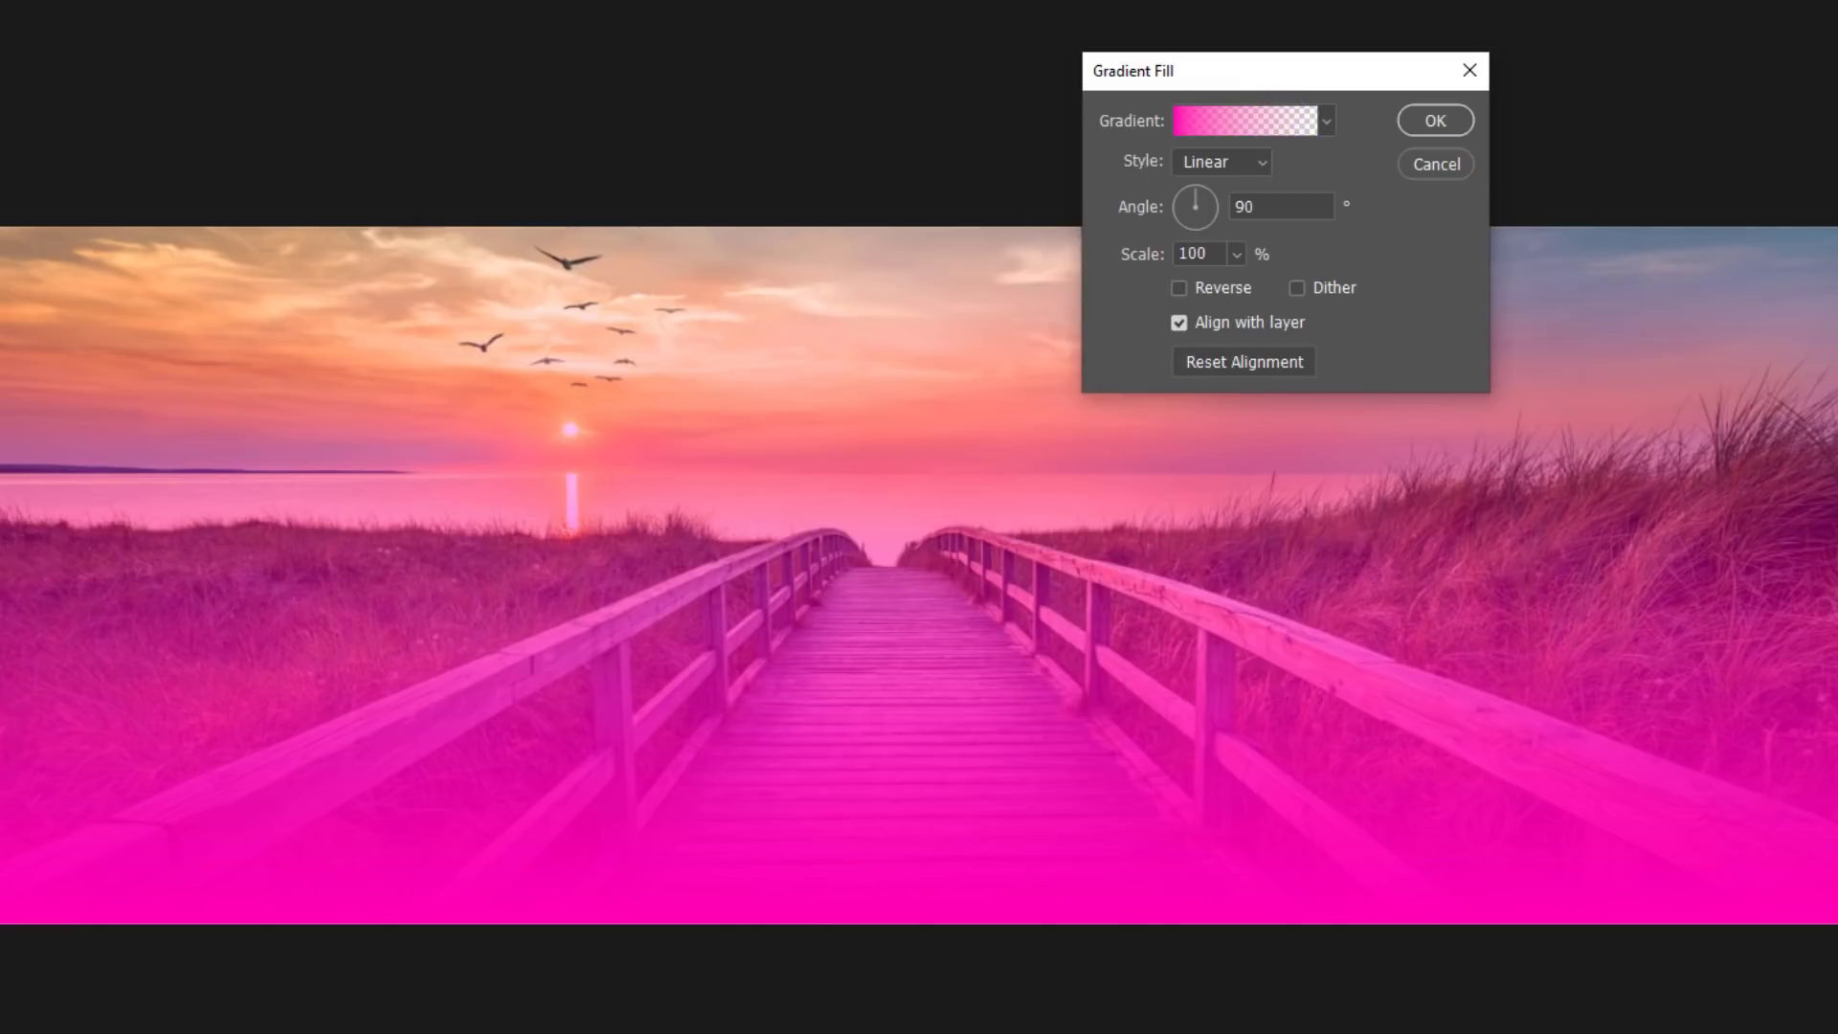
Try Radial, Angle, Reflected and Linear gradient styles, settling on Diamond centred on the walkway.
{"action": "left_click", "coordinate": [1216, 161]}
{"action": "left_click", "coordinate": [1204, 201]}
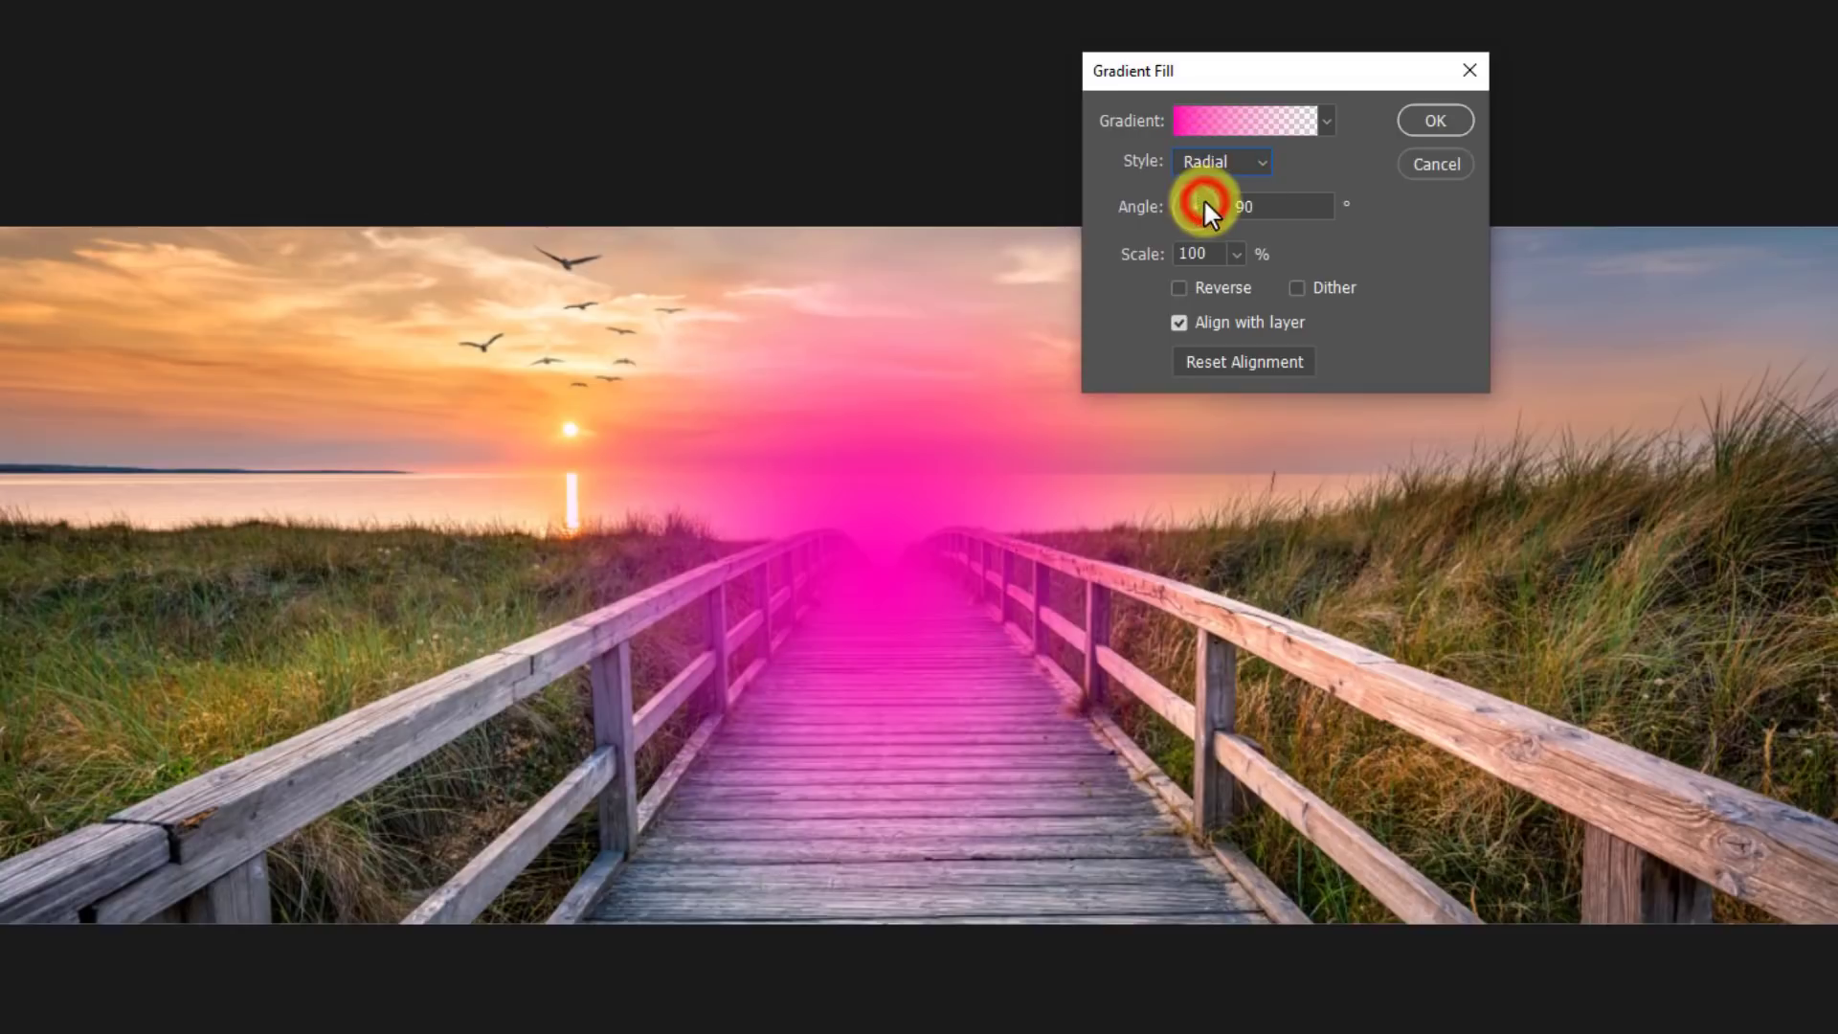
{"action": "left_click", "coordinate": [1206, 162]}
{"action": "left_click", "coordinate": [1200, 219]}
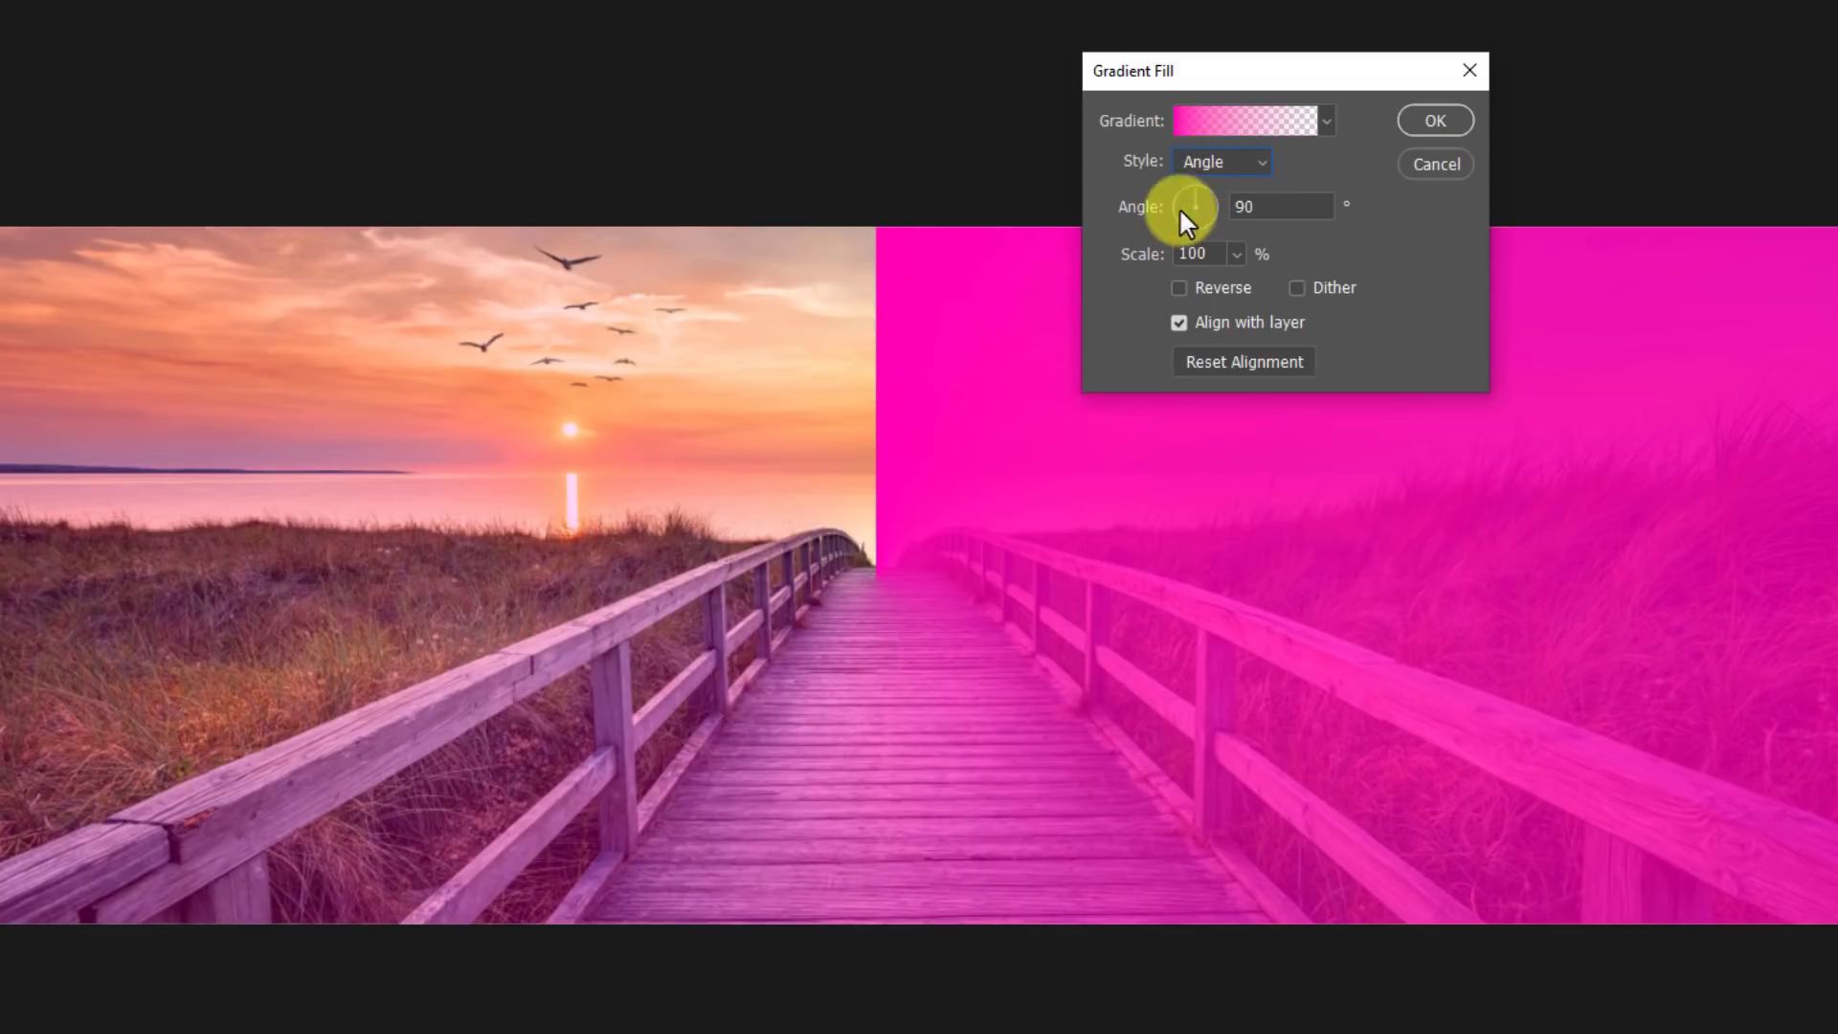
{"action": "left_click", "coordinate": [1254, 167]}
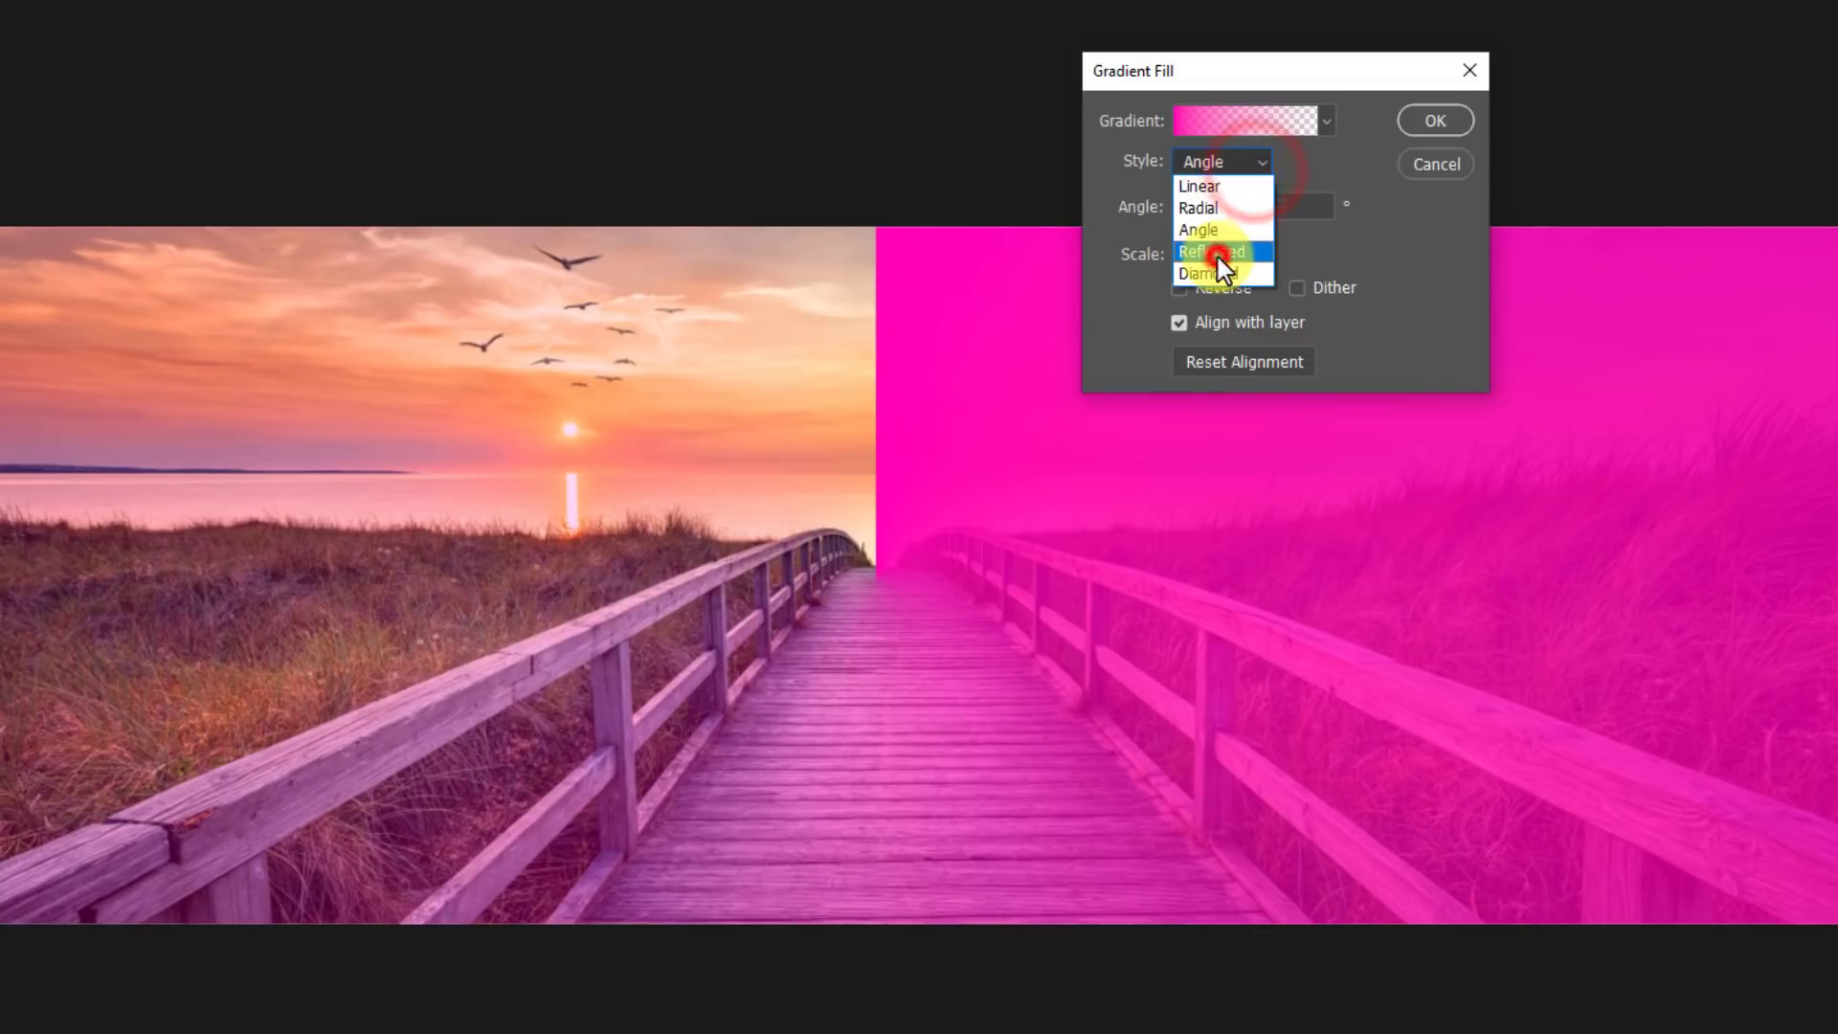
{"action": "left_click", "coordinate": [1212, 251]}
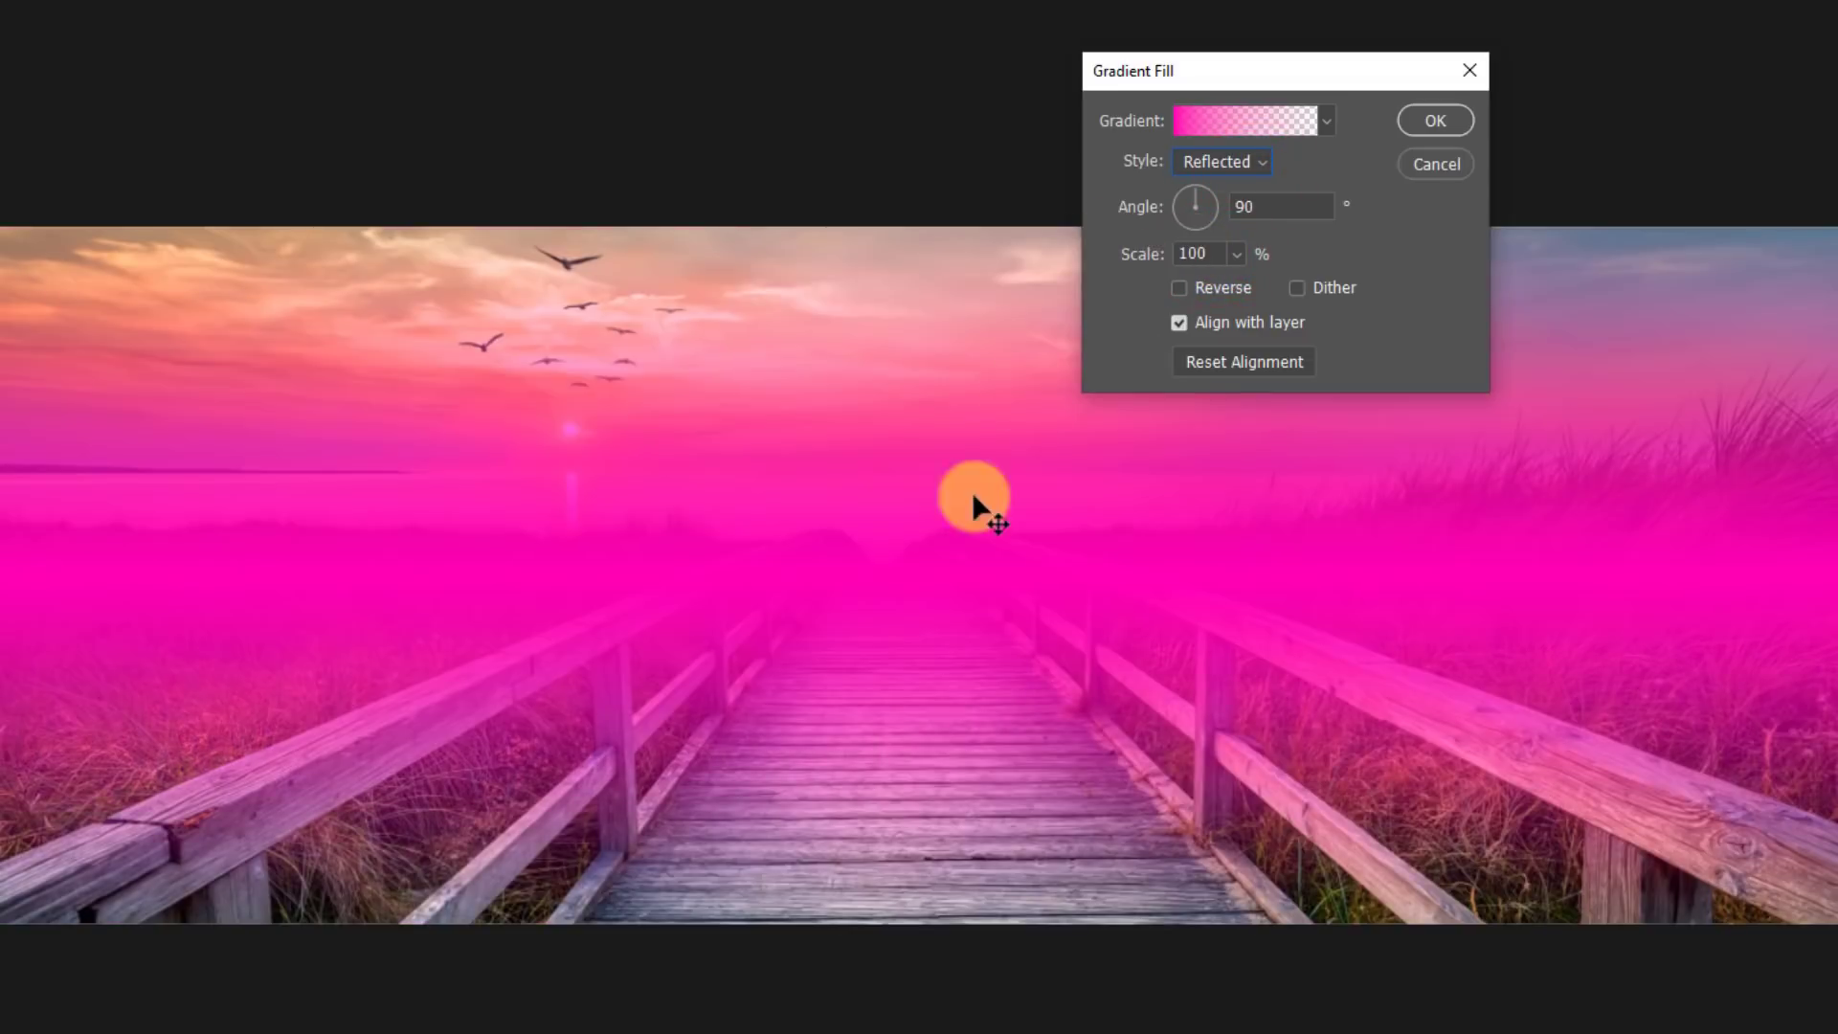
{"action": "left_click_drag", "start_coordinate": [856, 541], "coordinate": [870, 566]}
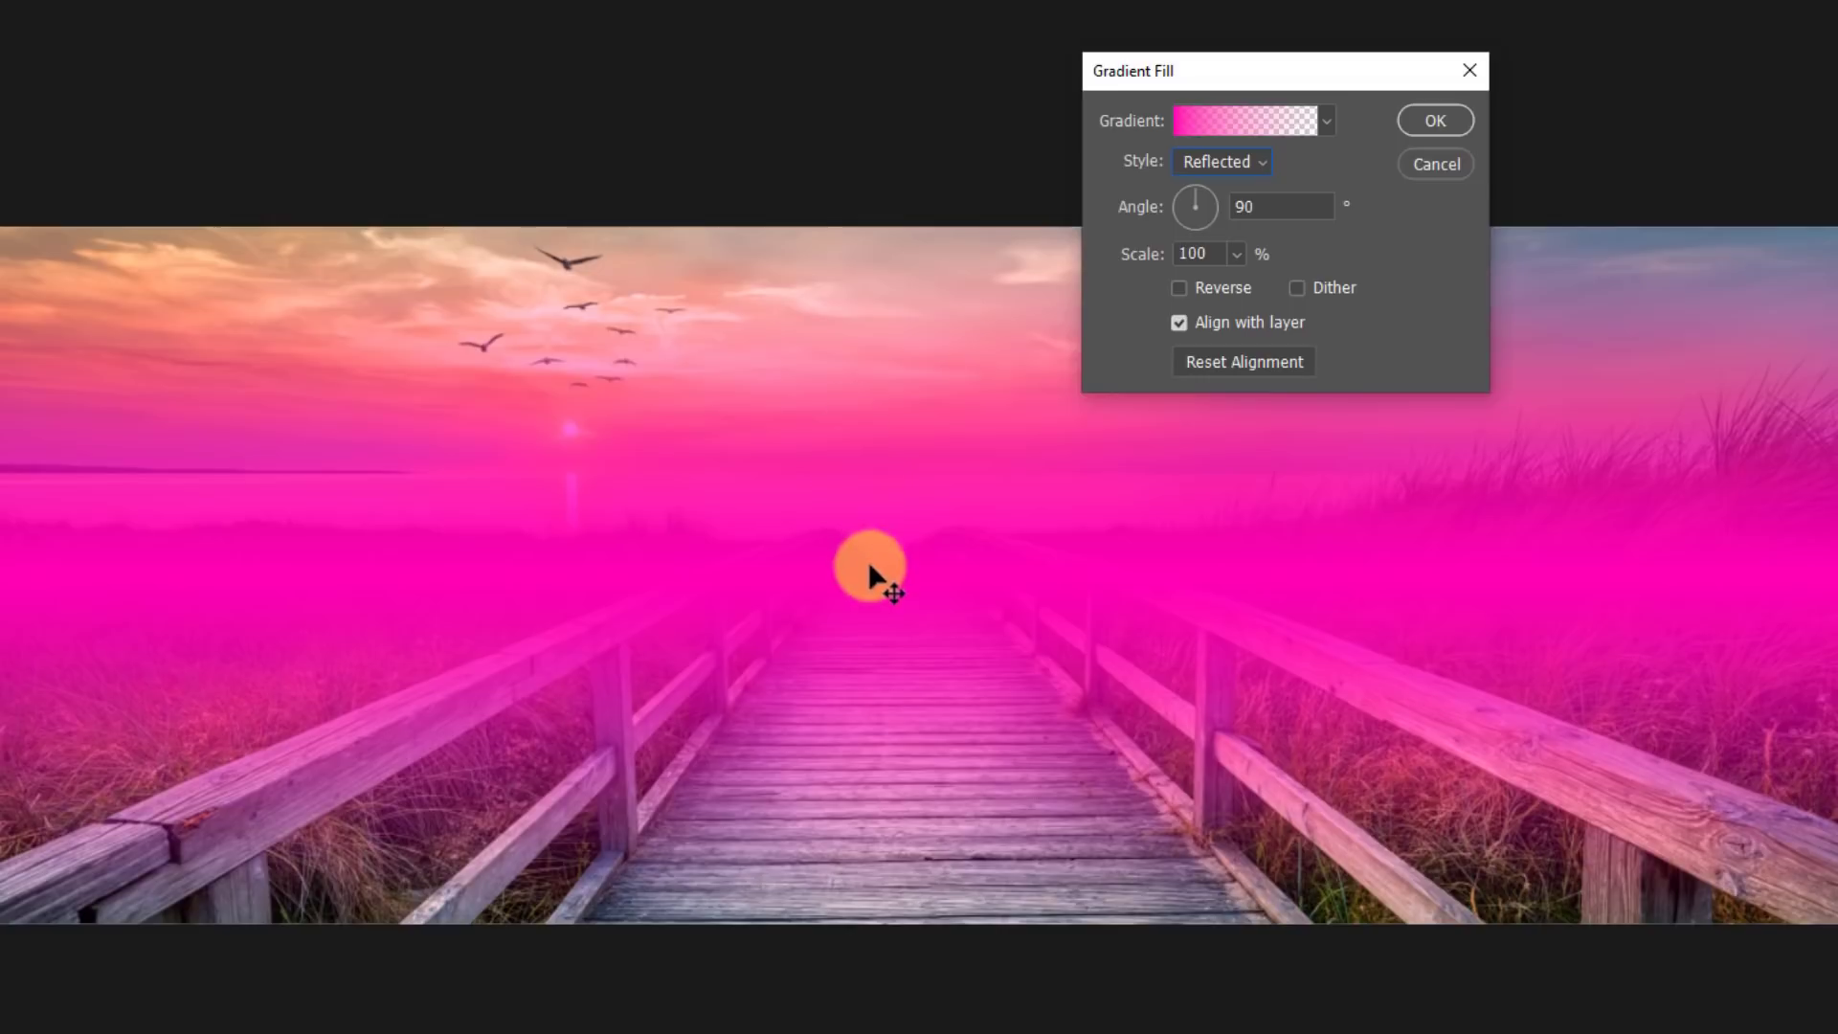
{"action": "left_click", "coordinate": [1214, 173]}
{"action": "left_click", "coordinate": [1199, 187]}
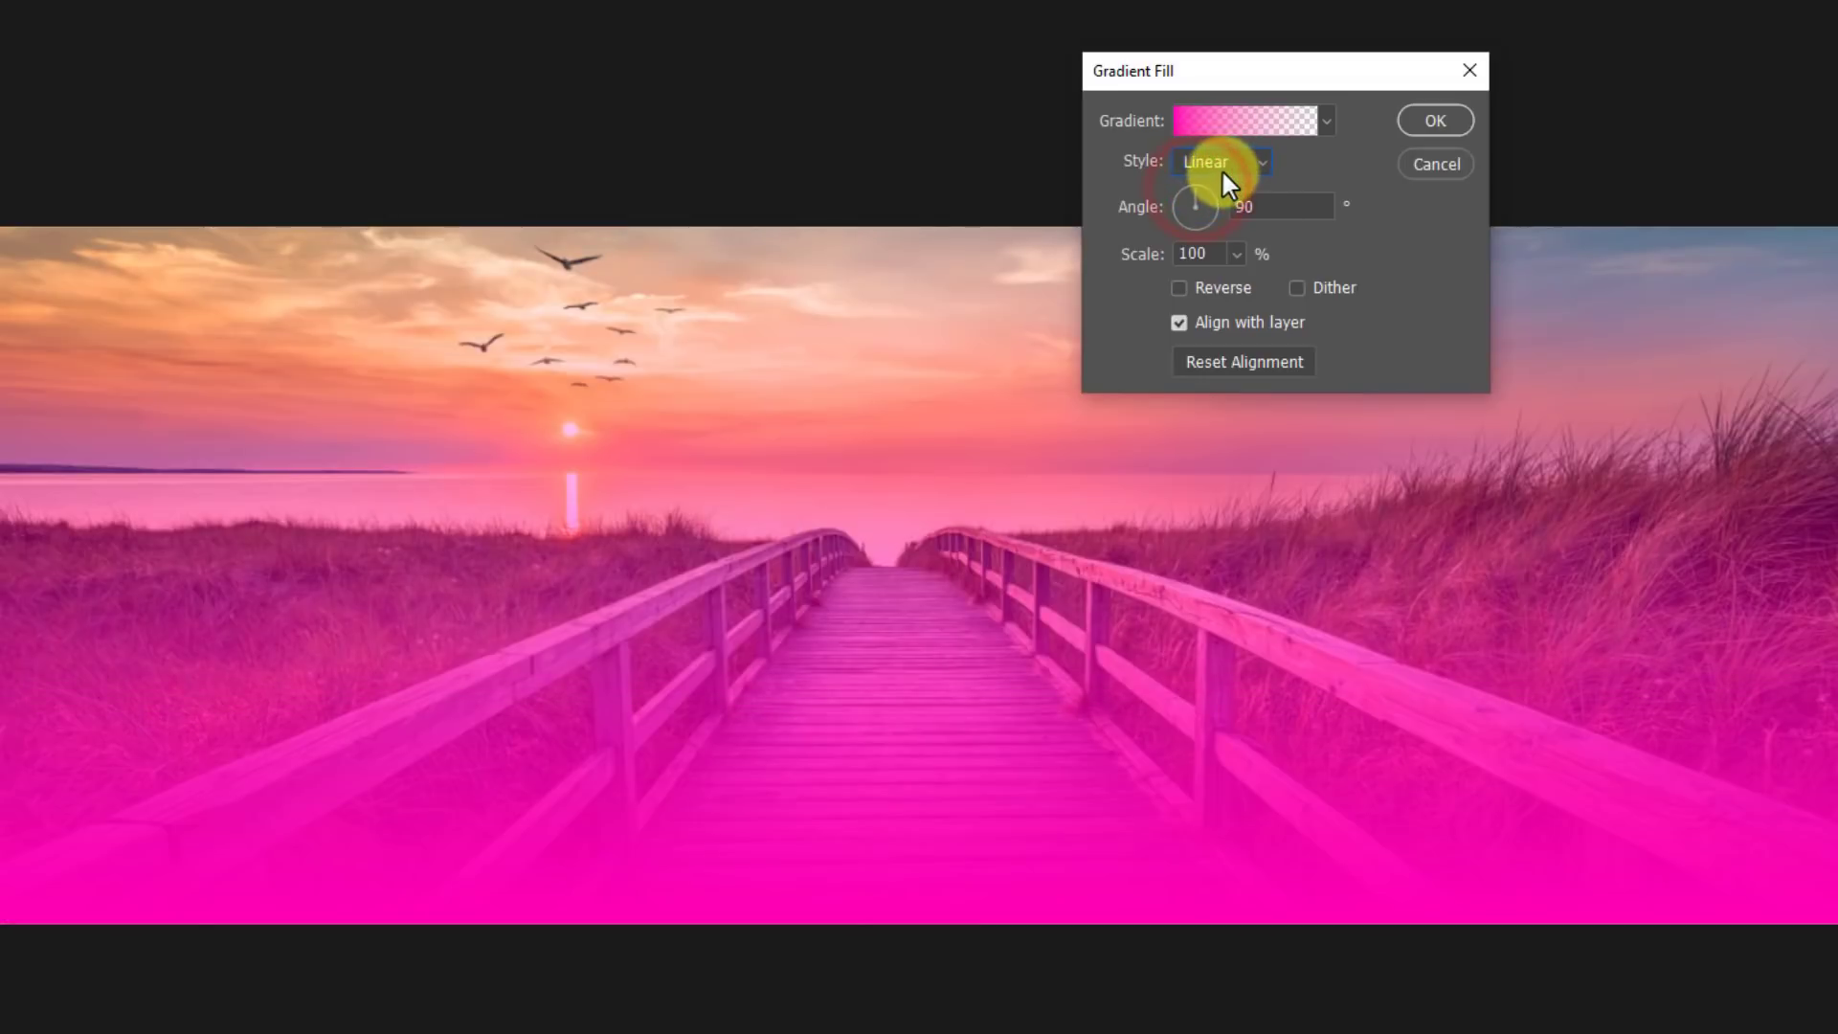
{"action": "left_click", "coordinate": [1222, 165]}
{"action": "left_click", "coordinate": [1220, 270]}
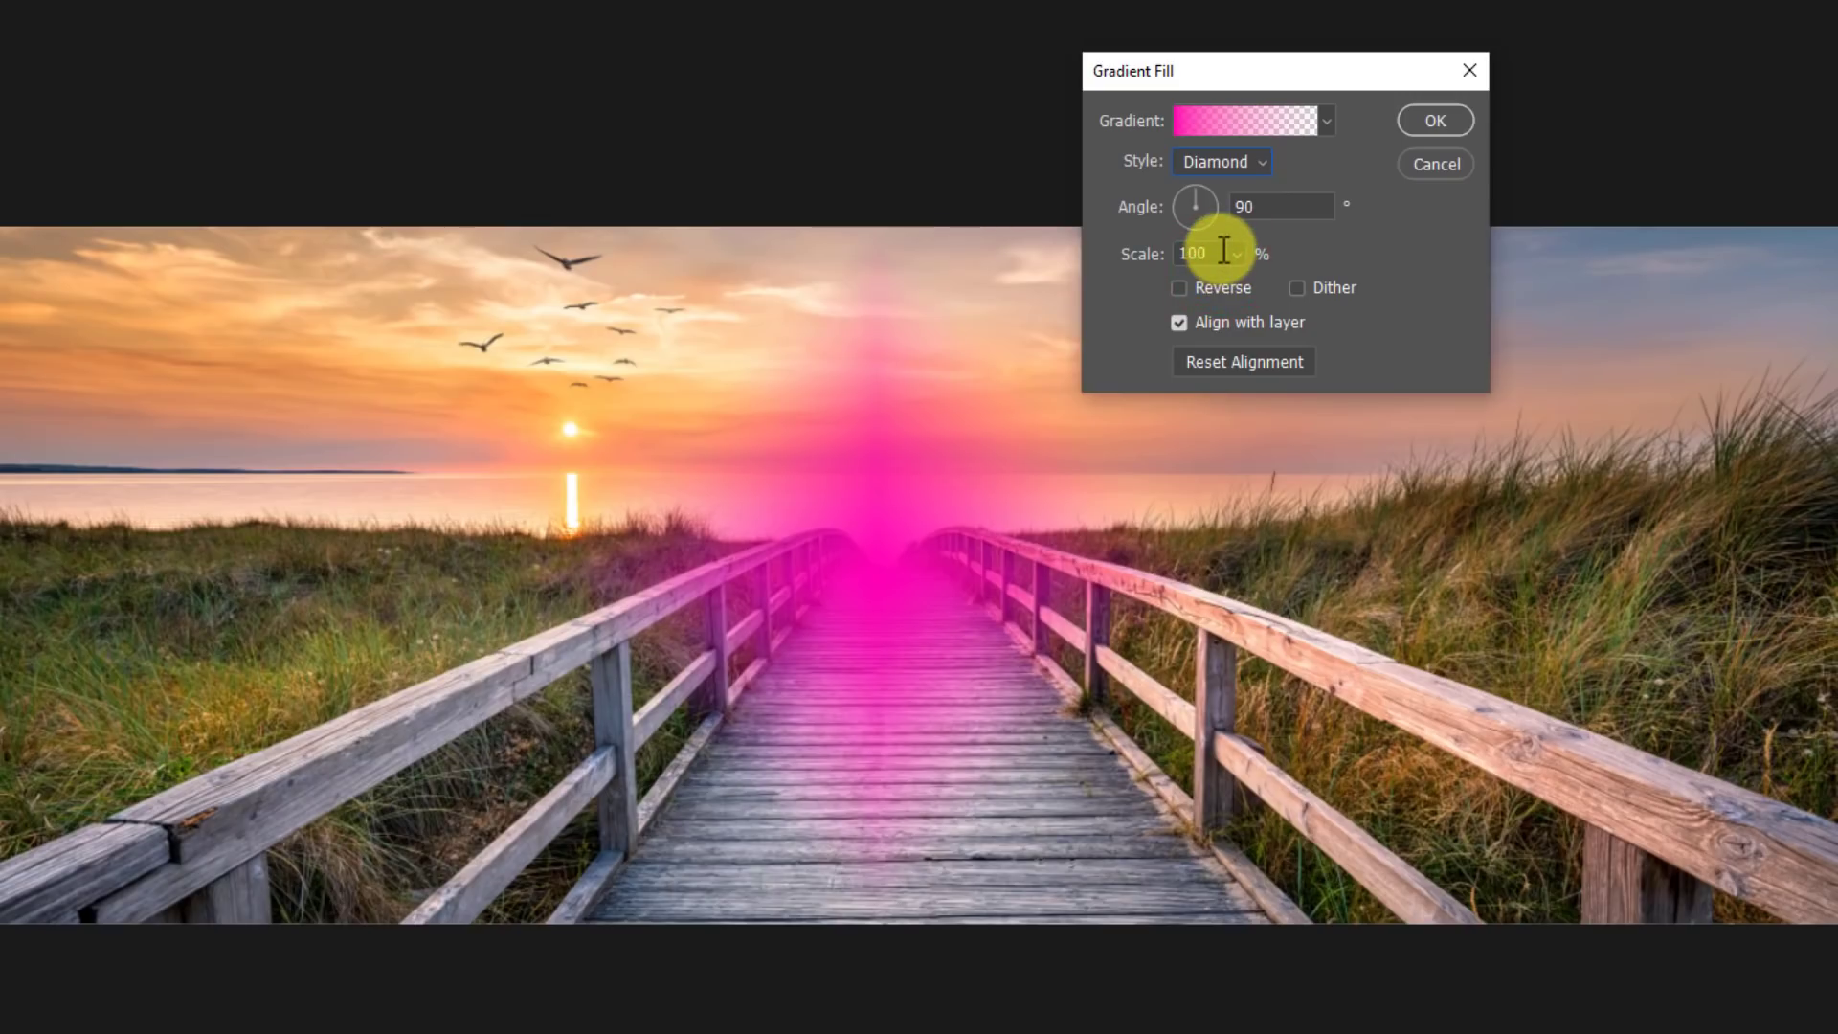
Apply the Violet-Orange preset to the diamond gradient fill.
{"action": "left_click", "coordinate": [1225, 120]}
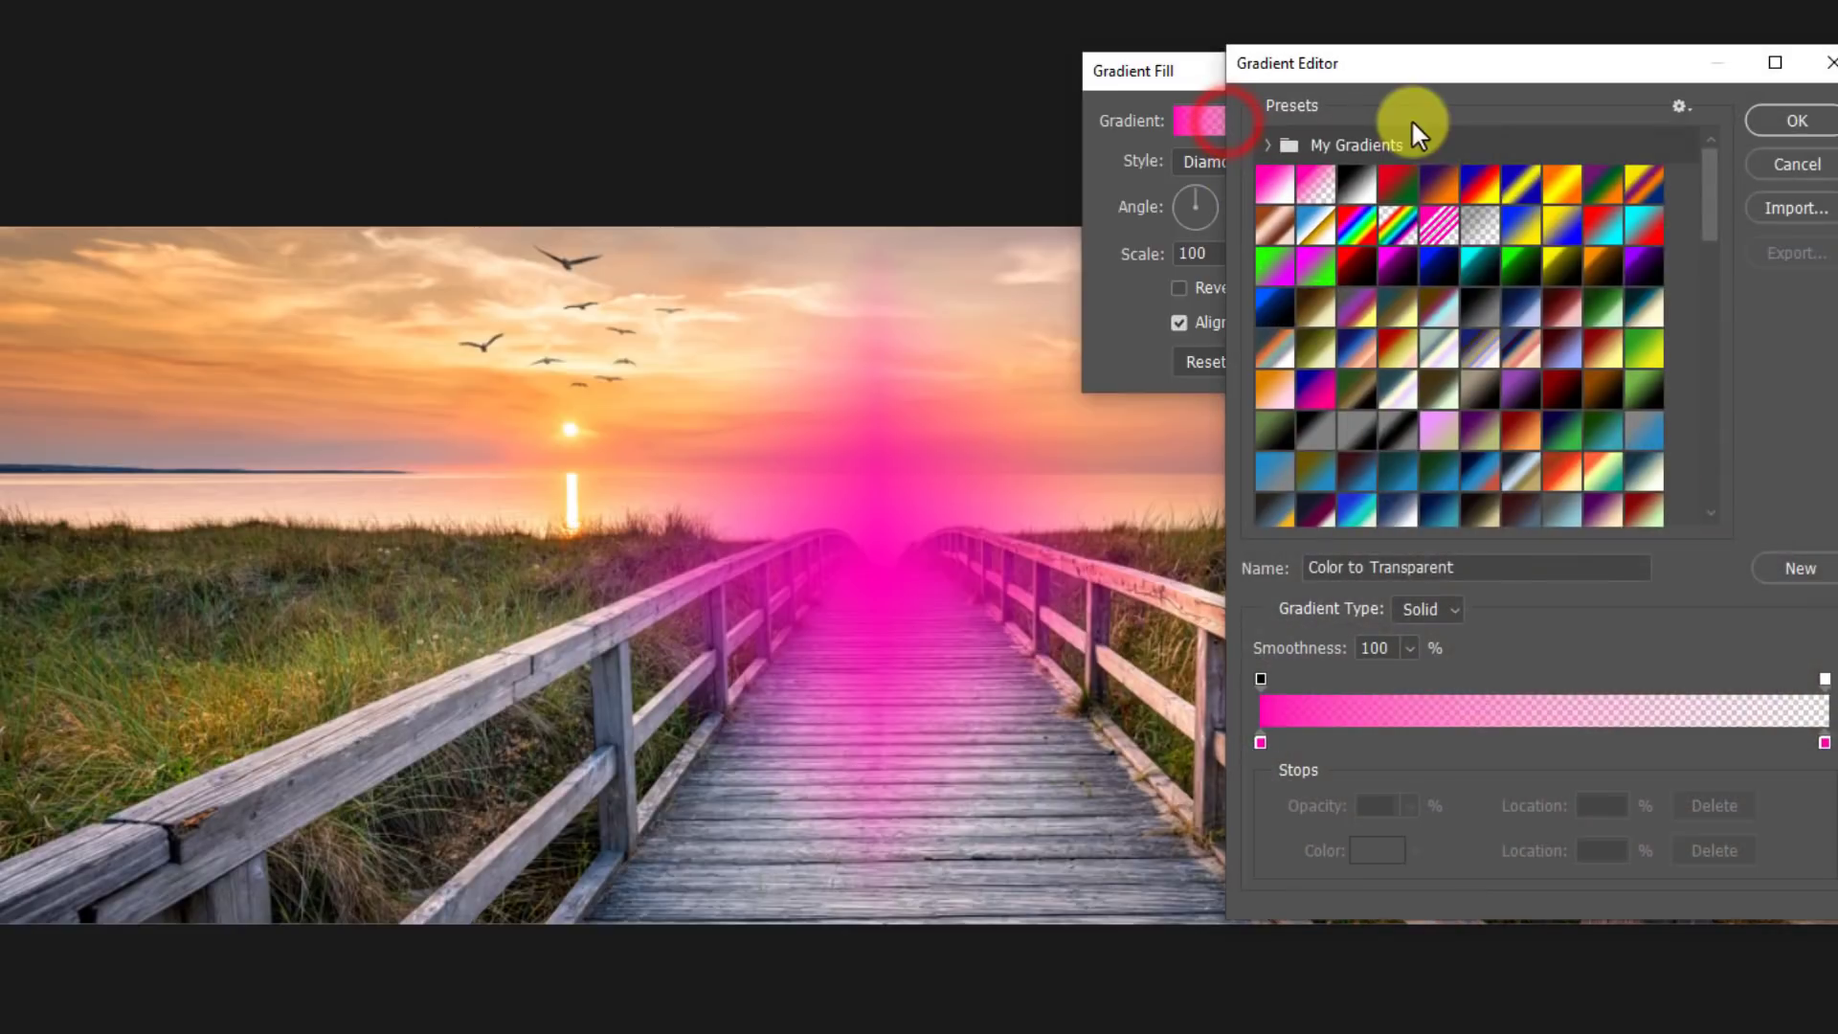
{"action": "left_click", "coordinate": [1443, 186]}
{"action": "left_click", "coordinate": [1772, 119]}
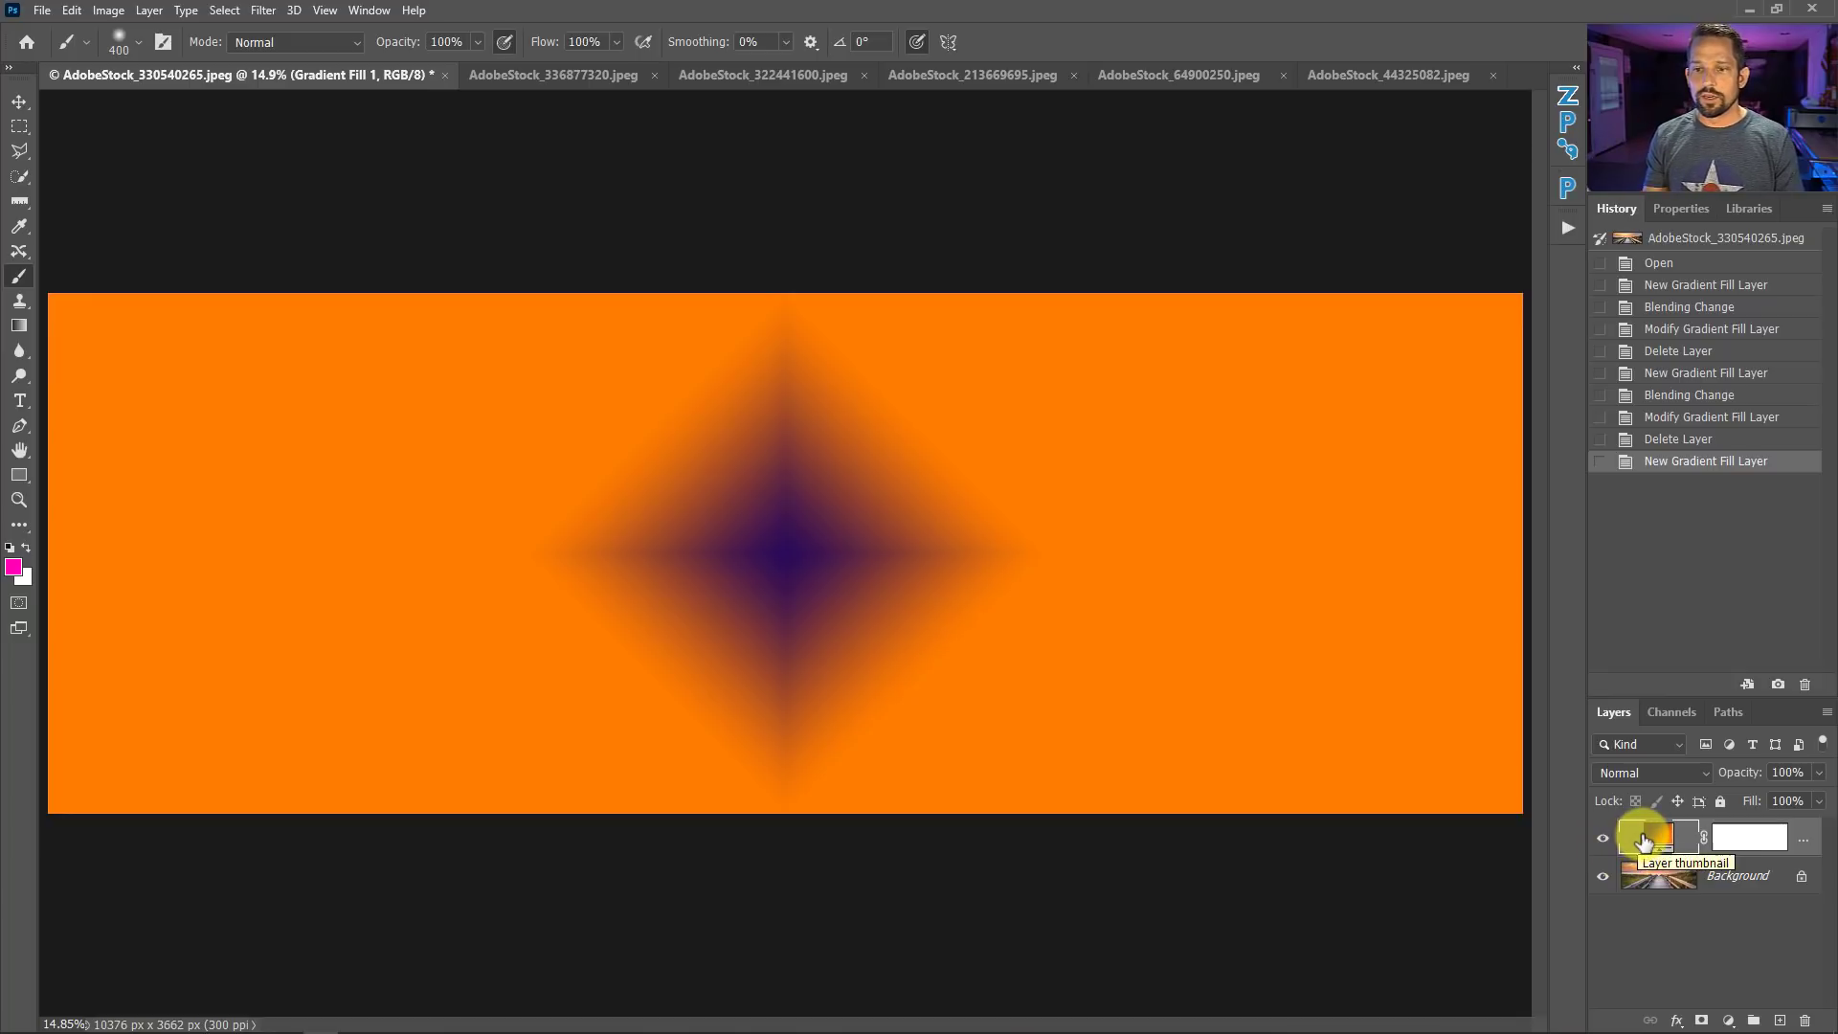
Set the violet-orange gradient layer's blend mode to Soft Light.
{"action": "key", "text": "Delete"}
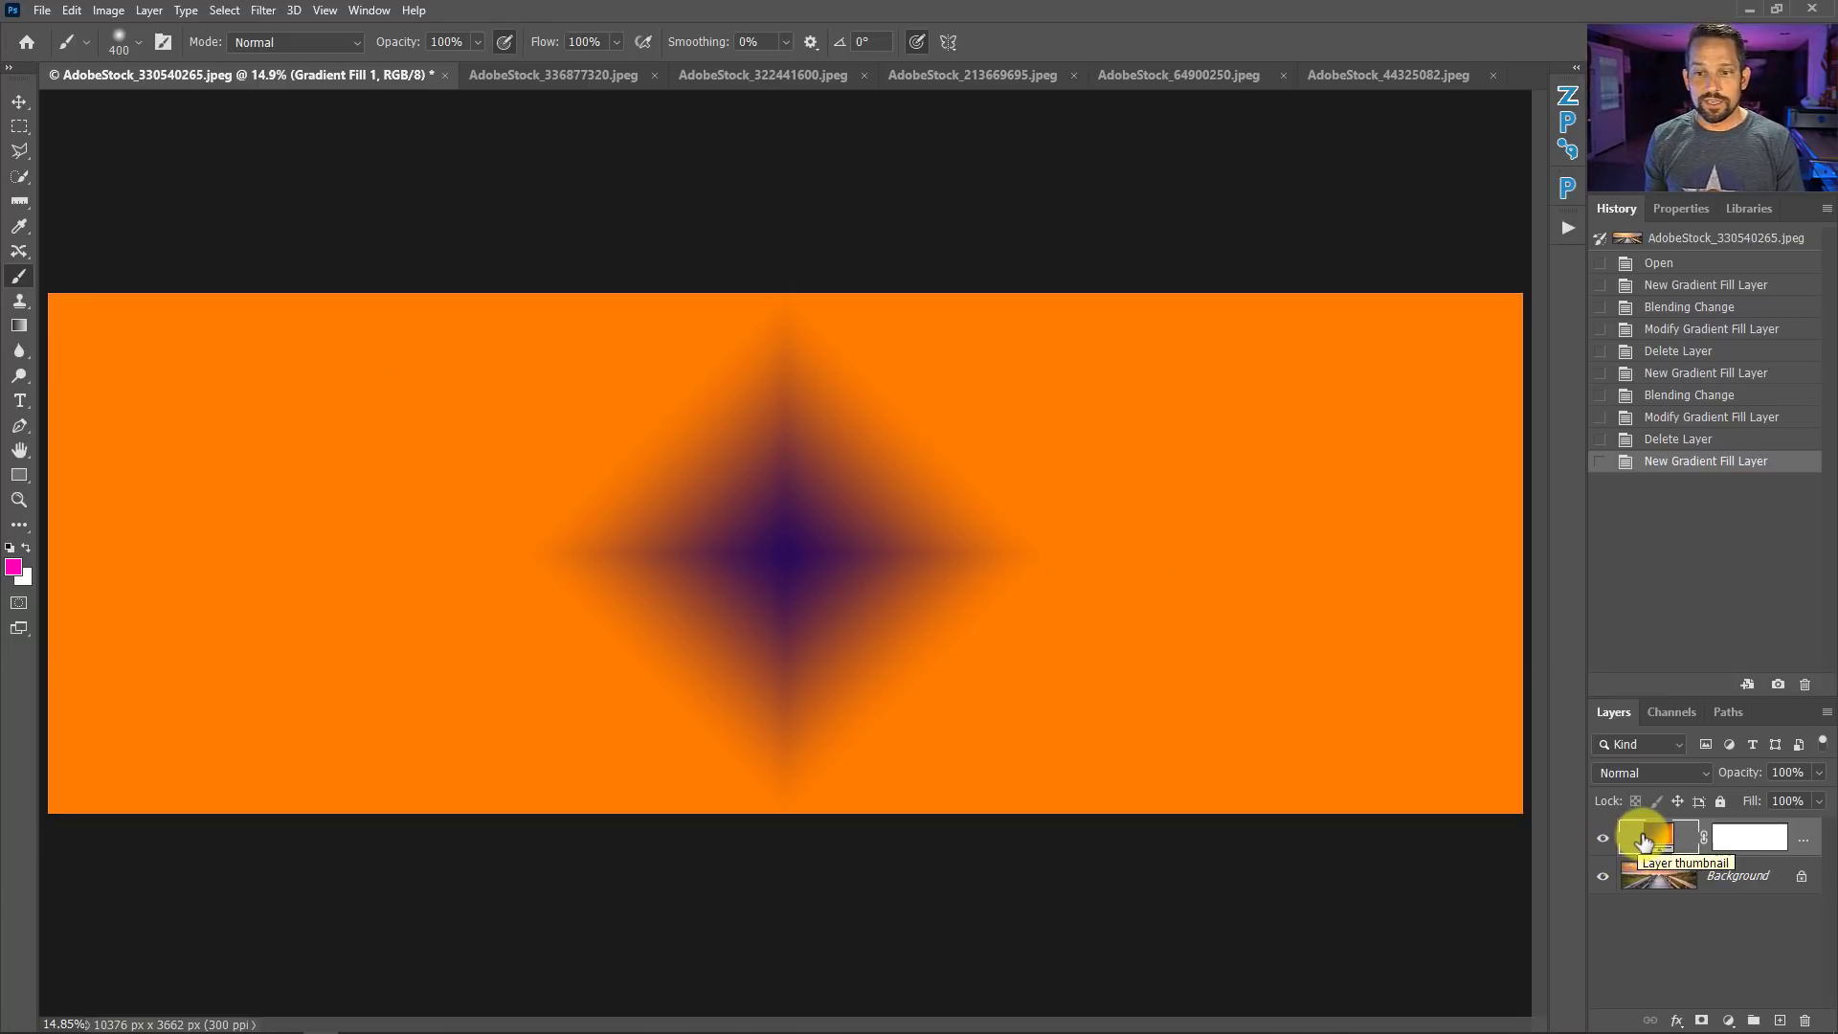
{"action": "left_click", "coordinate": [1652, 775]}
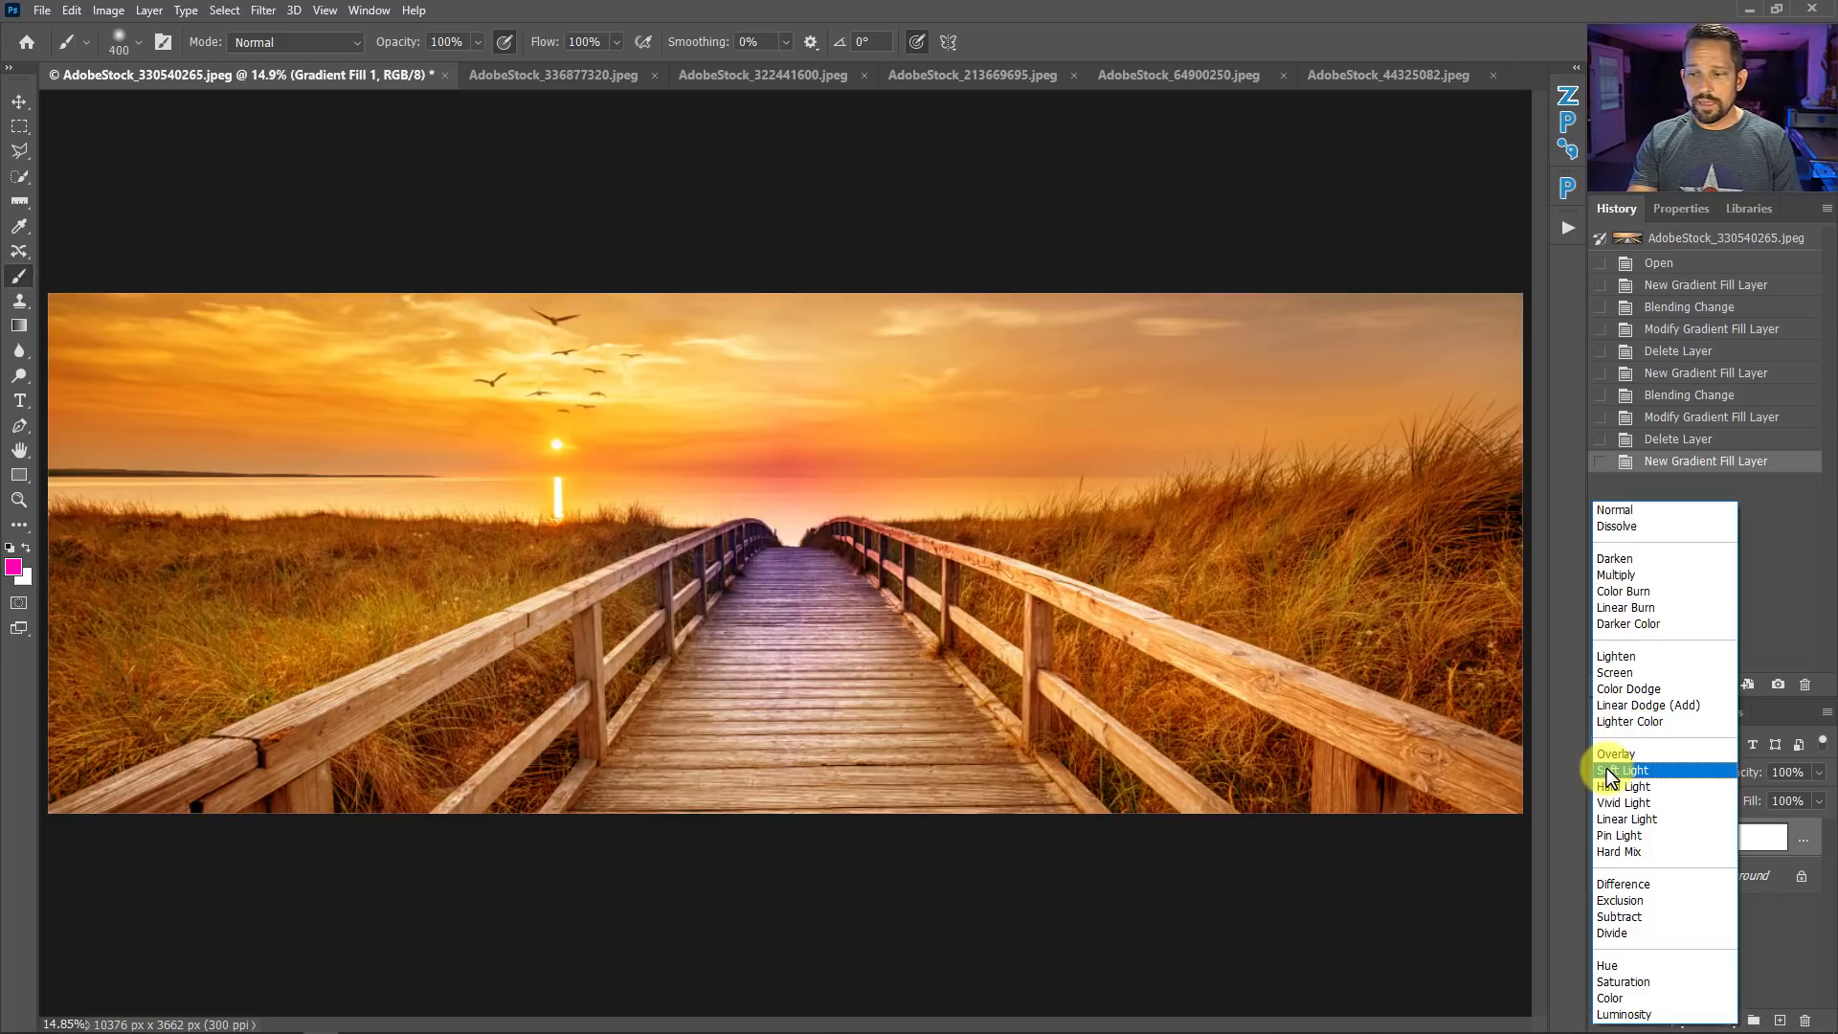
{"action": "left_click", "coordinate": [1611, 772]}
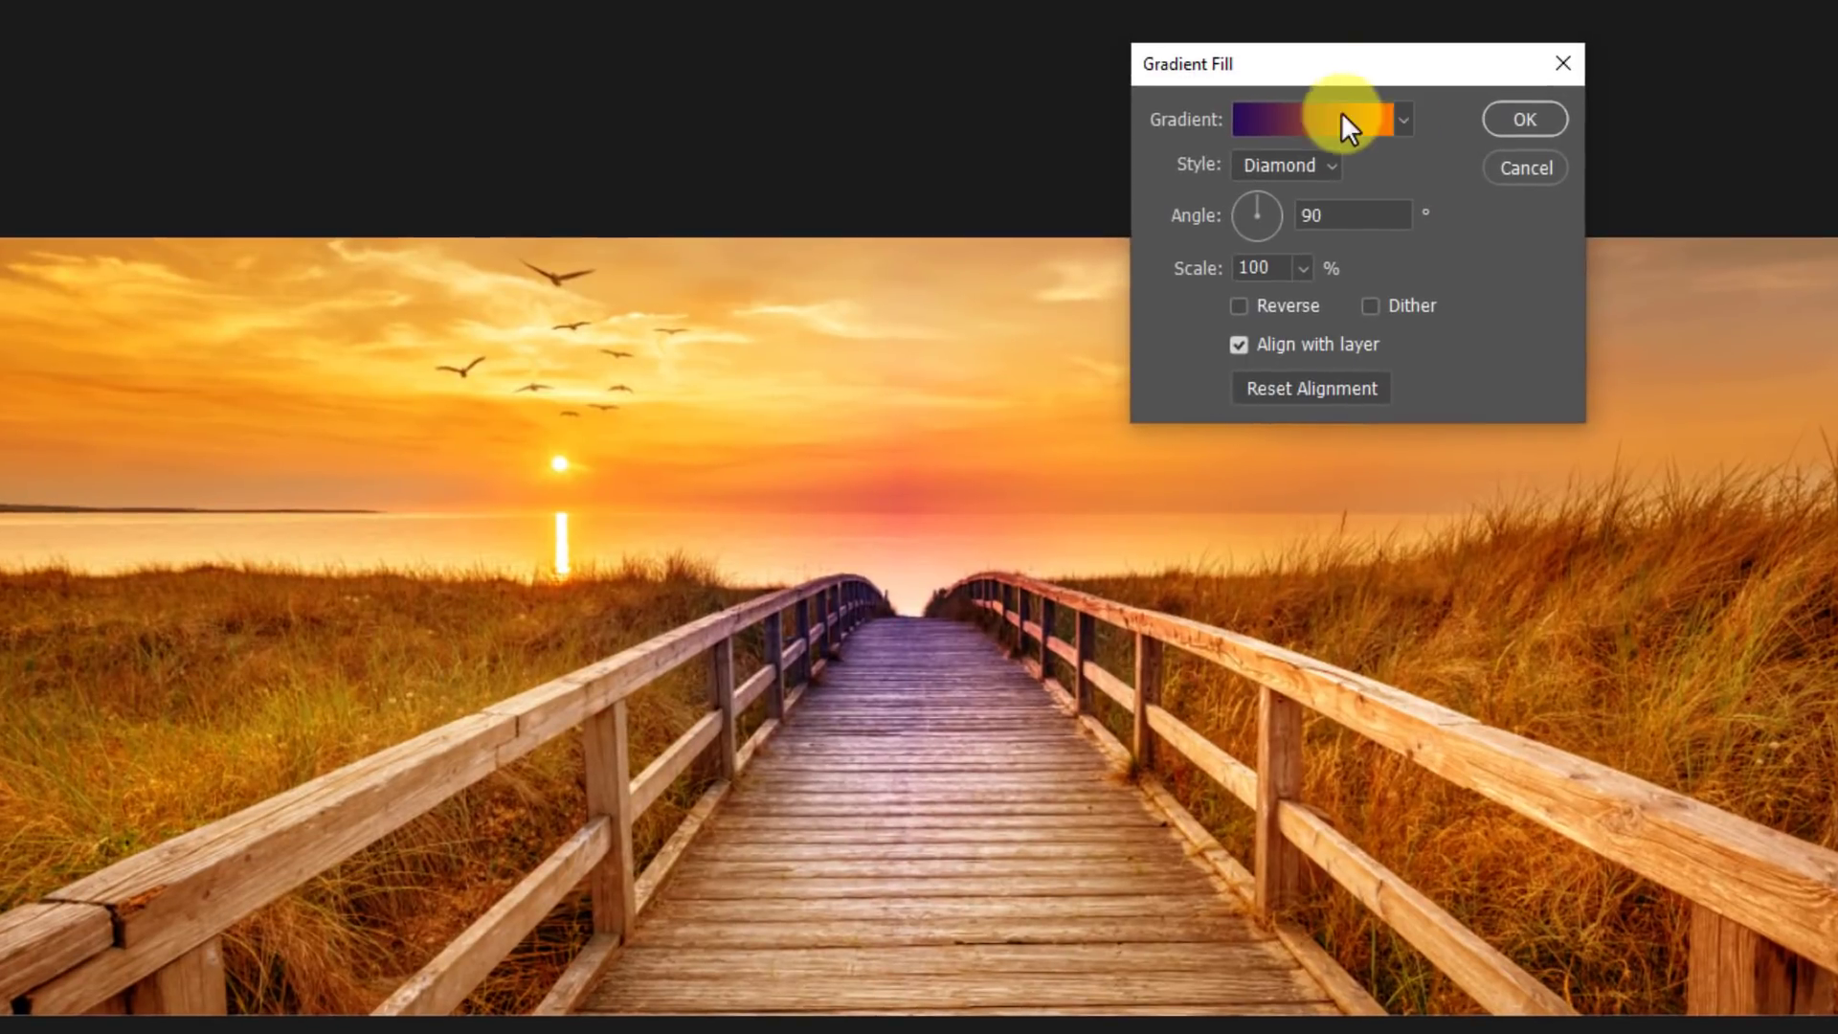
Test diamond centre positions and gradient angles, settling on a 90° angle.
{"action": "left_click_drag", "start_coordinate": [913, 652], "coordinate": [561, 469]}
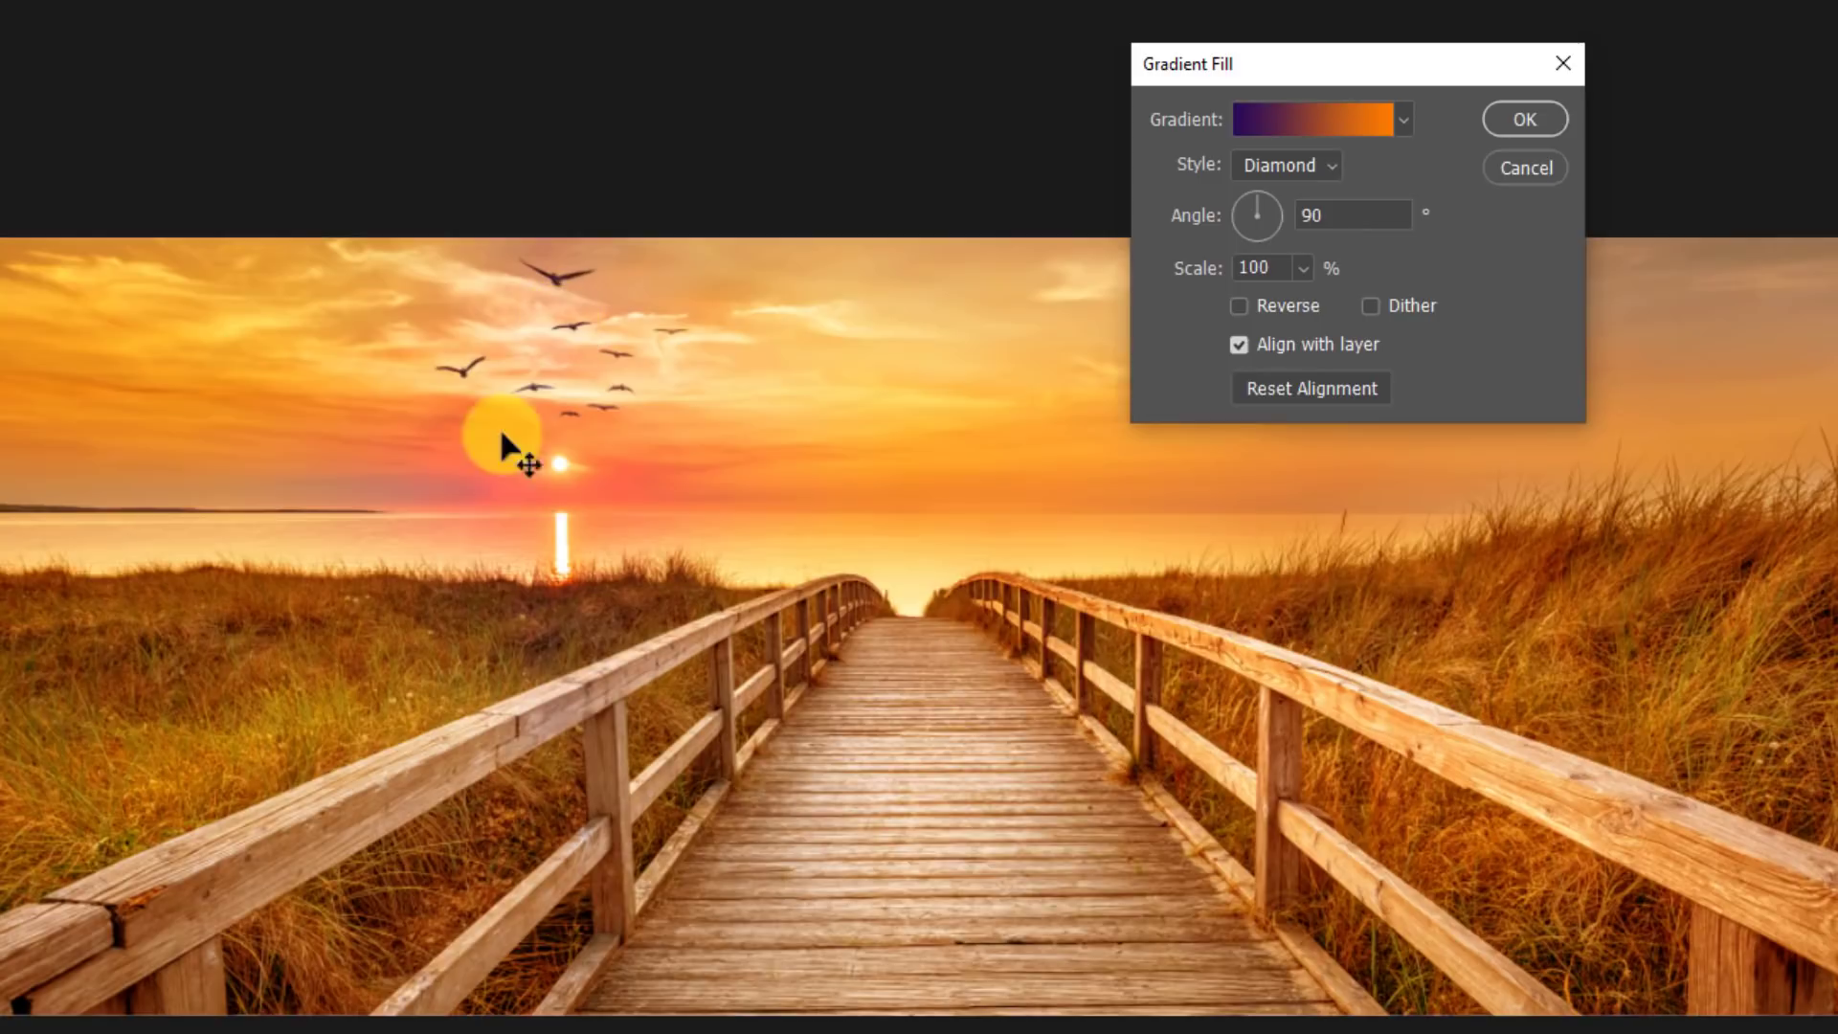
{"action": "left_click_drag", "start_coordinate": [545, 451], "coordinate": [906, 490]}
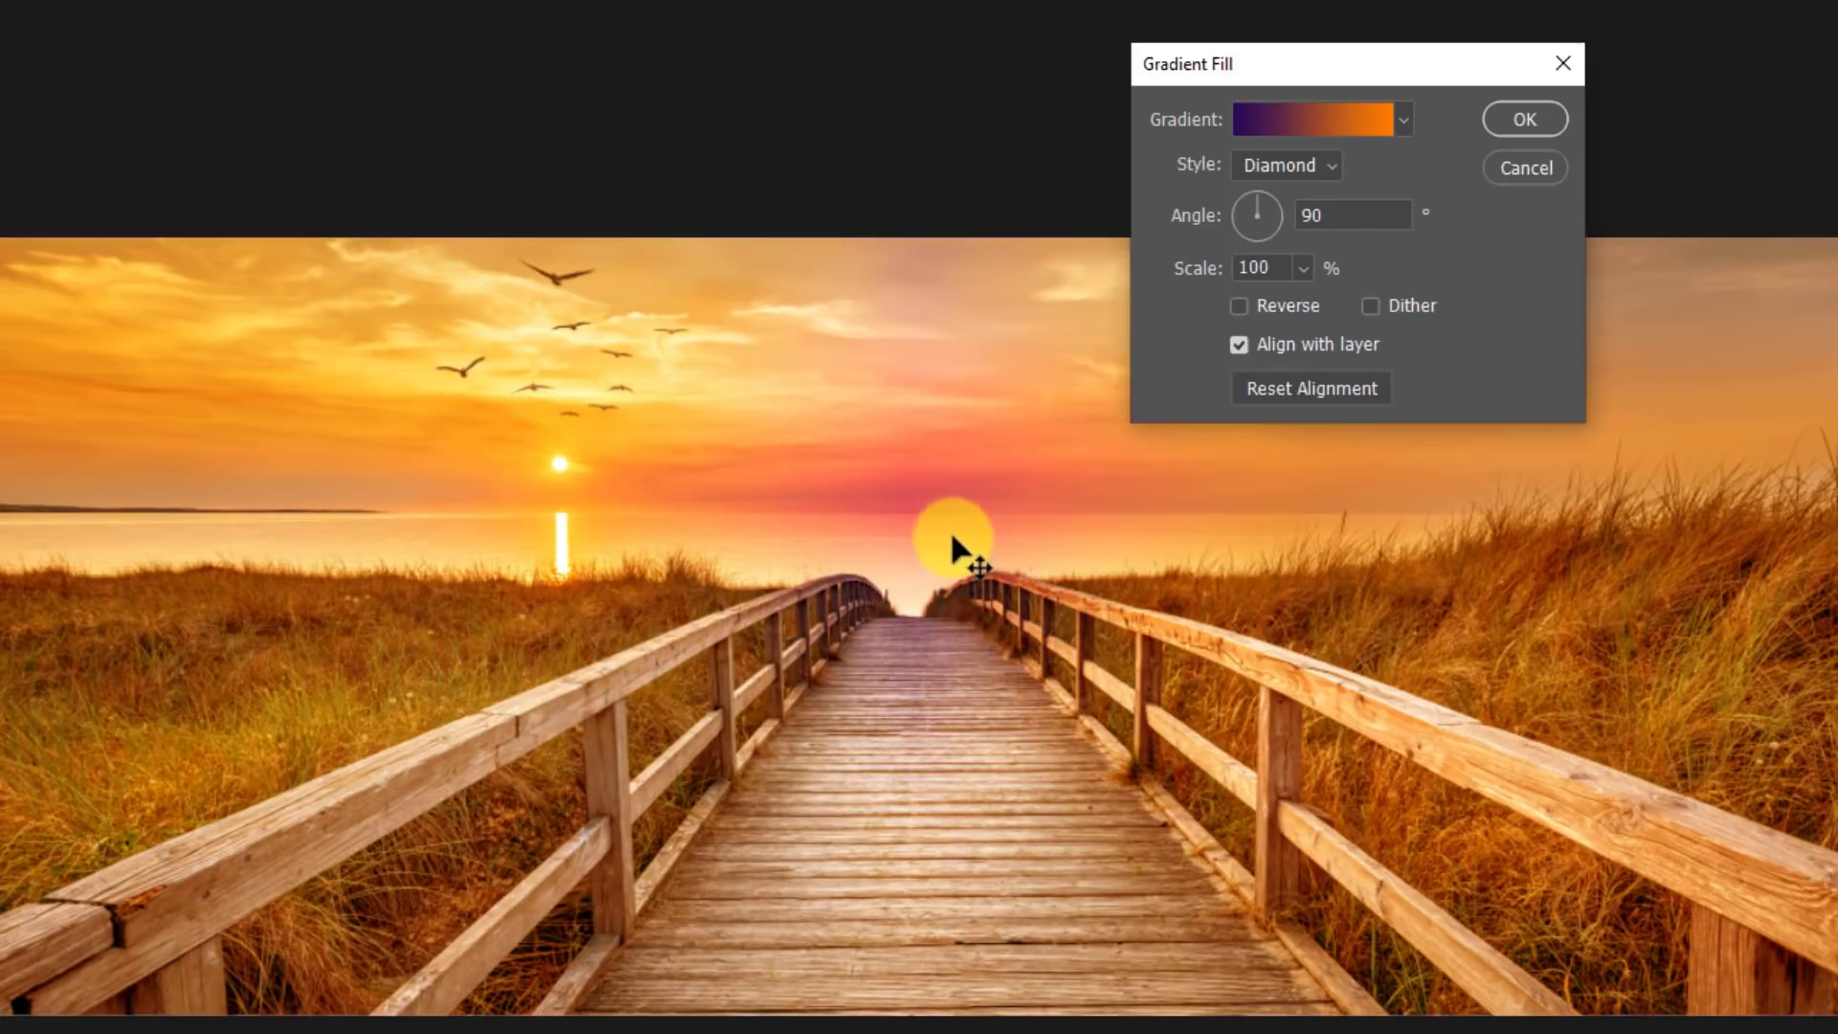
{"action": "key", "text": "ctrl+z"}
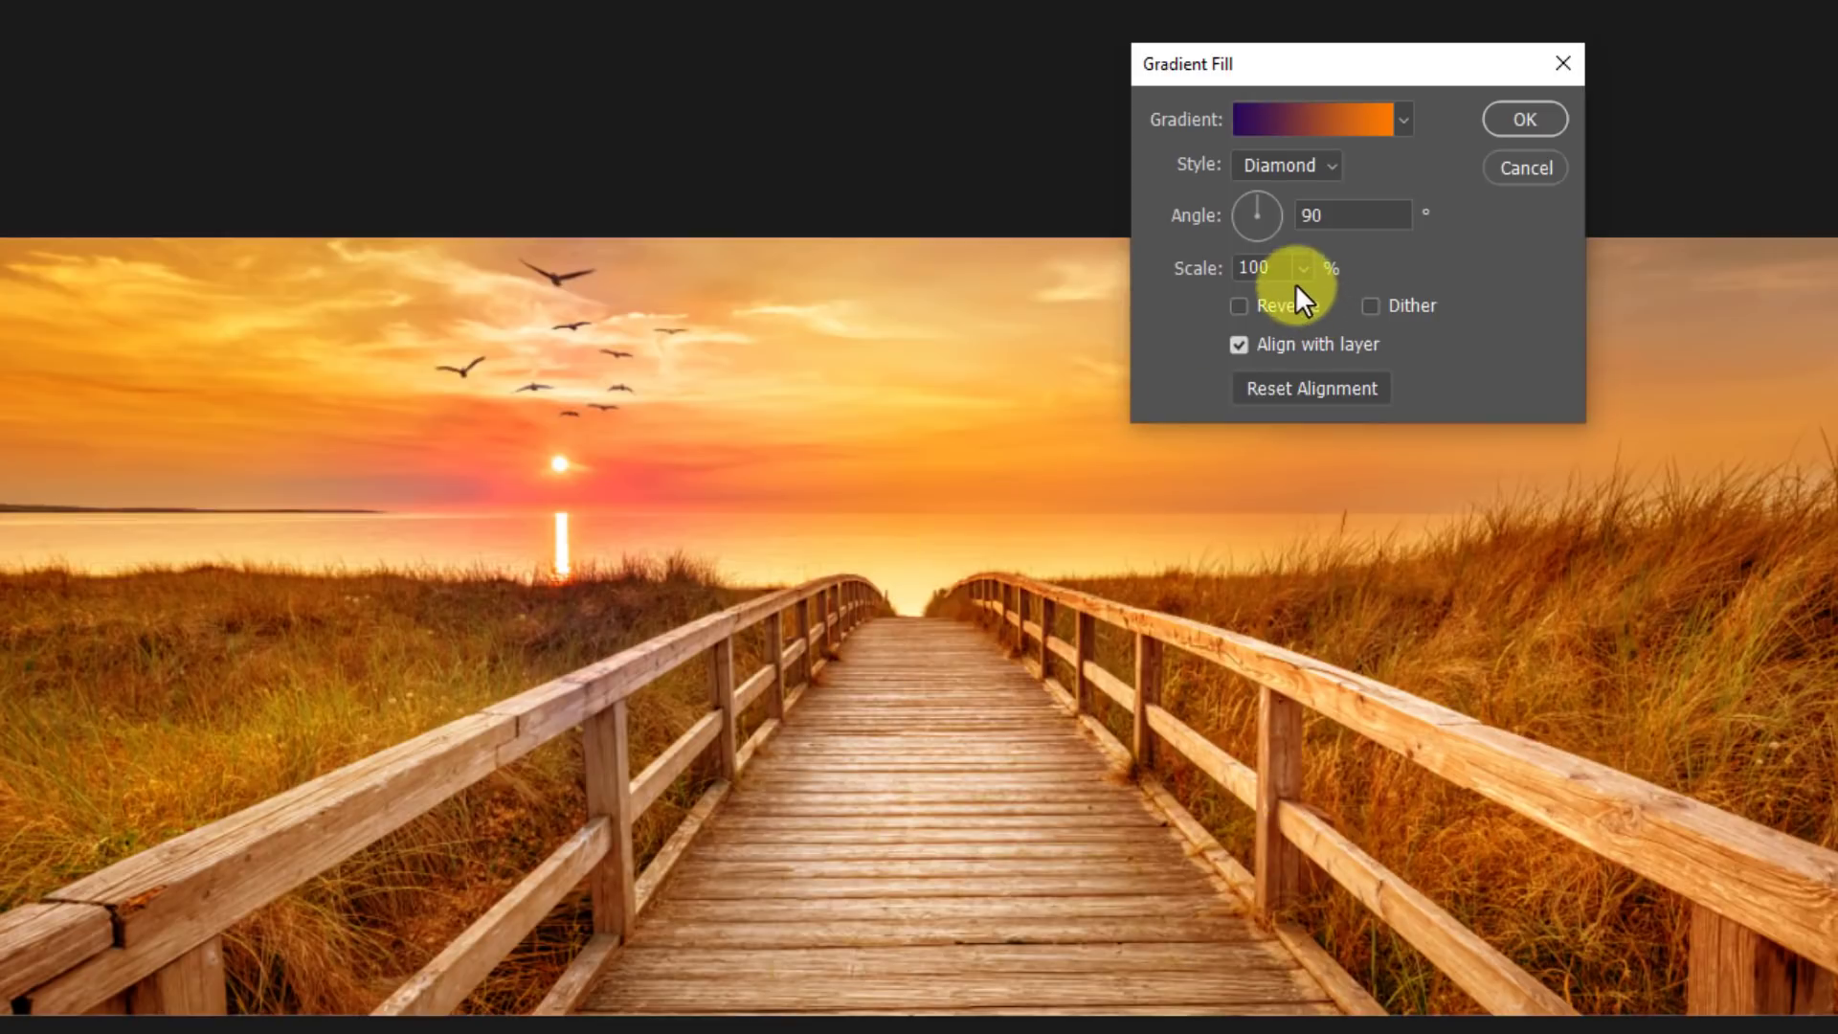
{"action": "left_click_drag", "start_coordinate": [1266, 215], "coordinate": [1260, 194]}
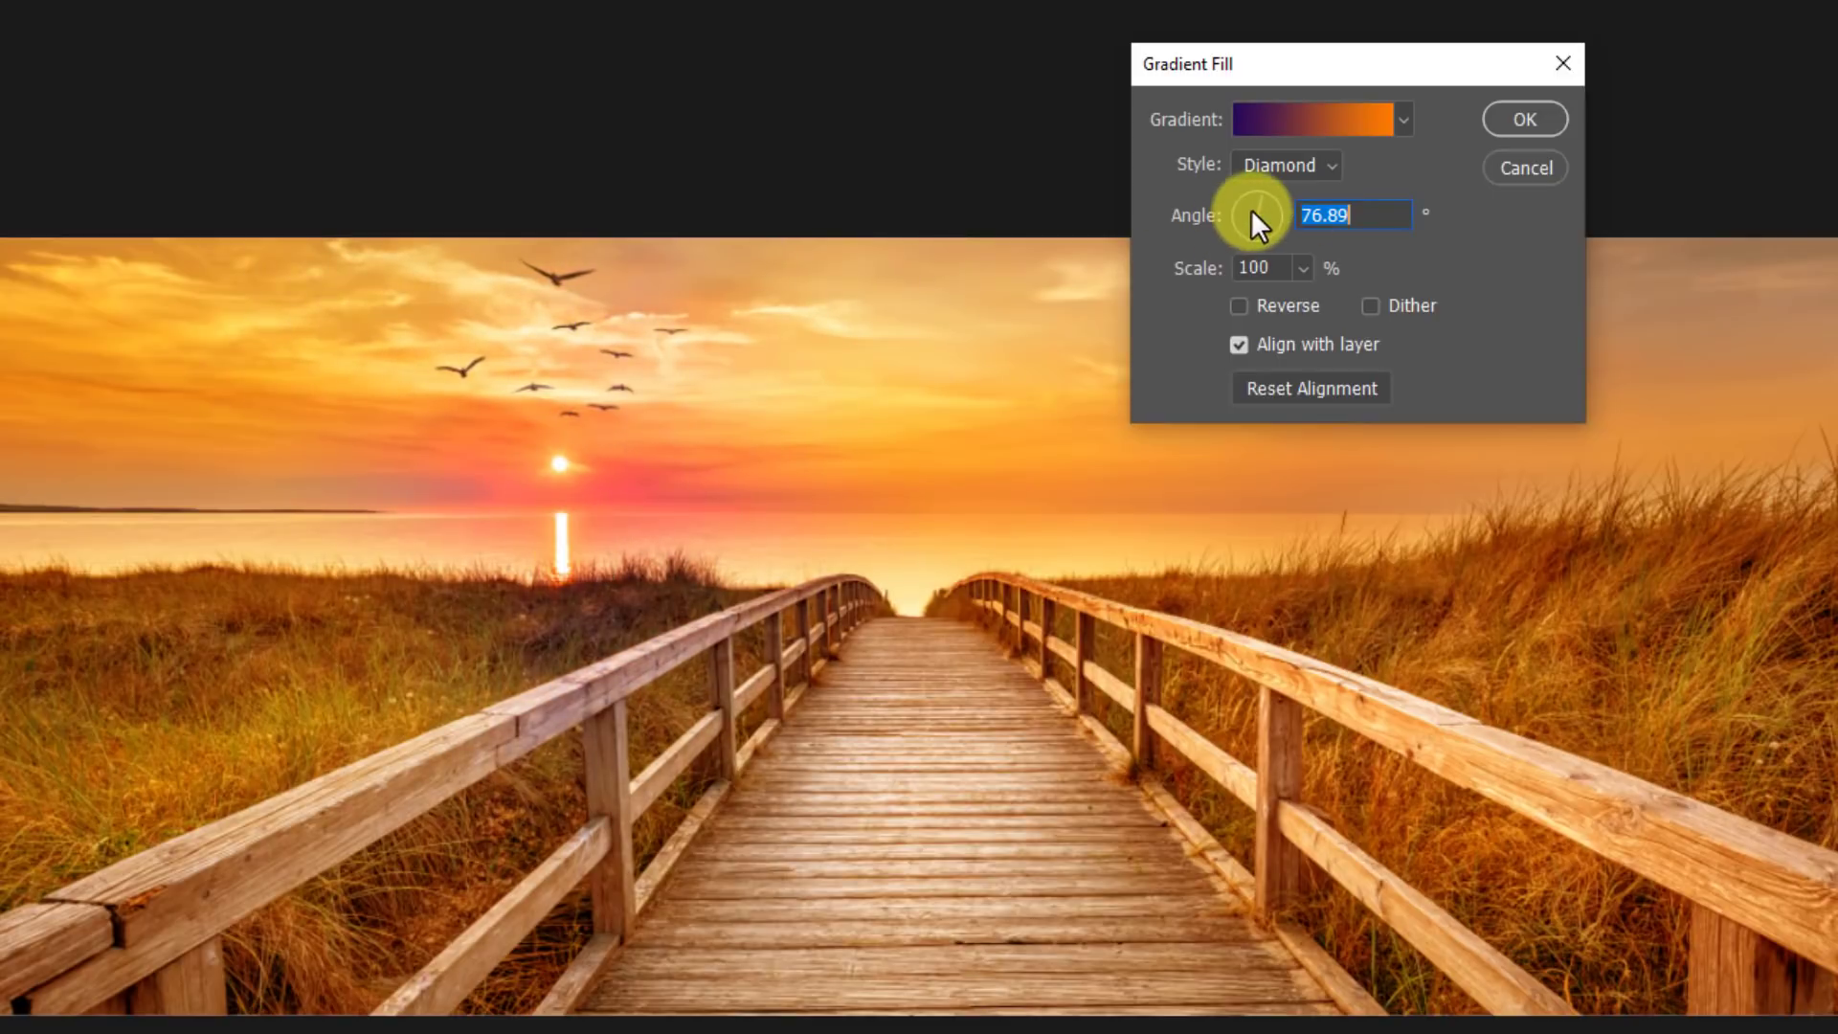
{"action": "left_click", "coordinate": [1288, 214]}
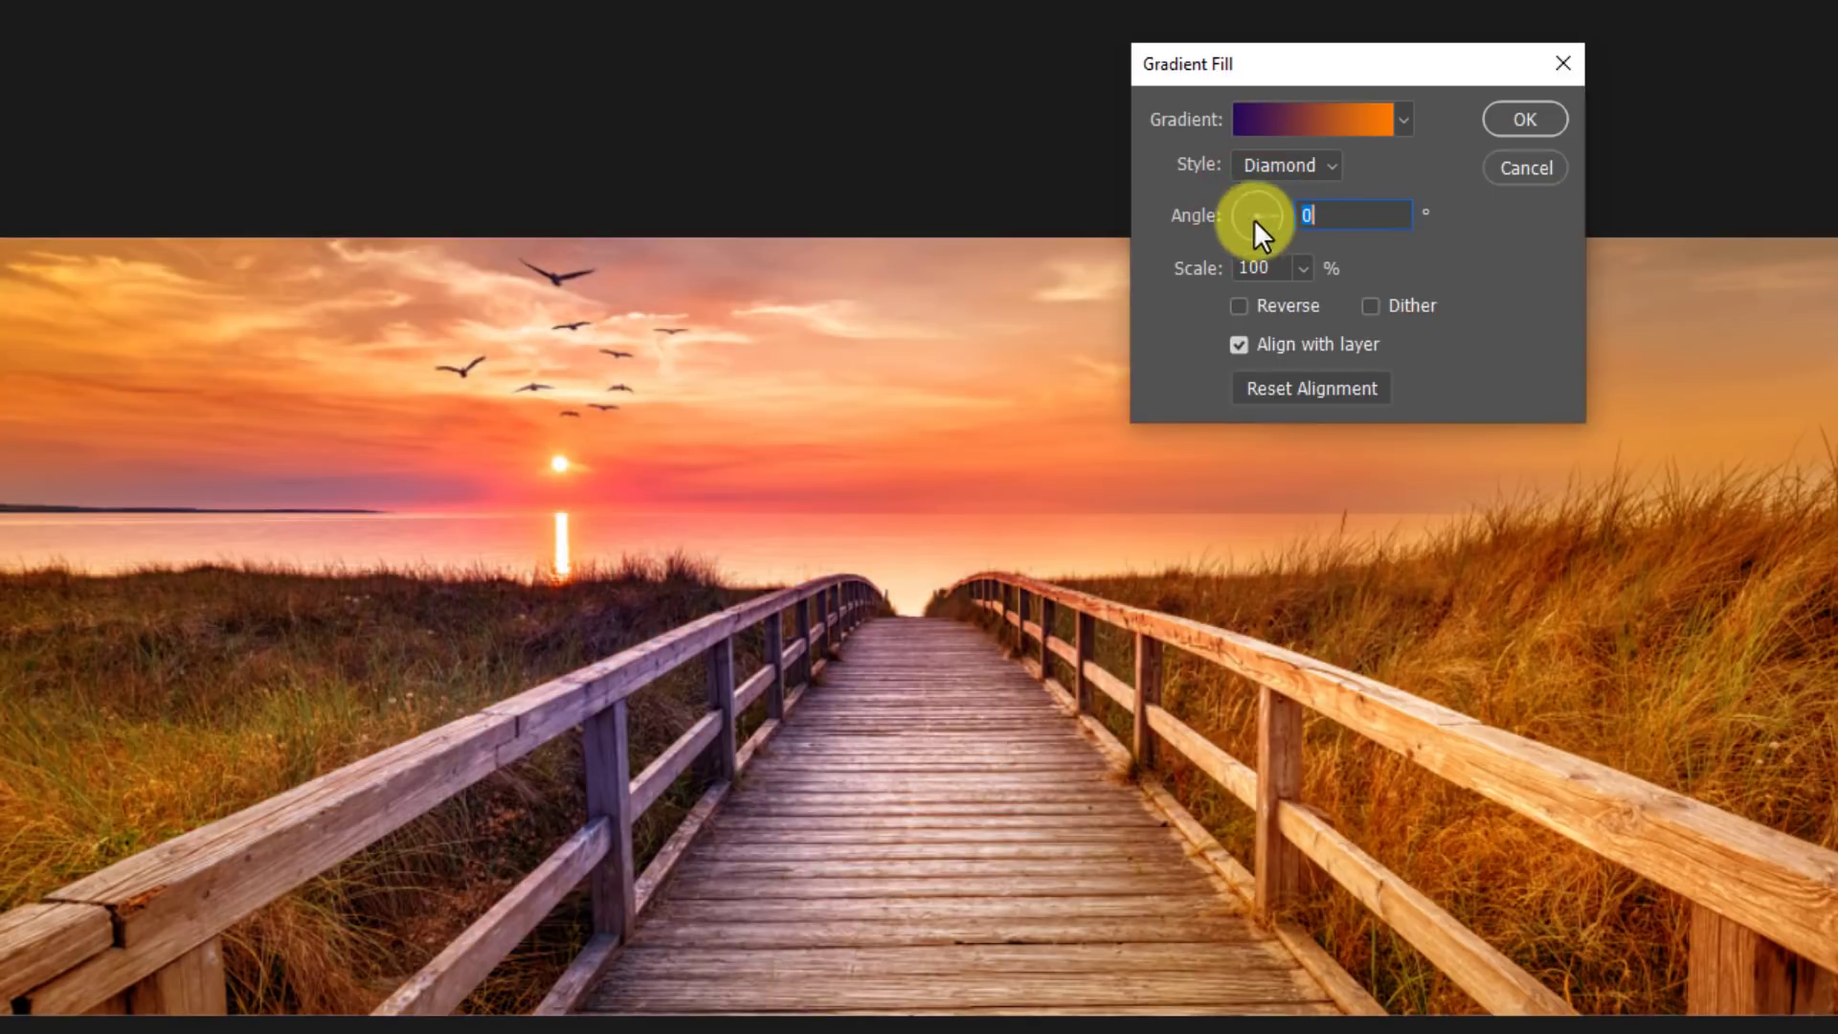
{"action": "mouse_move", "coordinate": [586, 451]}
{"action": "left_mouse_down"}
{"action": "mouse_move", "coordinate": [1190, 722]}
{"action": "mouse_move", "coordinate": [862, 820]}
{"action": "mouse_move", "coordinate": [556, 572]}
{"action": "mouse_move", "coordinate": [566, 453]}
{"action": "left_mouse_up"}
{"action": "left_click_drag", "start_coordinate": [1256, 215], "coordinate": [1258, 181]}
{"action": "key", "text": "Delete"}
{"action": "key", "text": "Delete"}
{"action": "key", "text": "Delete"}
{"action": "key", "text": "Delete"}
{"action": "key", "text": "Delete"}
{"action": "type", "text": "90"}
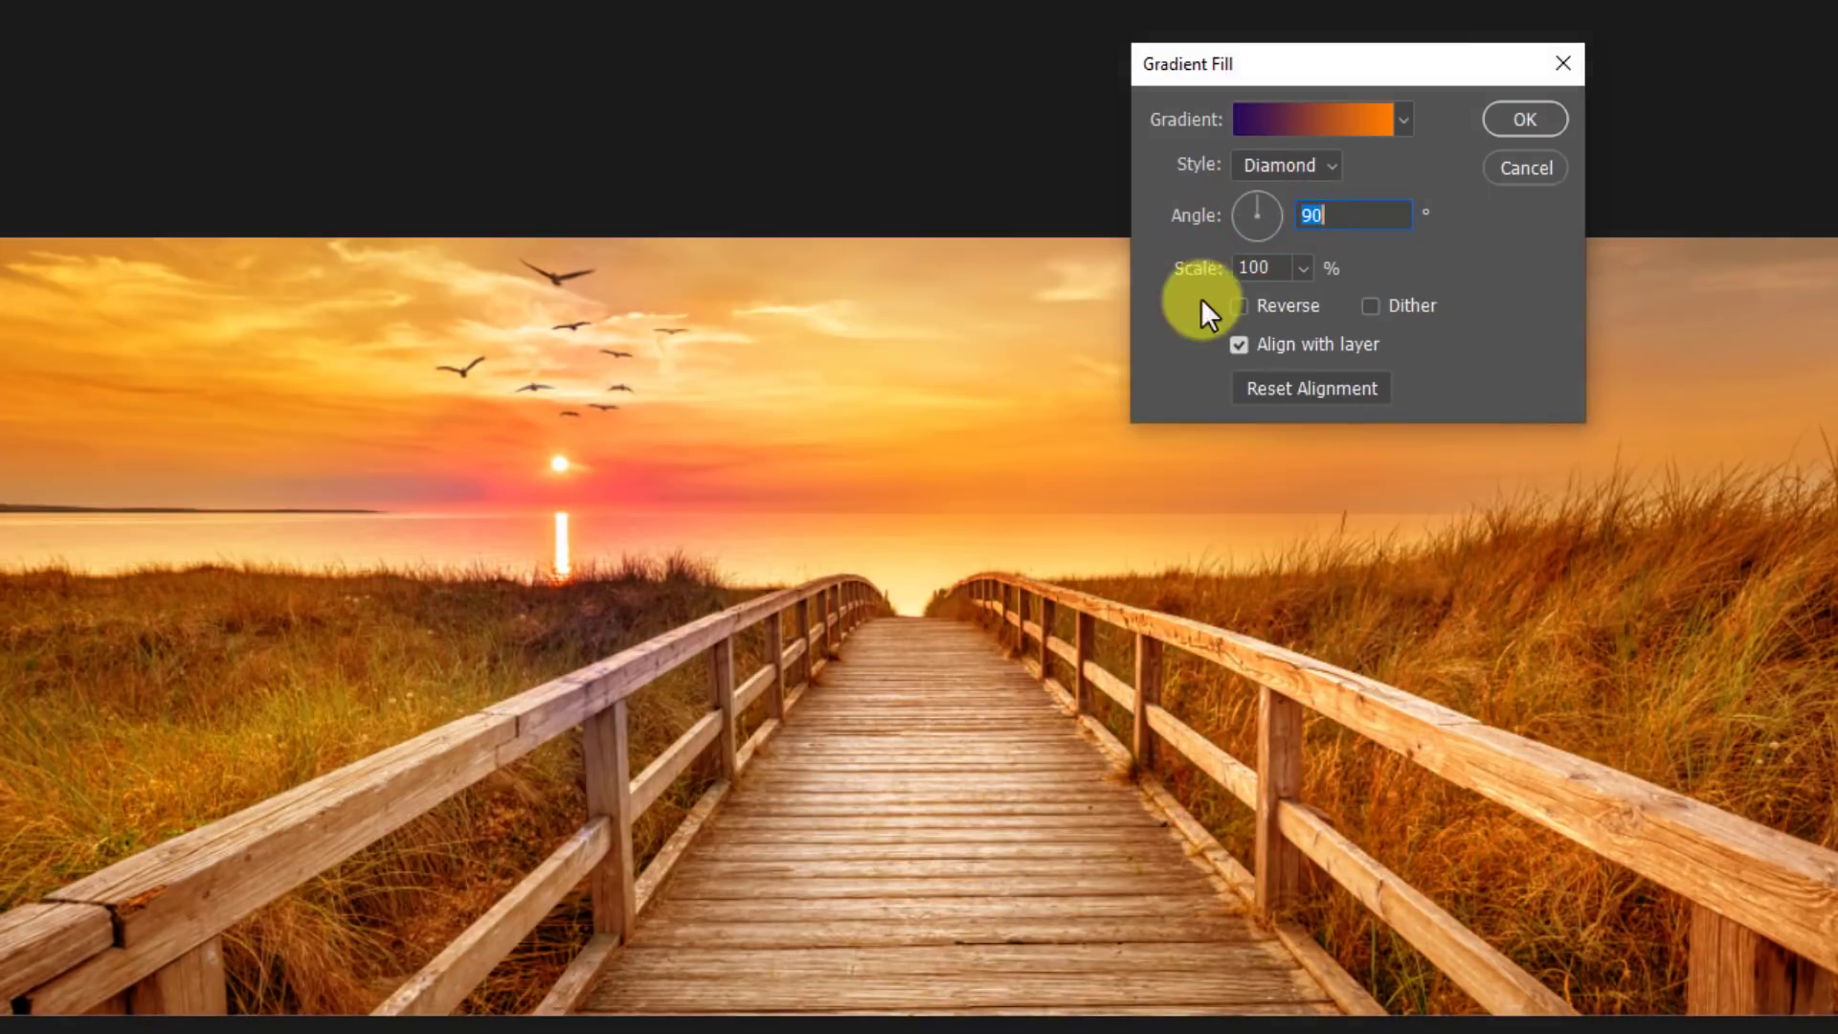
{"action": "mouse_move", "coordinate": [520, 472]}
{"action": "left_mouse_down"}
{"action": "mouse_move", "coordinate": [874, 689]}
{"action": "mouse_move", "coordinate": [603, 484]}
{"action": "mouse_move", "coordinate": [530, 463]}
{"action": "left_mouse_up"}
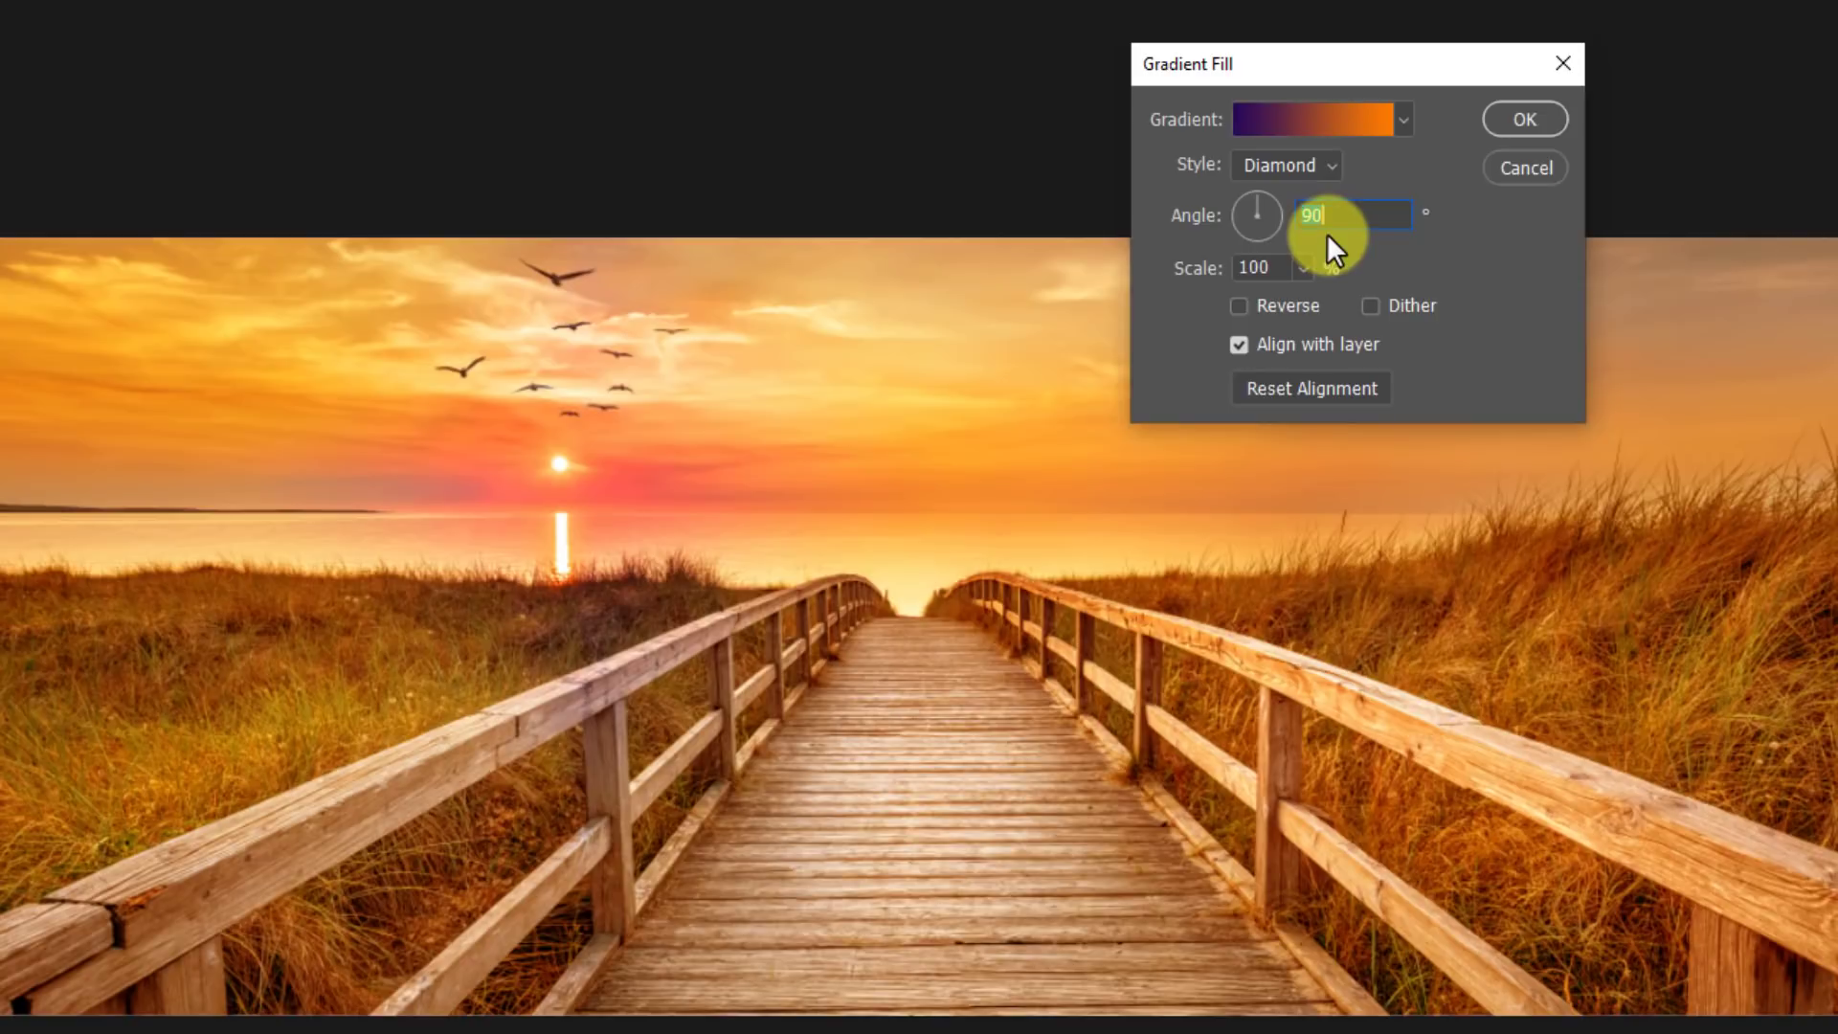
Try gradient scales of 200% and 500%, settling on 200%.
{"action": "left_click", "coordinate": [1282, 276]}
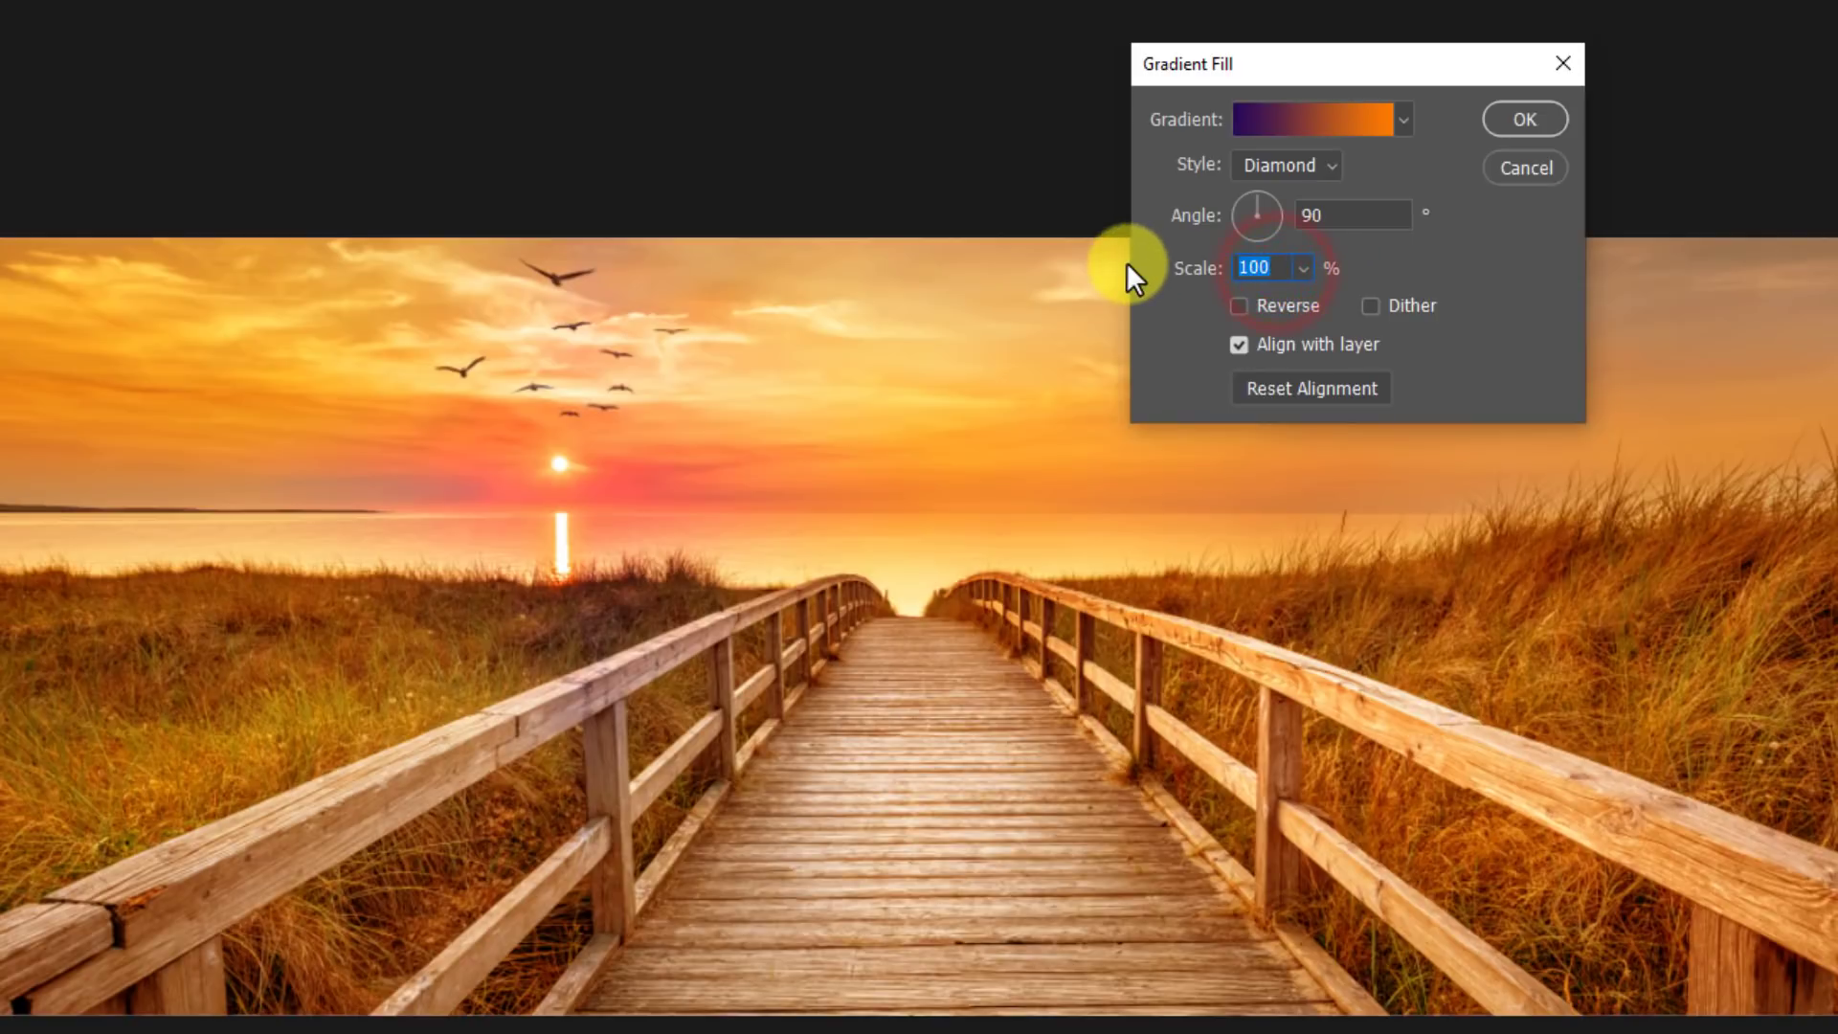
{"action": "type", "text": "200"}
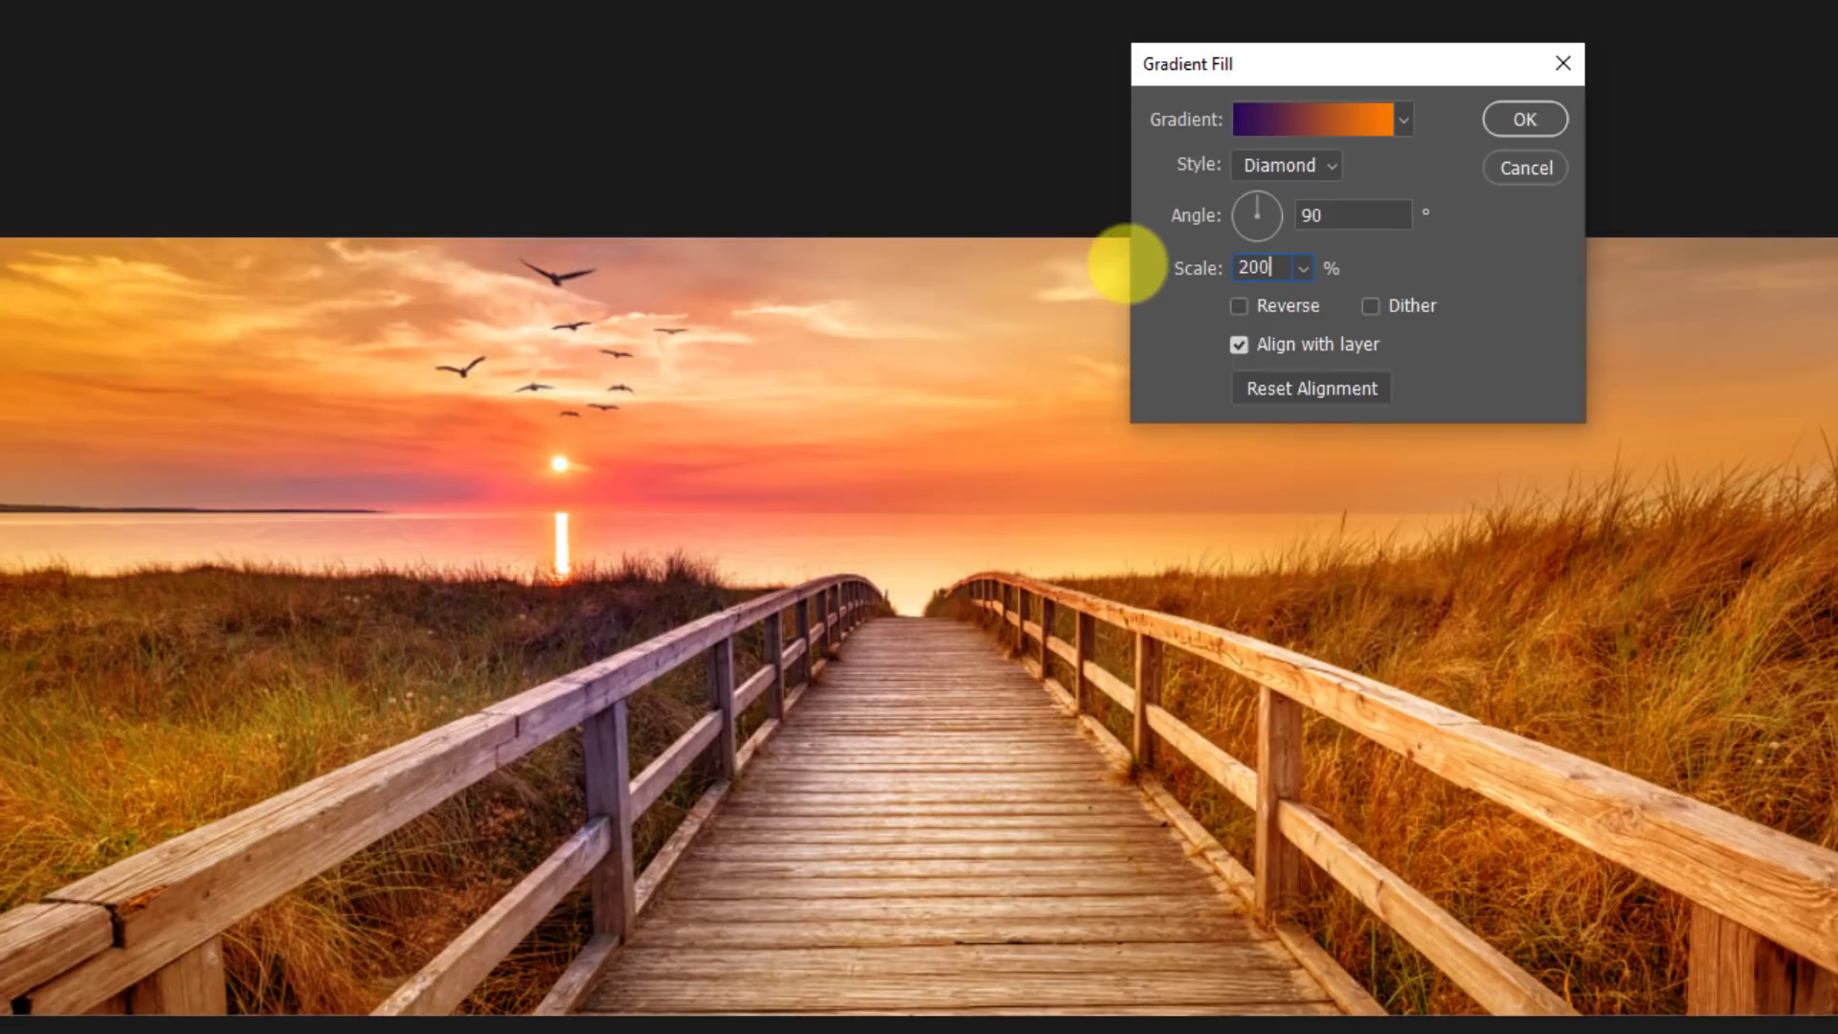
{"action": "double_click", "coordinate": [1261, 270]}
{"action": "type", "text": "500"}
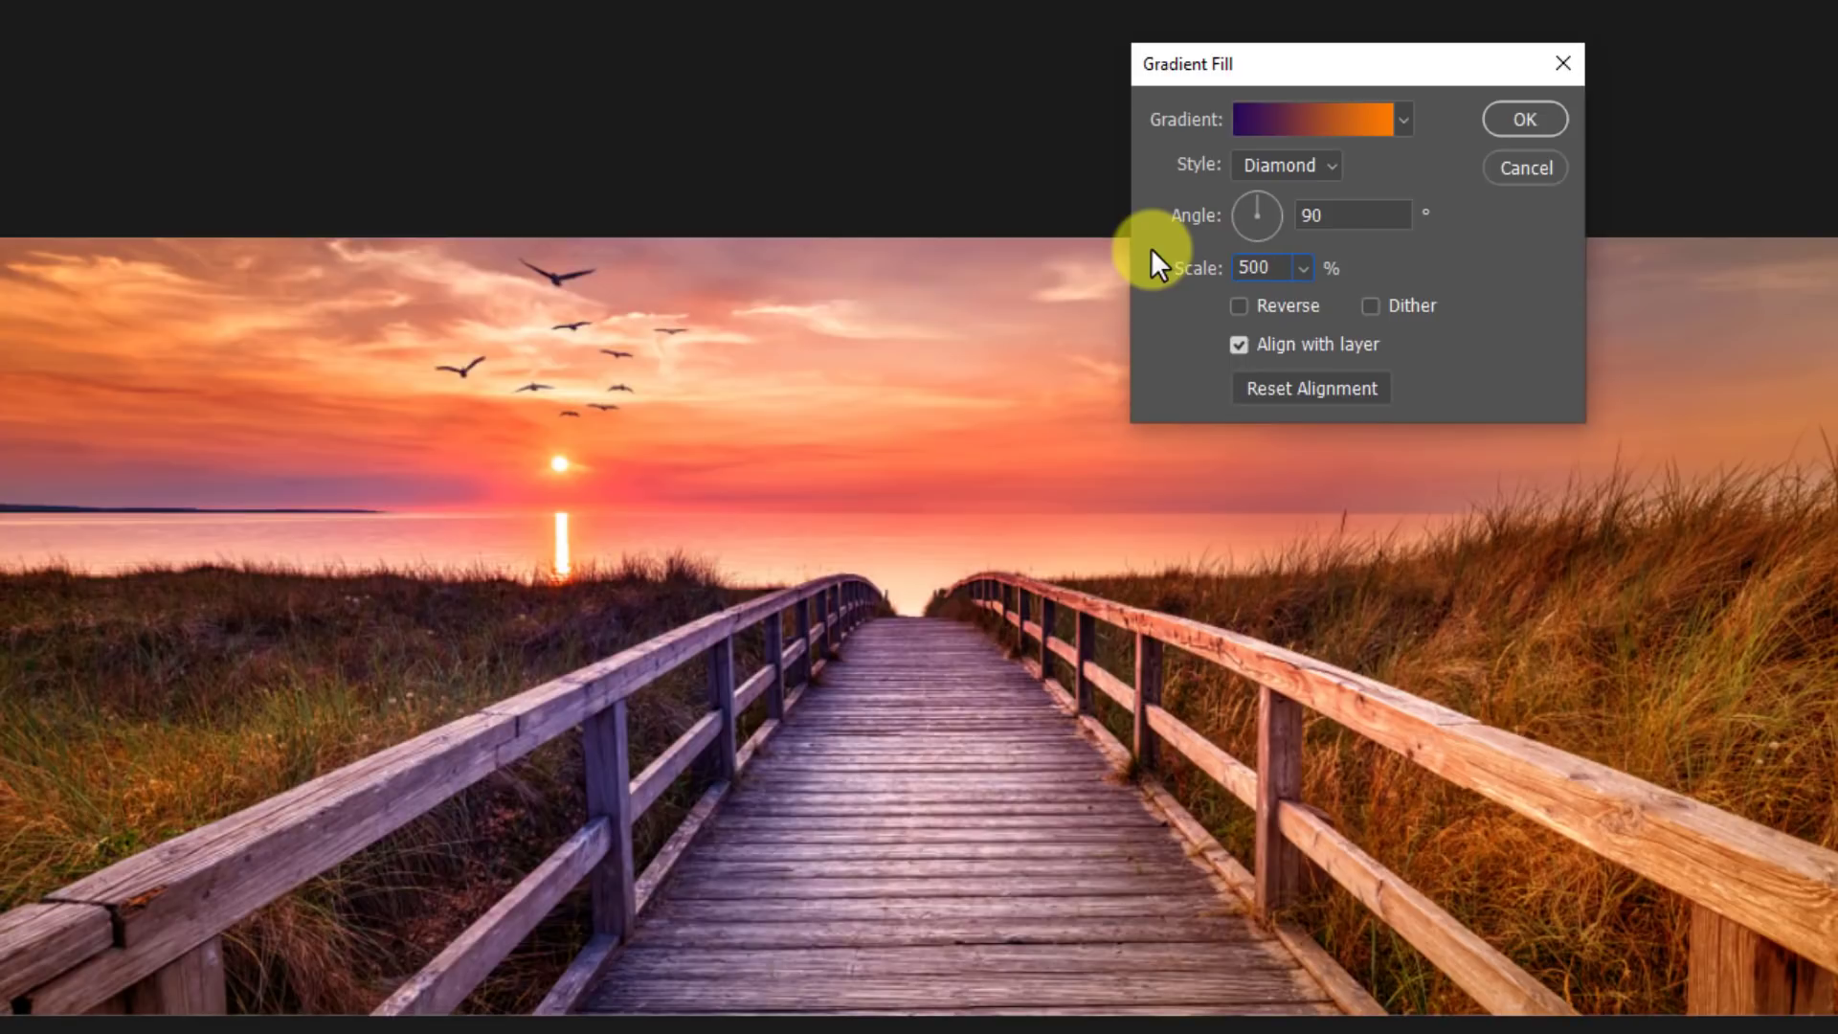
{"action": "double_click", "coordinate": [1273, 270]}
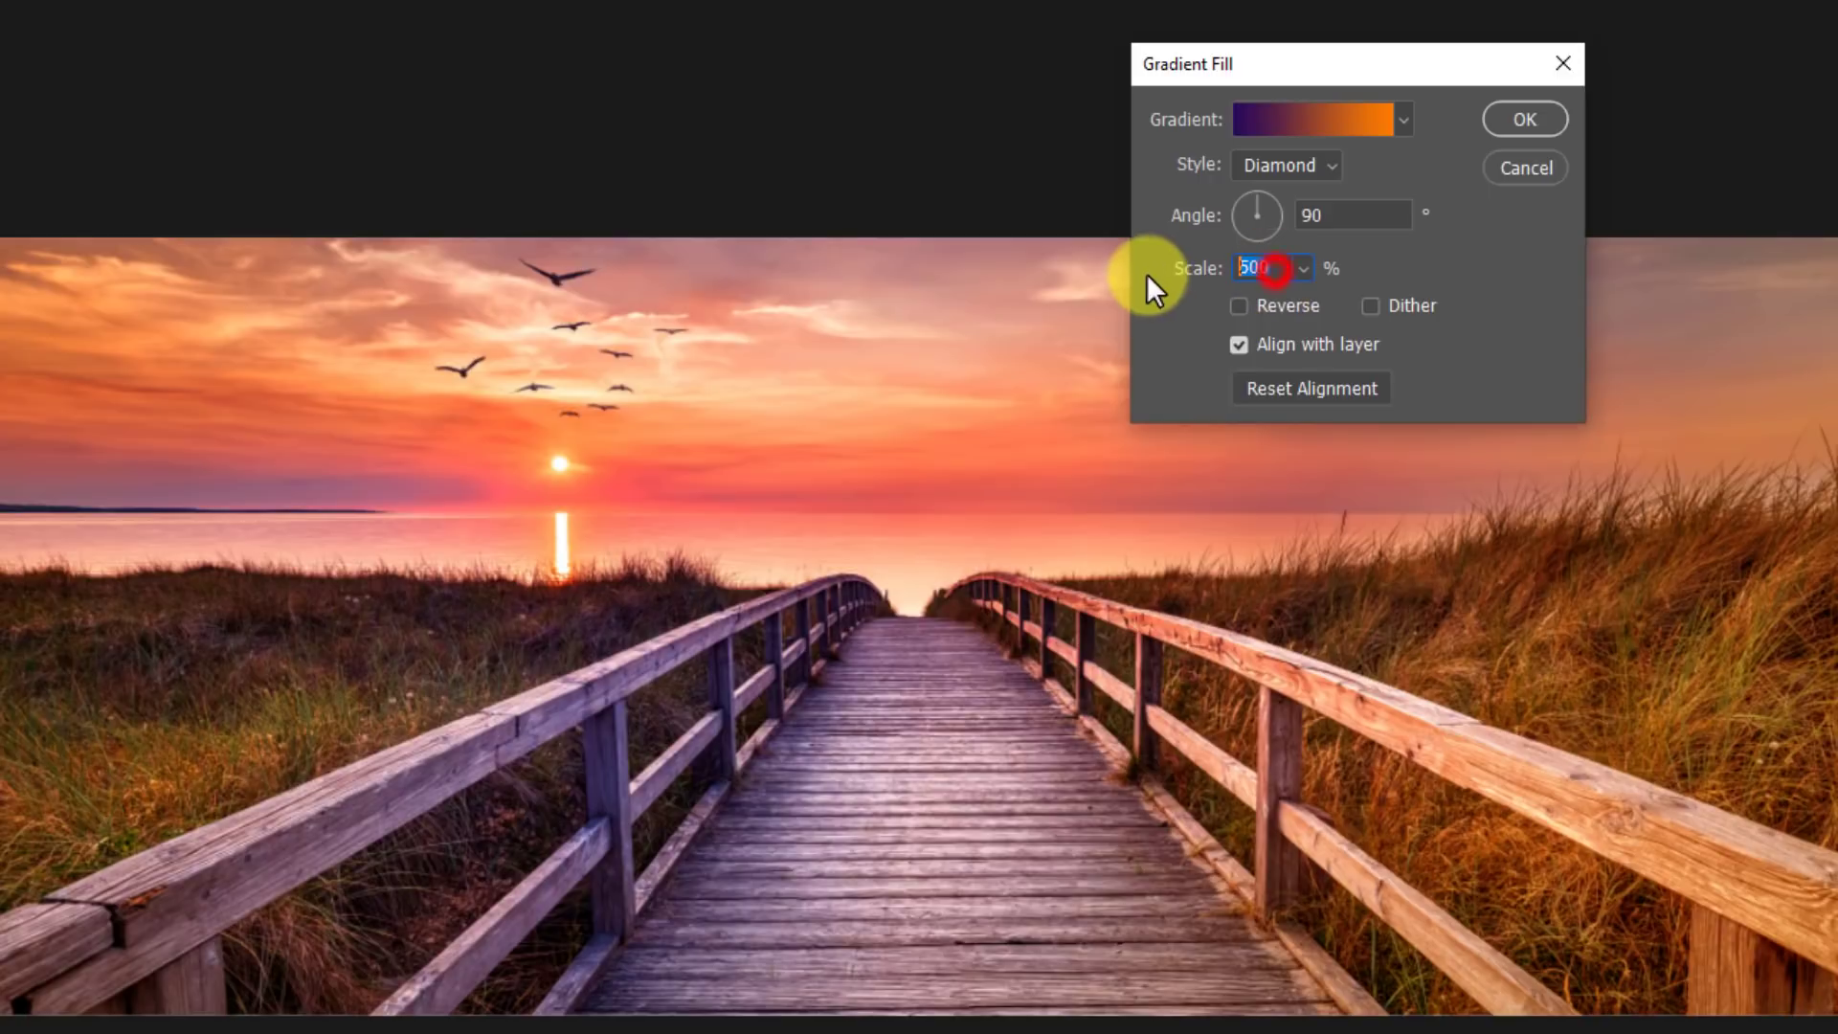
{"action": "type", "text": "200"}
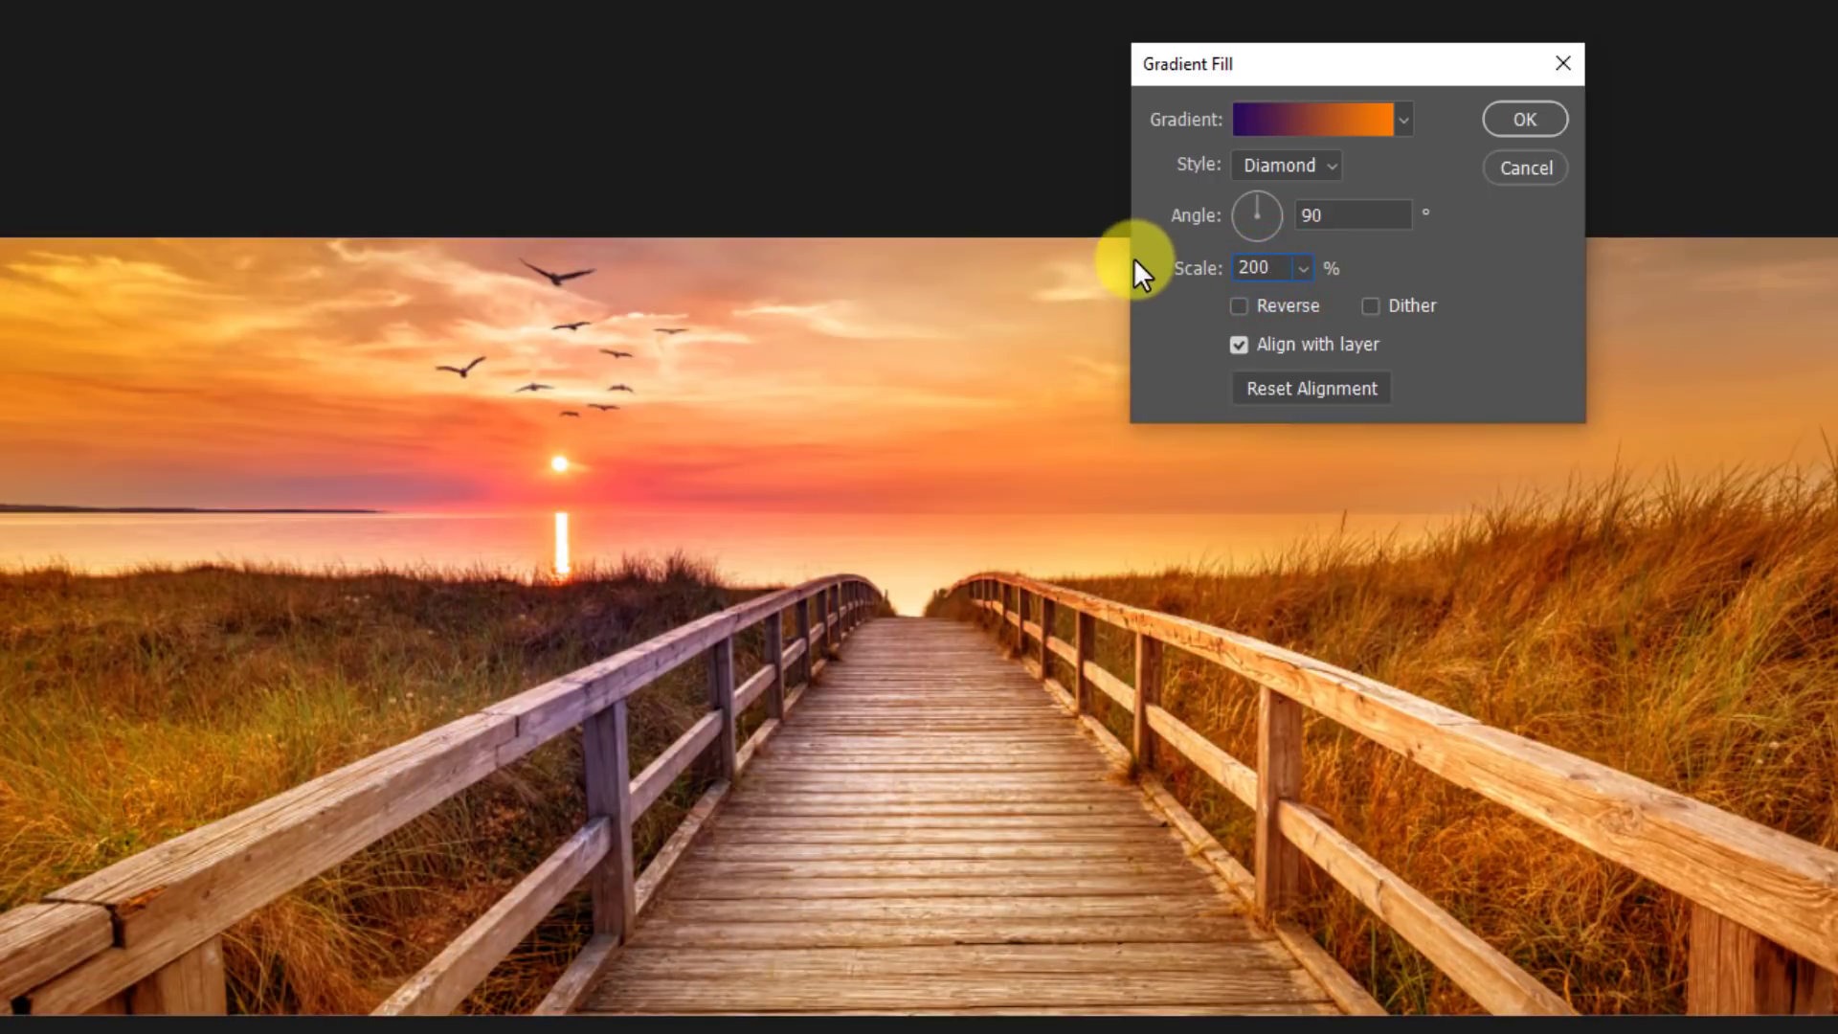
Toggle dither, reverse the diamond gradient, and open its Gradient Editor.
{"action": "left_click", "coordinate": [1370, 305]}
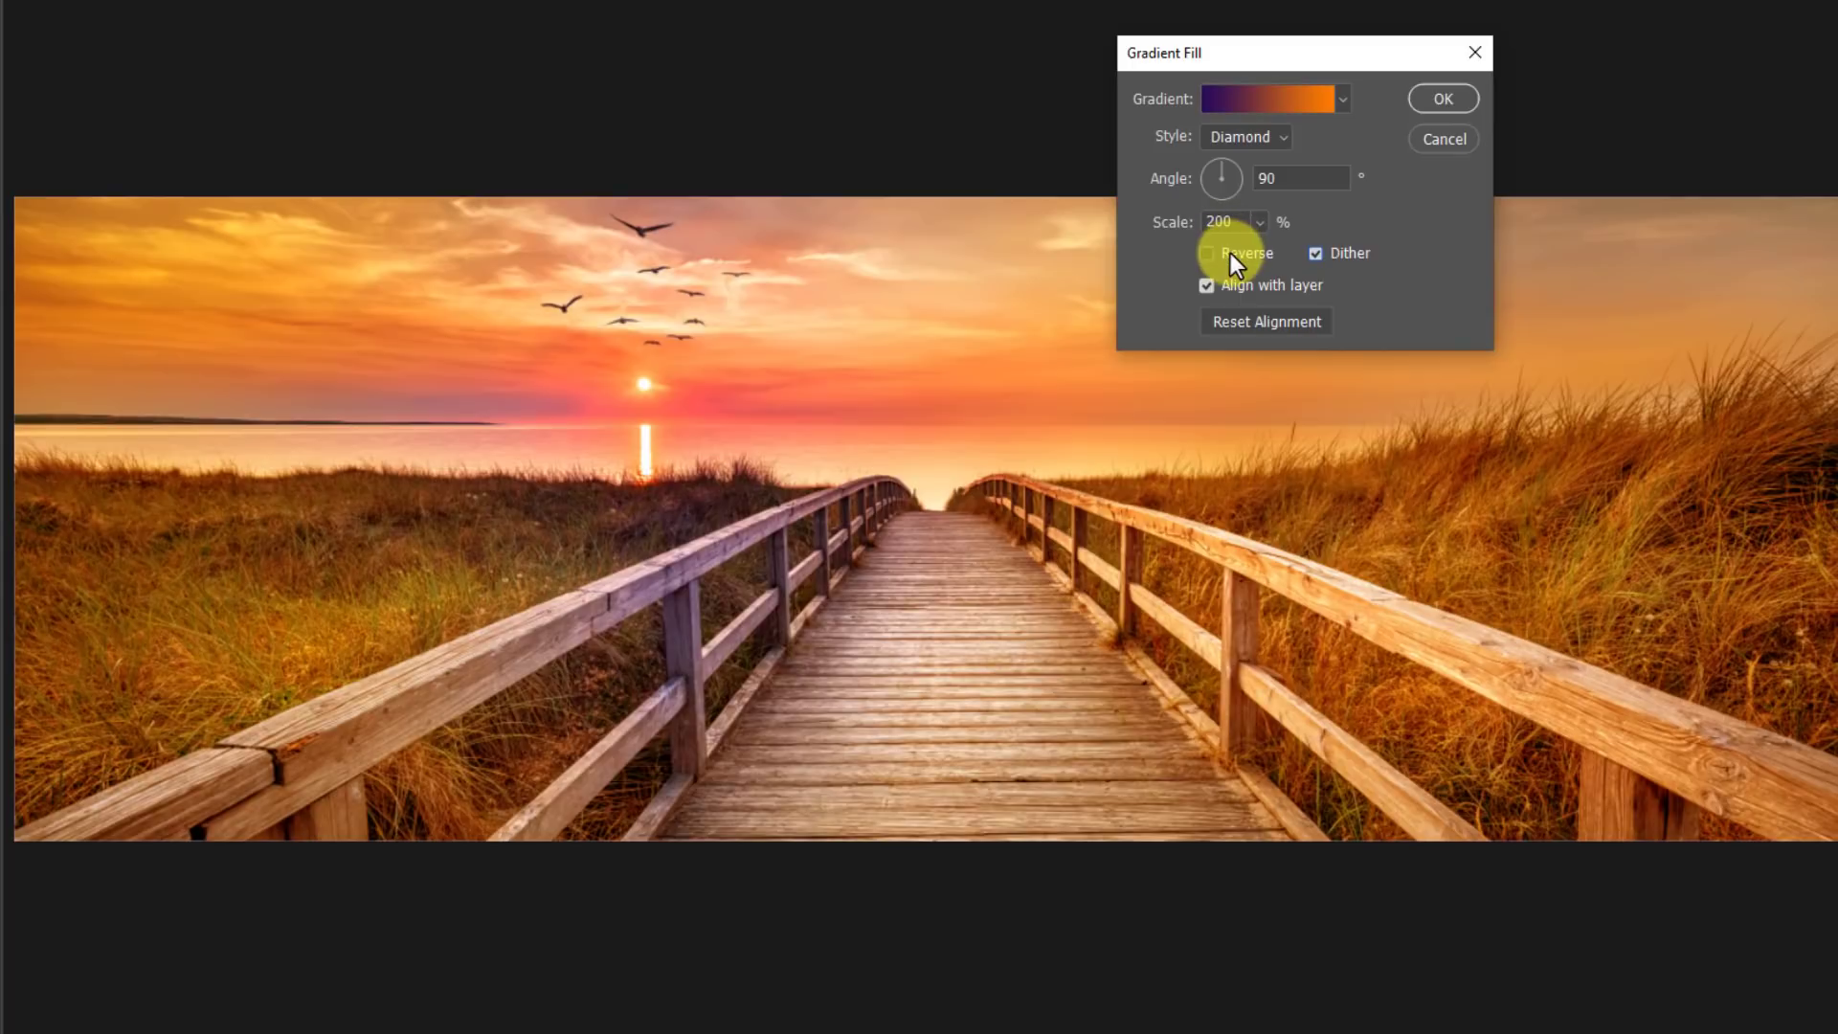
{"action": "left_click", "coordinate": [1231, 253]}
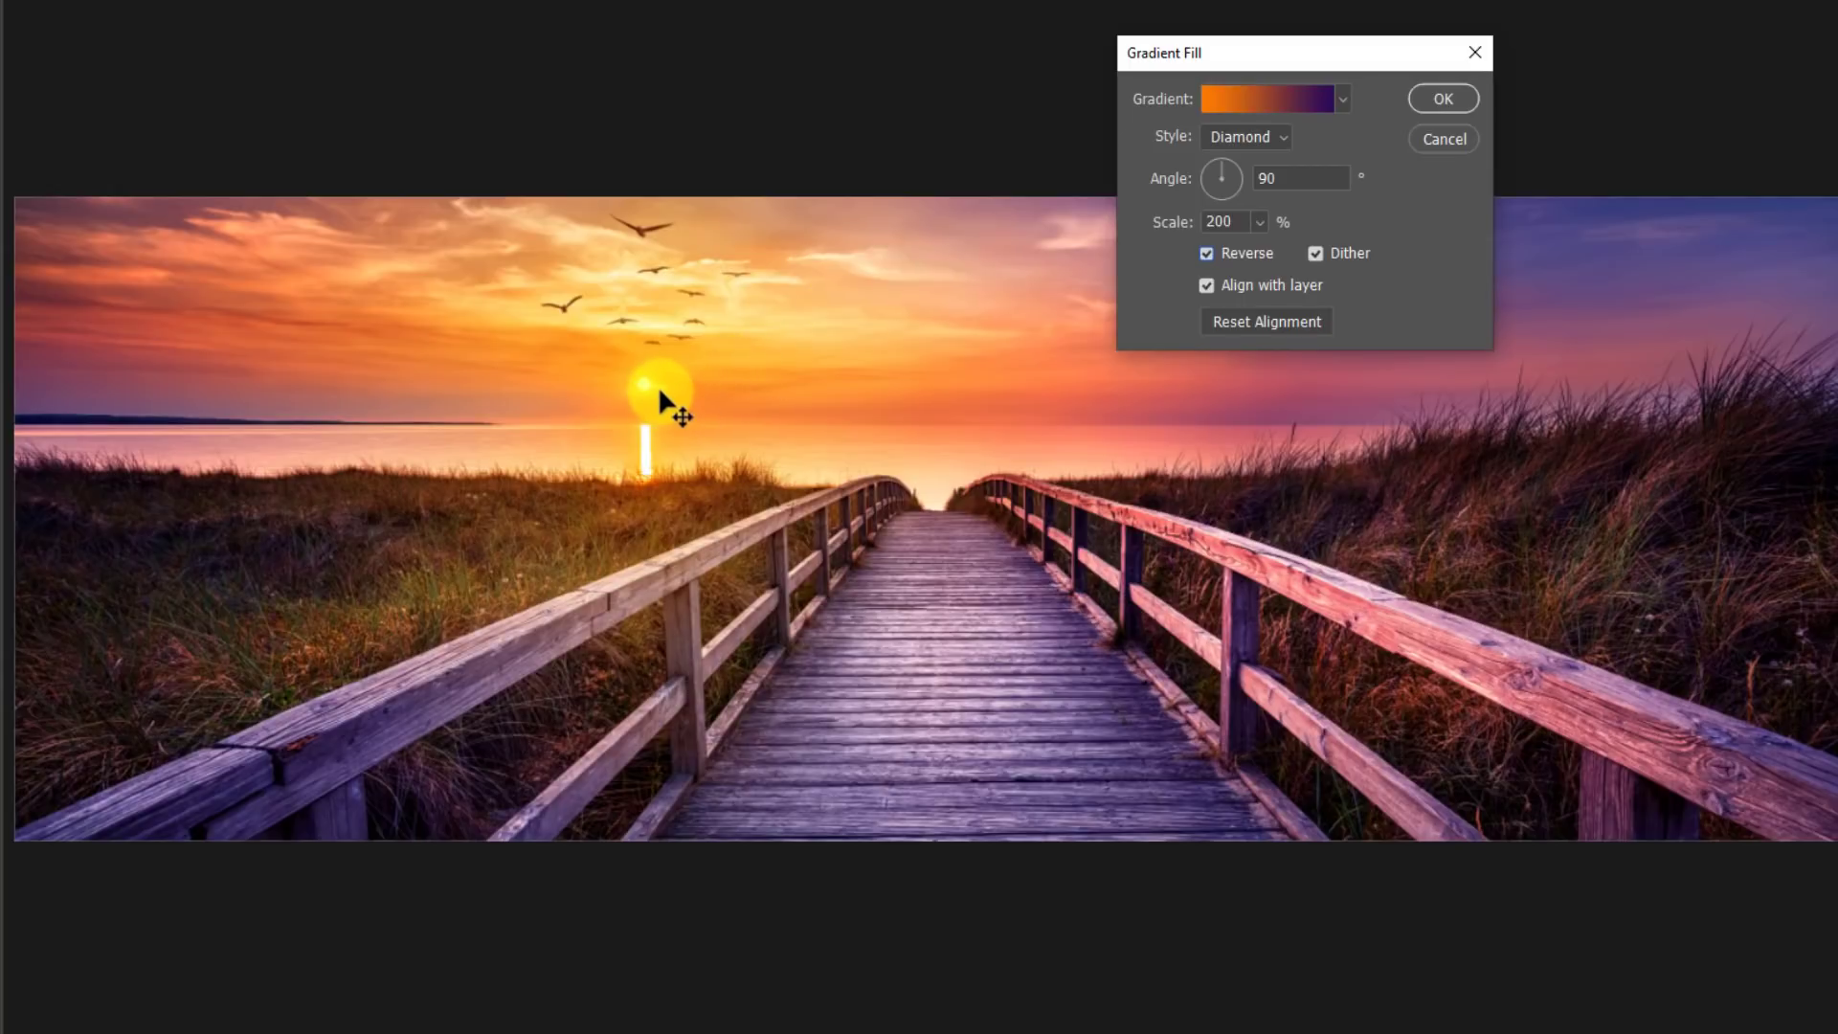
{"action": "left_click", "coordinate": [1265, 95]}
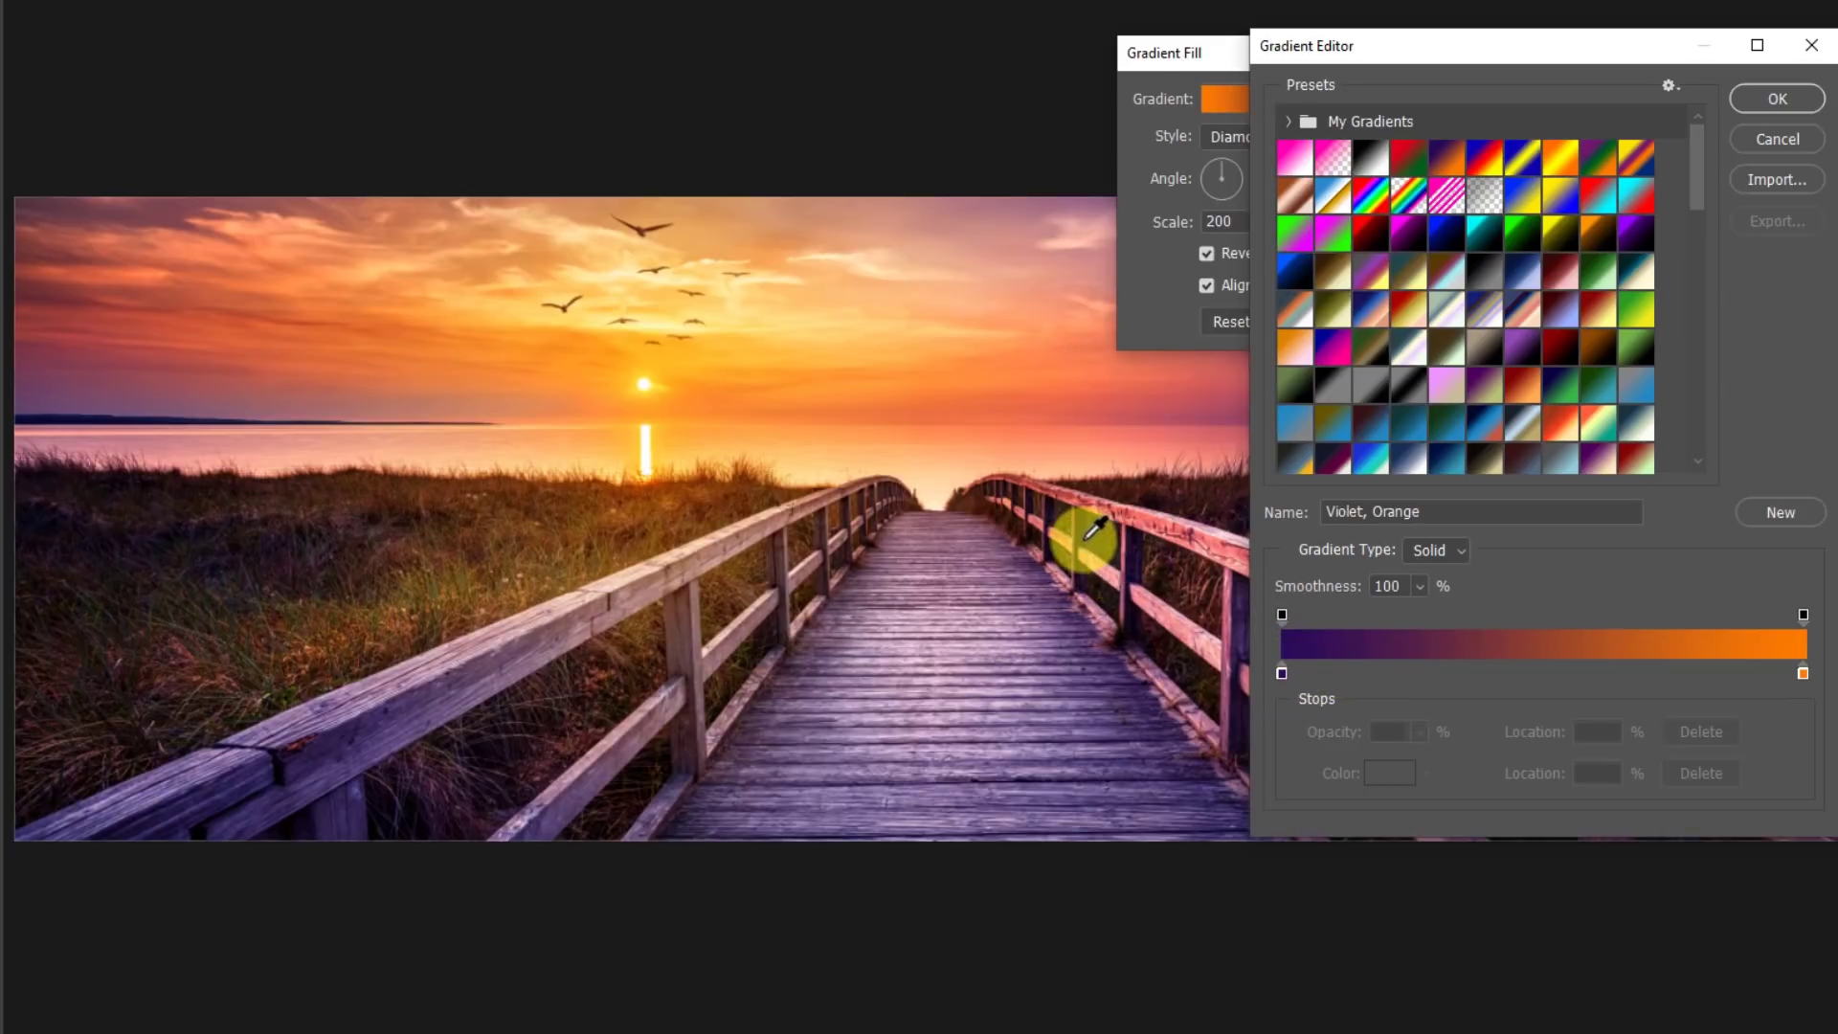
Recolour the gradient stops to pale tan on the right and strong red on the left.
{"action": "double_click", "coordinate": [1803, 674]}
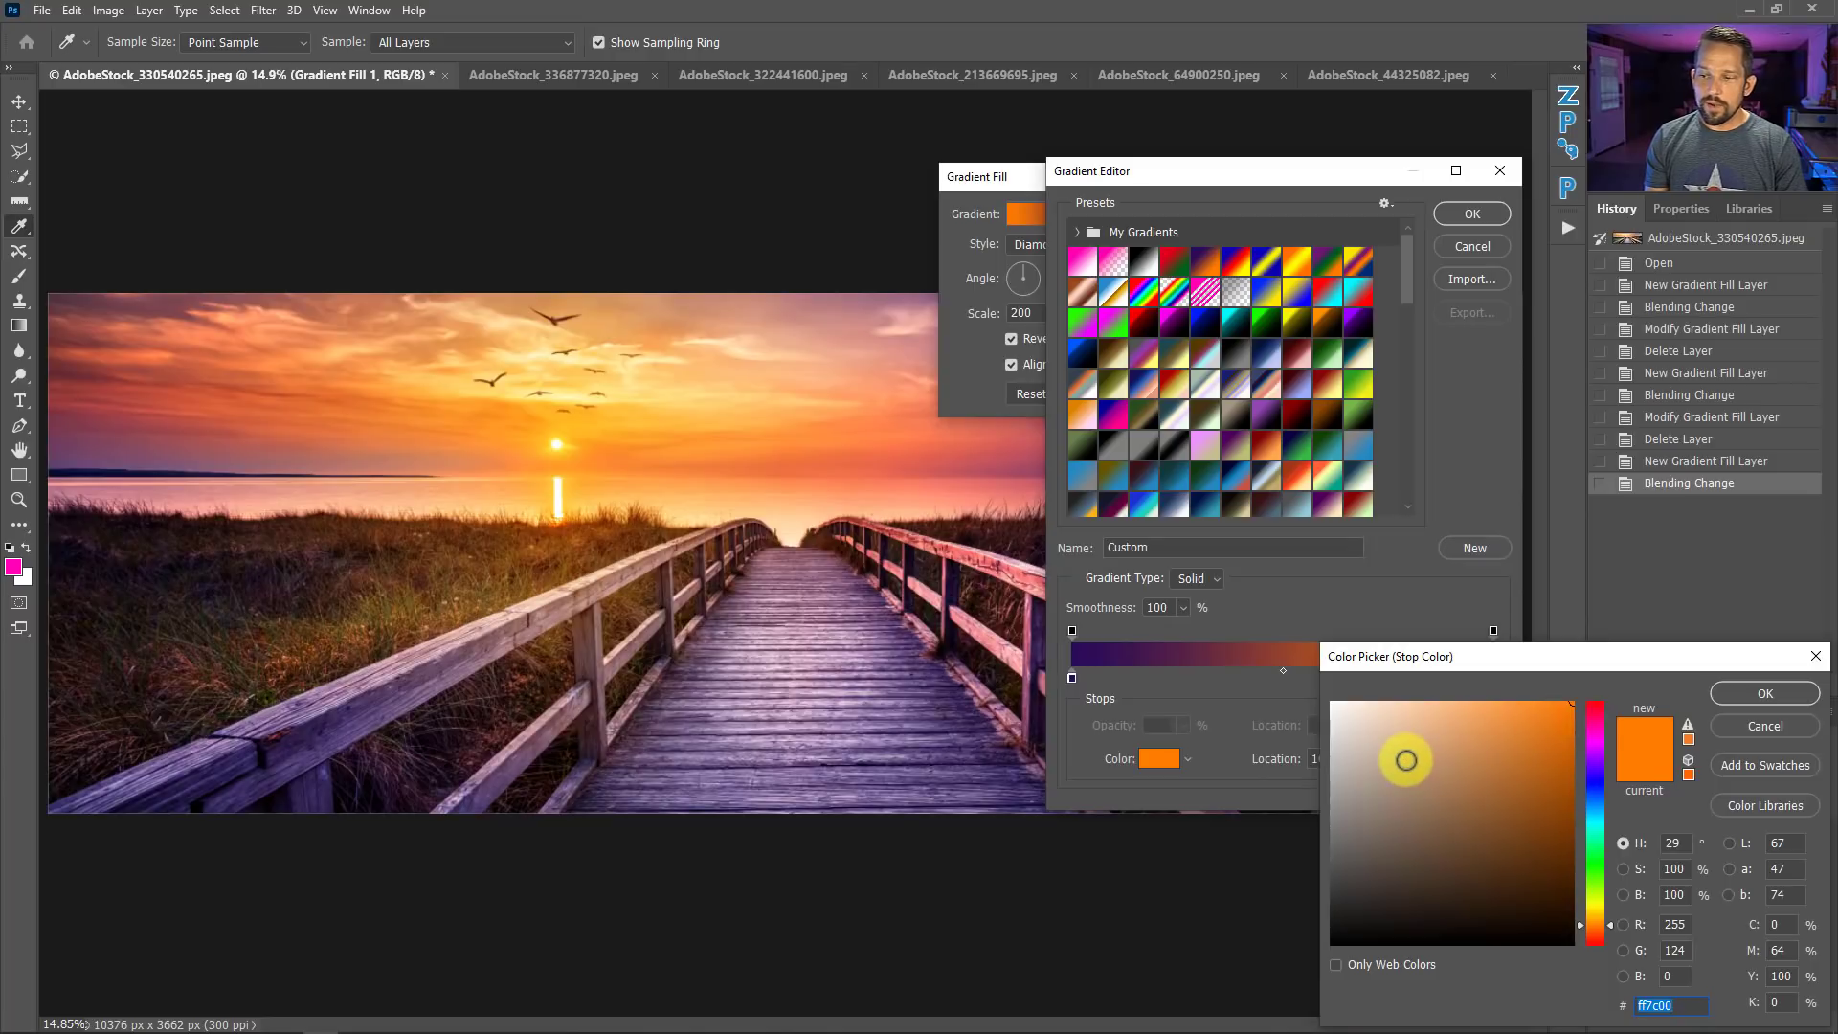
{"action": "left_click", "coordinate": [1408, 758]}
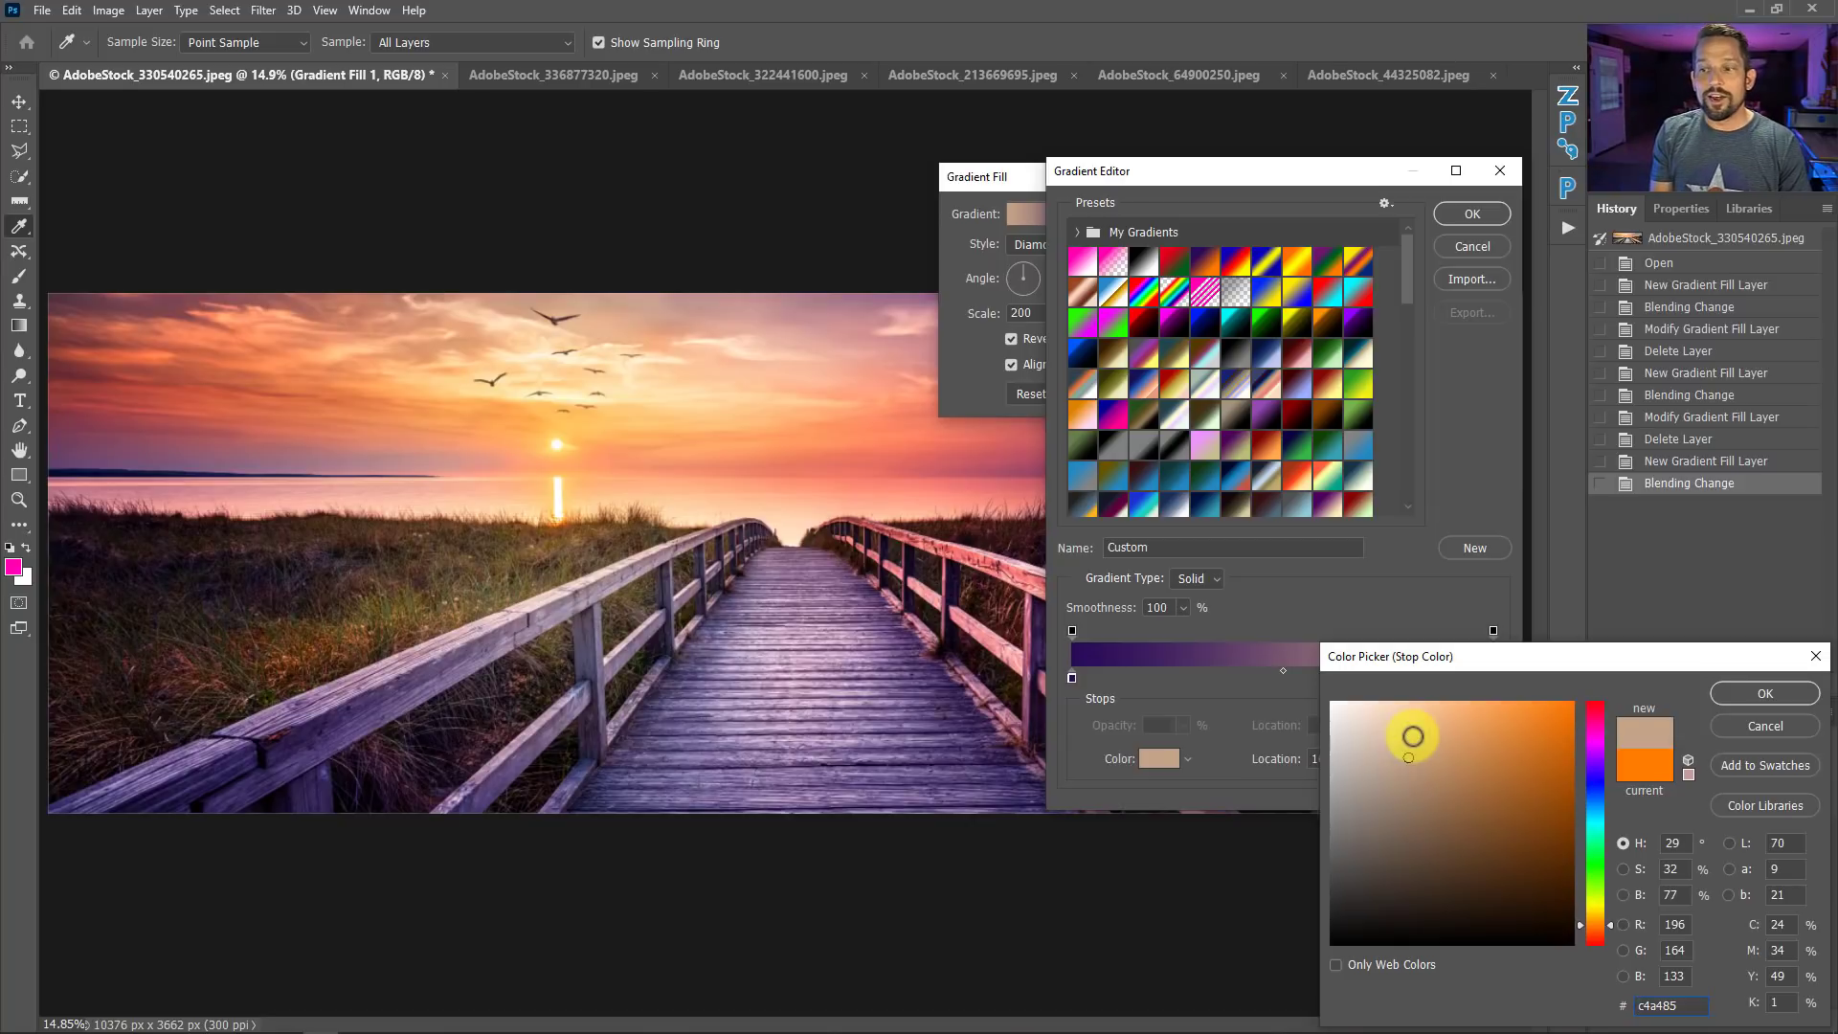
{"action": "left_click", "coordinate": [1742, 698]}
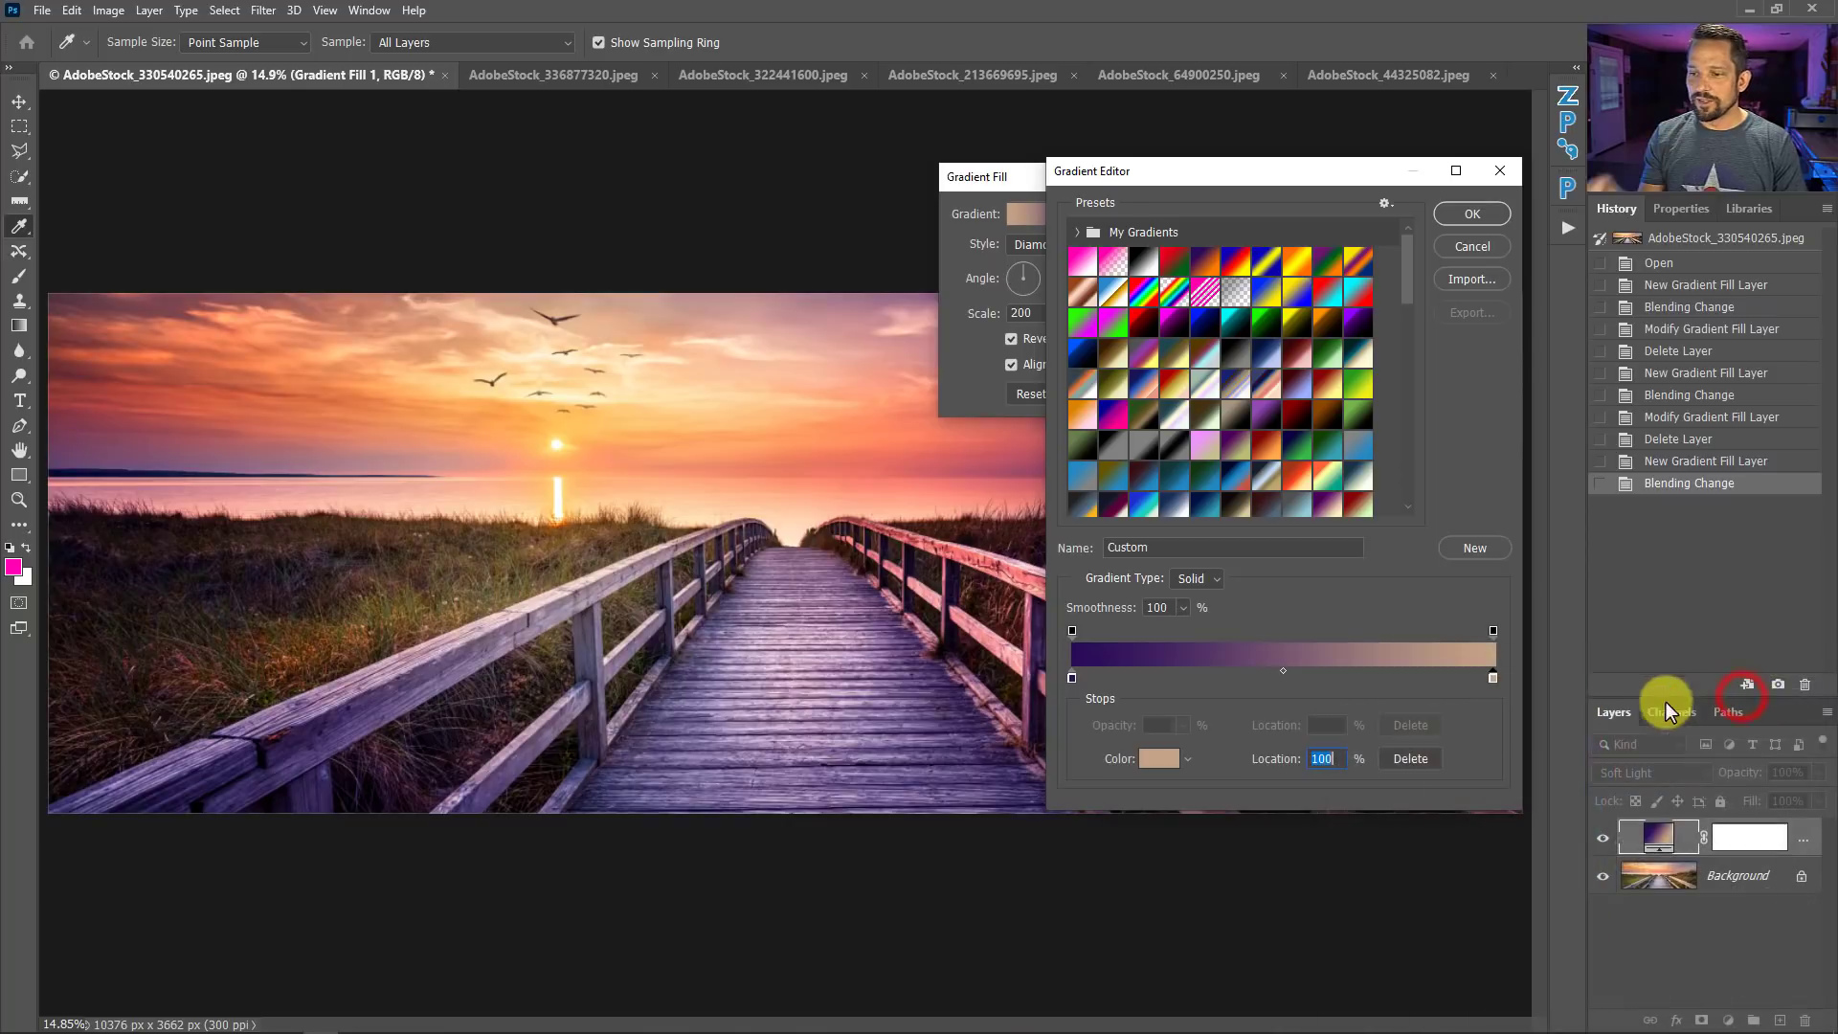
{"action": "double_click", "coordinate": [1071, 680]}
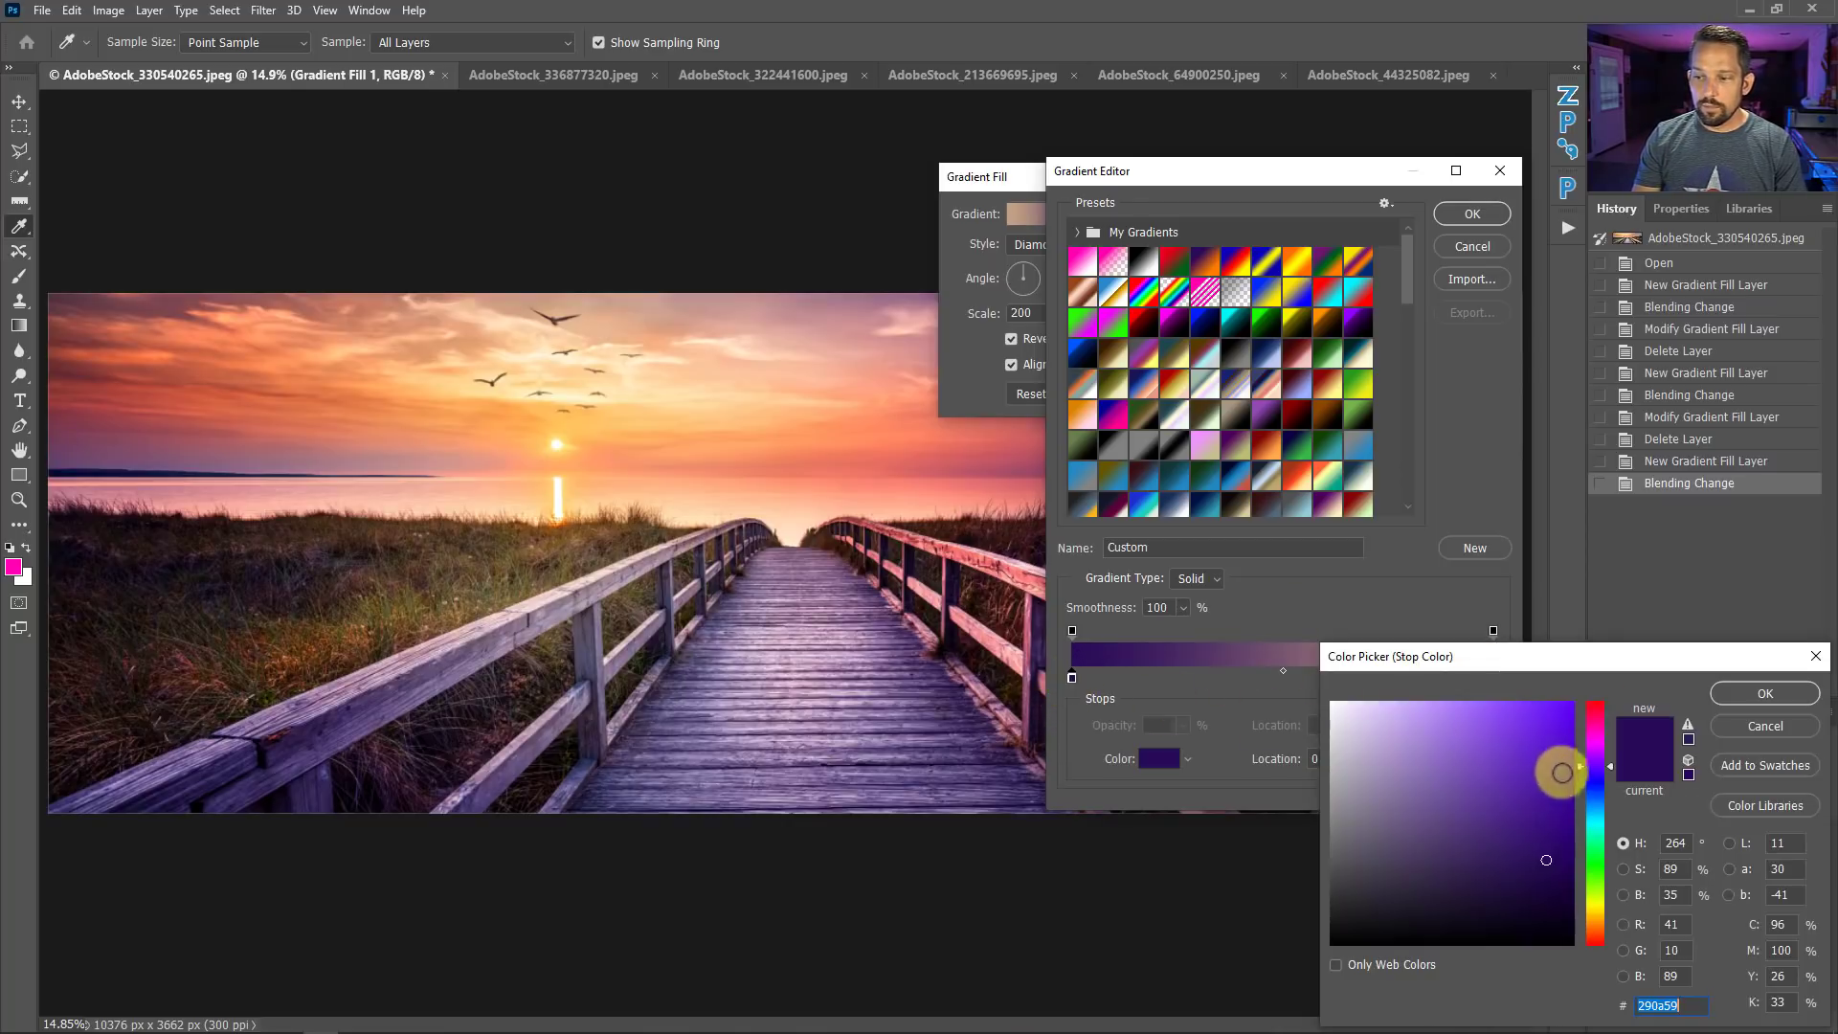
{"action": "left_click_drag", "start_coordinate": [1593, 765], "coordinate": [1595, 723]}
{"action": "mouse_move", "coordinate": [1558, 812]}
{"action": "left_mouse_down"}
{"action": "mouse_move", "coordinate": [1545, 769]}
{"action": "mouse_move", "coordinate": [1591, 713]}
{"action": "mouse_move", "coordinate": [1541, 788]}
{"action": "mouse_move", "coordinate": [1550, 754]}
{"action": "left_mouse_up"}
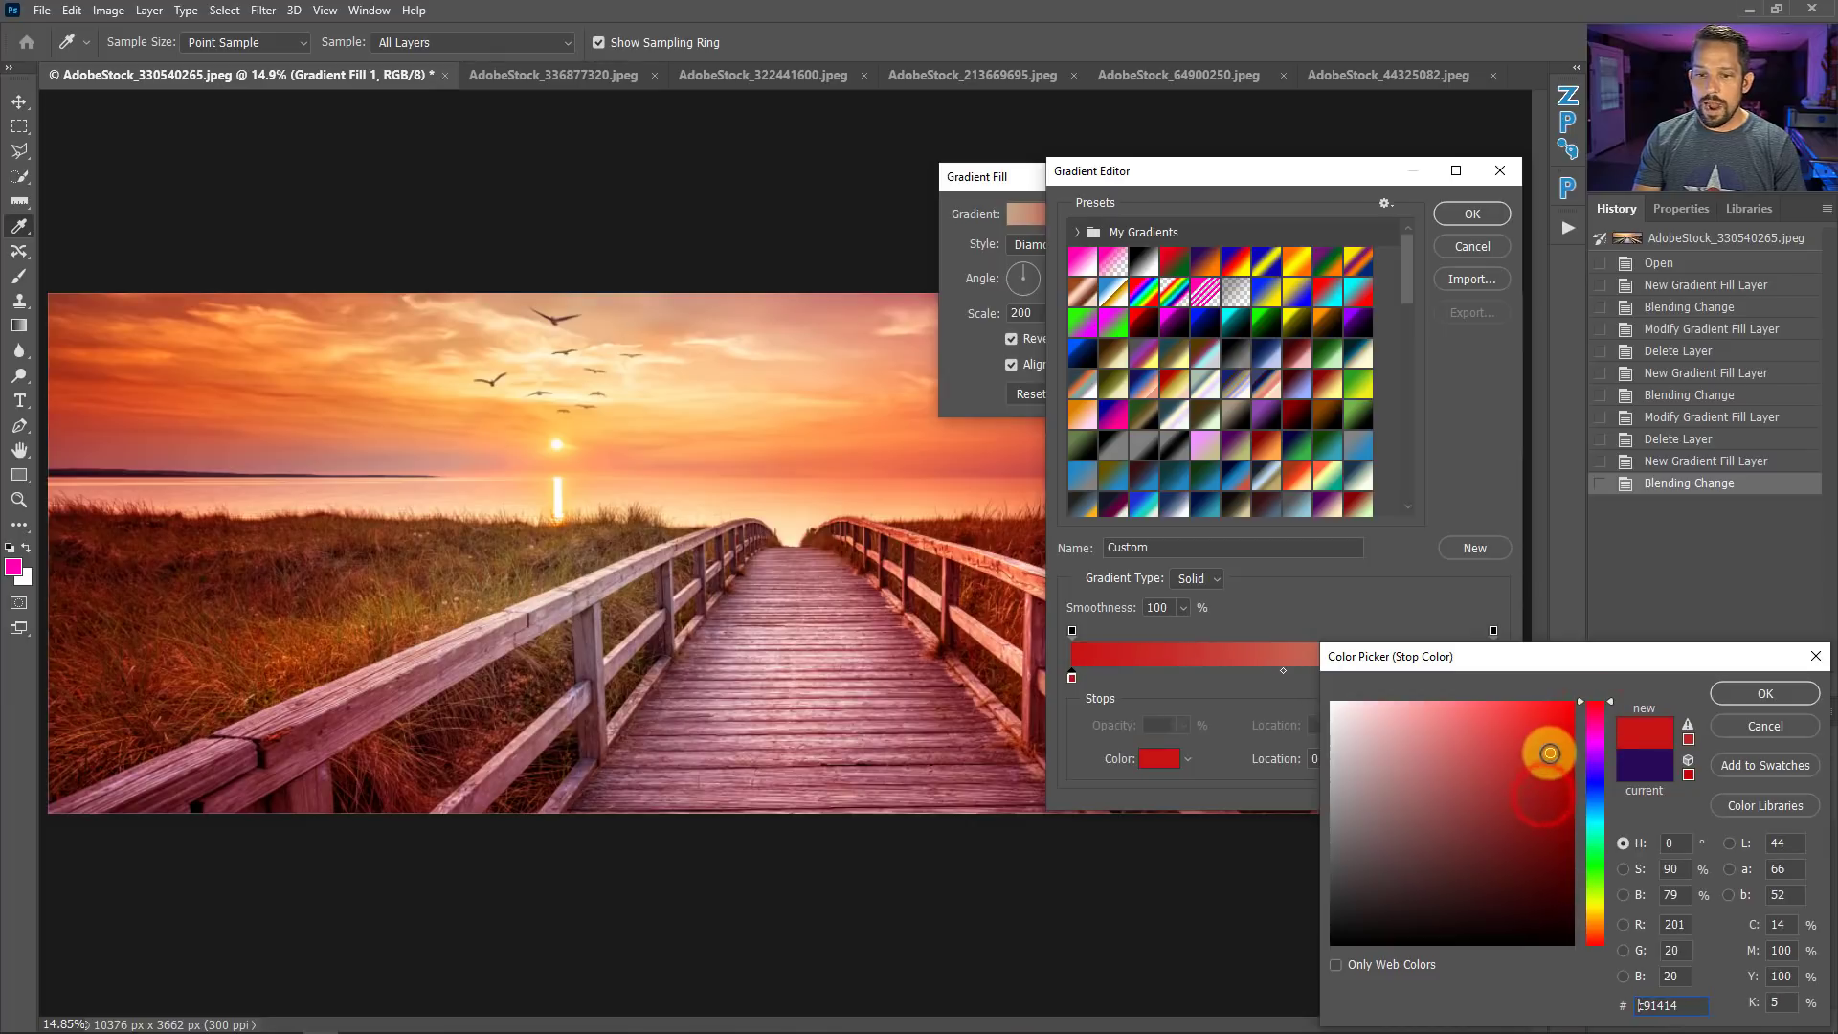
{"action": "left_click", "coordinate": [1769, 692]}
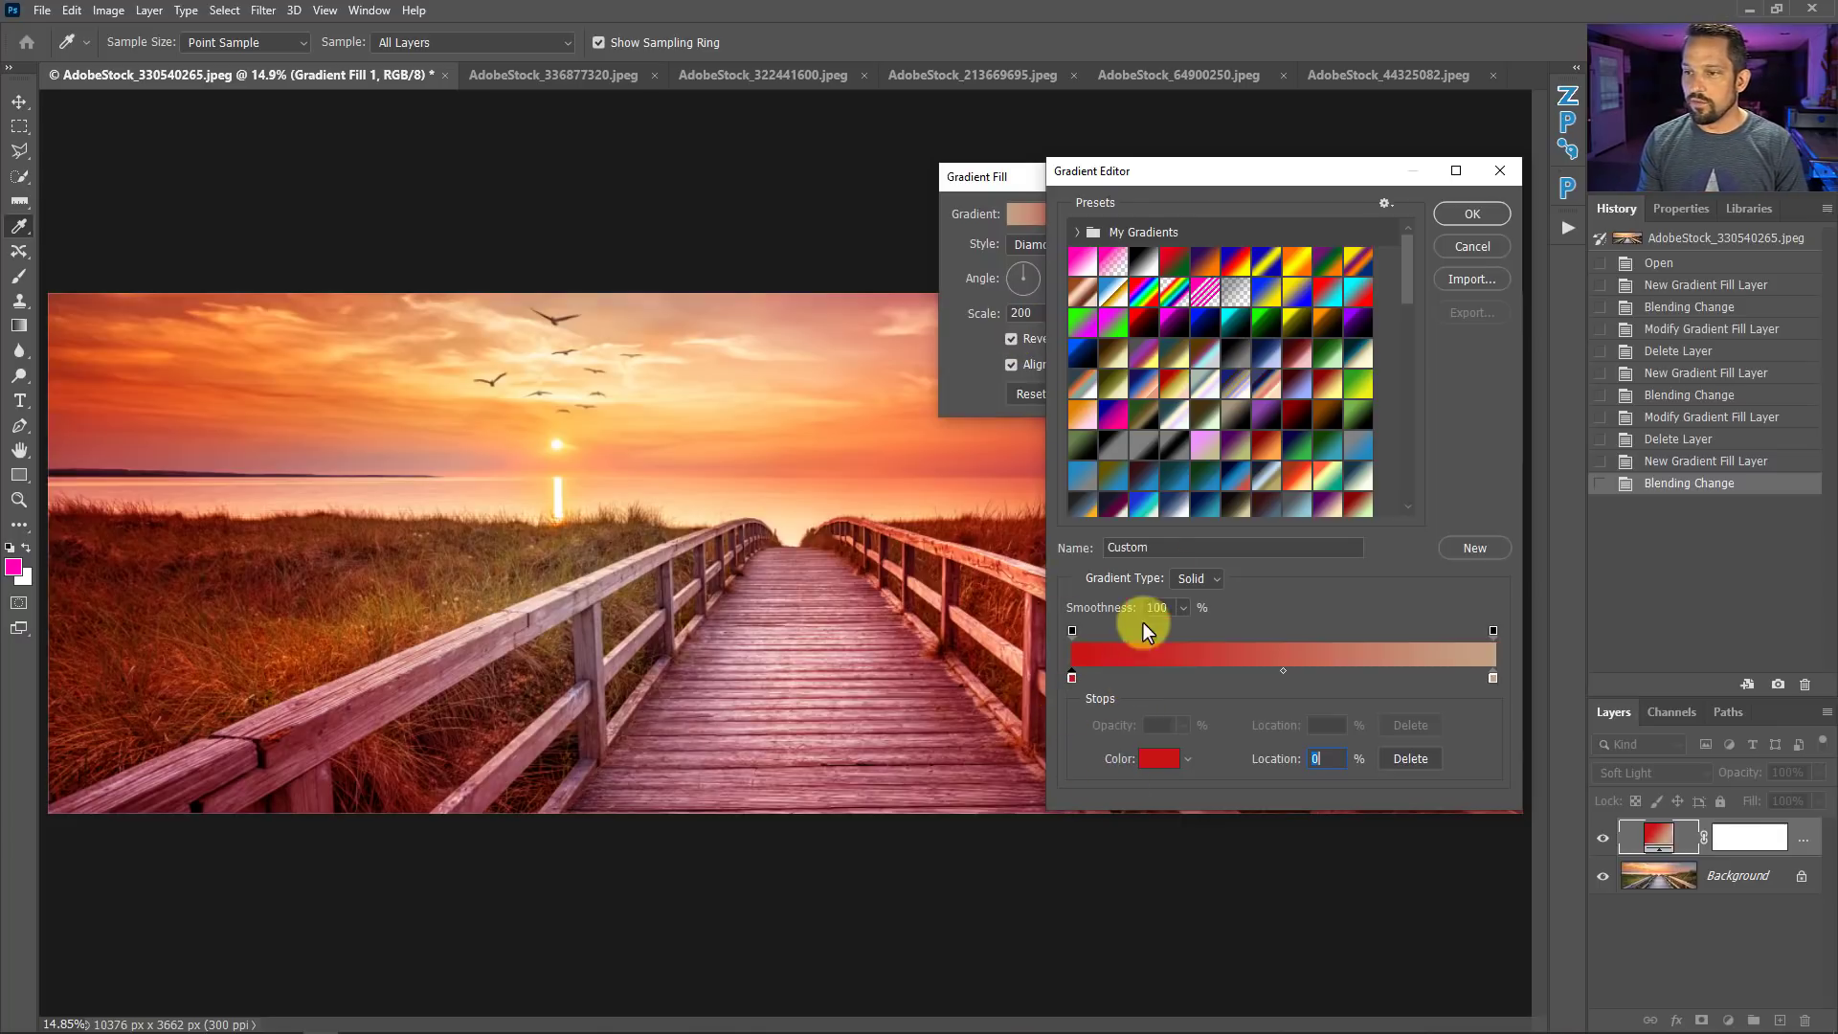
{"action": "left_click", "coordinate": [1474, 209]}
Commit the red-to-tan gradient fill and toggle its visibility to compare.
{"action": "left_click", "coordinate": [1202, 212]}
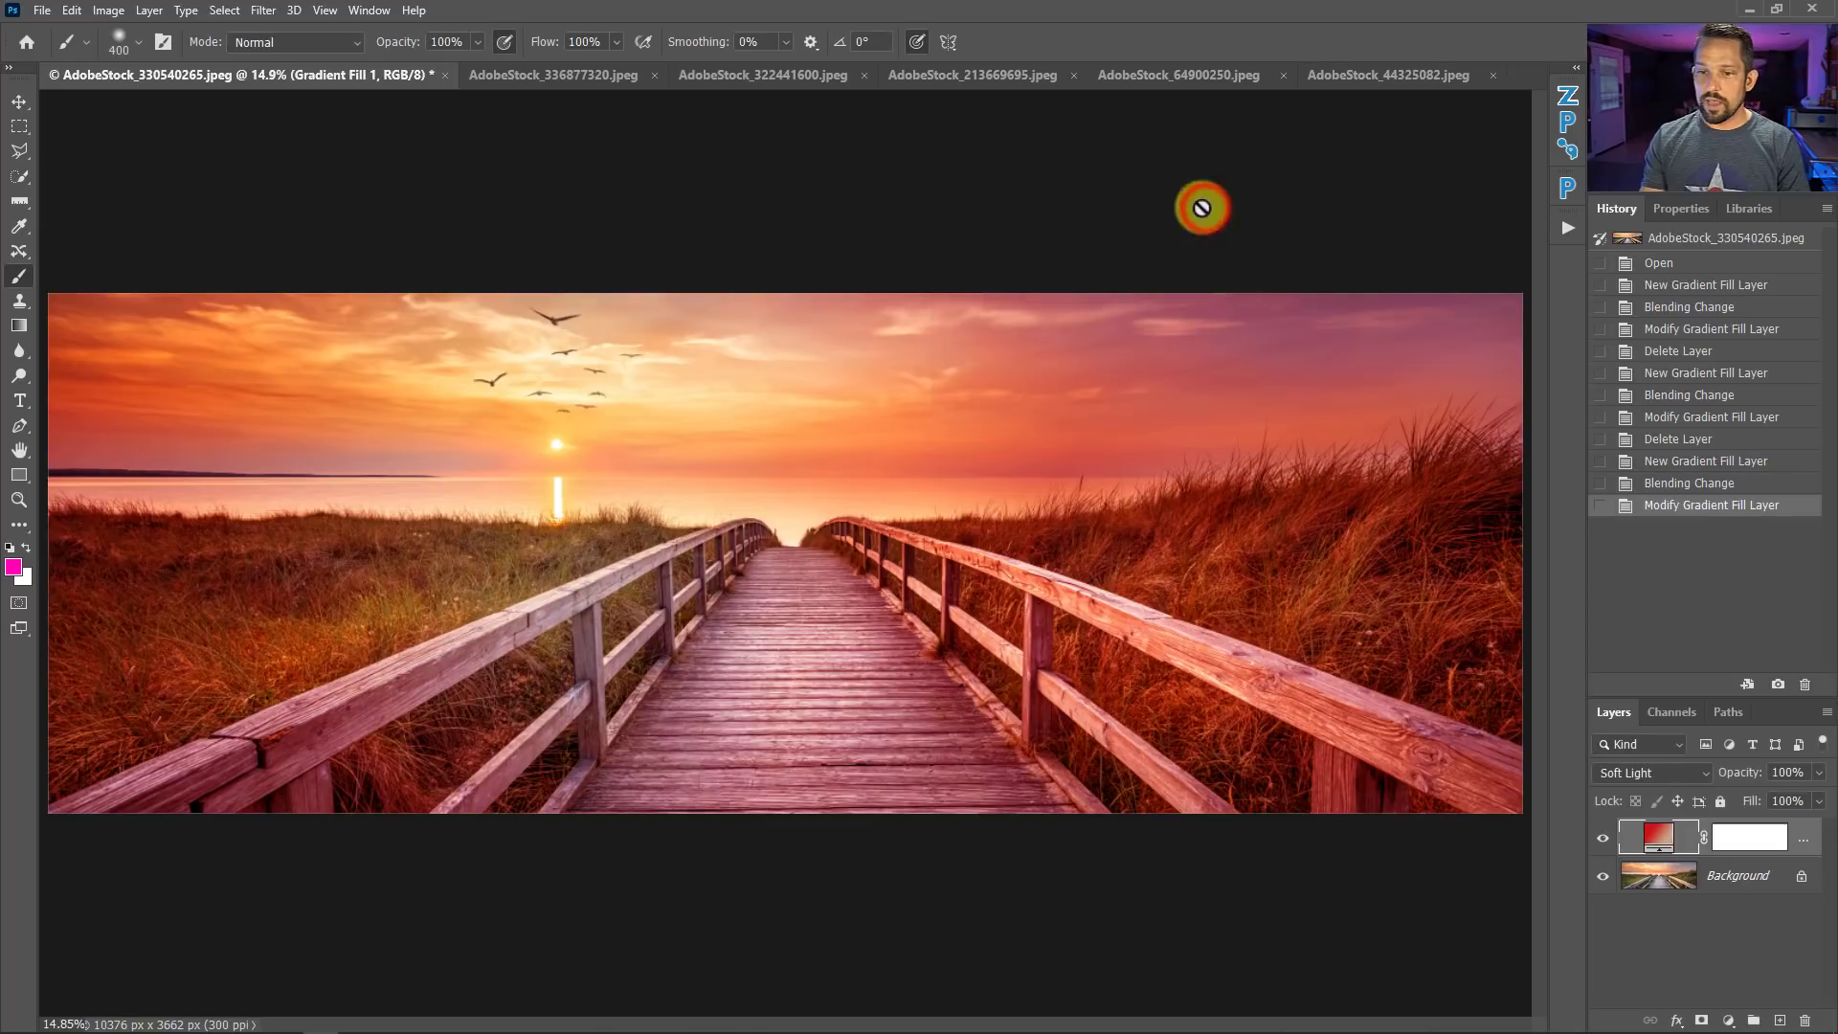
{"action": "left_click", "coordinate": [1600, 839]}
{"action": "left_click", "coordinate": [1601, 839]}
{"action": "left_click", "coordinate": [1601, 839]}
{"action": "left_click", "coordinate": [1600, 838]}
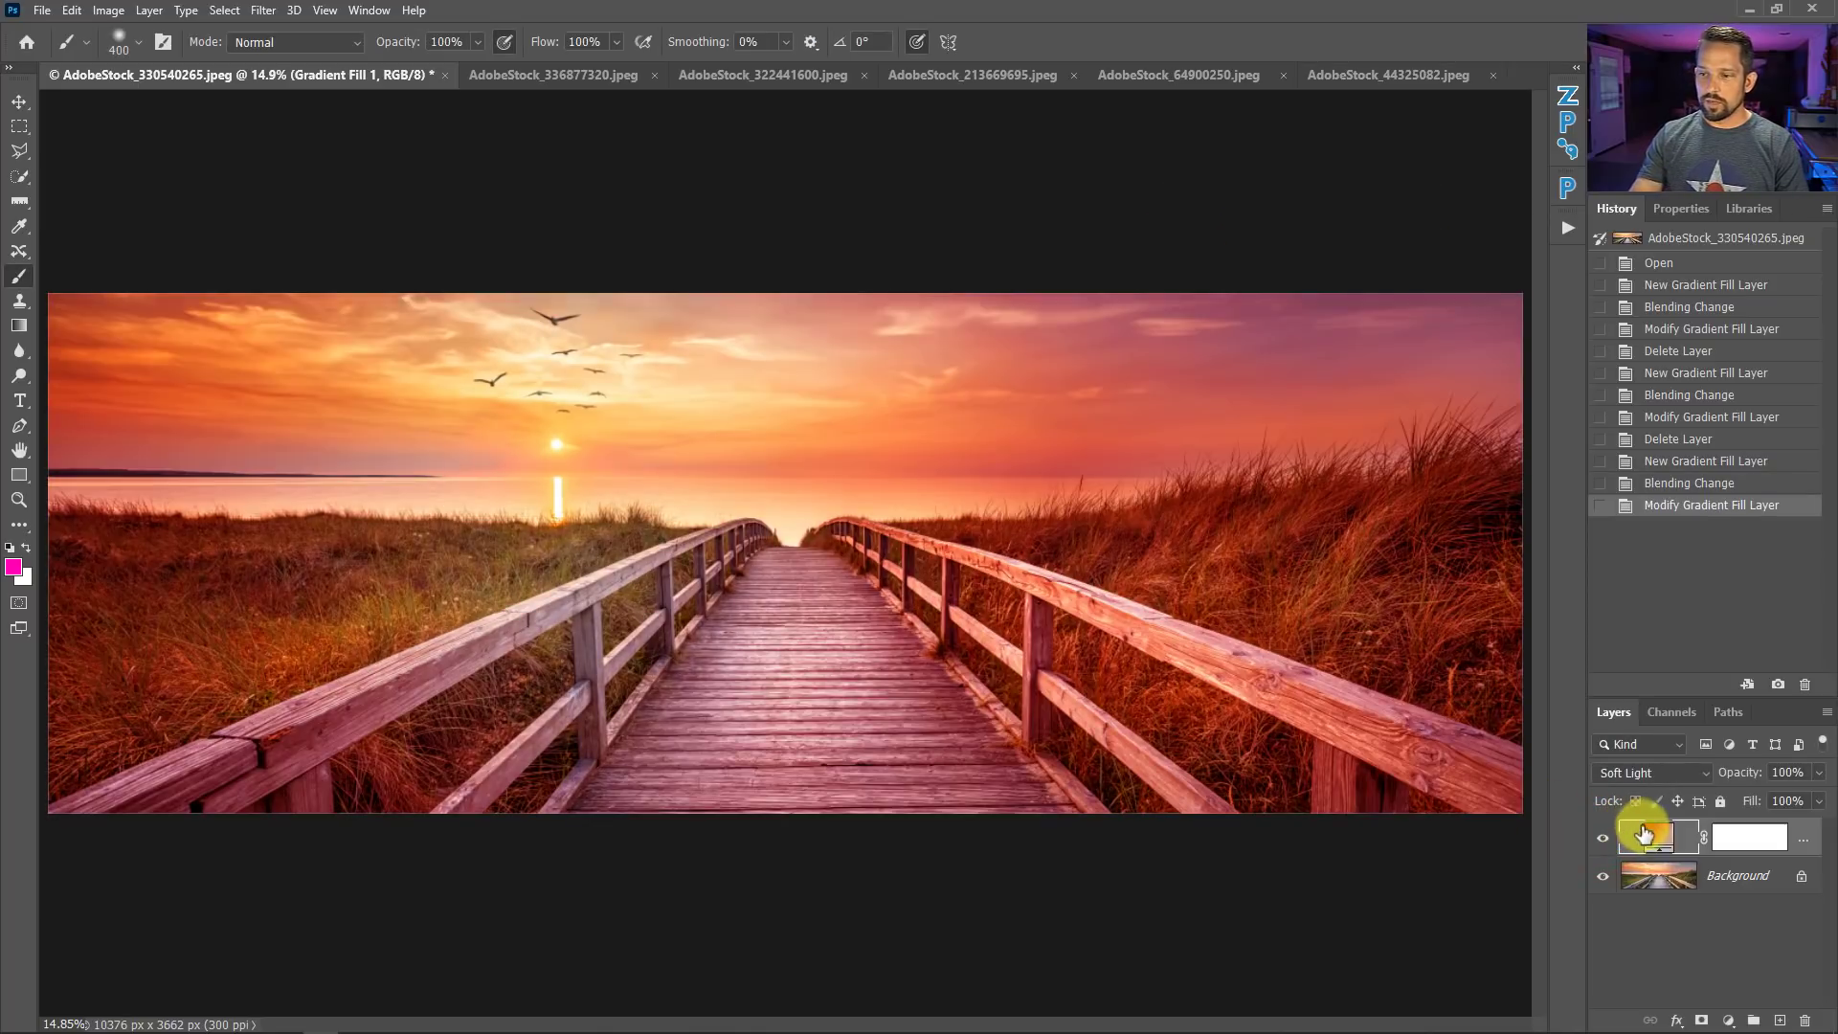
Change the gradient fill's scale to 250% and compare the tint on and off.
{"action": "double_click", "coordinate": [1657, 839]}
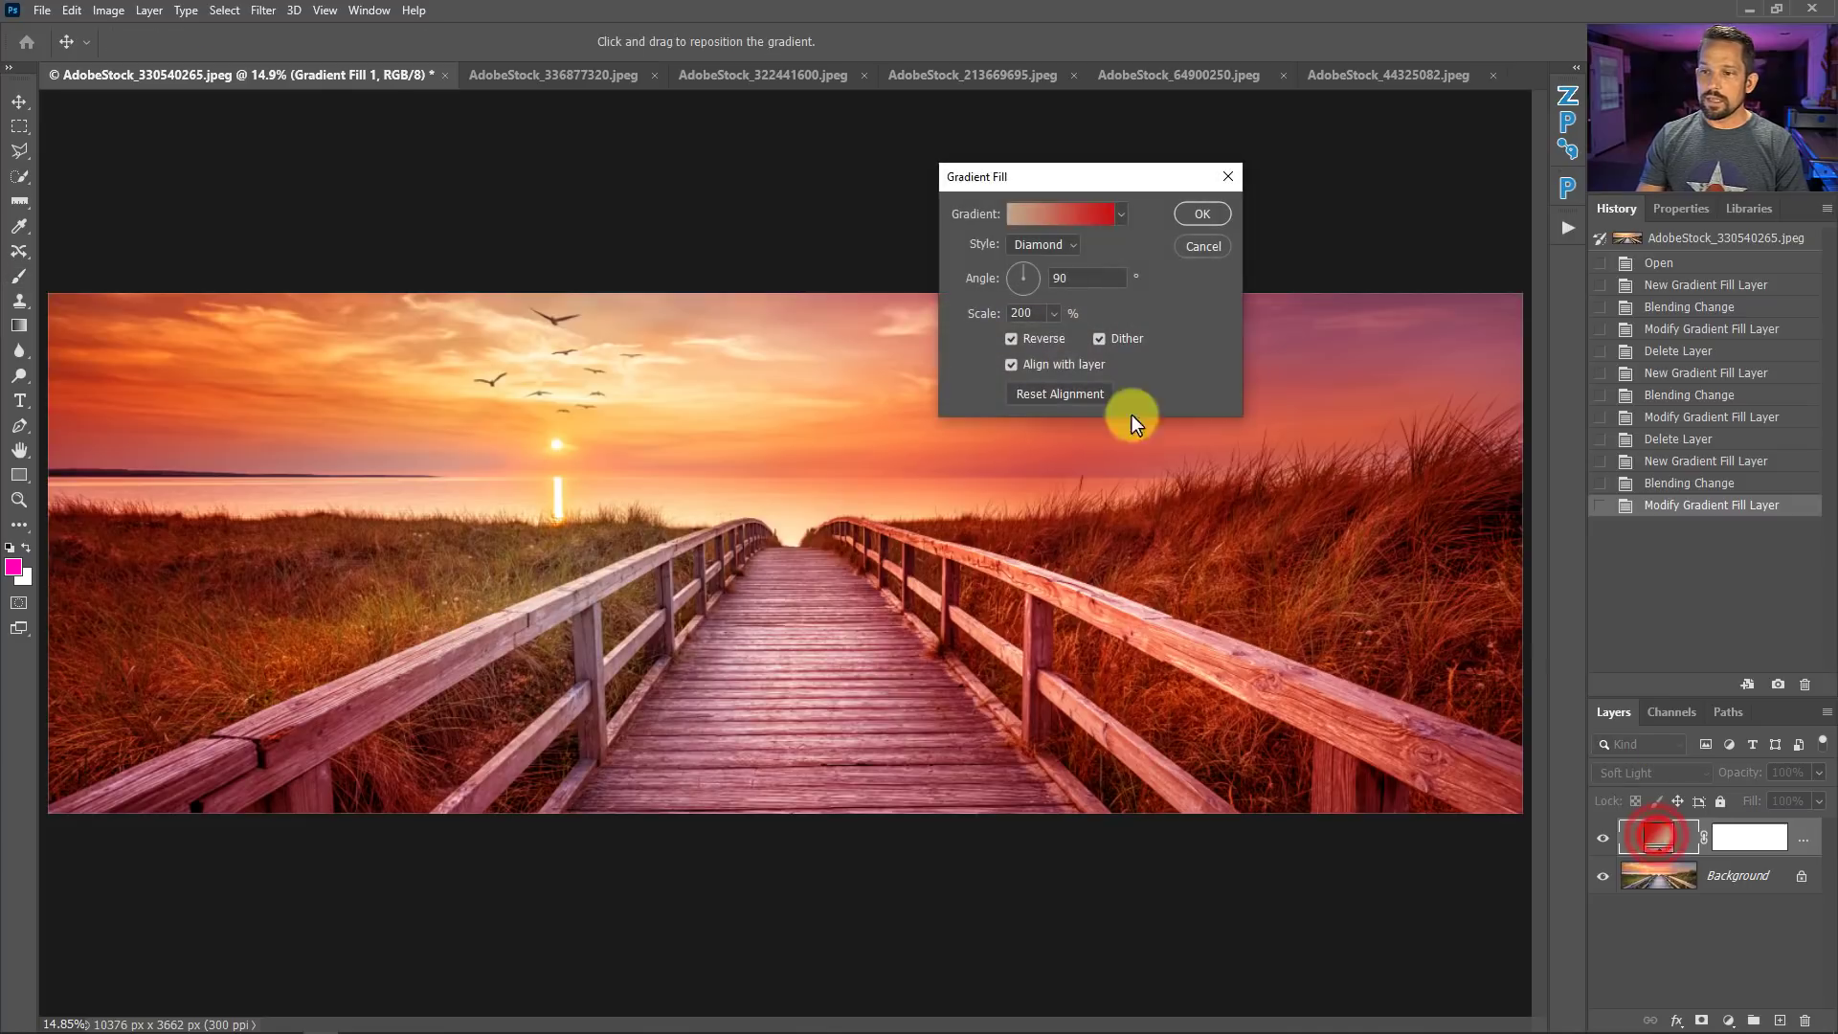
{"action": "double_click", "coordinate": [1033, 313]}
{"action": "type", "text": "250"}
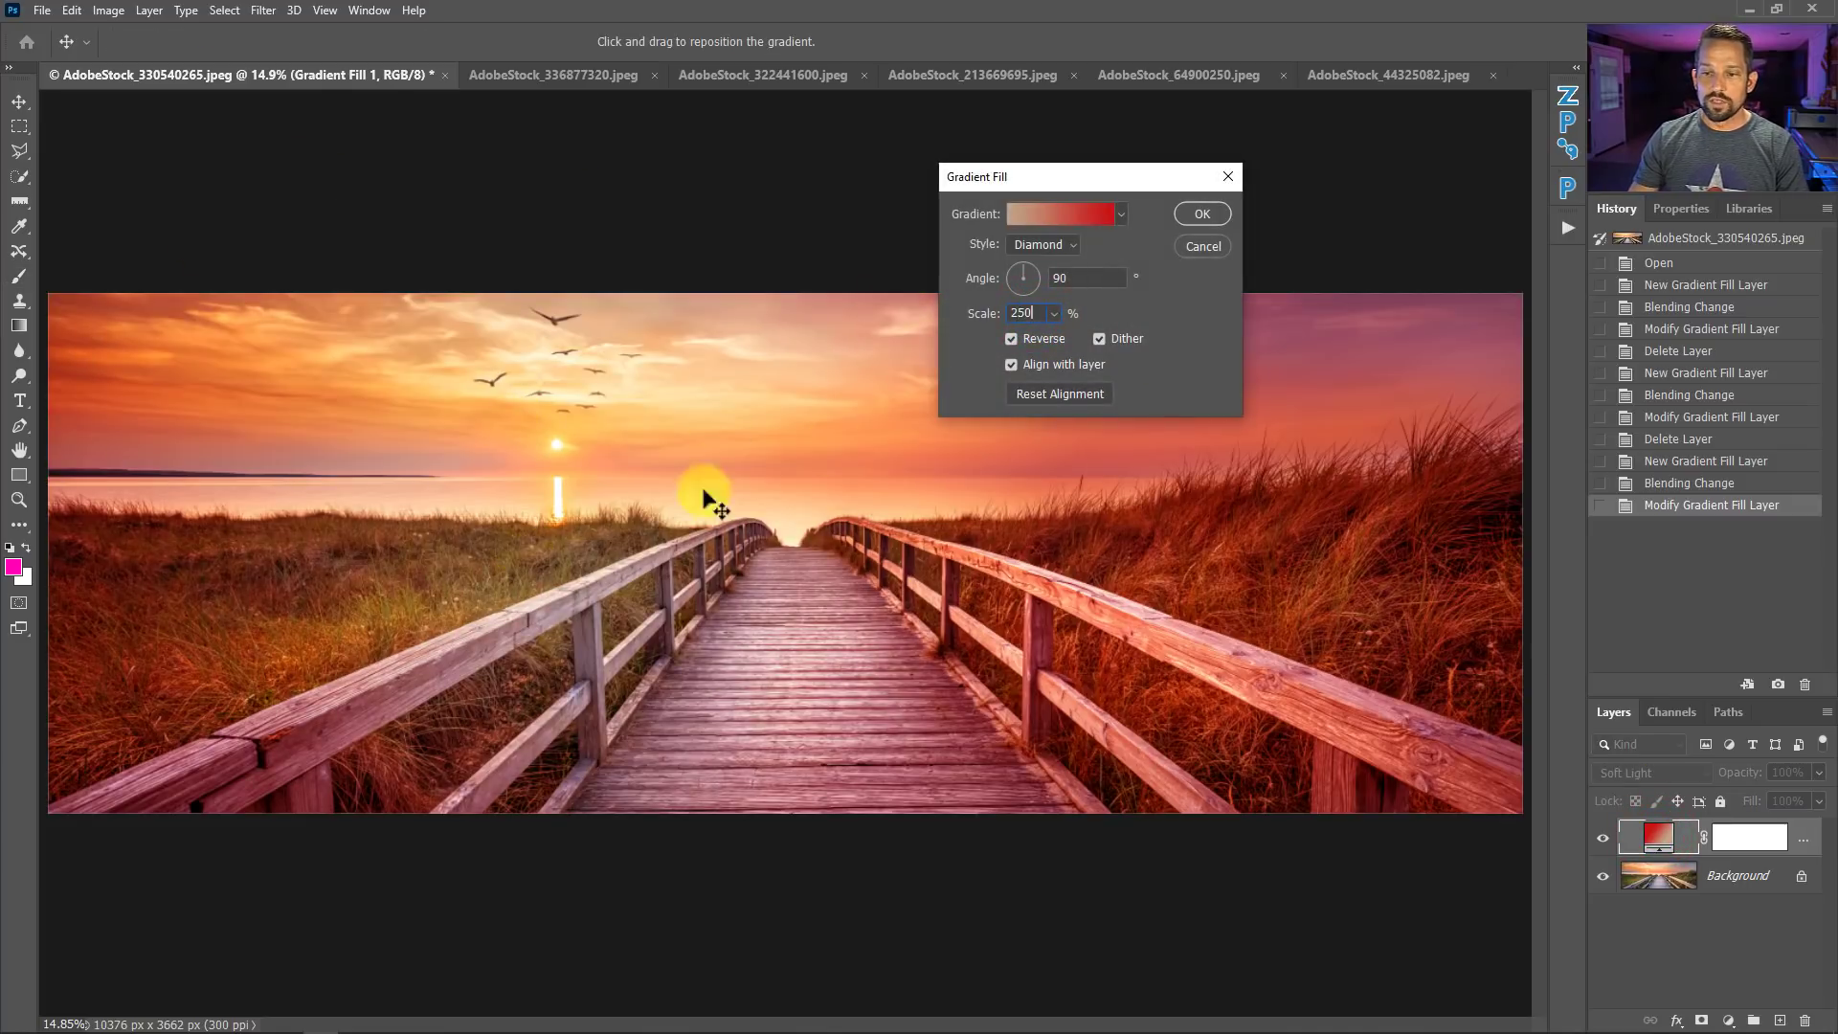
{"action": "left_click", "coordinate": [1203, 216]}
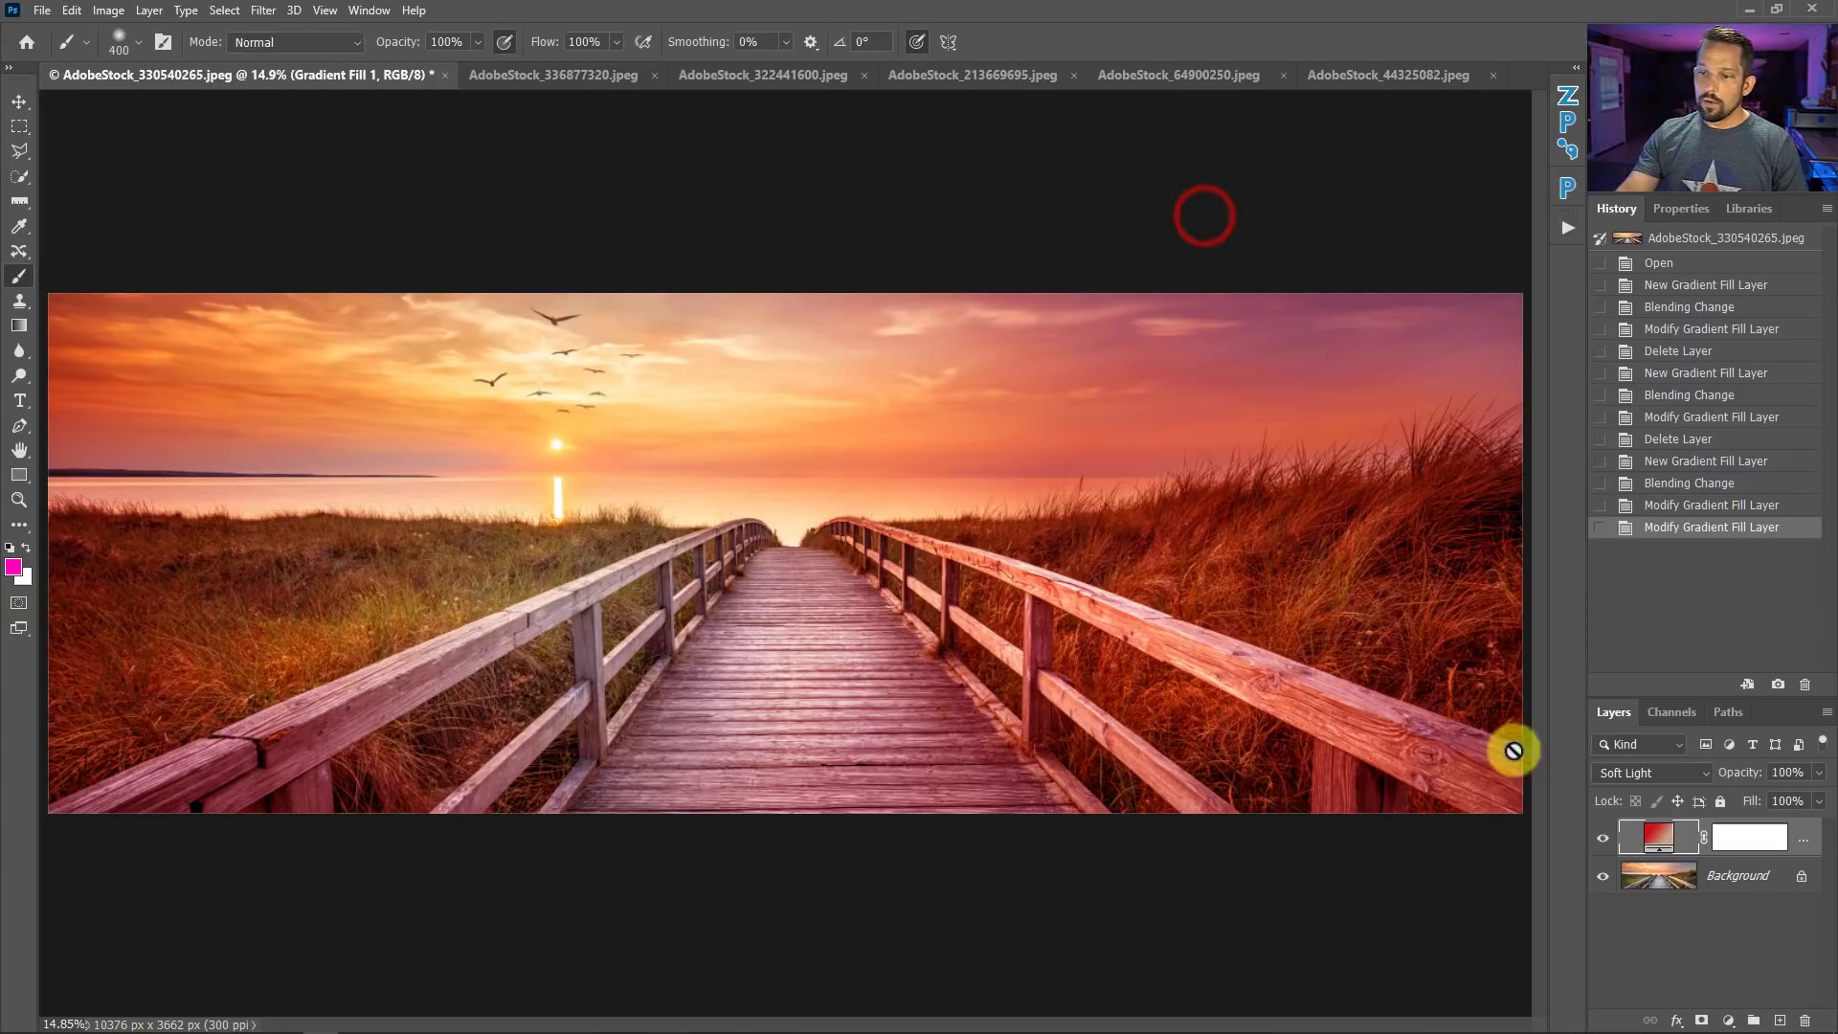
{"action": "left_click", "coordinate": [1605, 838]}
{"action": "left_click", "coordinate": [1605, 839]}
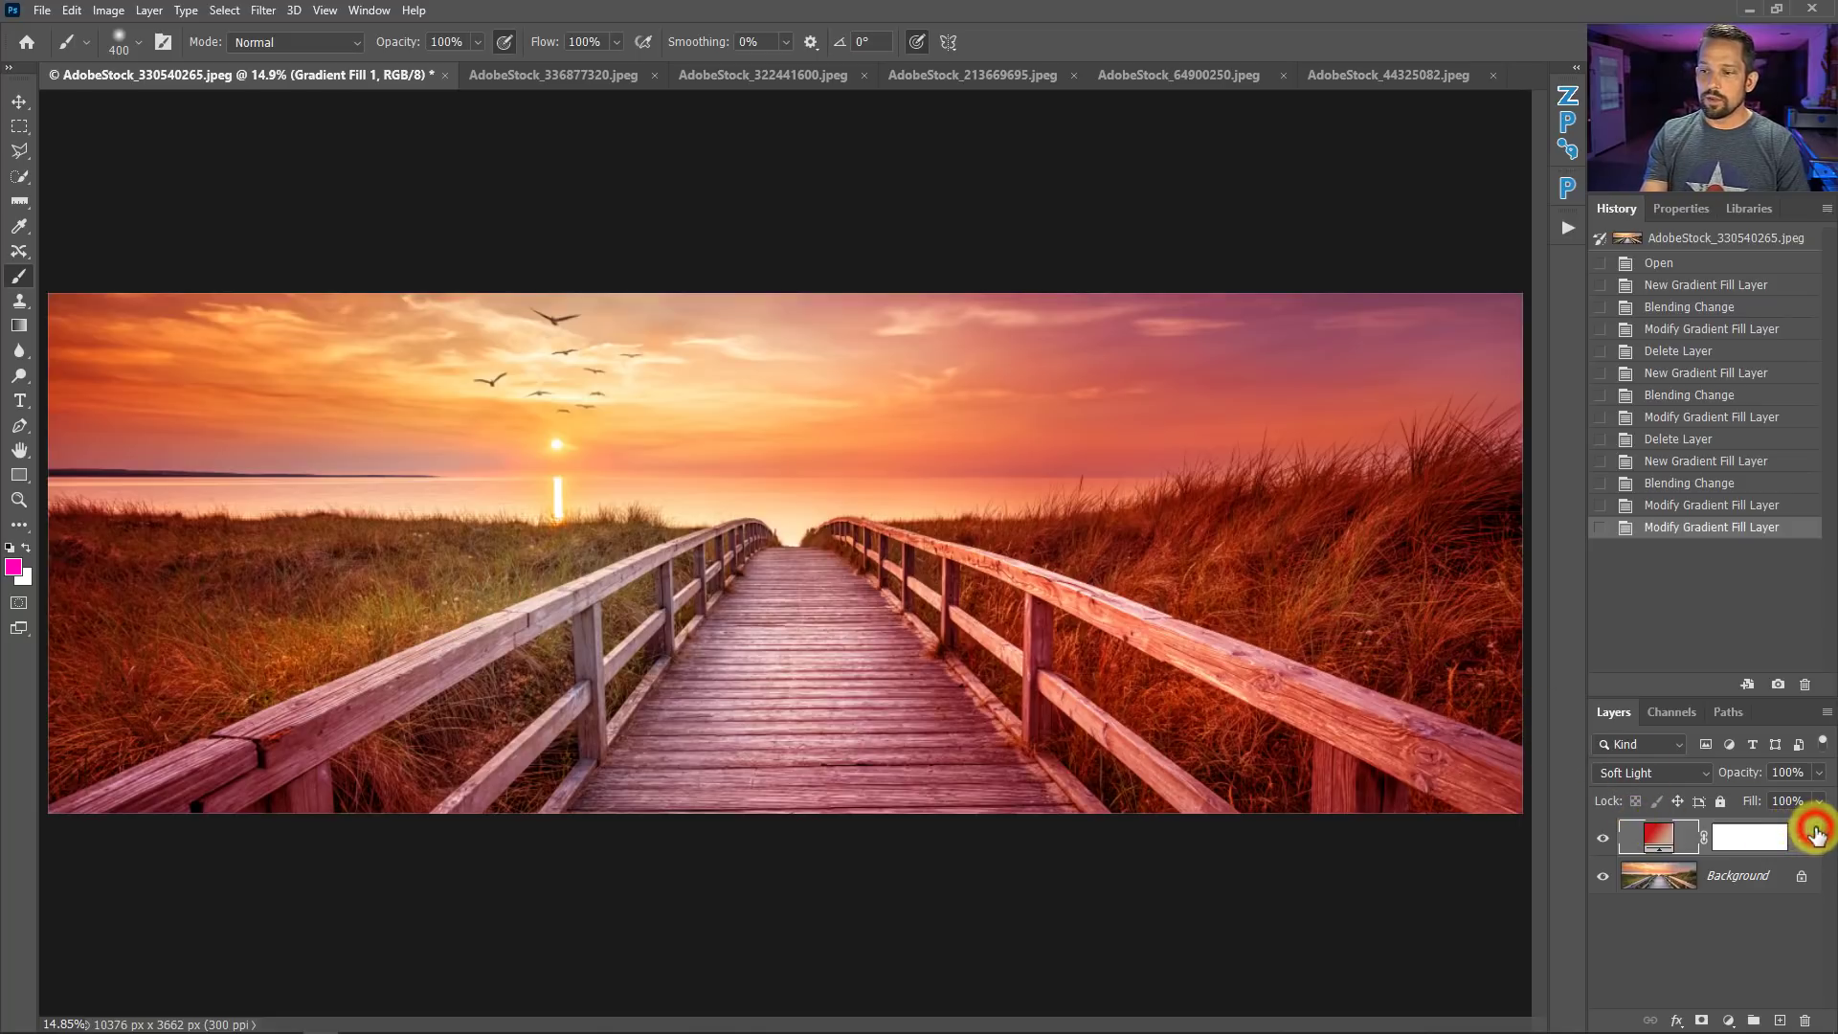
Set the fill layer's Blend If underlying ranges to 0/38 and 254/255.
{"action": "double_click", "coordinate": [1816, 835]}
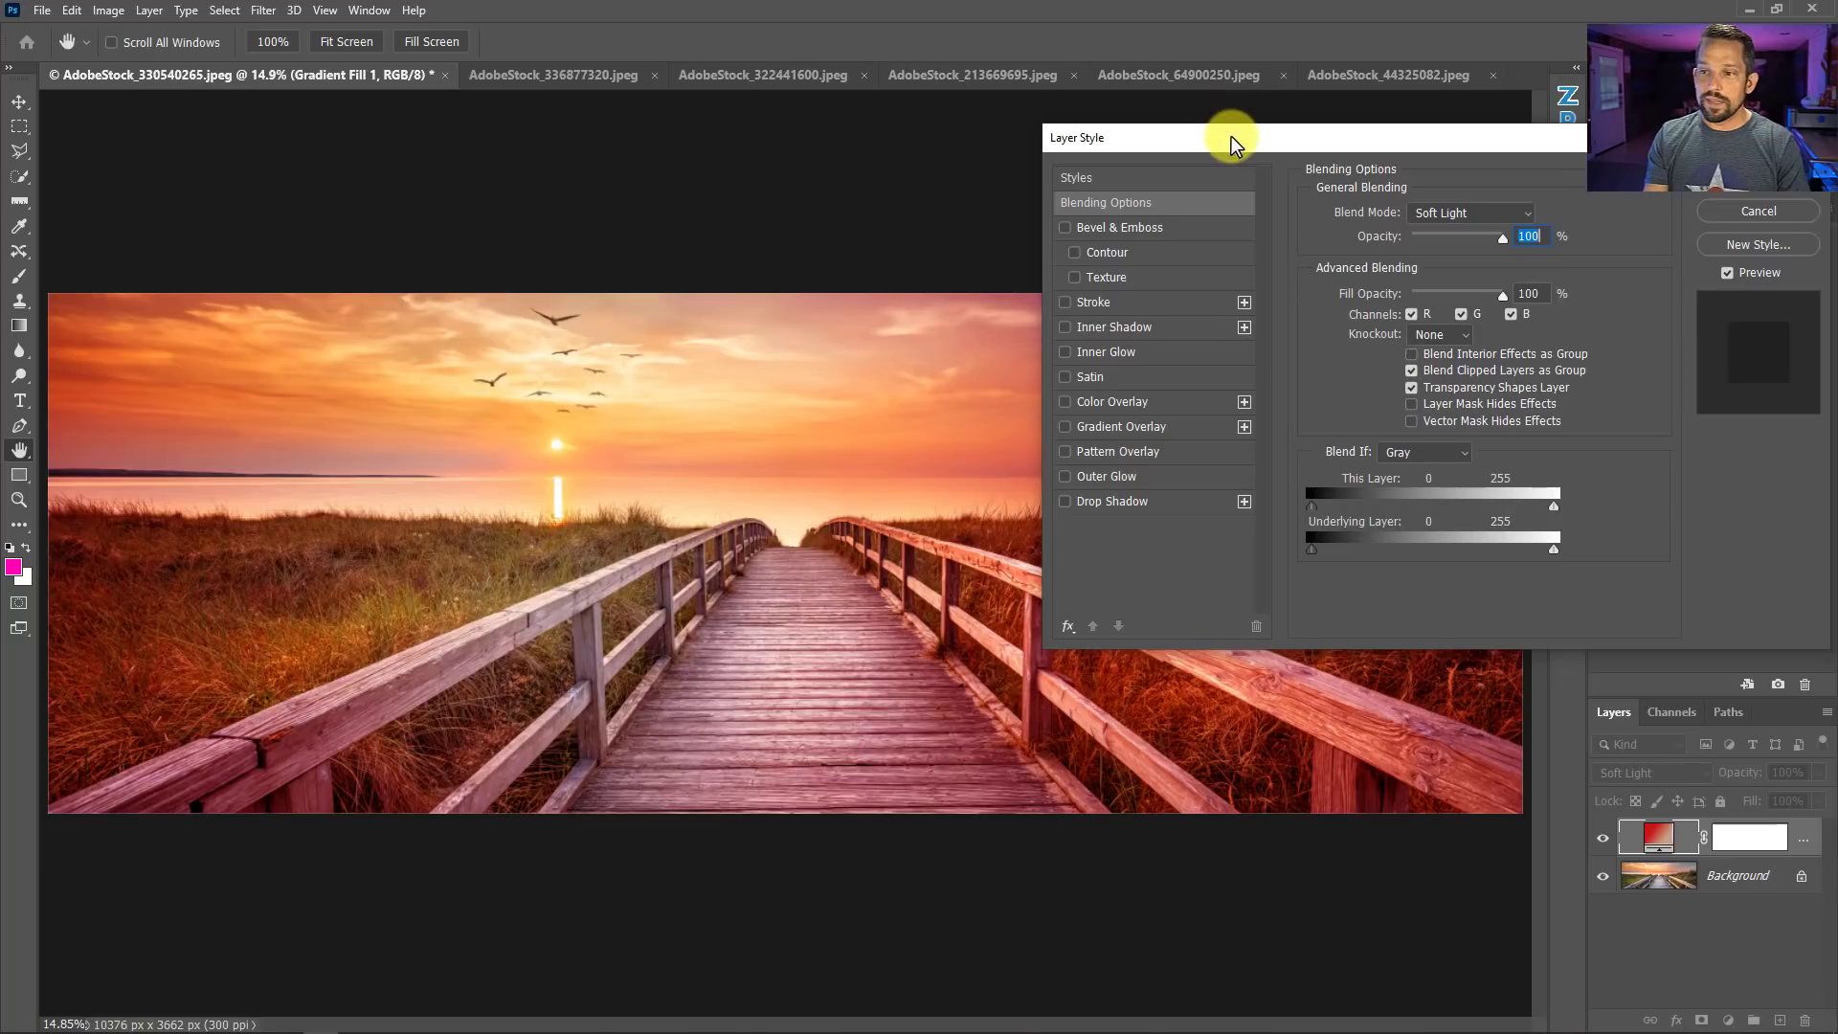
{"action": "left_click_drag", "start_coordinate": [1225, 134], "coordinate": [935, 81]}
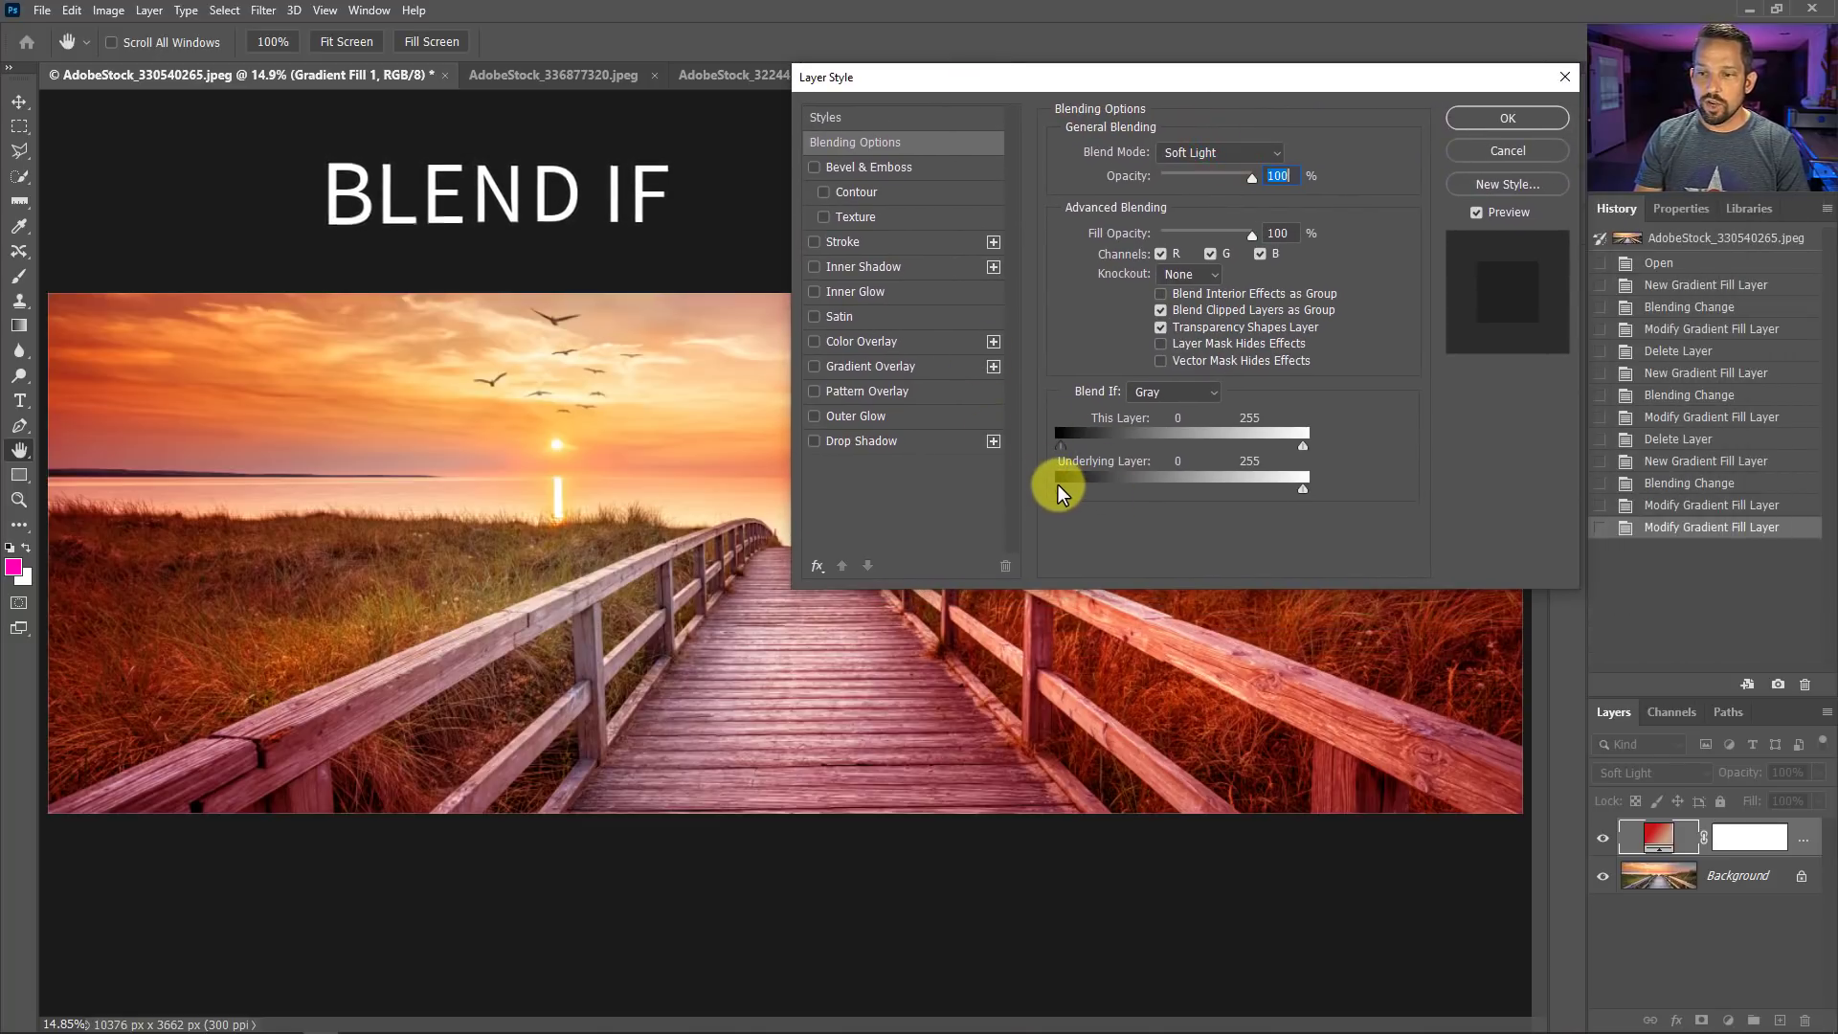
{"action": "left_click_drag", "start_coordinate": [1064, 491], "coordinate": [1097, 474]}
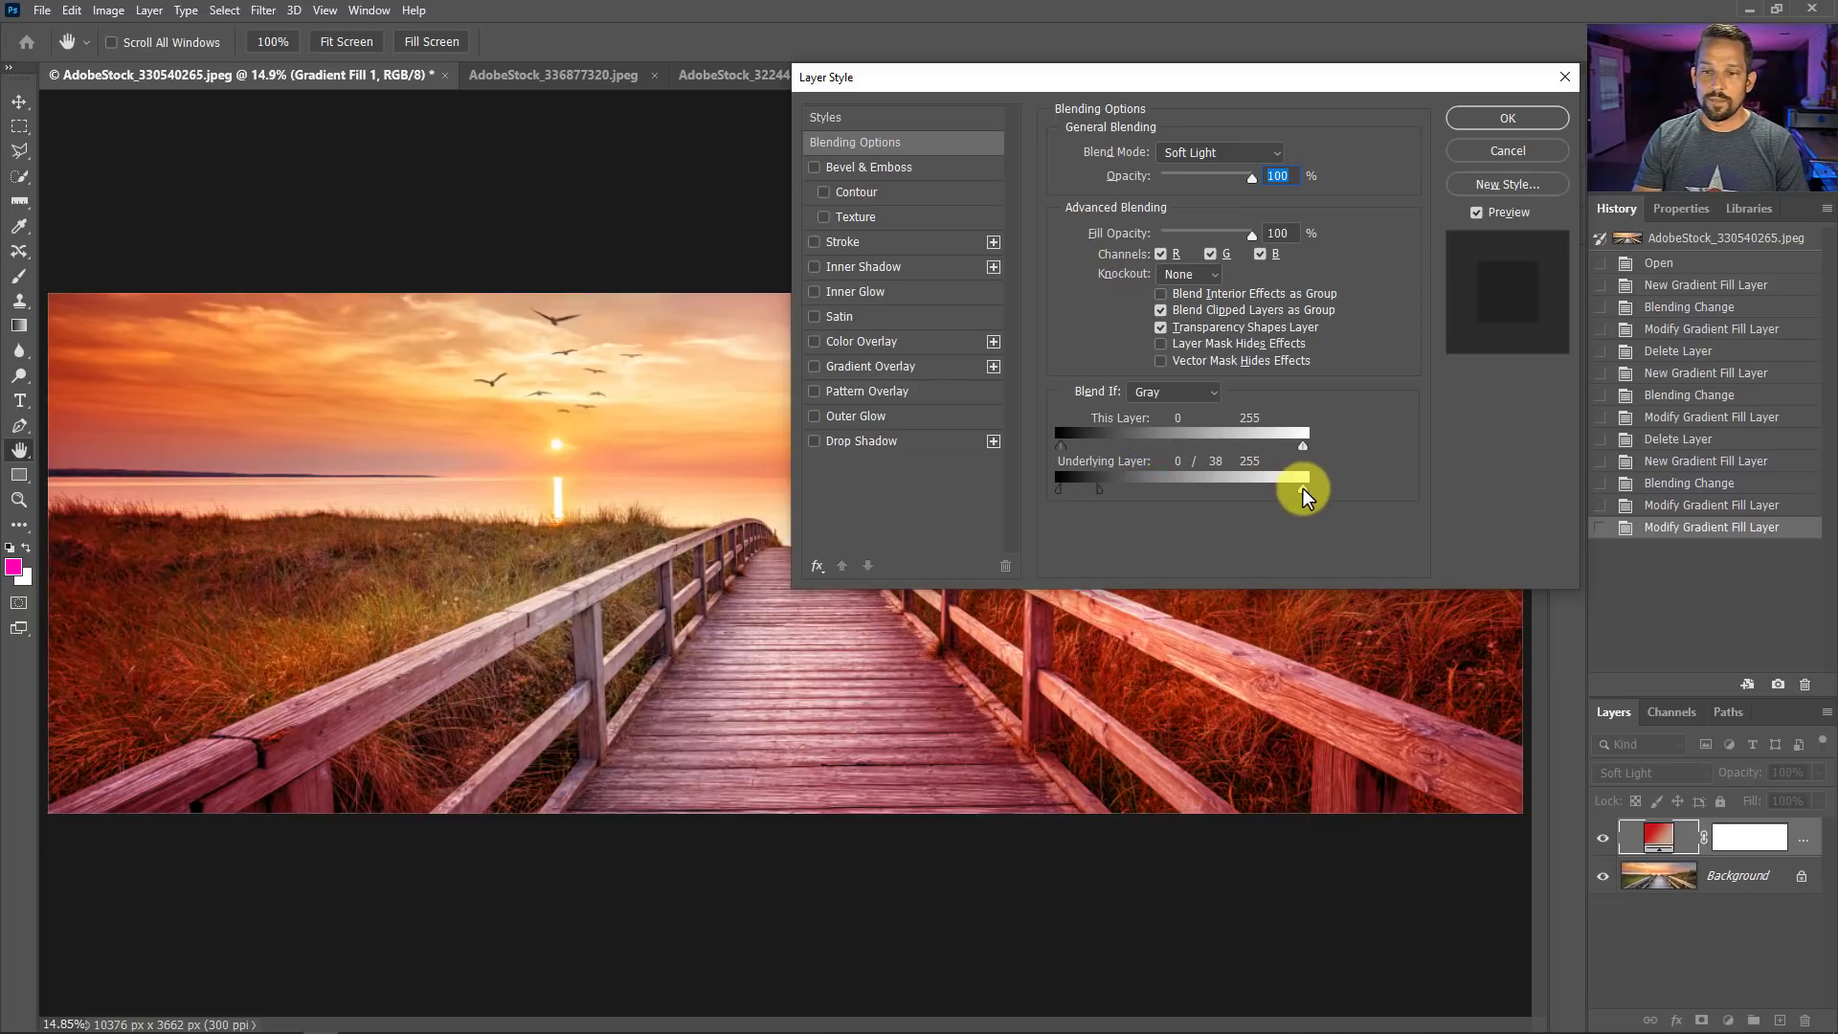
{"action": "left_click_drag", "start_coordinate": [1303, 490], "coordinate": [1242, 490]}
{"action": "key", "text": "alt"}
{"action": "key", "text": "Return"}
{"action": "key", "text": "b"}
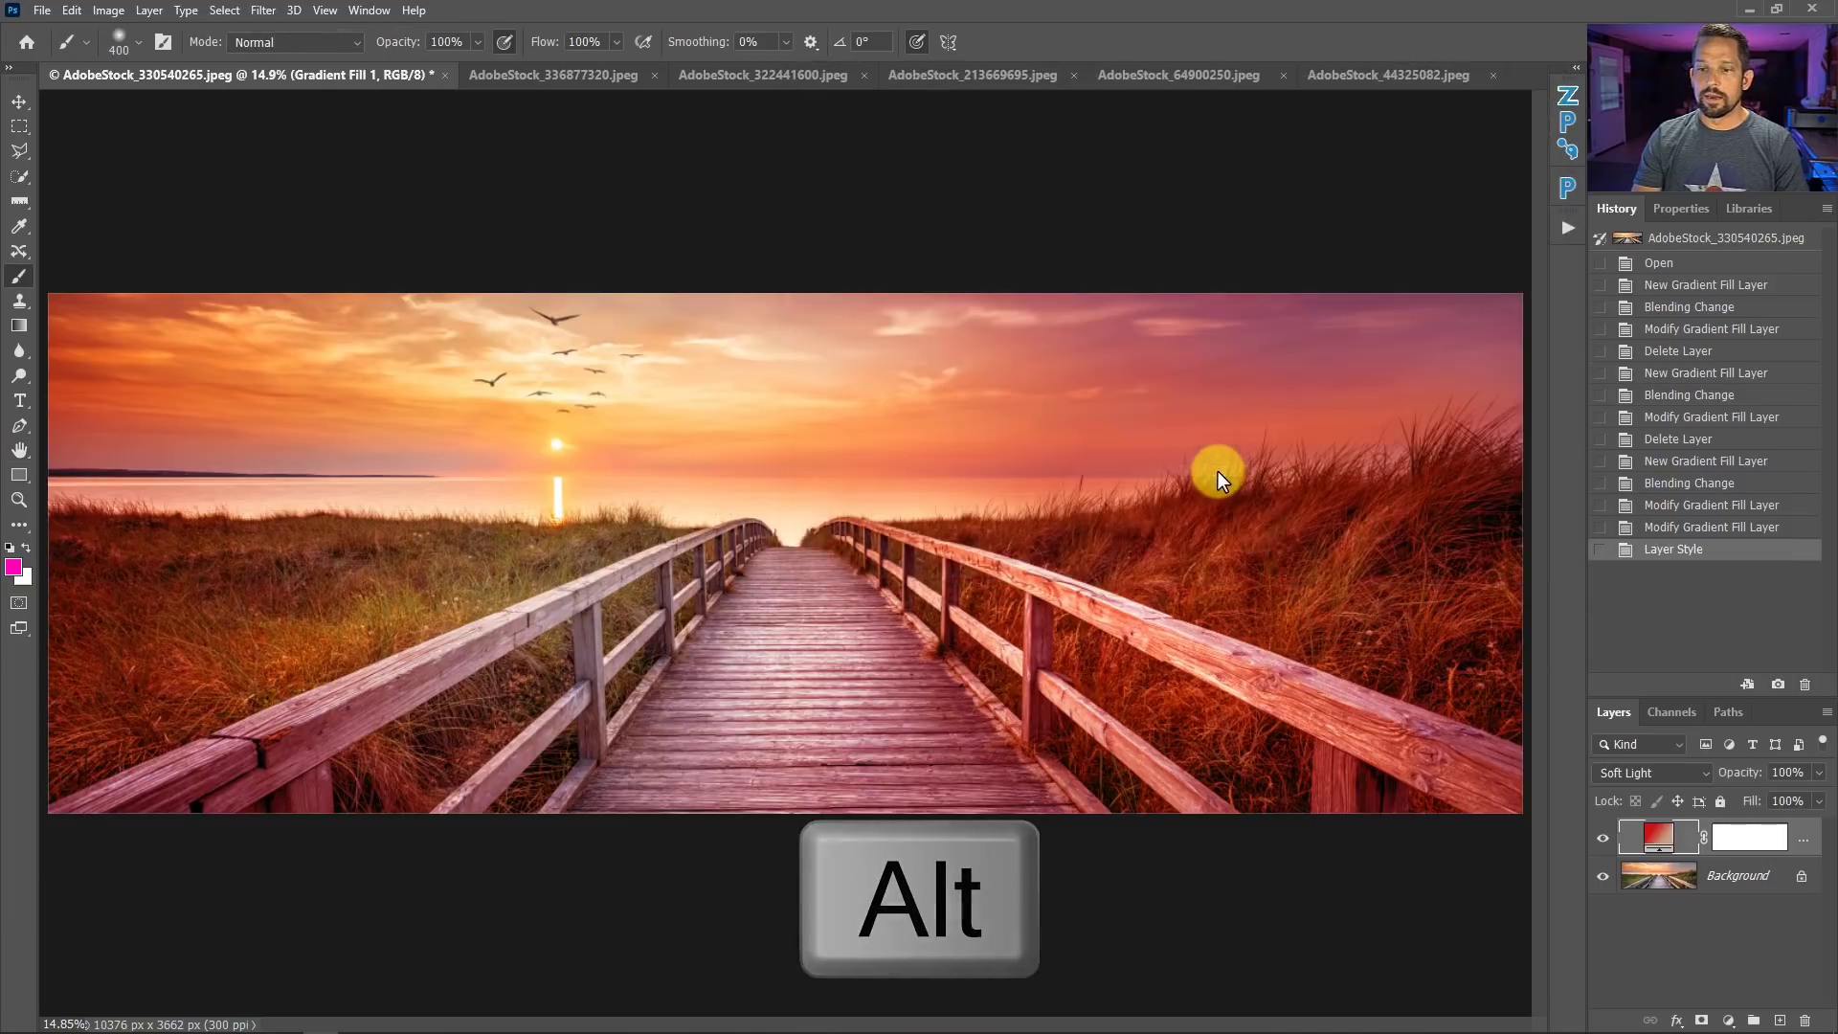
Toggle the gradient layer on and off to compare the tinted boardwalk.
{"action": "left_click", "coordinate": [1602, 838]}
{"action": "left_click", "coordinate": [1602, 839]}
{"action": "left_click", "coordinate": [1602, 838]}
{"action": "left_click", "coordinate": [1602, 839]}
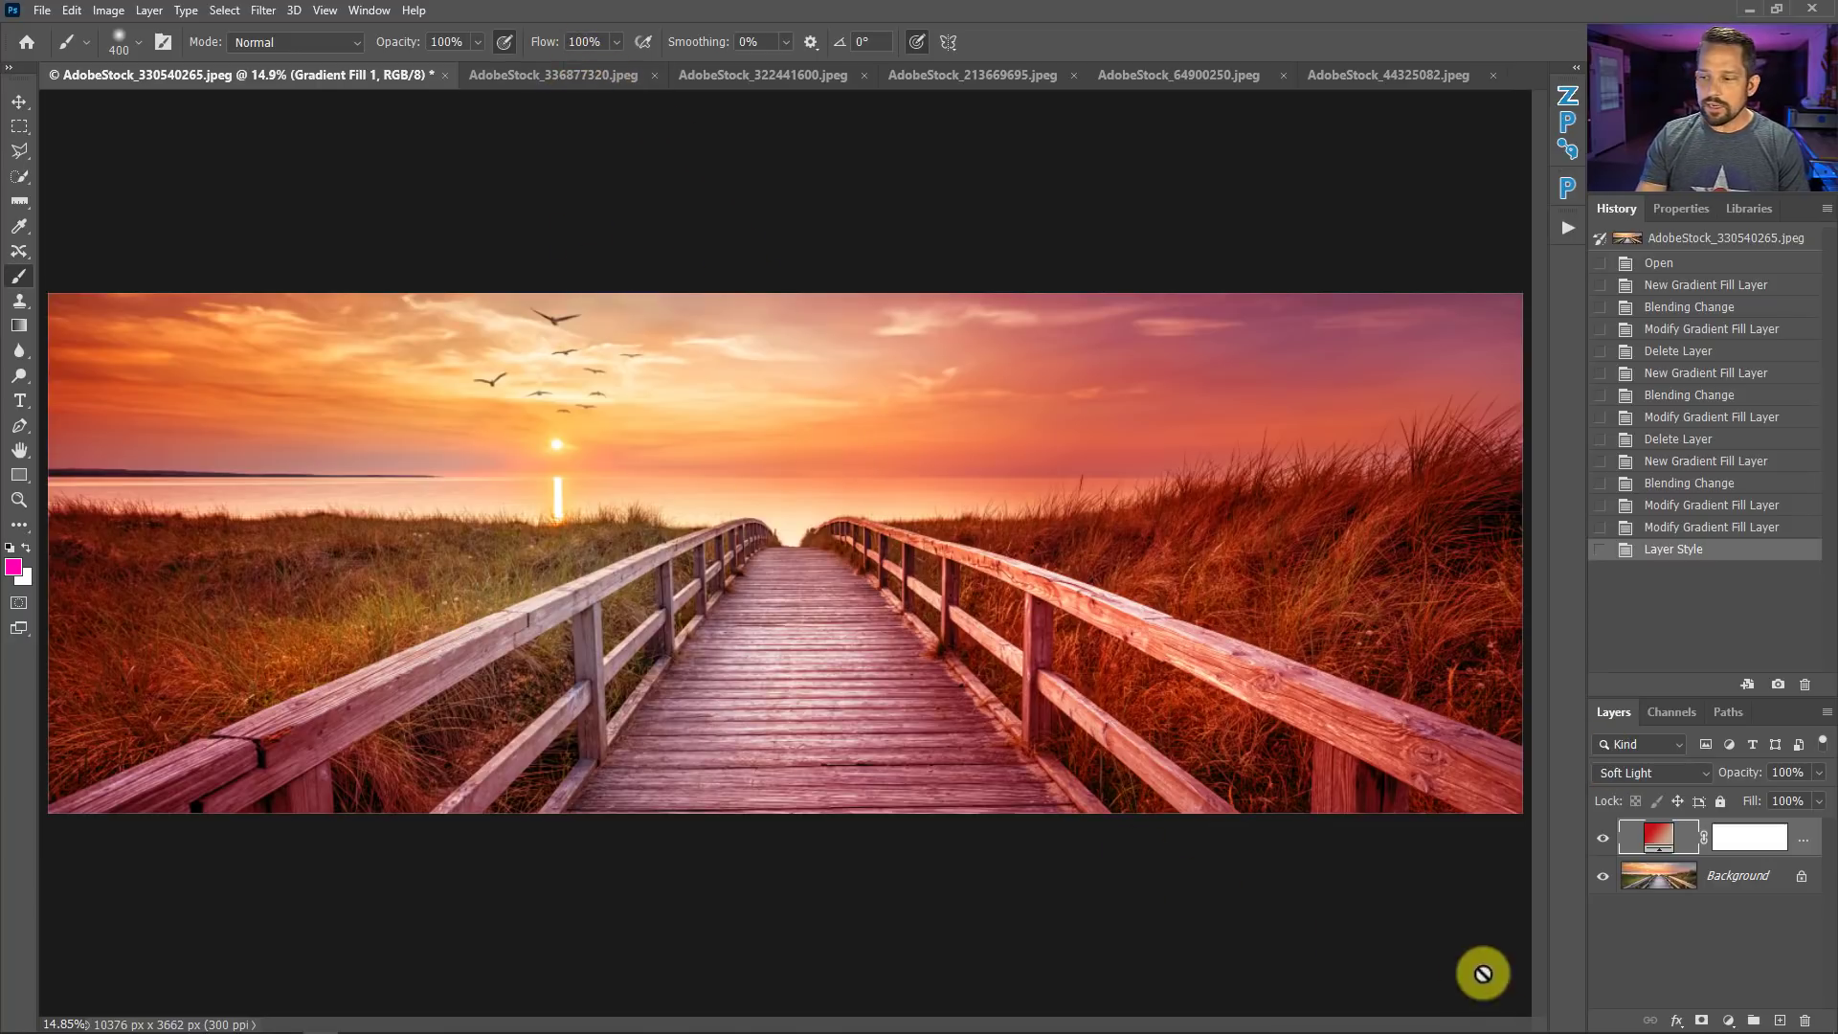
Hide the boardwalk gradient layer and switch to AdobeStock_336877320.jpeg.
{"action": "left_click", "coordinate": [1601, 838]}
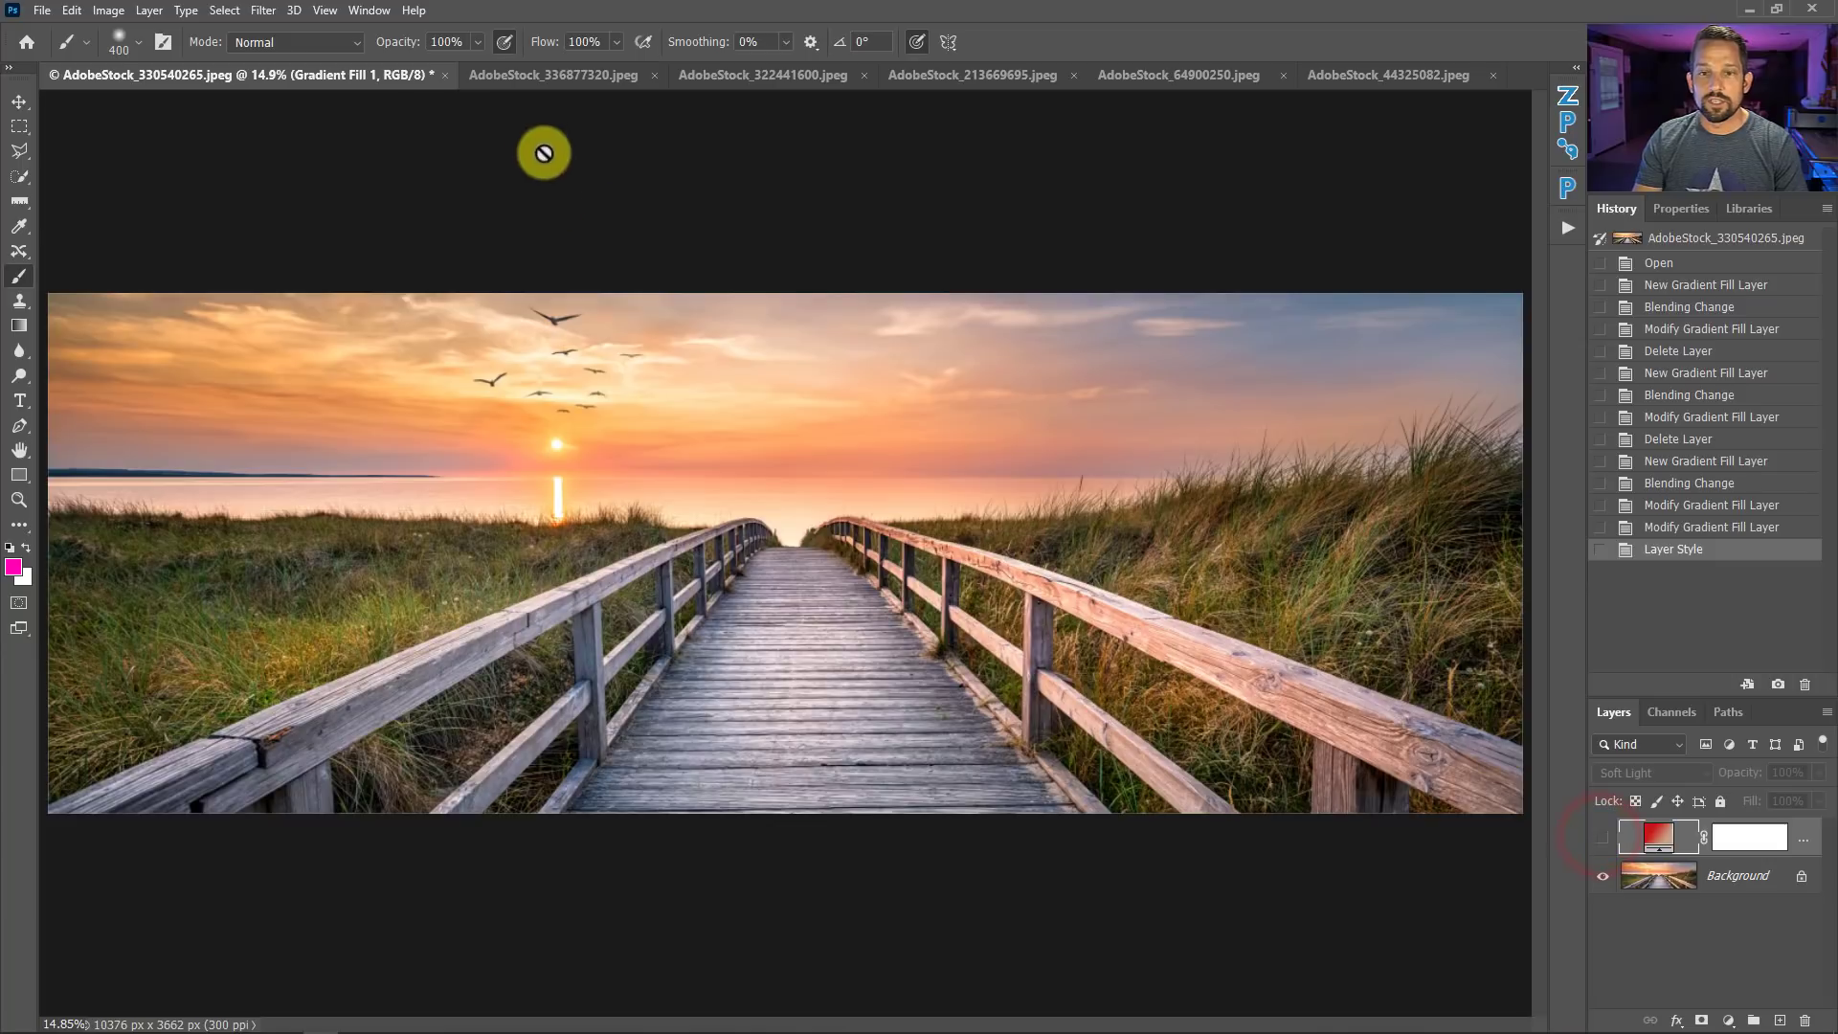
{"action": "left_click", "coordinate": [529, 85]}
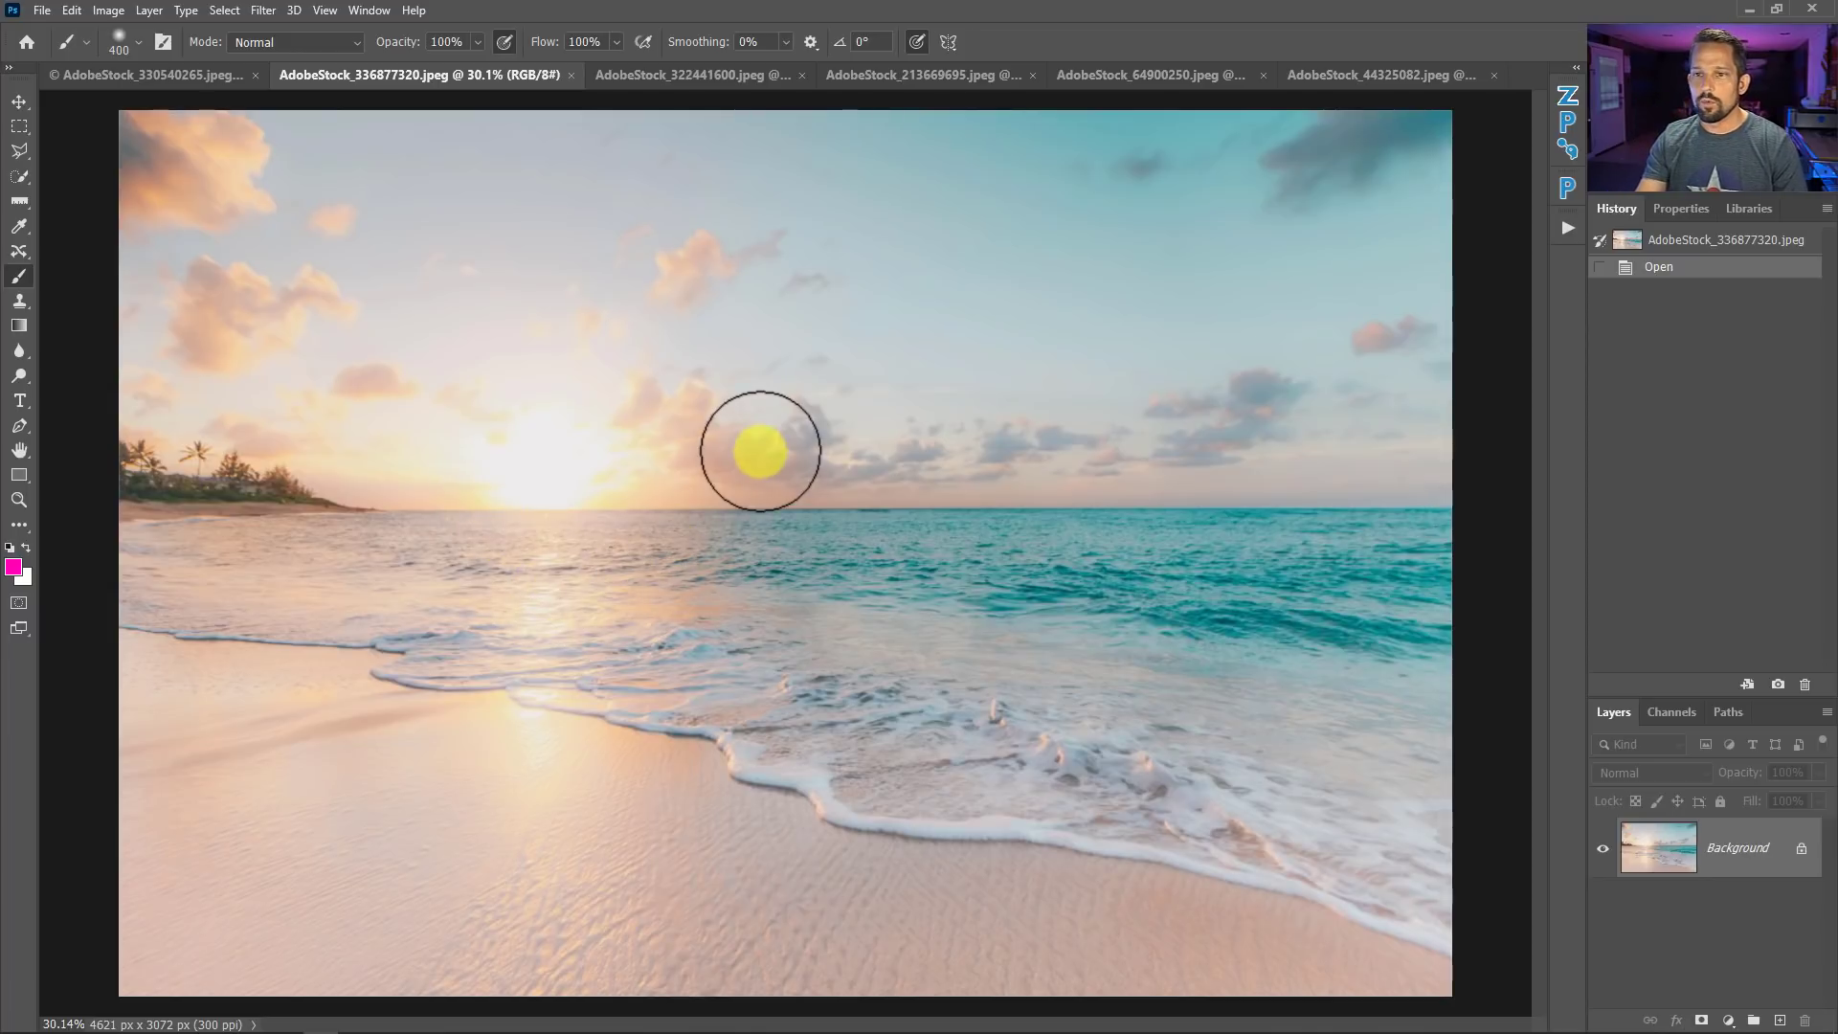
Run the 'STEP 1: Diamond Gradient' action on the beach photo, centring the diamond on the sun.
{"action": "left_click", "coordinate": [1565, 232]}
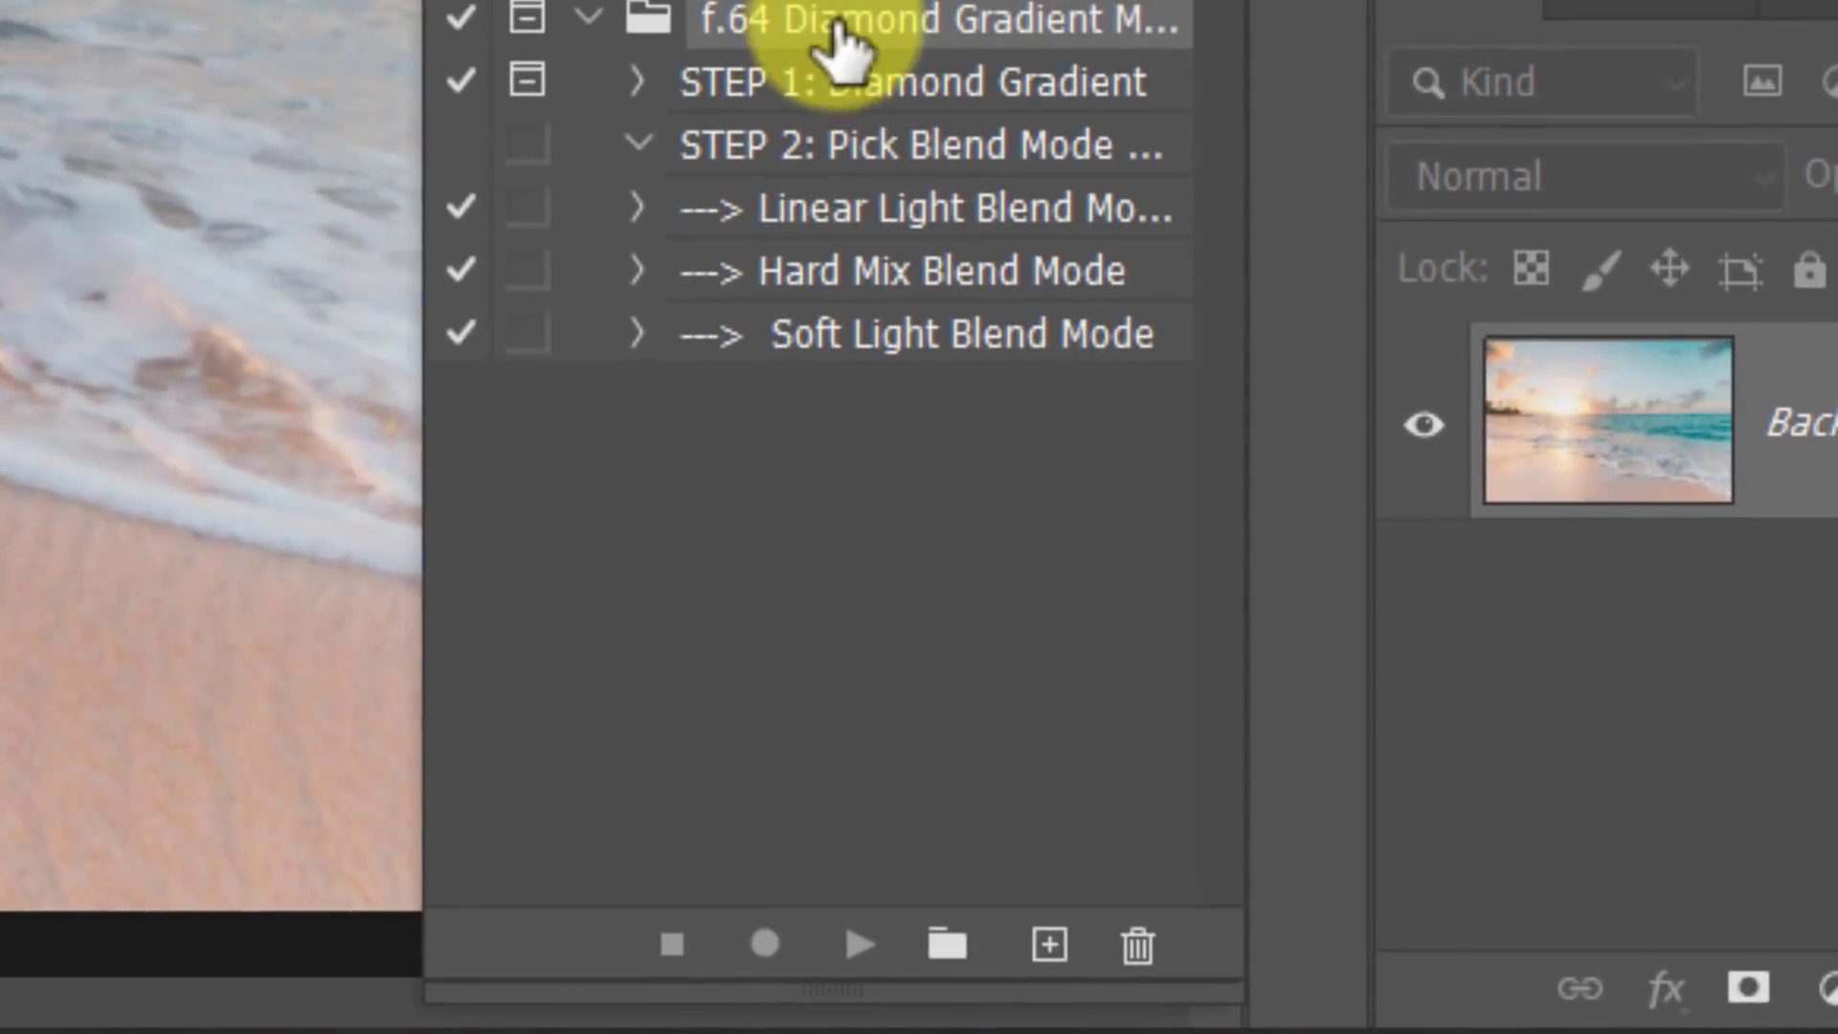
{"action": "left_click_drag", "start_coordinate": [422, 53], "coordinate": [226, 52]}
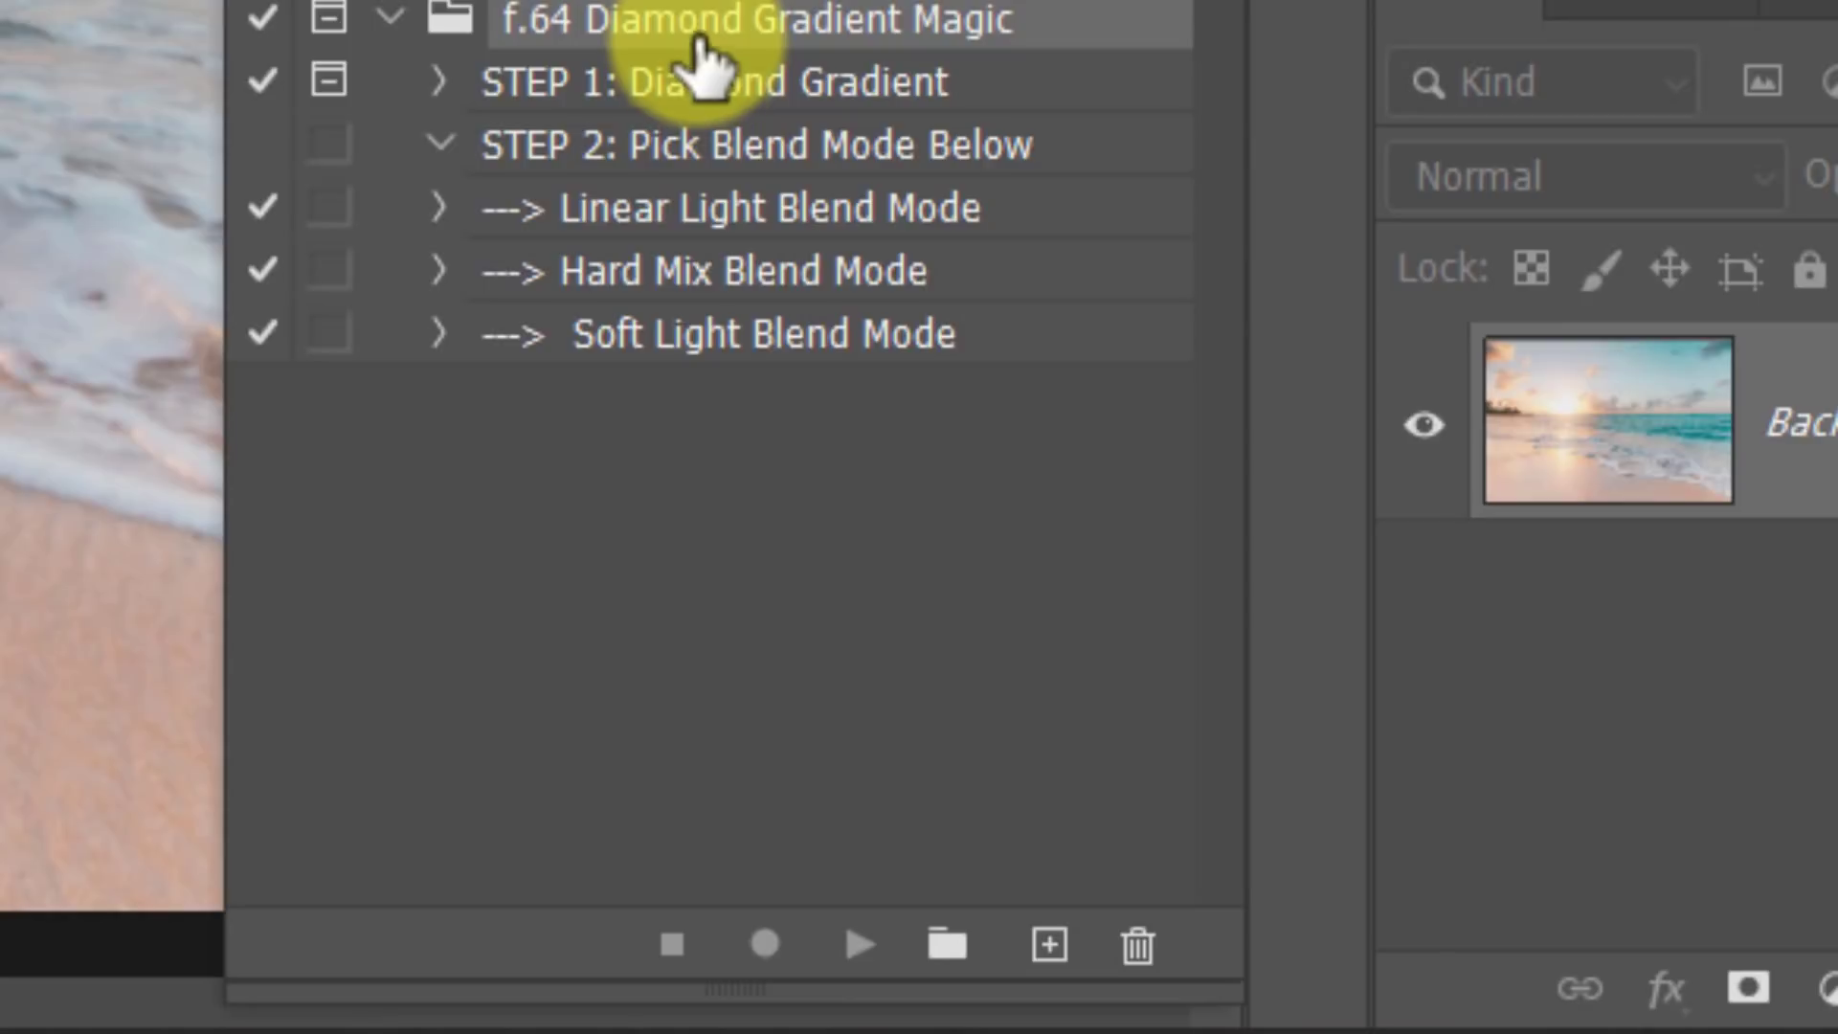
{"action": "left_click", "coordinate": [696, 84]}
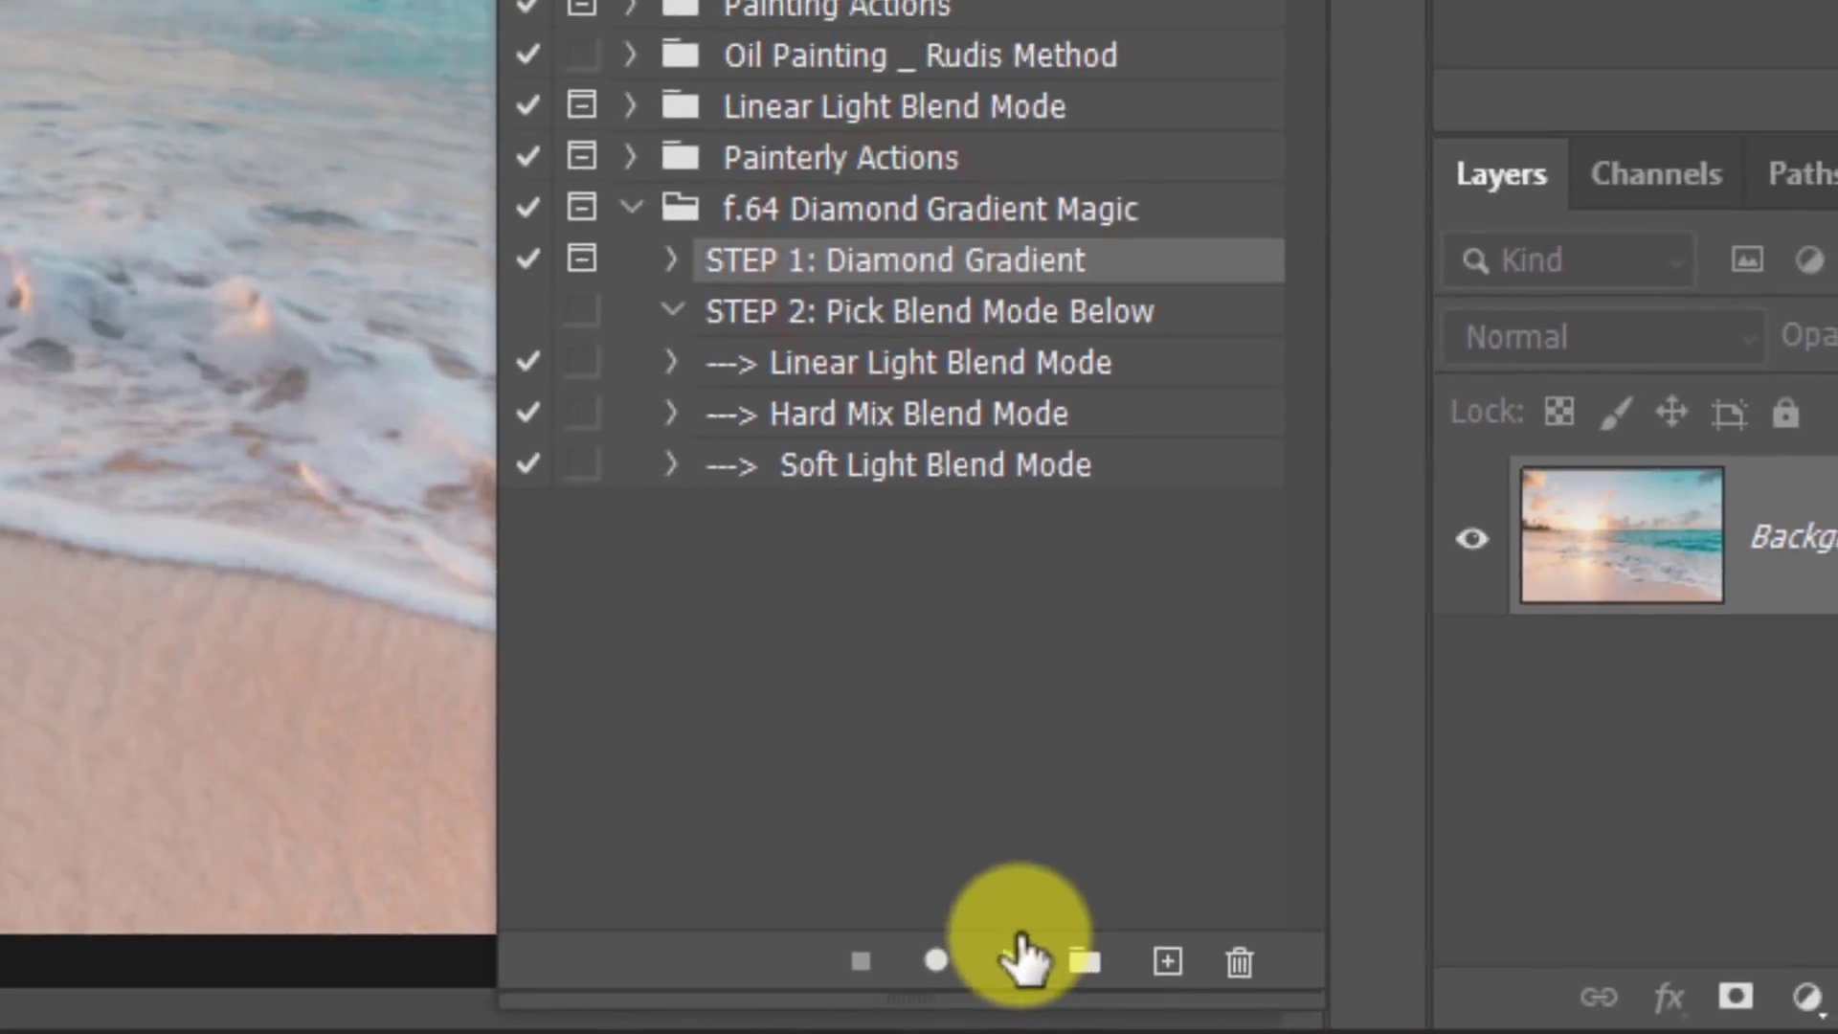
{"action": "left_click", "coordinate": [859, 945]}
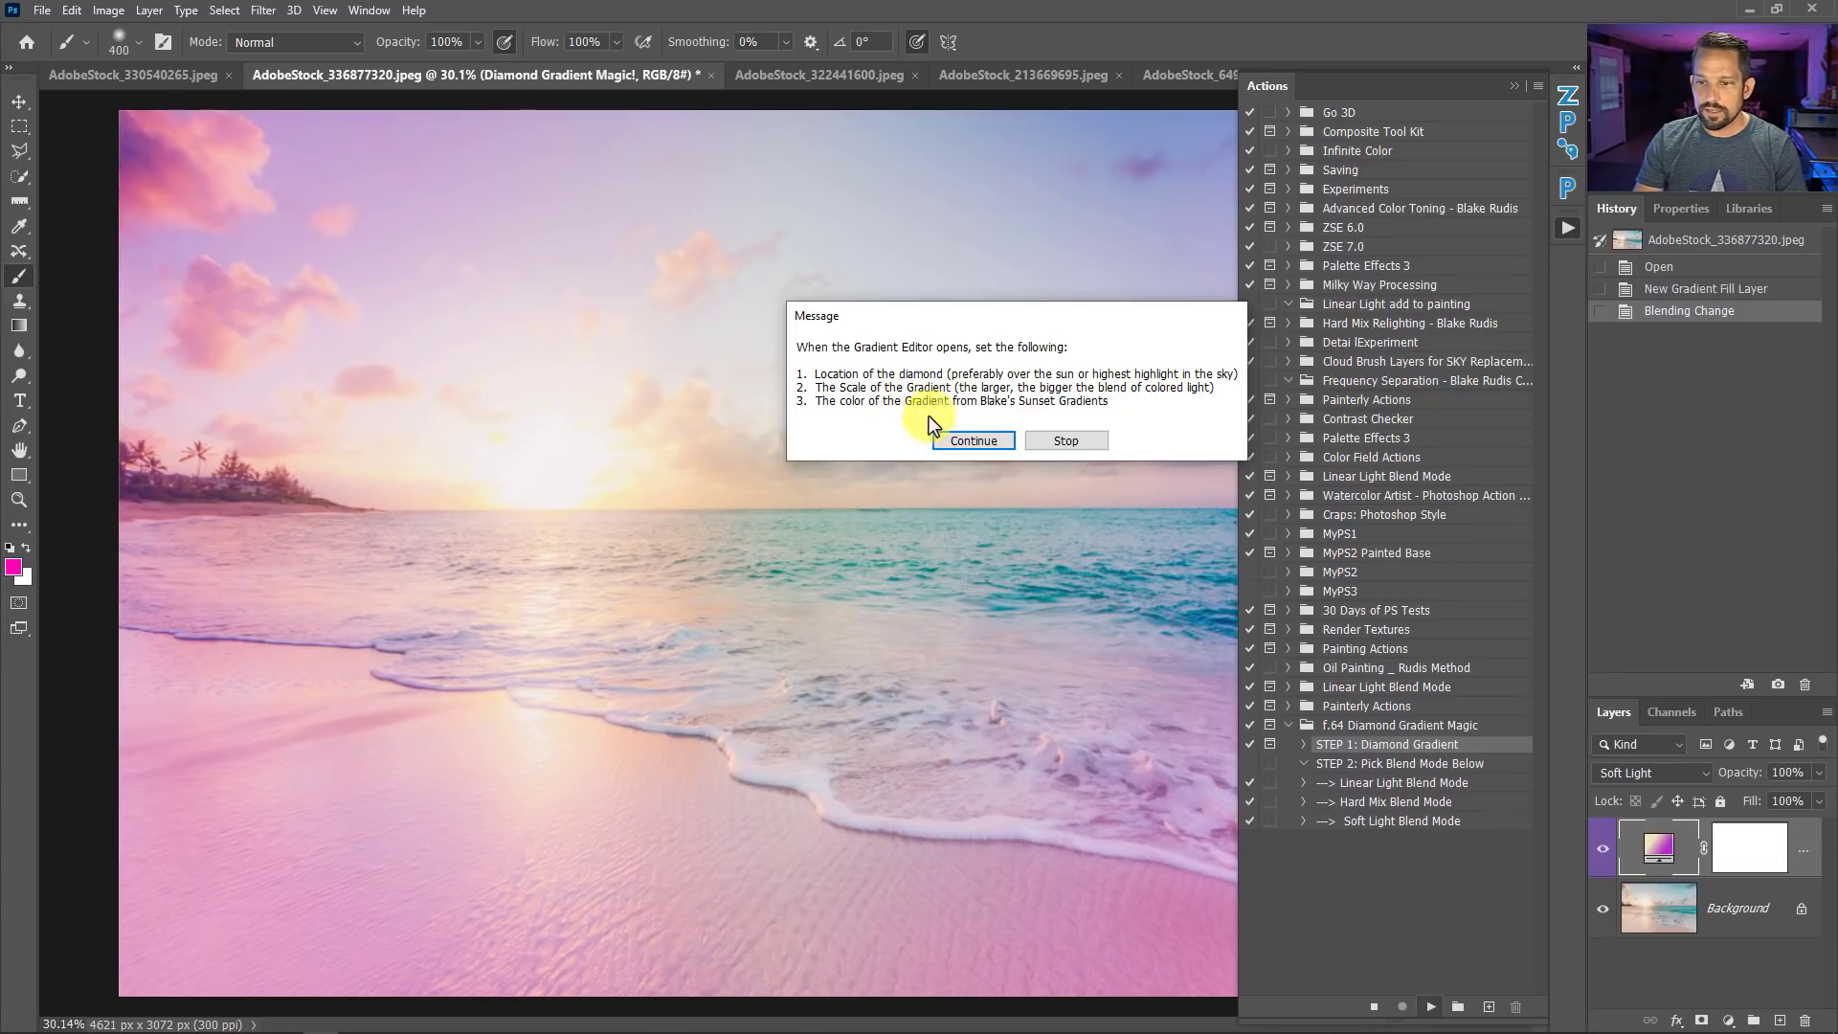
{"action": "left_click", "coordinate": [970, 440]}
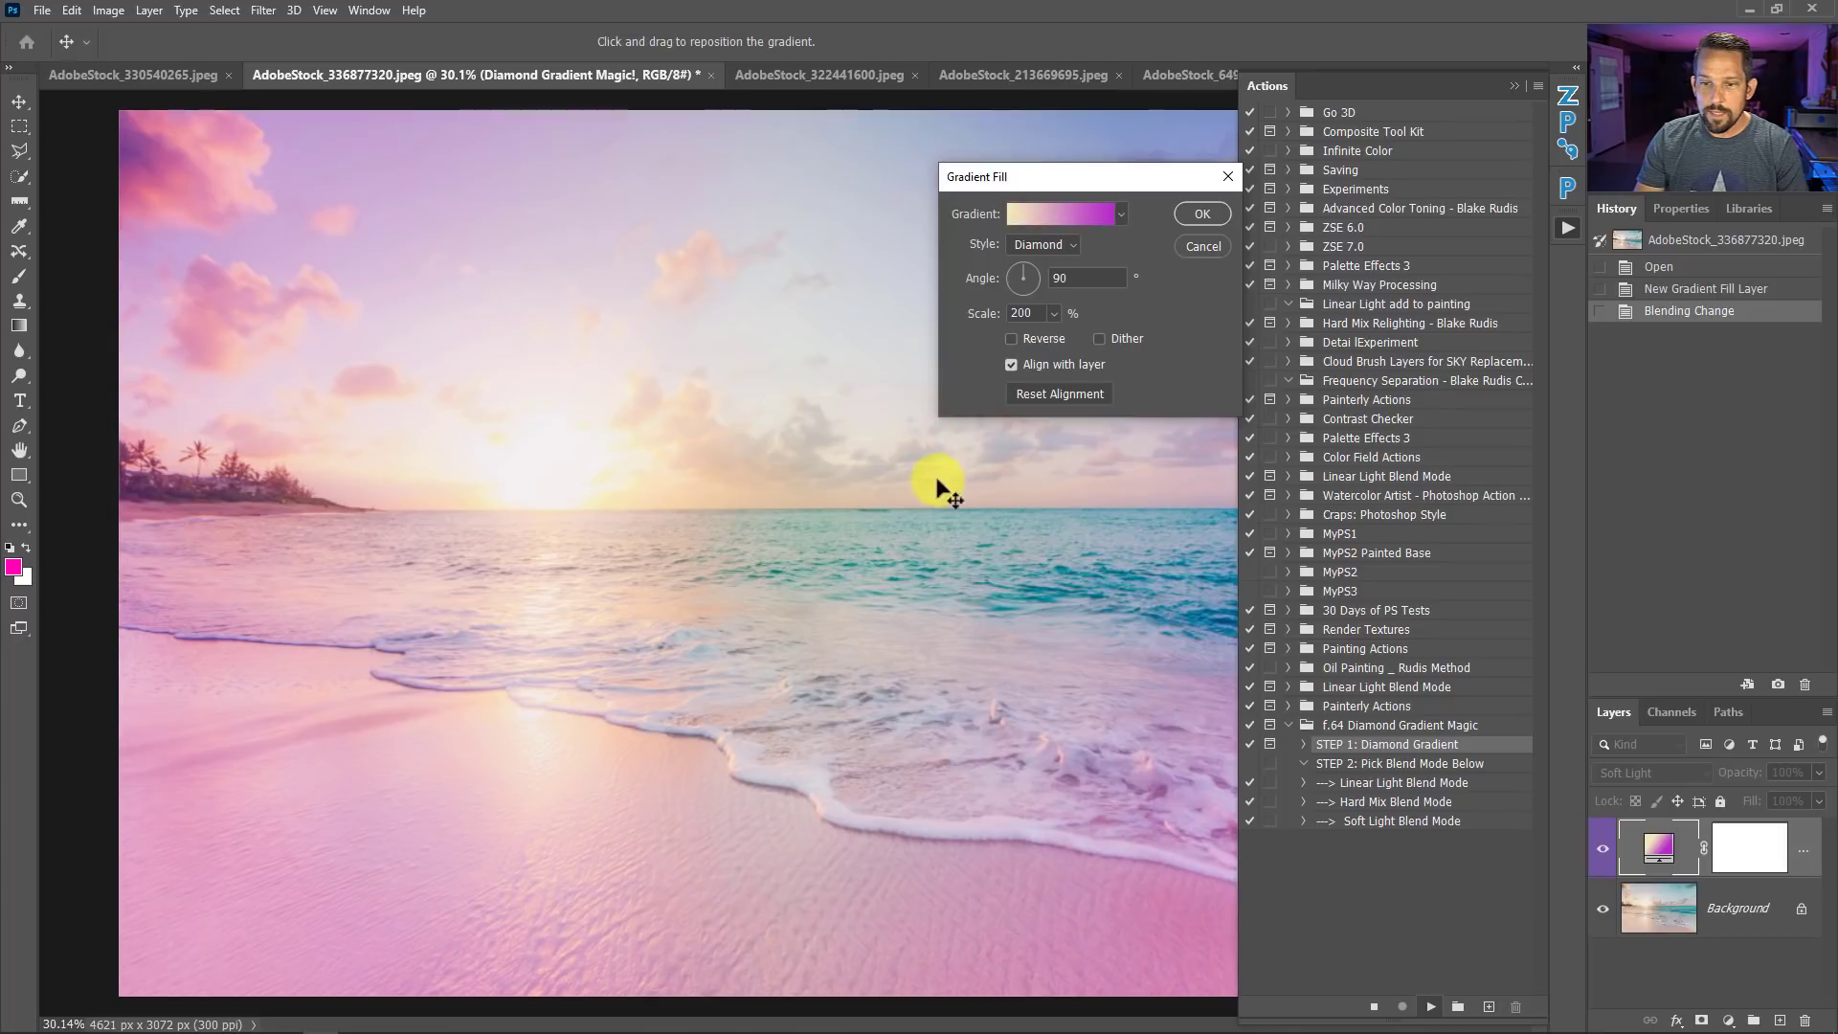
{"action": "left_click_drag", "start_coordinate": [943, 489], "coordinate": [641, 493]}
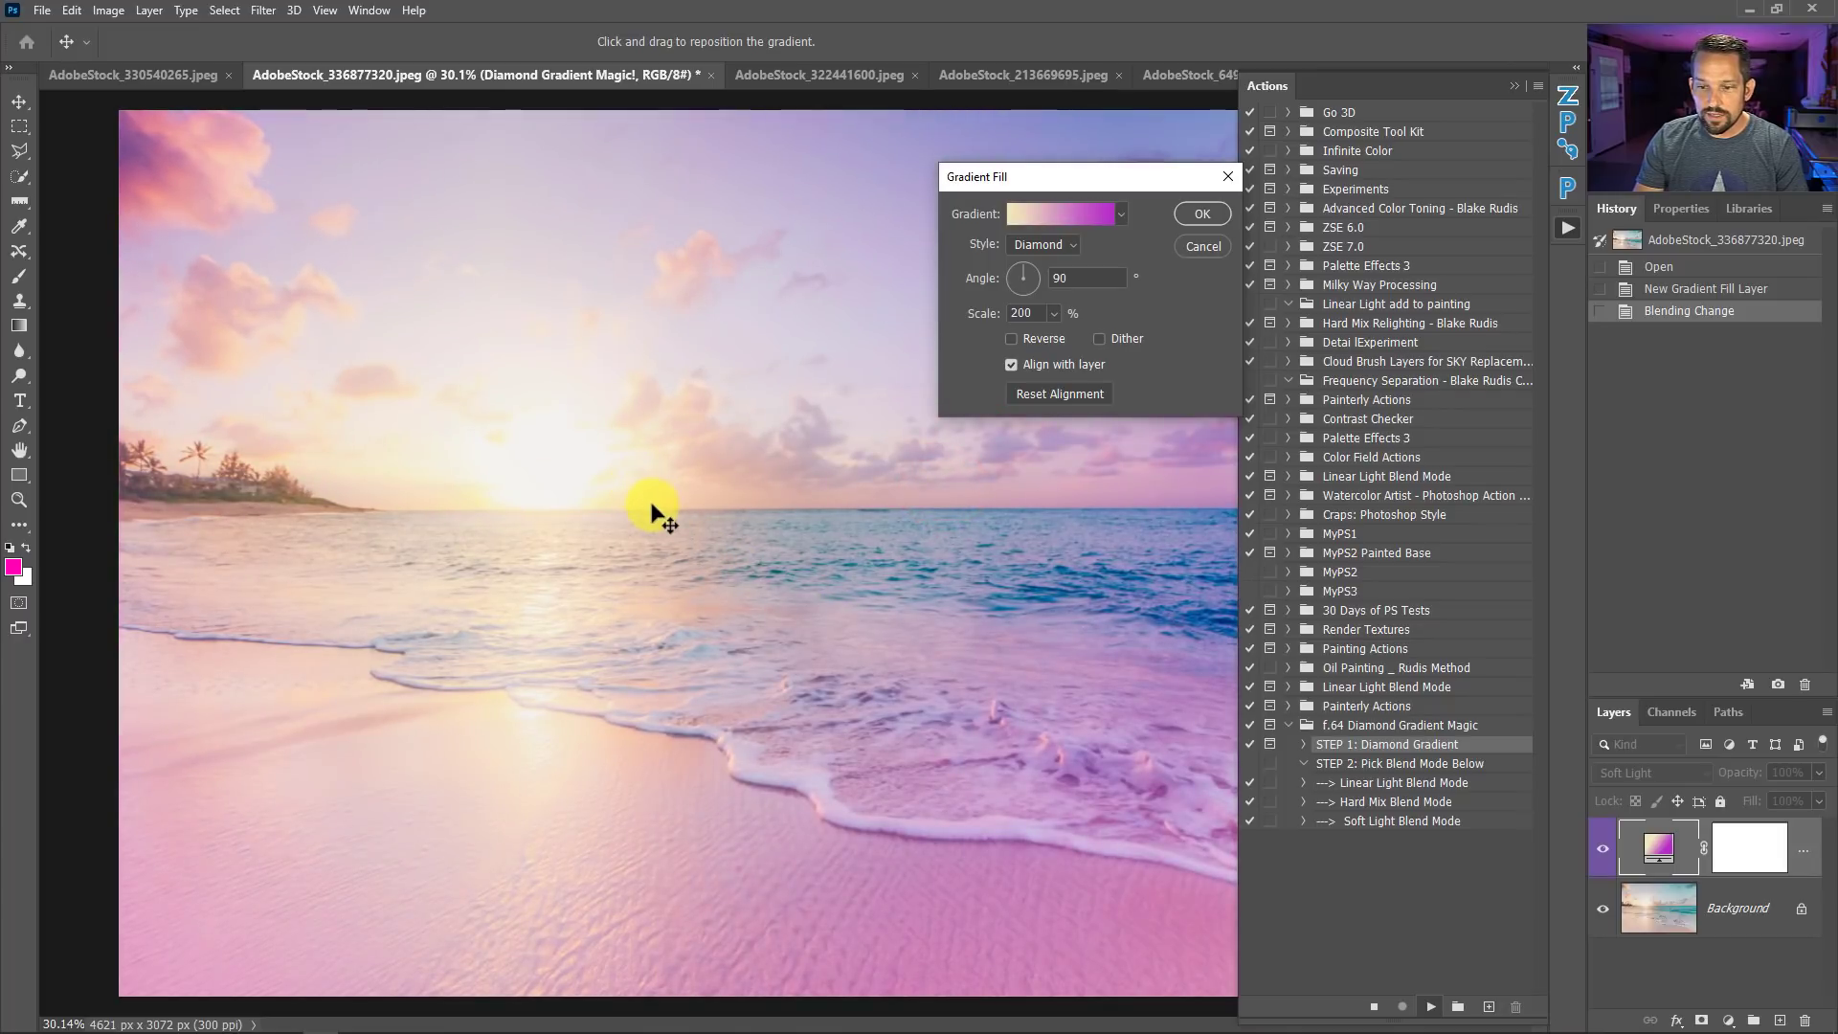
Commit the beach gradient fill and switch it to Linear Light, comparing with the layer hidden.
{"action": "left_click", "coordinate": [1192, 212]}
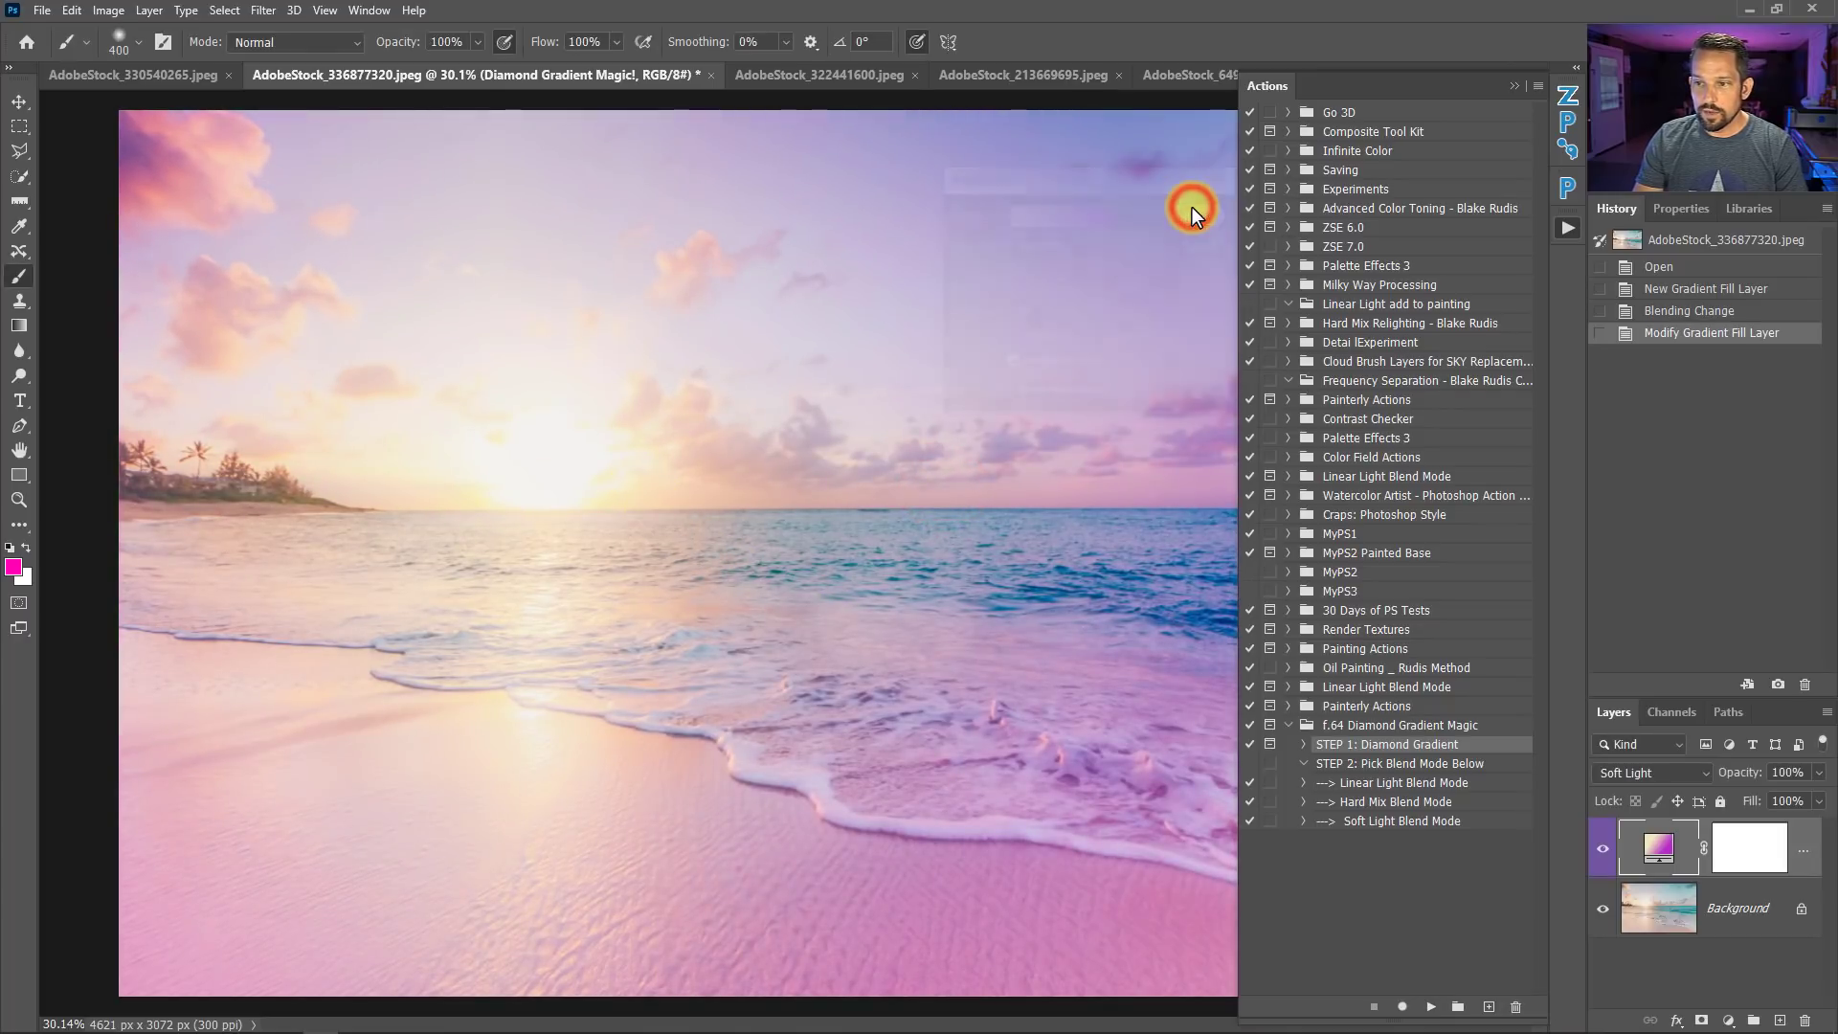
{"action": "left_click", "coordinate": [1388, 782]}
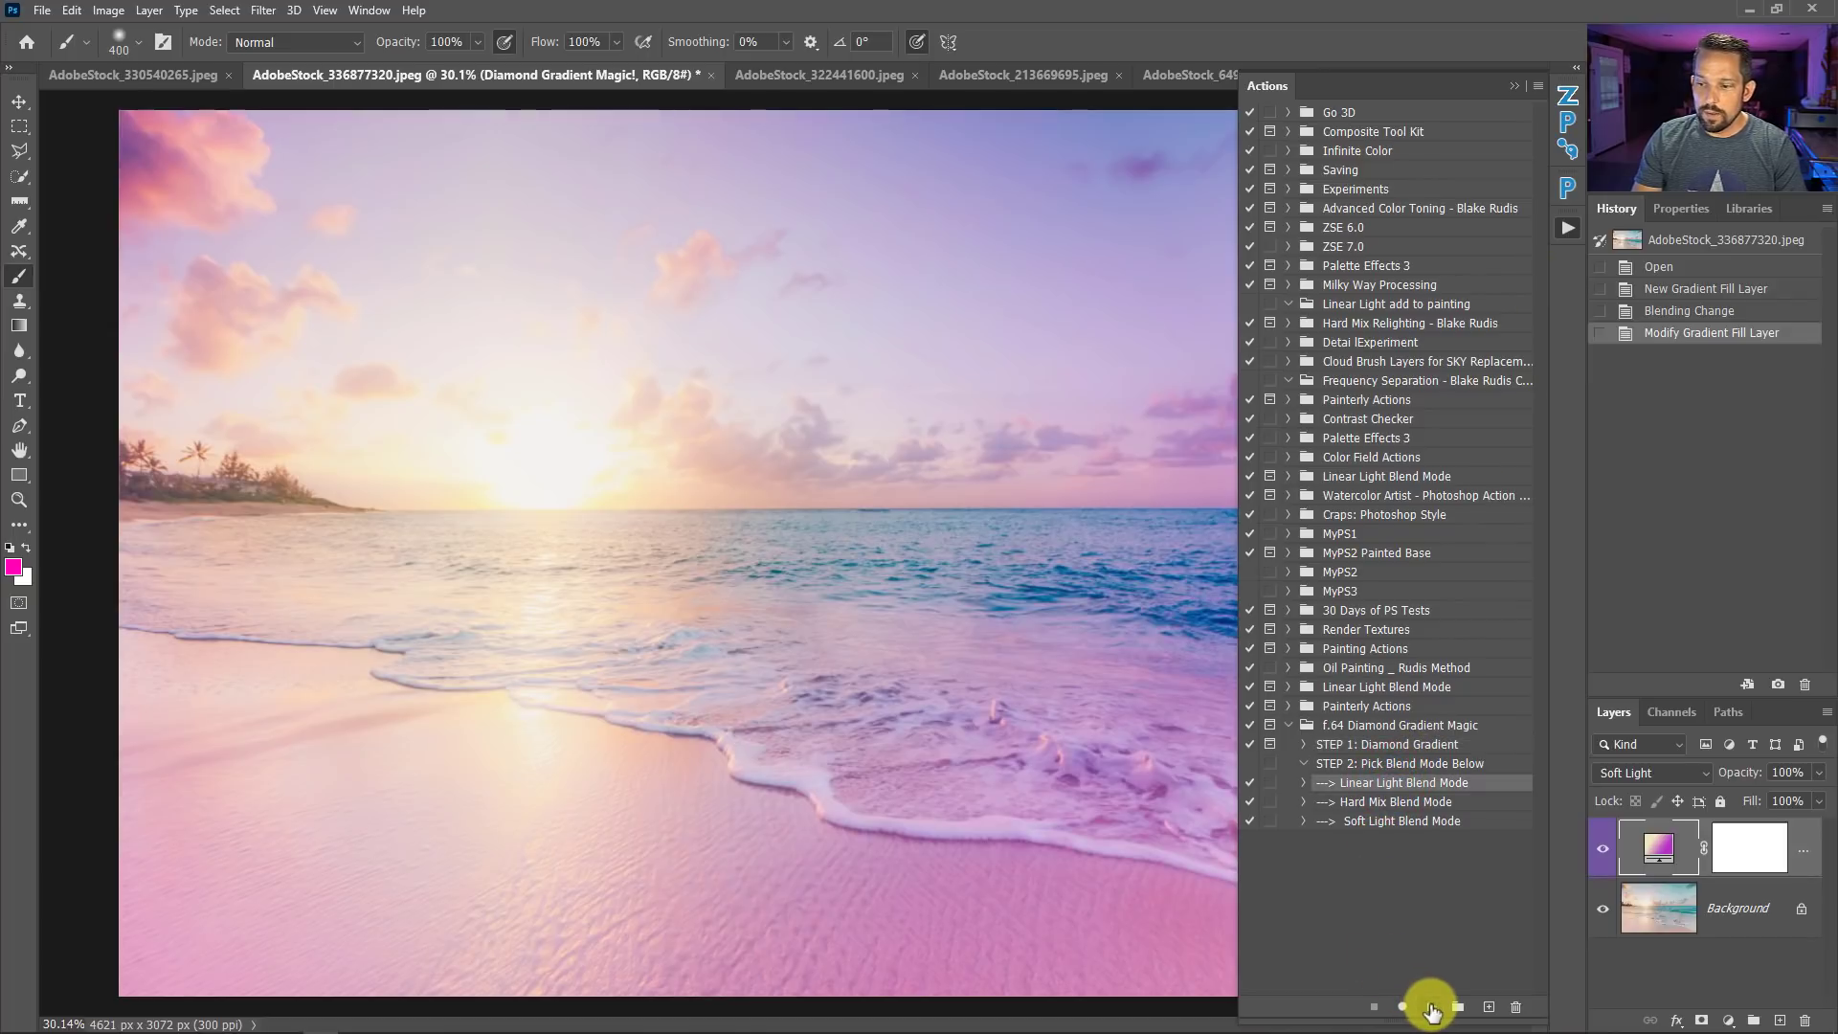
{"action": "left_click", "coordinate": [1430, 1006]}
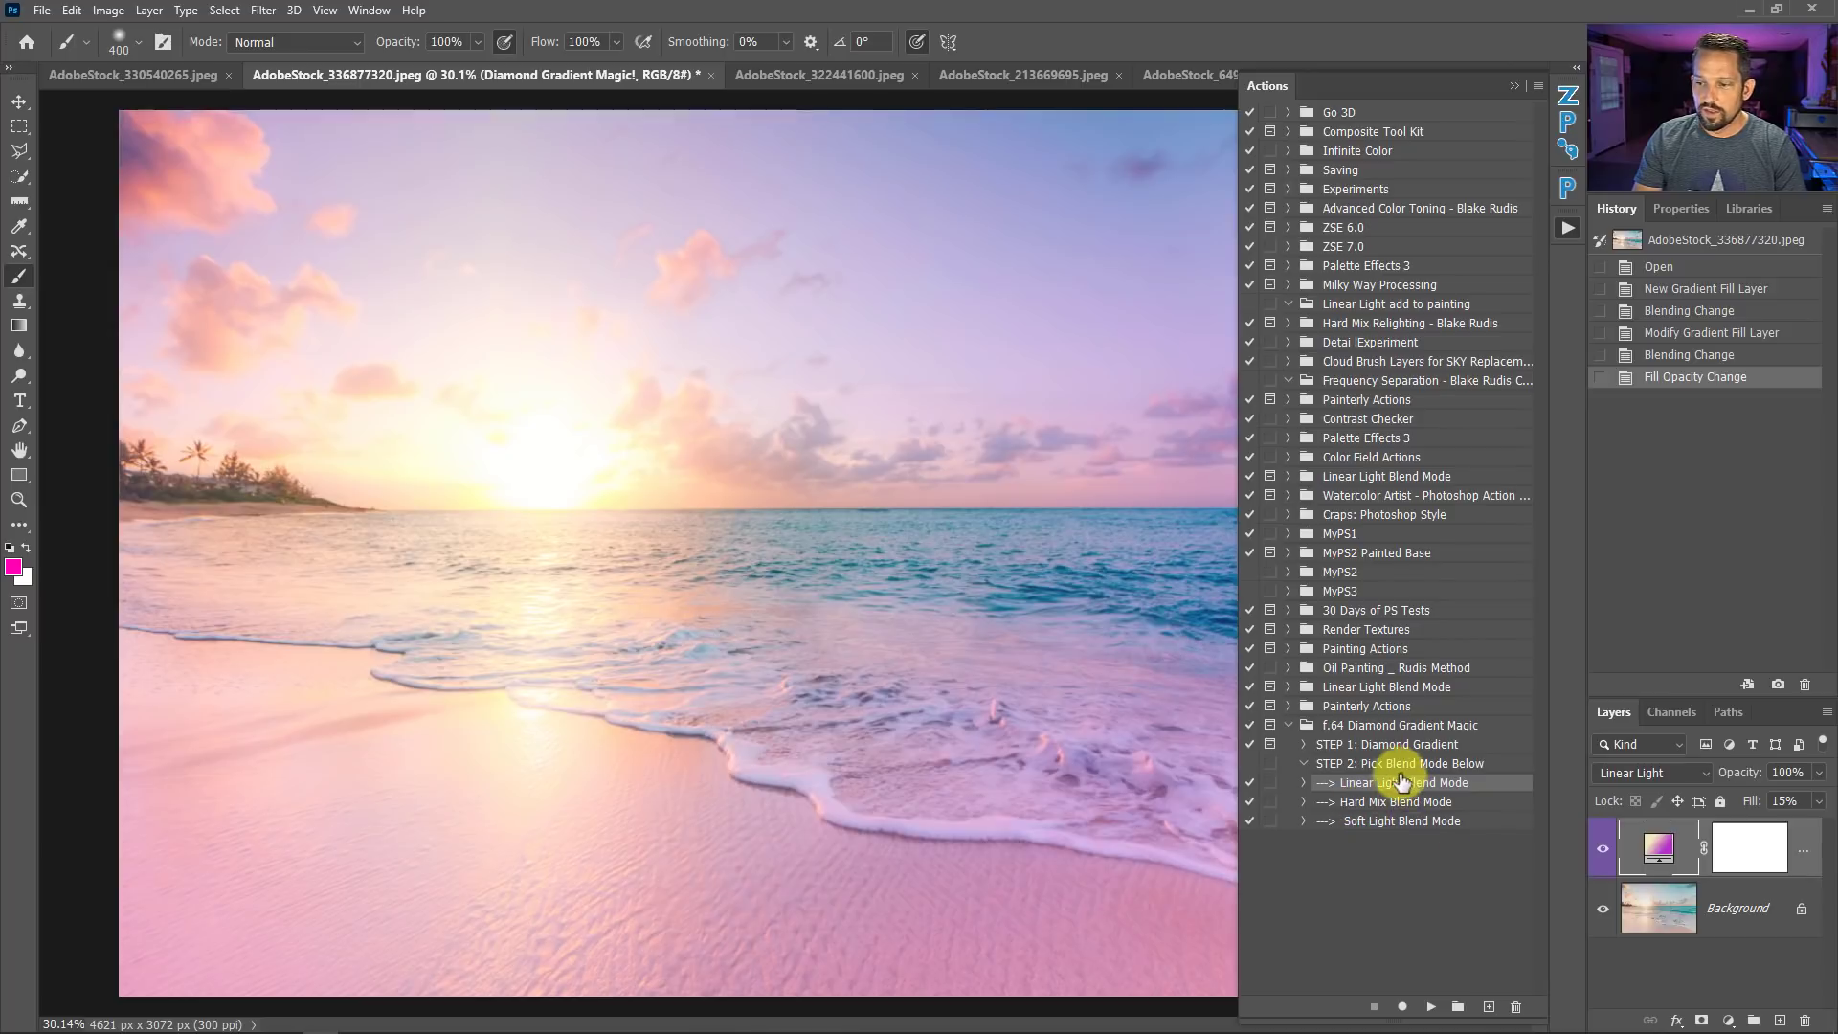
{"action": "left_click", "coordinate": [1602, 847]}
{"action": "left_click", "coordinate": [1602, 847]}
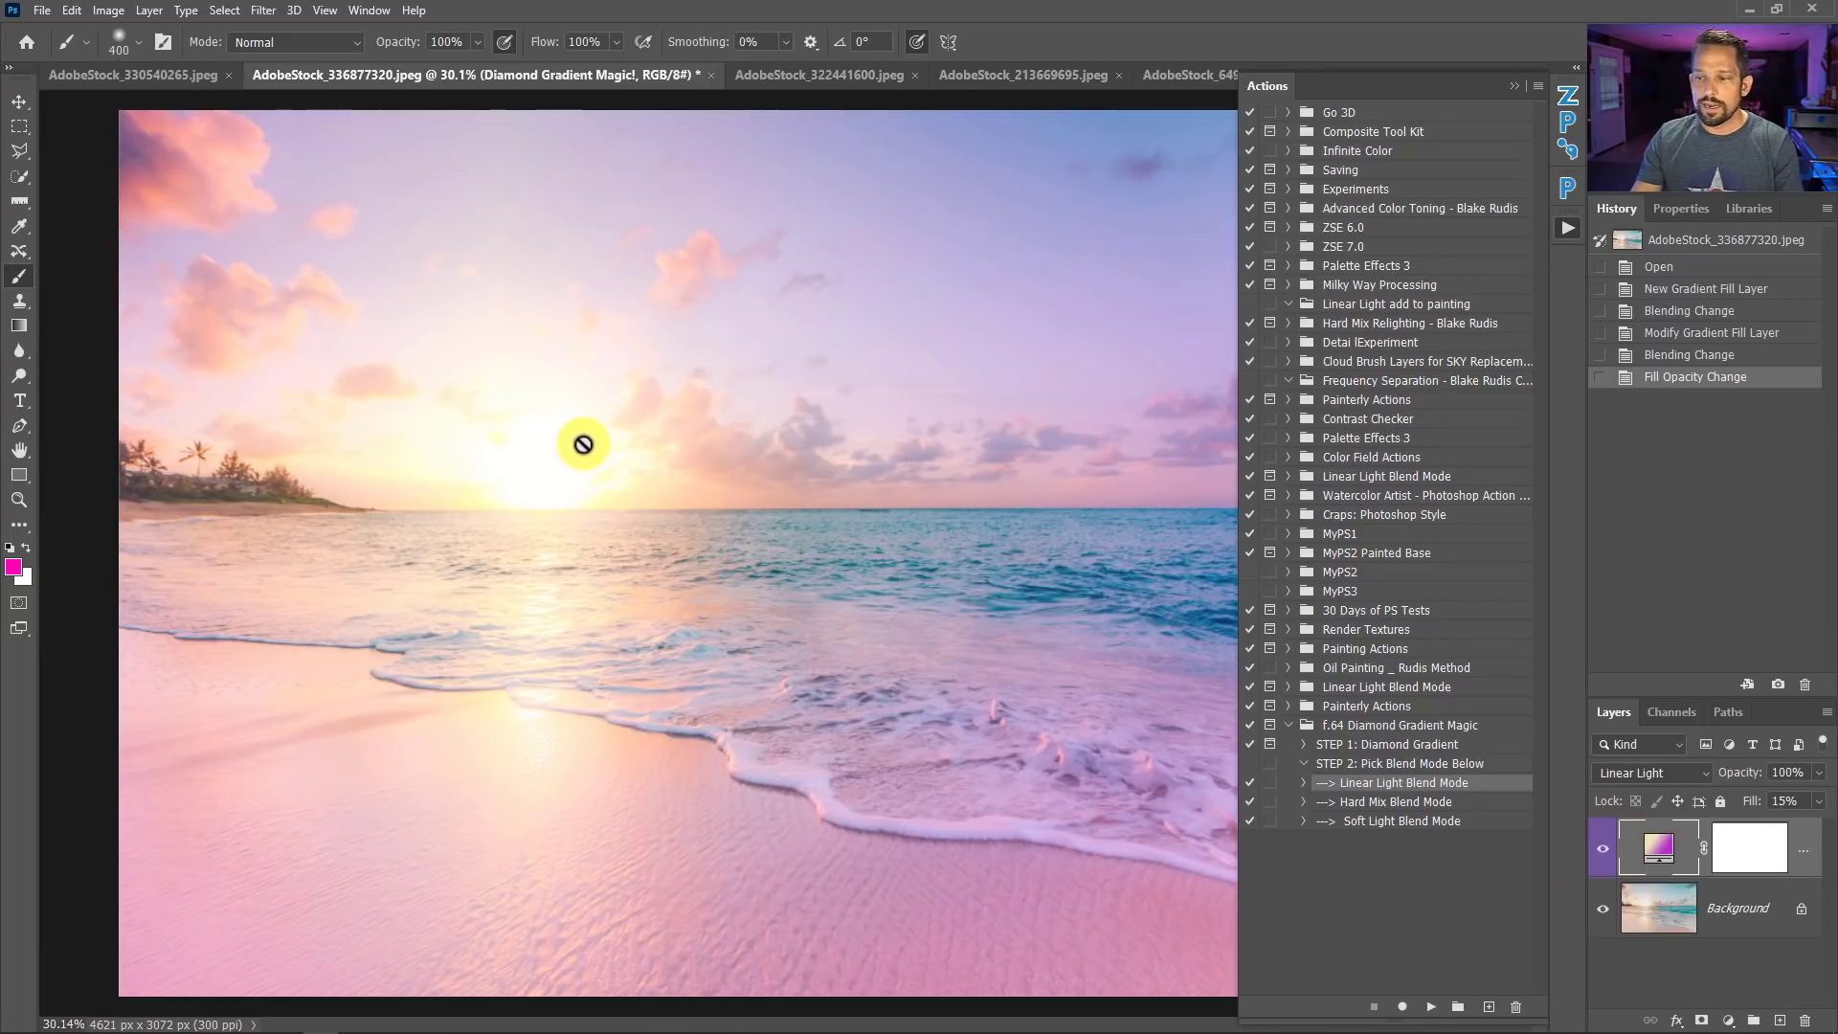
Compare Hard Mix and Soft Light, return to Linear Light, and set the layer Fill to 25%.
{"action": "left_click", "coordinate": [1424, 809]}
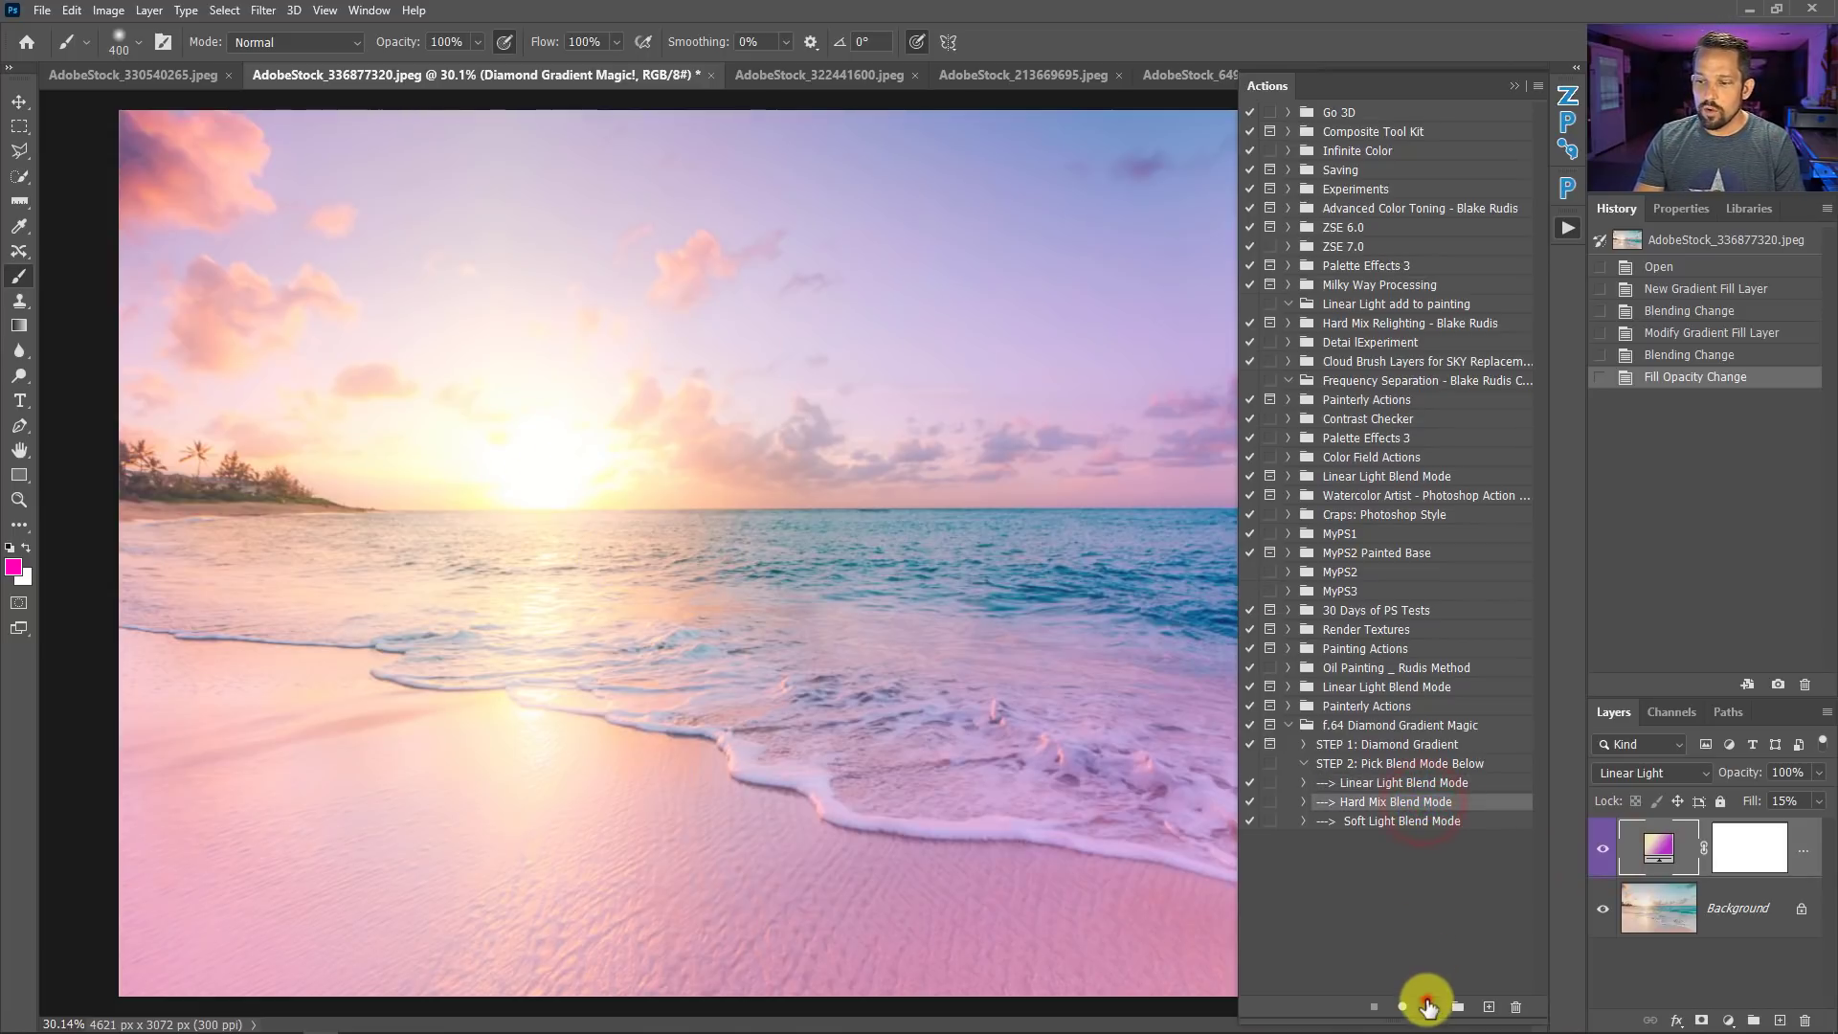
{"action": "left_click", "coordinate": [1427, 1005]}
{"action": "left_click", "coordinate": [1429, 829]}
{"action": "left_click", "coordinate": [1407, 823]}
{"action": "left_click", "coordinate": [1433, 1007]}
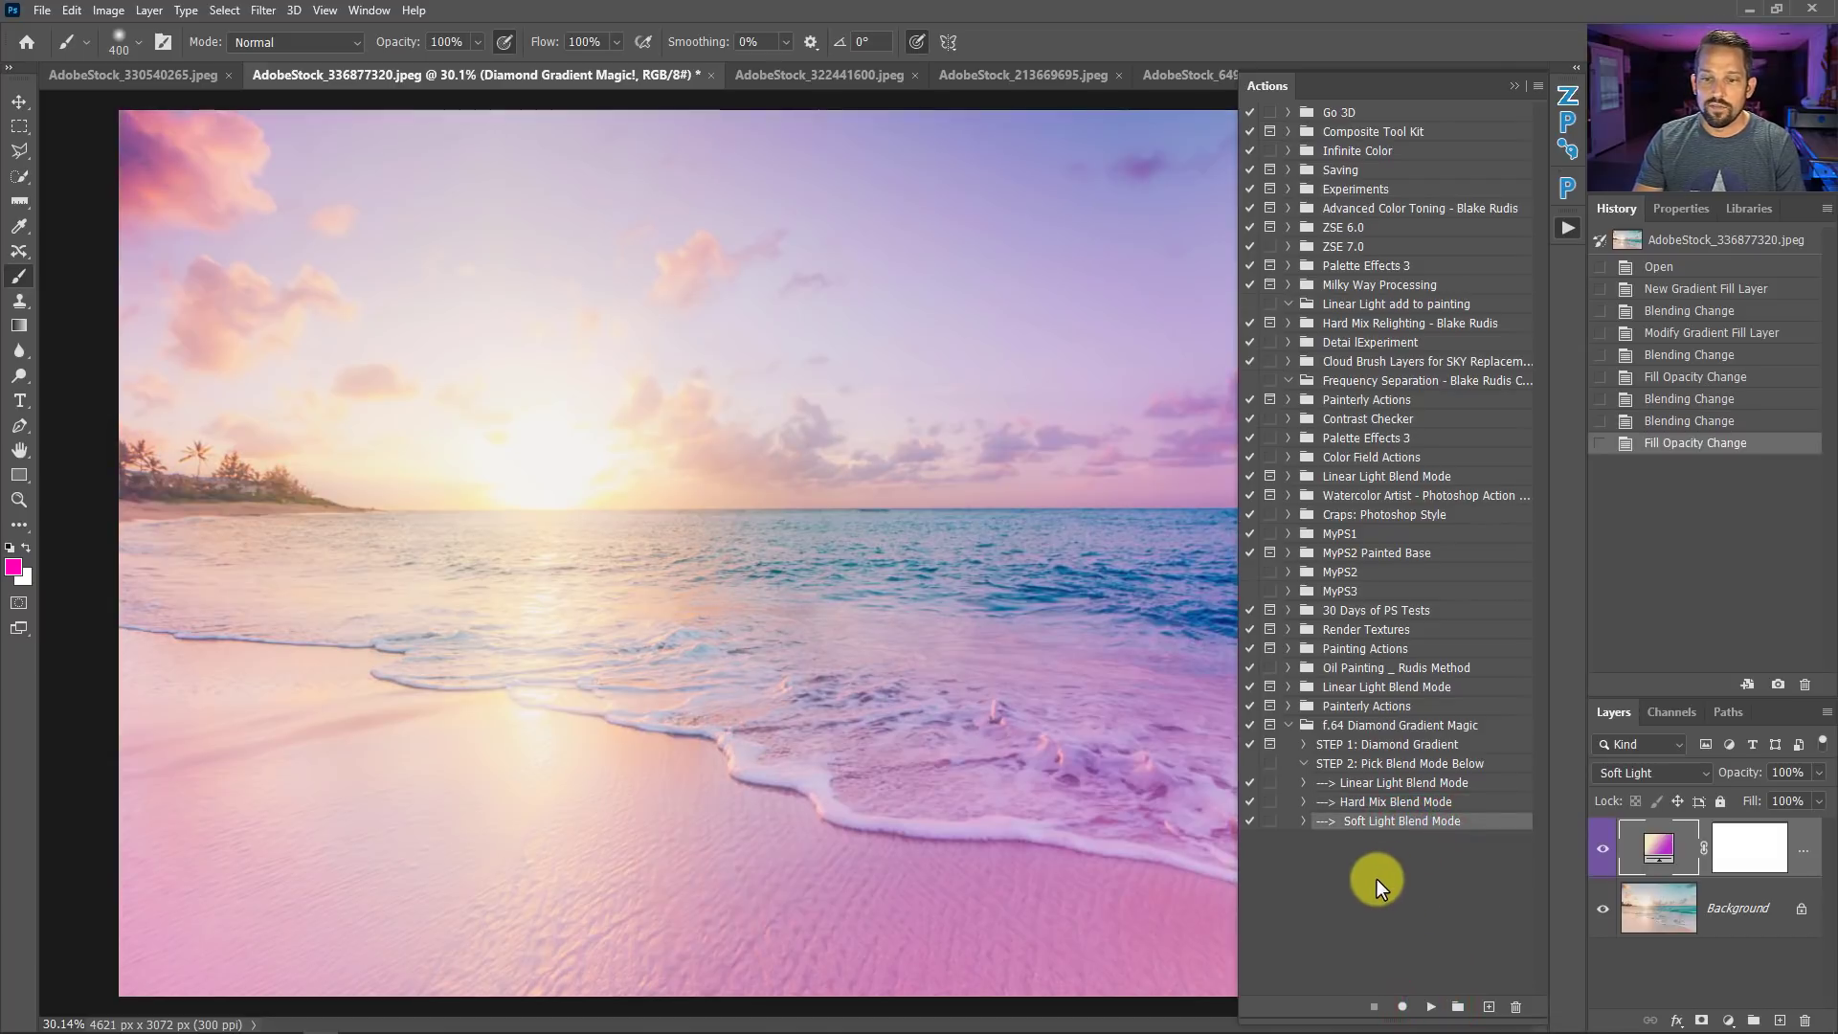
{"action": "left_click", "coordinate": [1384, 785]}
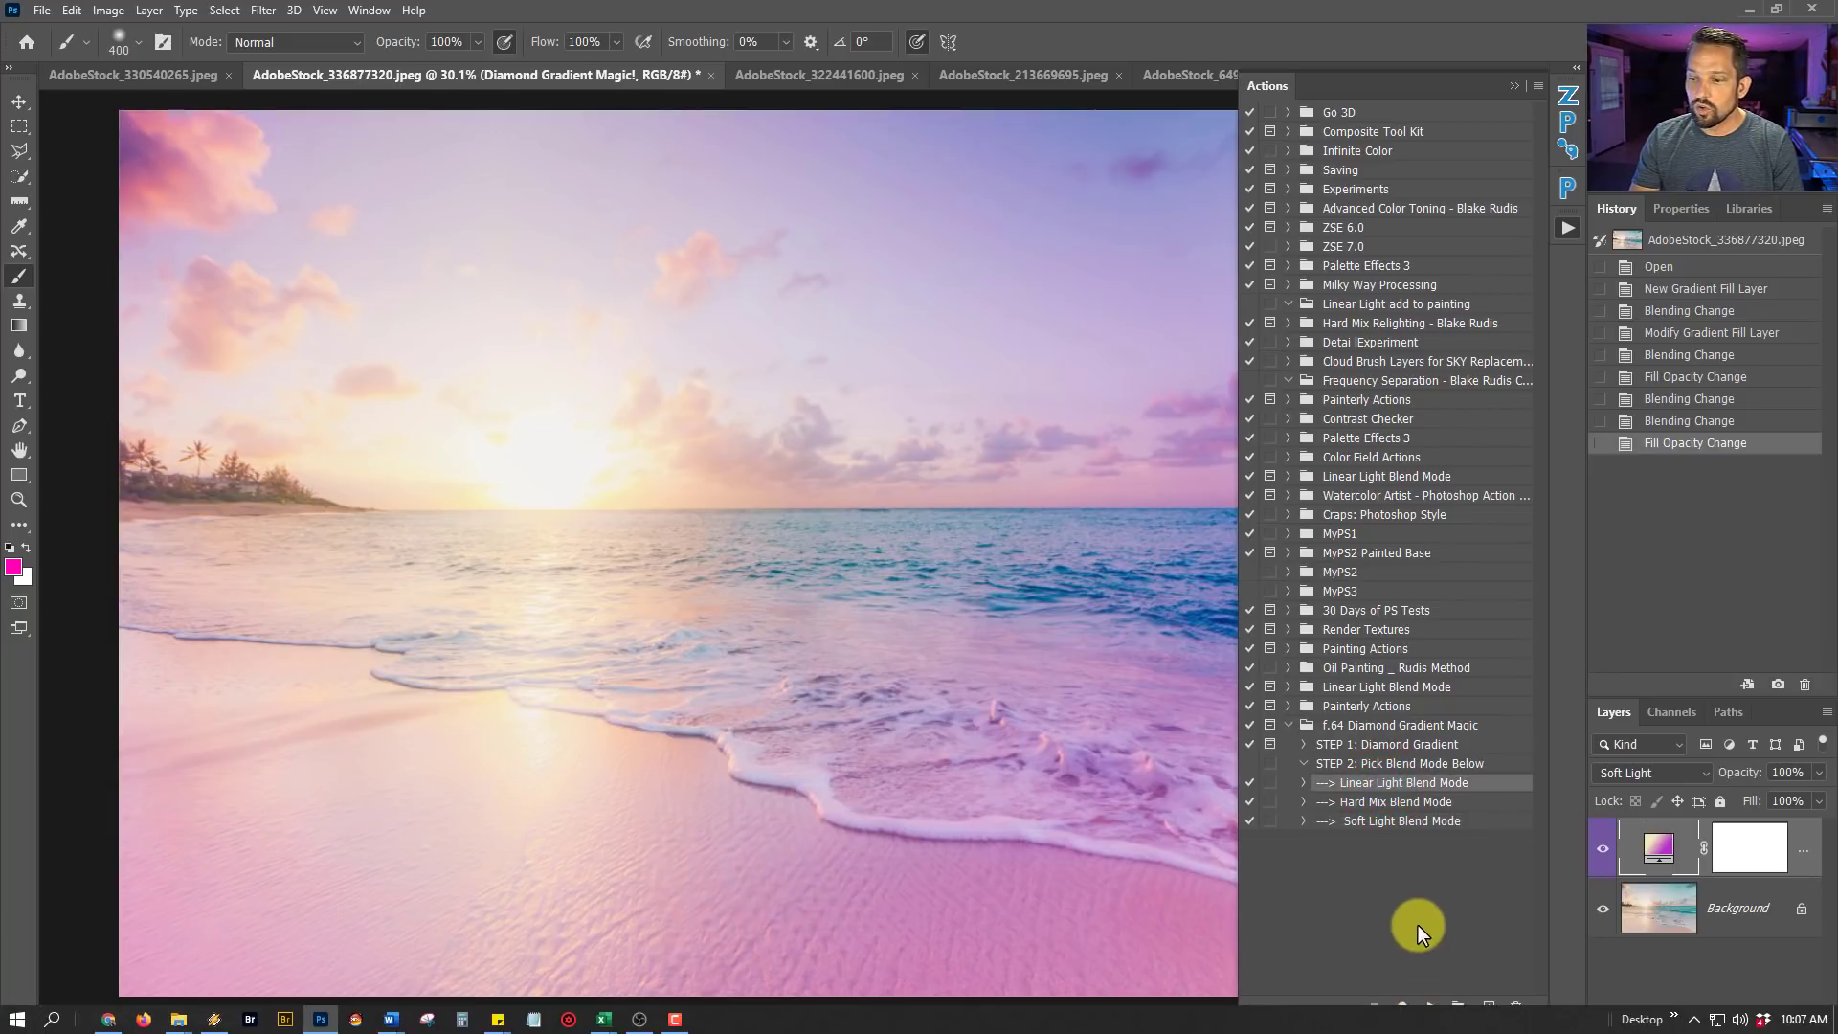
{"action": "left_click", "coordinate": [1432, 1007]}
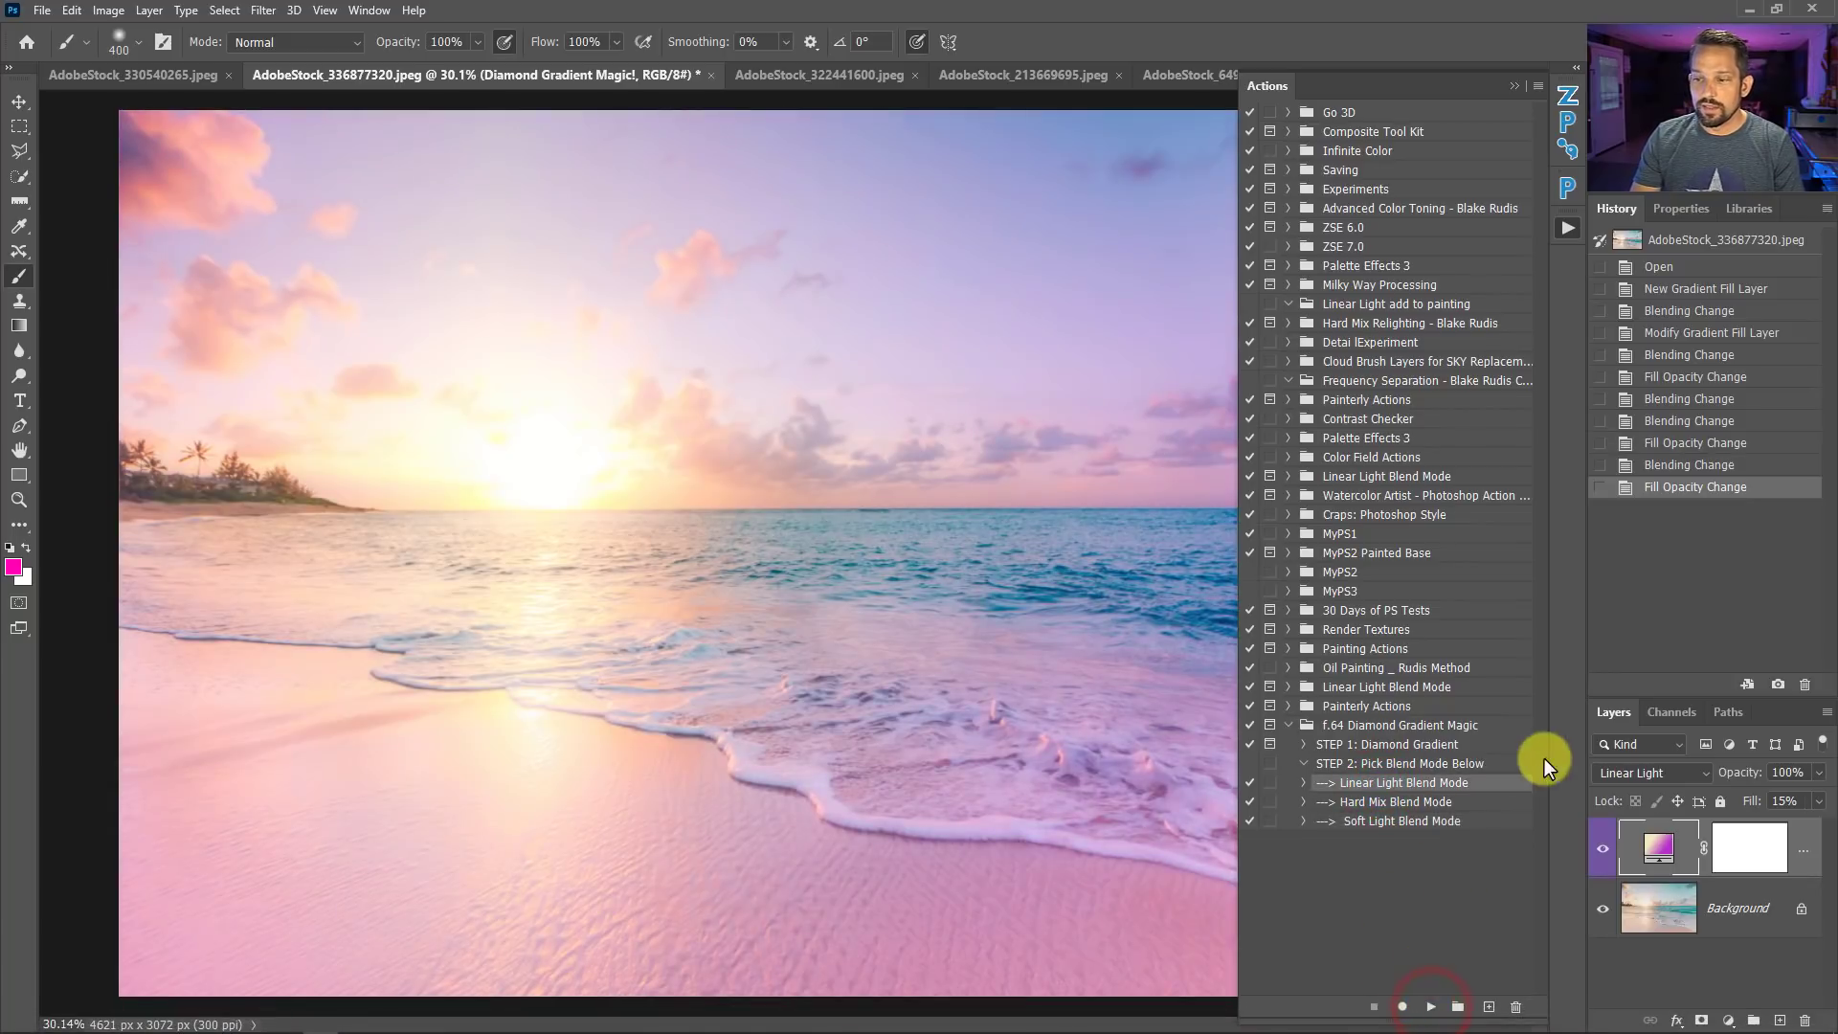
{"action": "left_click", "coordinate": [1800, 797]}
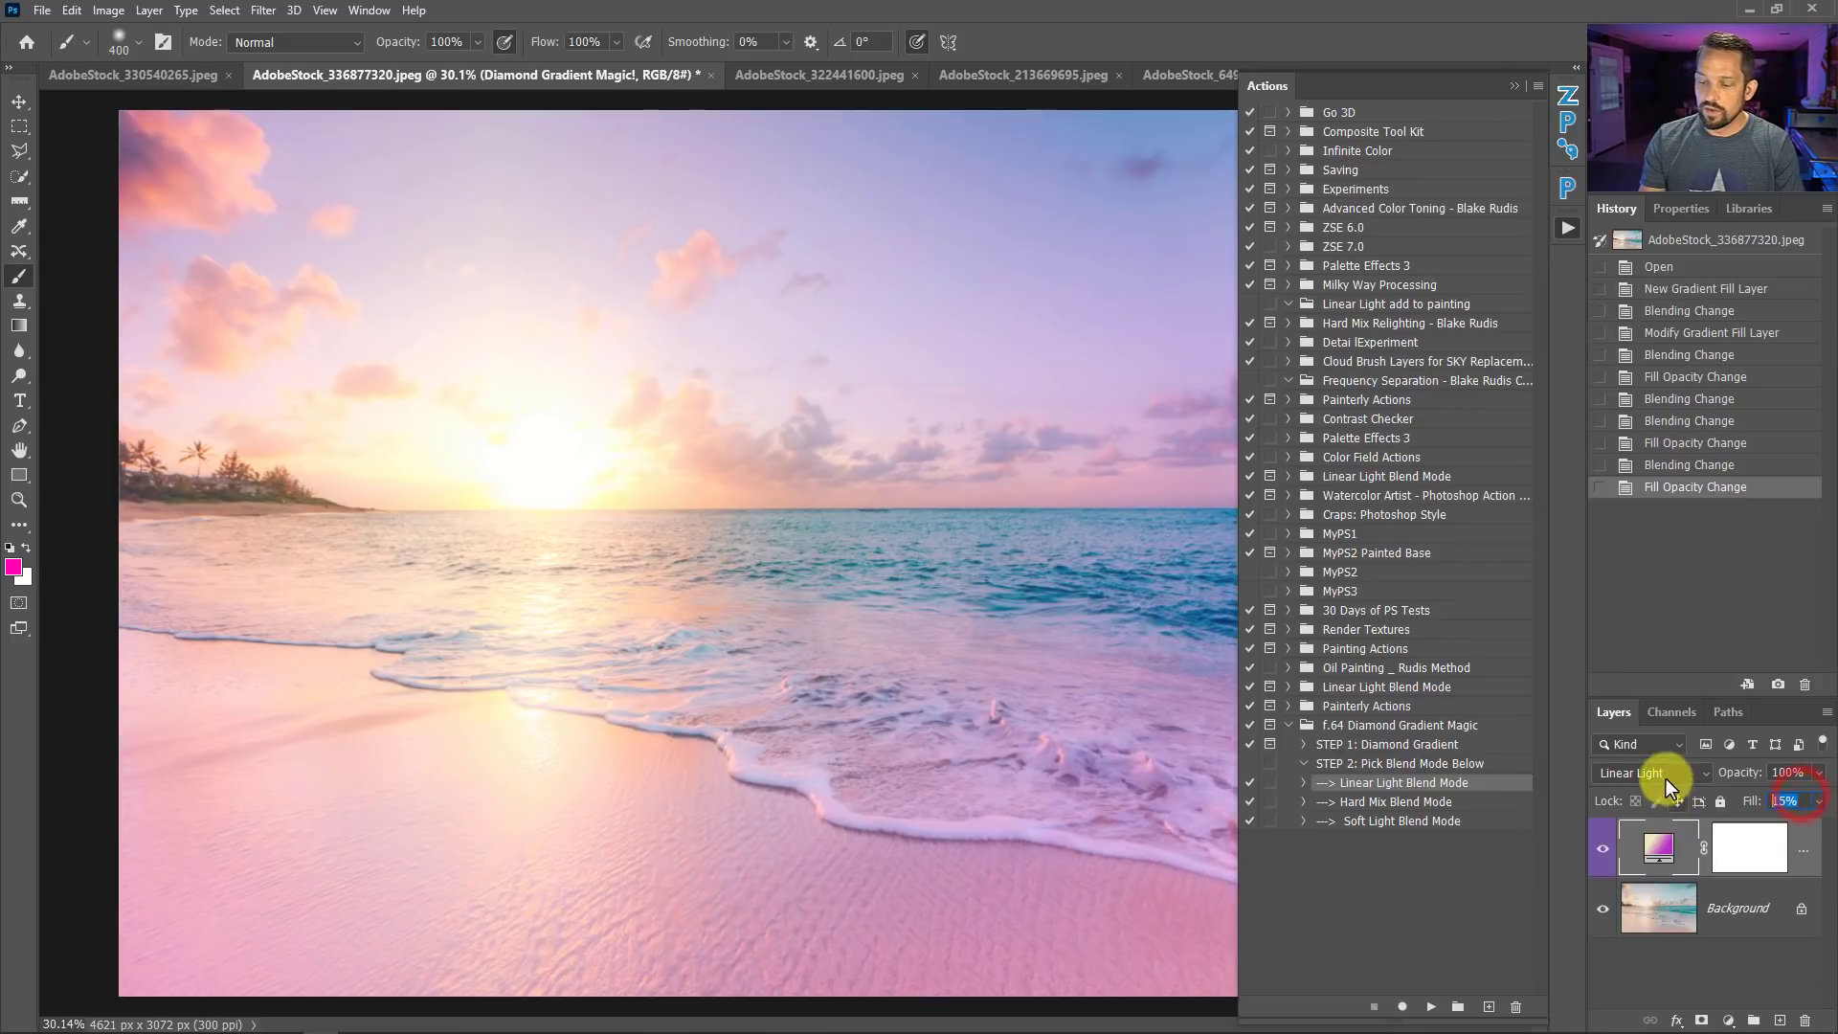
{"action": "type", "text": "25"}
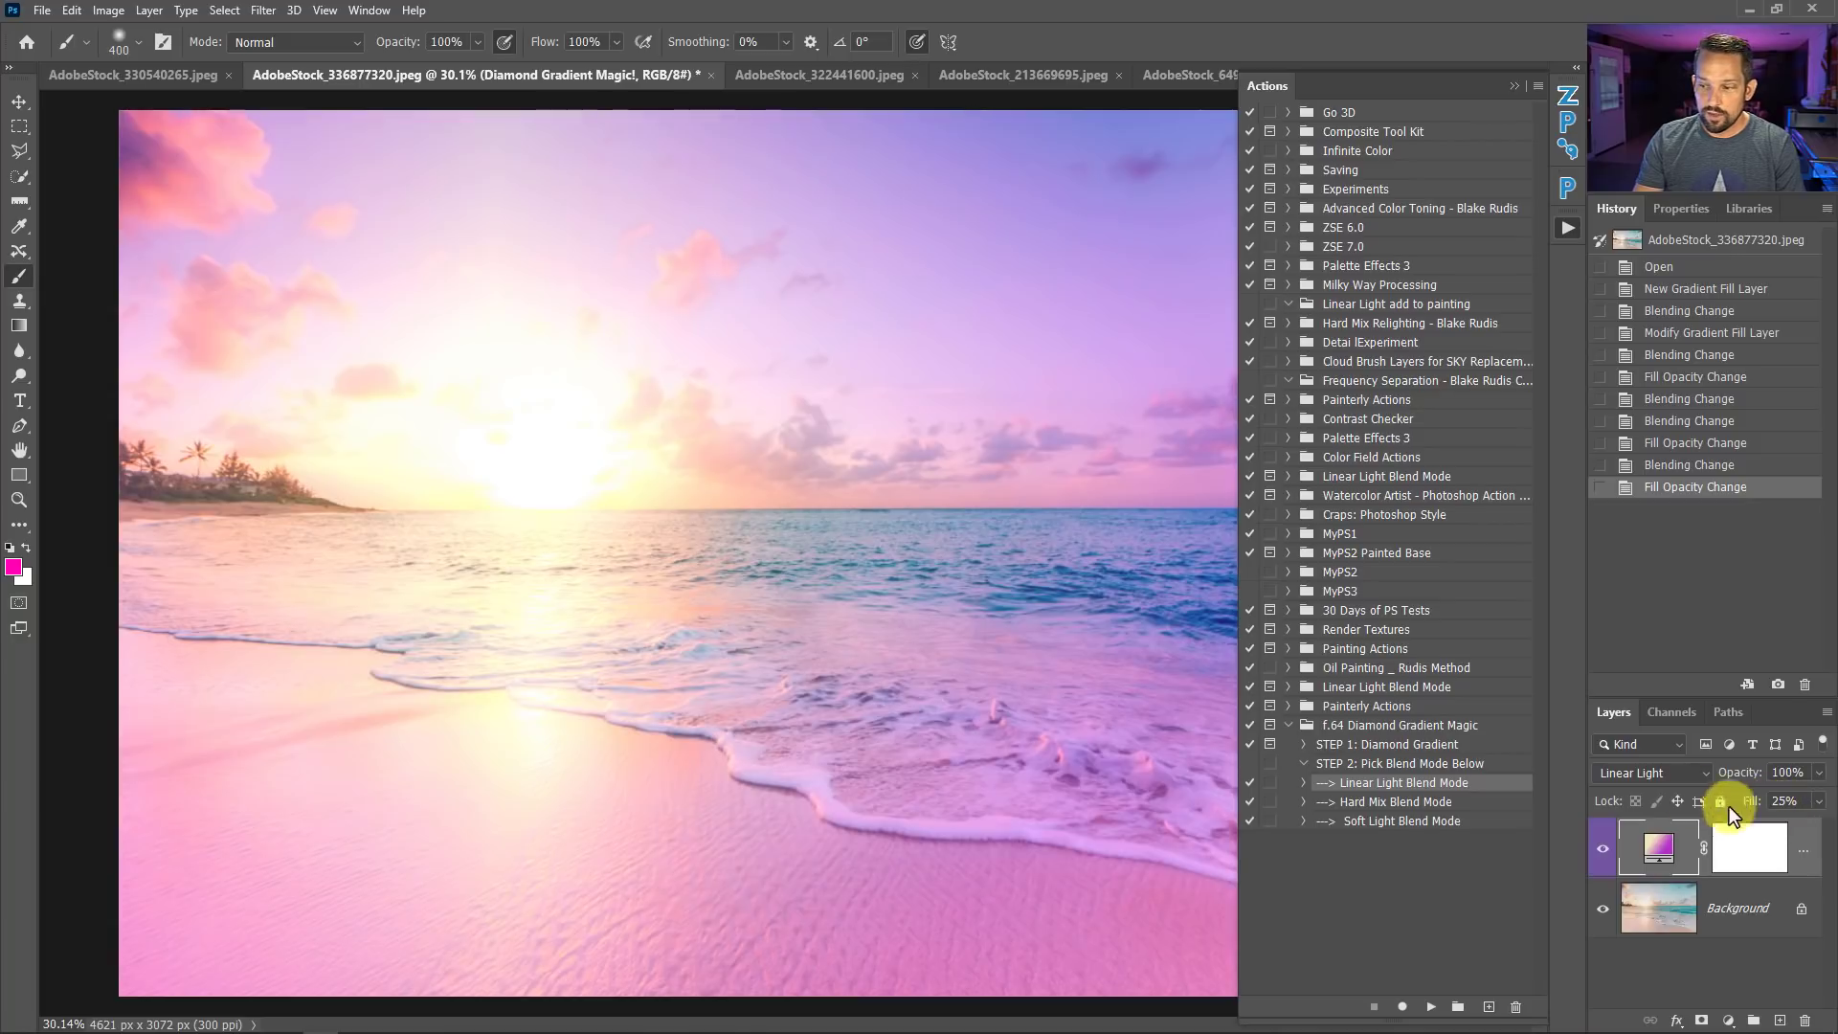
Close the Actions panel and open the Gradients panel from Window, docking it in the group.
{"action": "left_click", "coordinate": [1516, 84]}
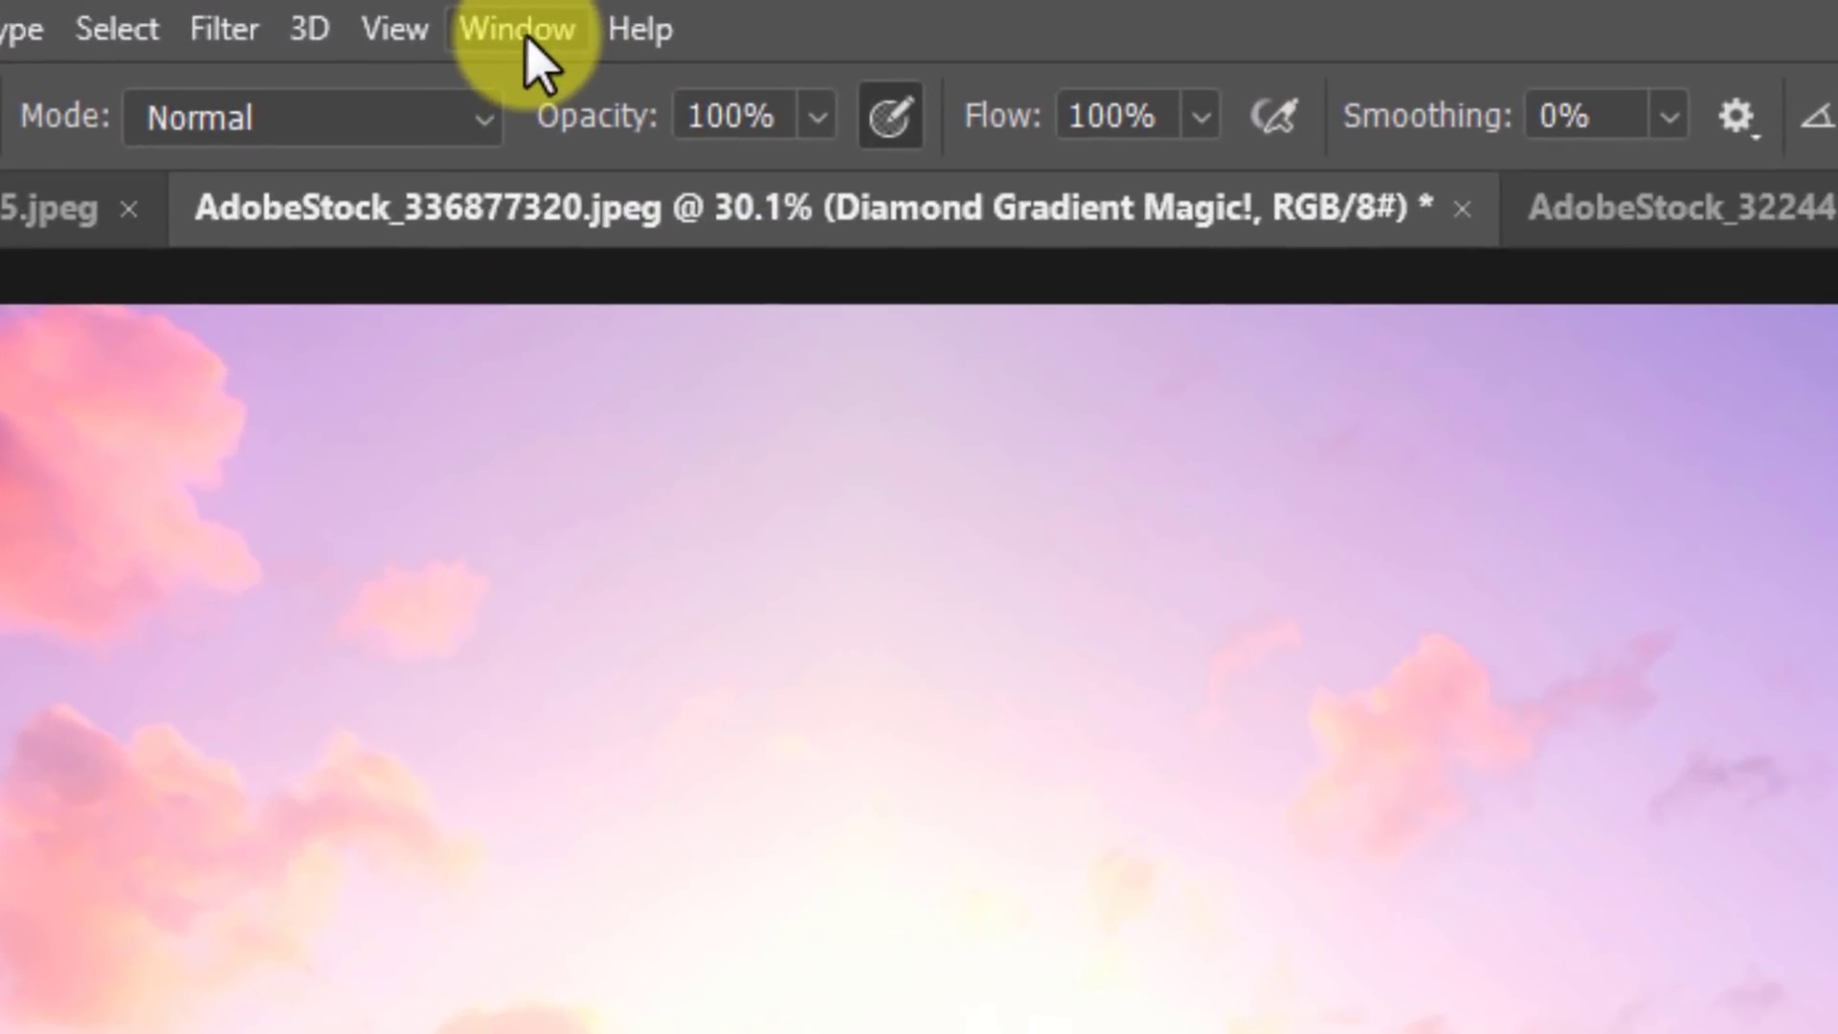
{"action": "left_click", "coordinate": [522, 33]}
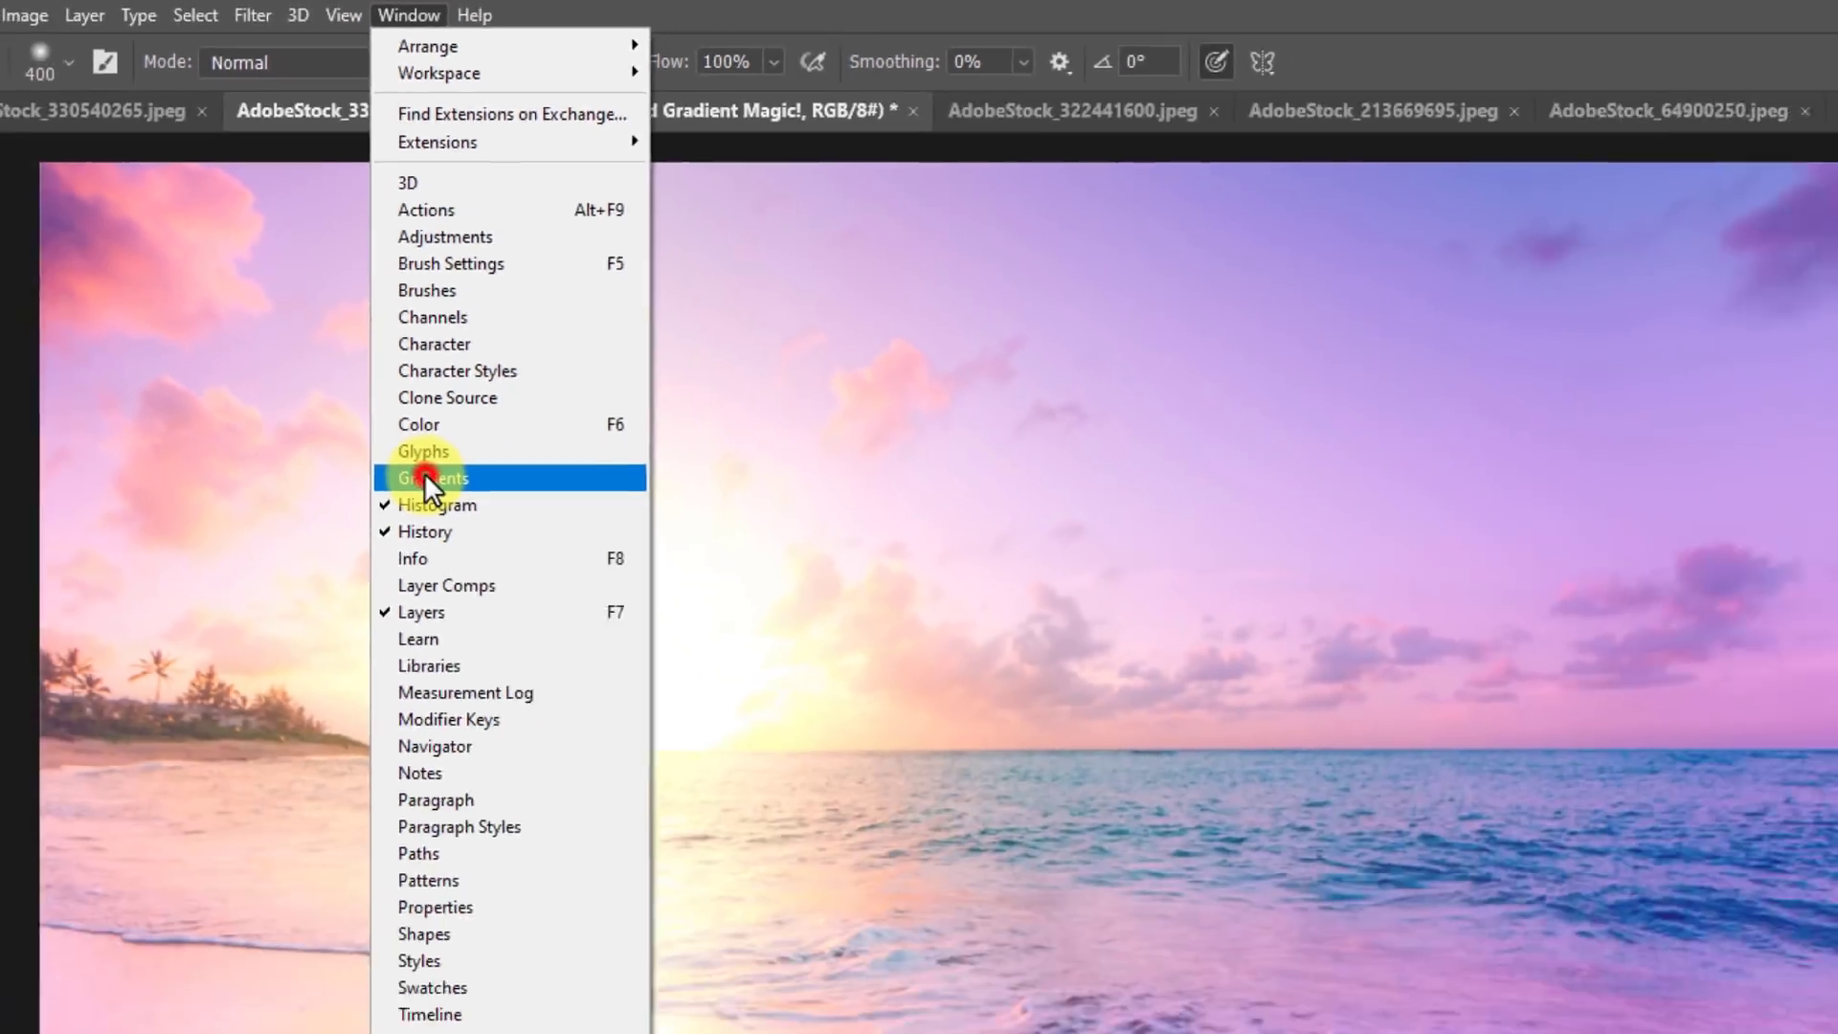
{"action": "left_click", "coordinate": [550, 876]}
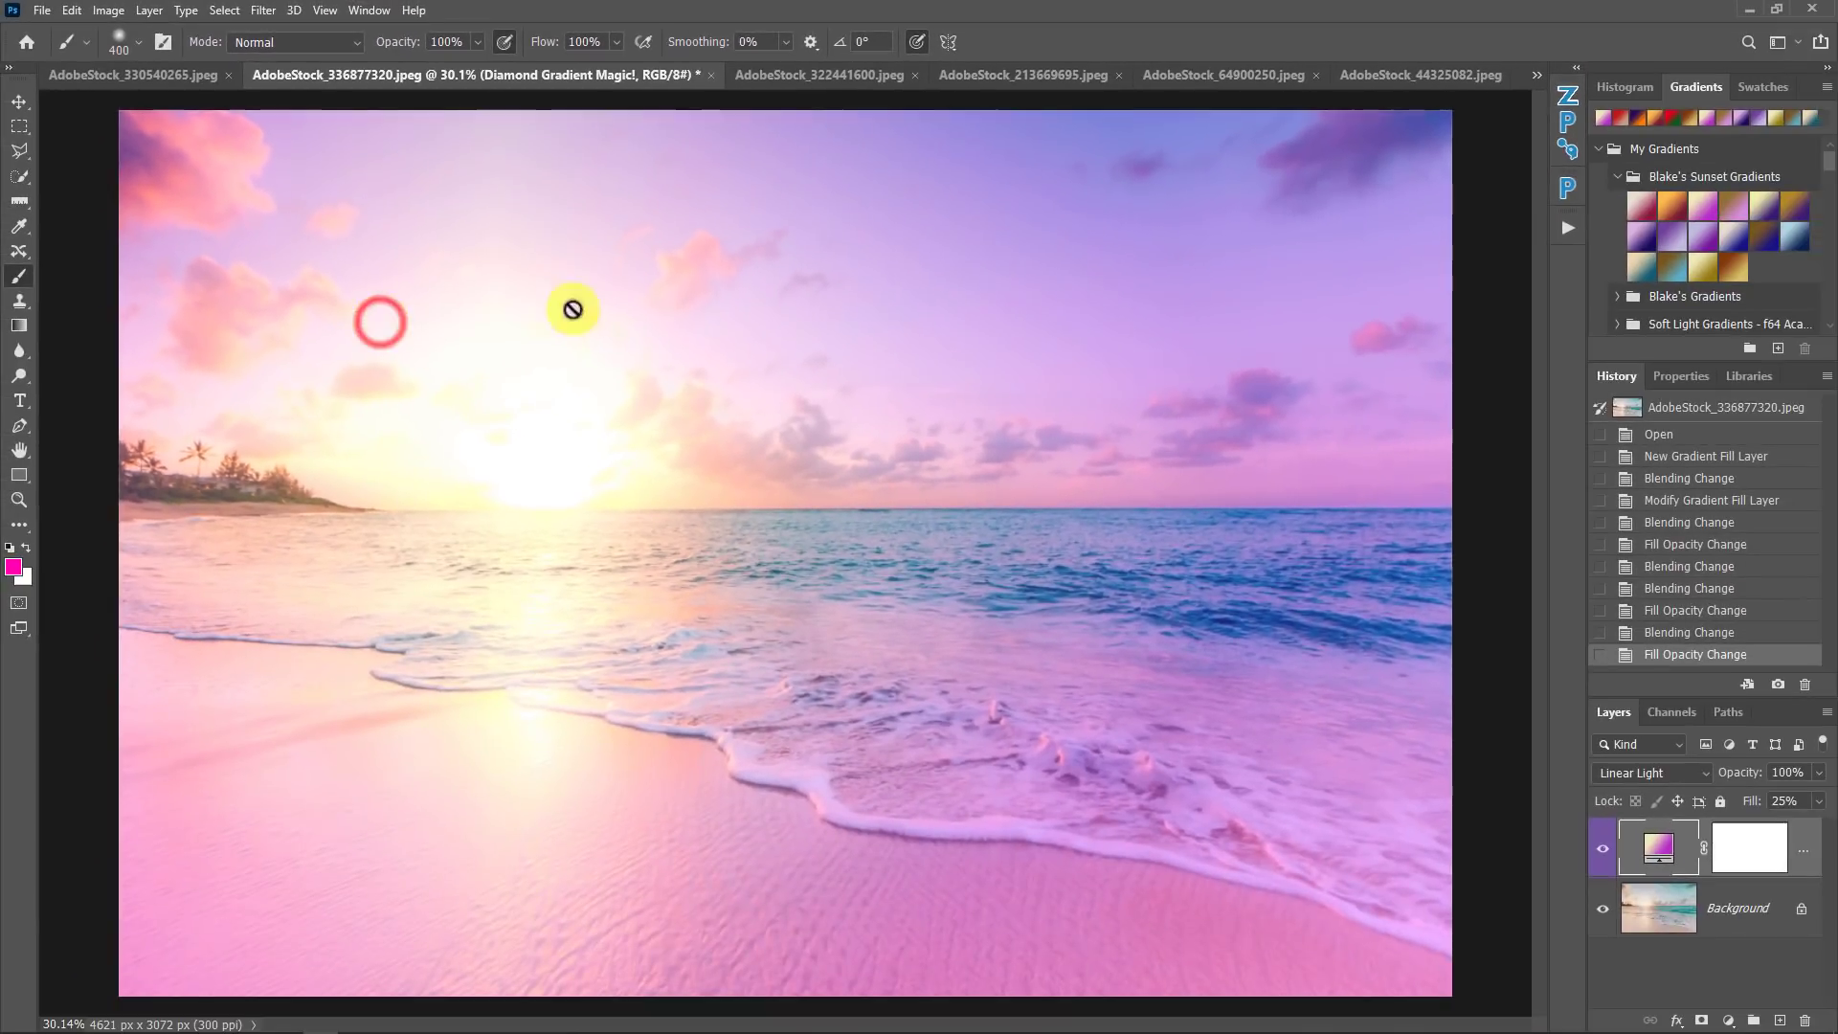
{"action": "mouse_move", "coordinate": [1686, 89]}
{"action": "left_mouse_down"}
{"action": "mouse_move", "coordinate": [869, 268]}
{"action": "mouse_move", "coordinate": [1598, 143]}
{"action": "mouse_move", "coordinate": [1658, 83]}
{"action": "left_mouse_up"}
{"action": "left_click", "coordinate": [1775, 84]}
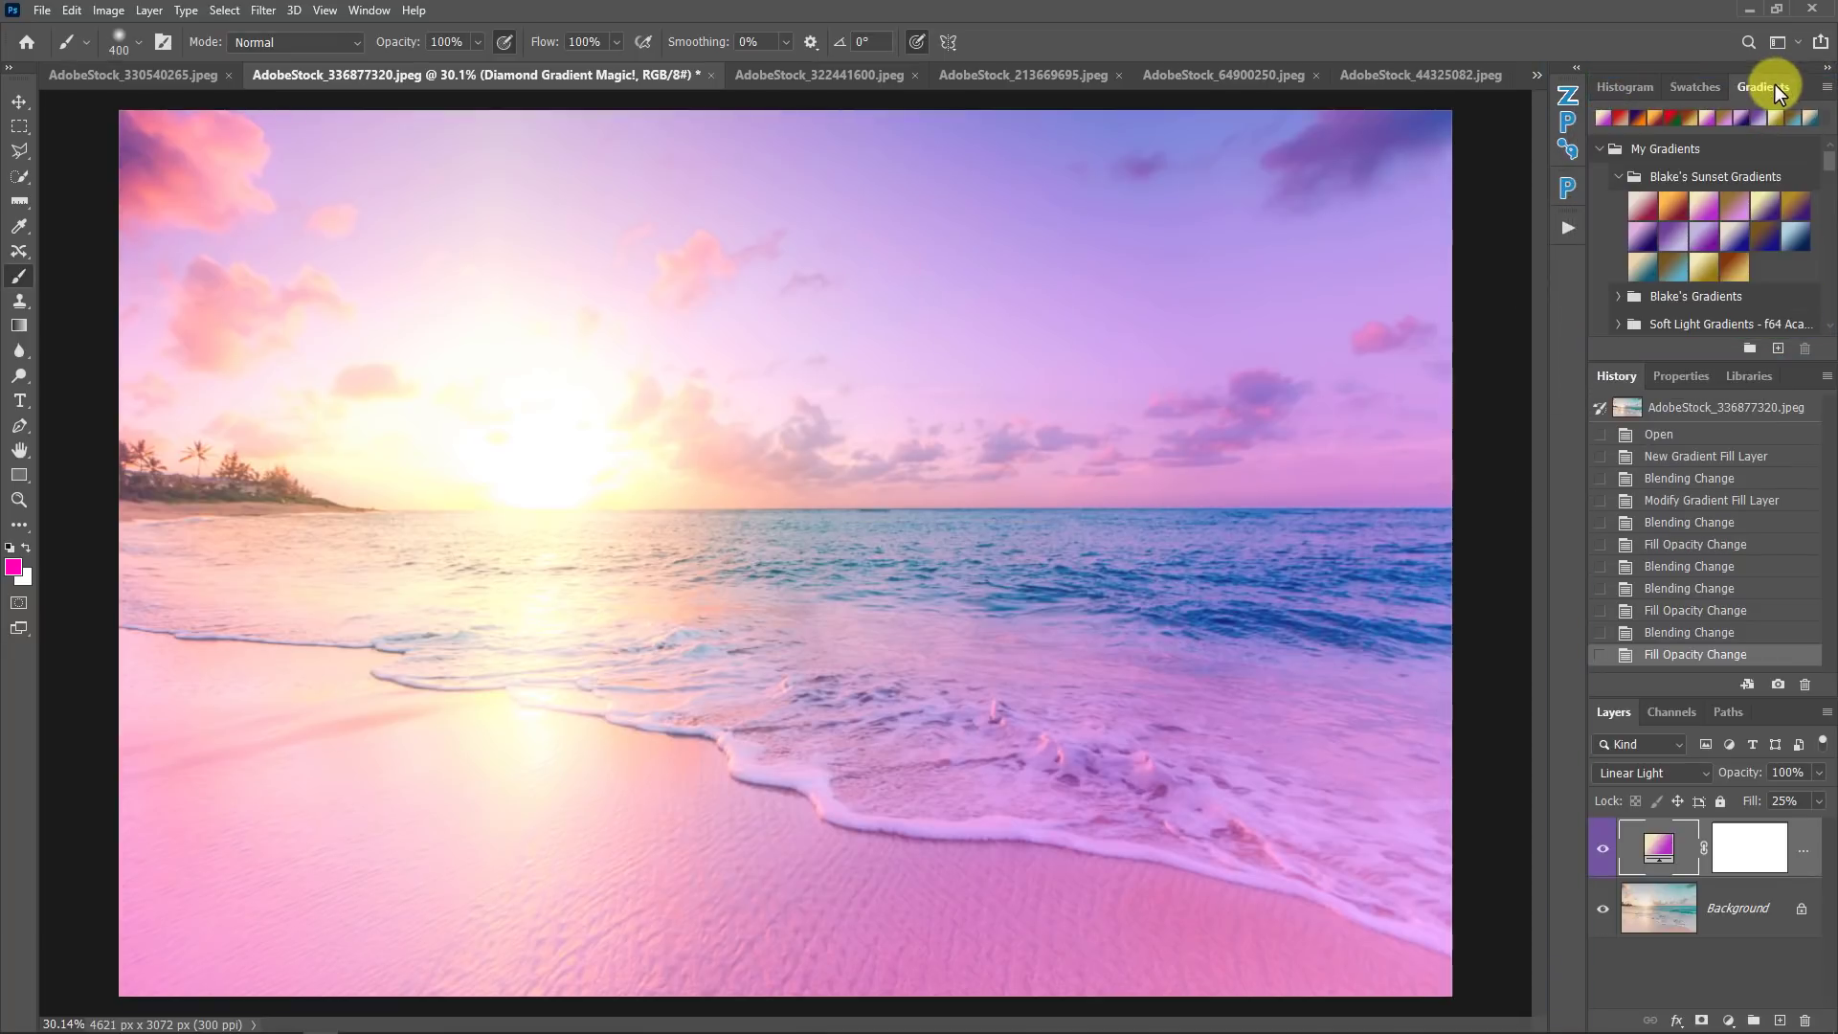
Inspect the Gradient Fill settings and gradient editor, then cancel both without changes.
{"action": "double_click", "coordinate": [1657, 846]}
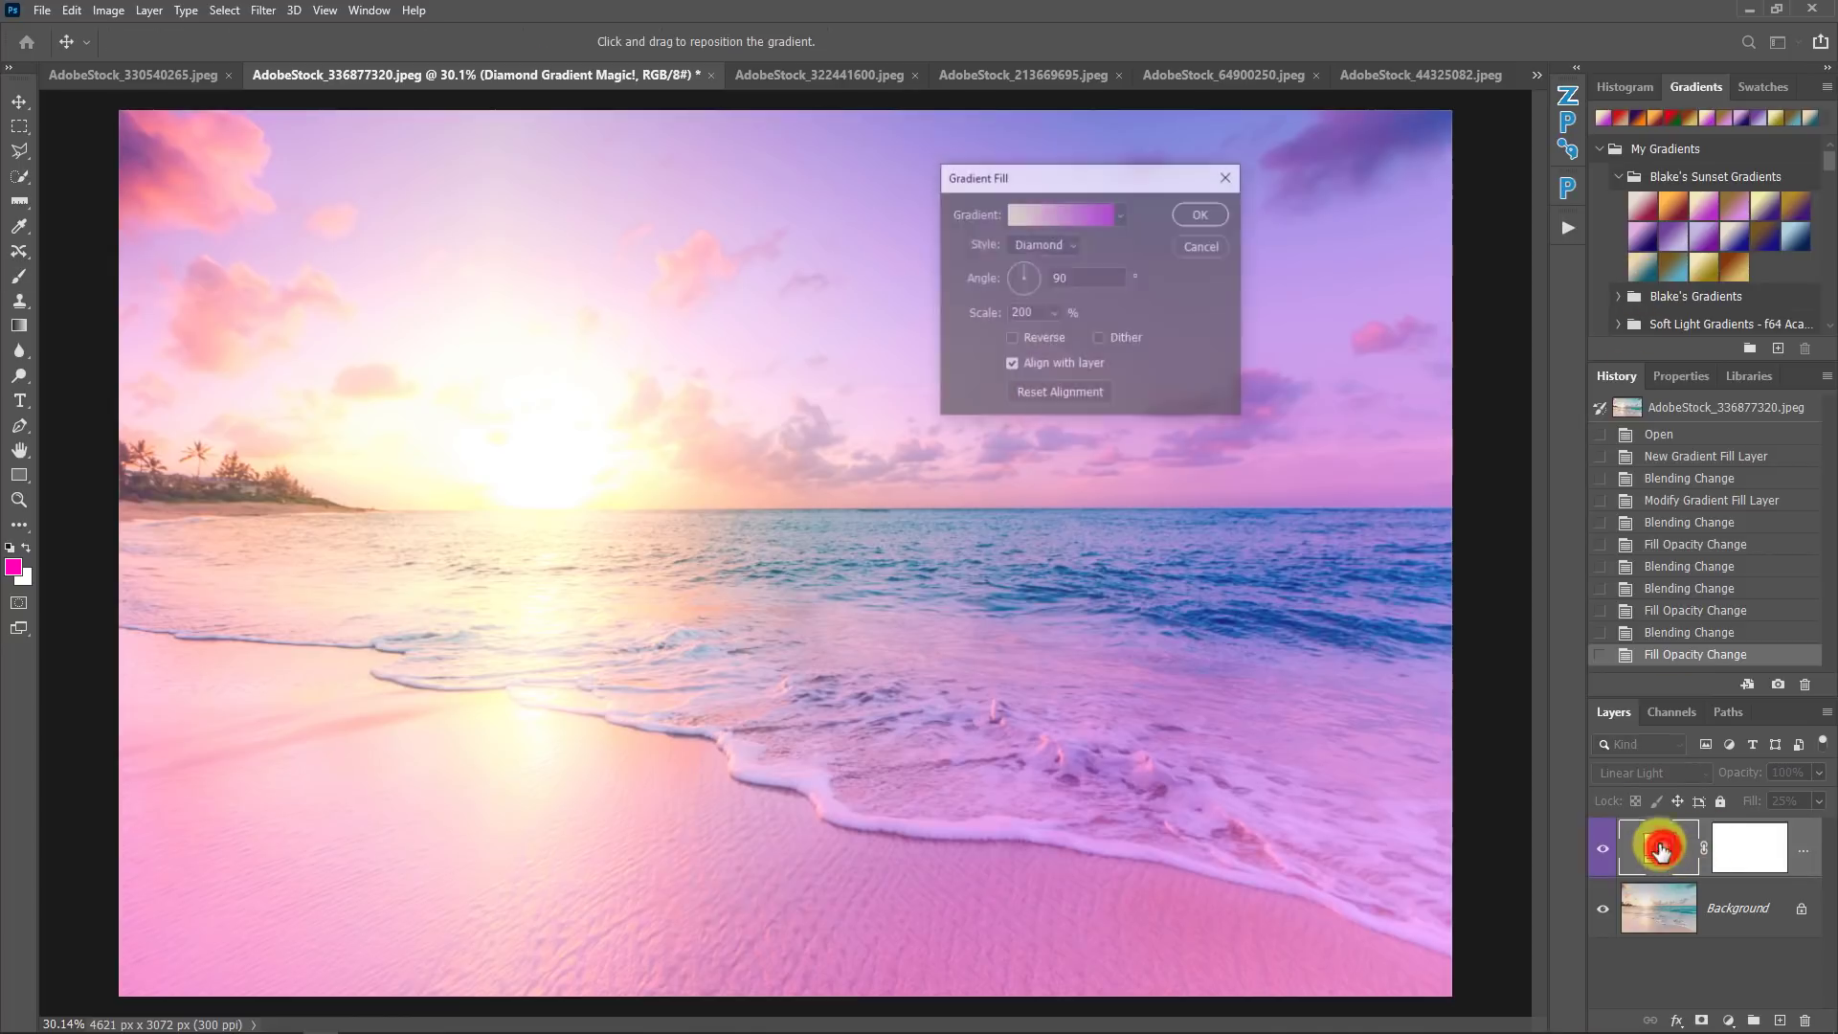
{"action": "left_click", "coordinate": [1038, 219]}
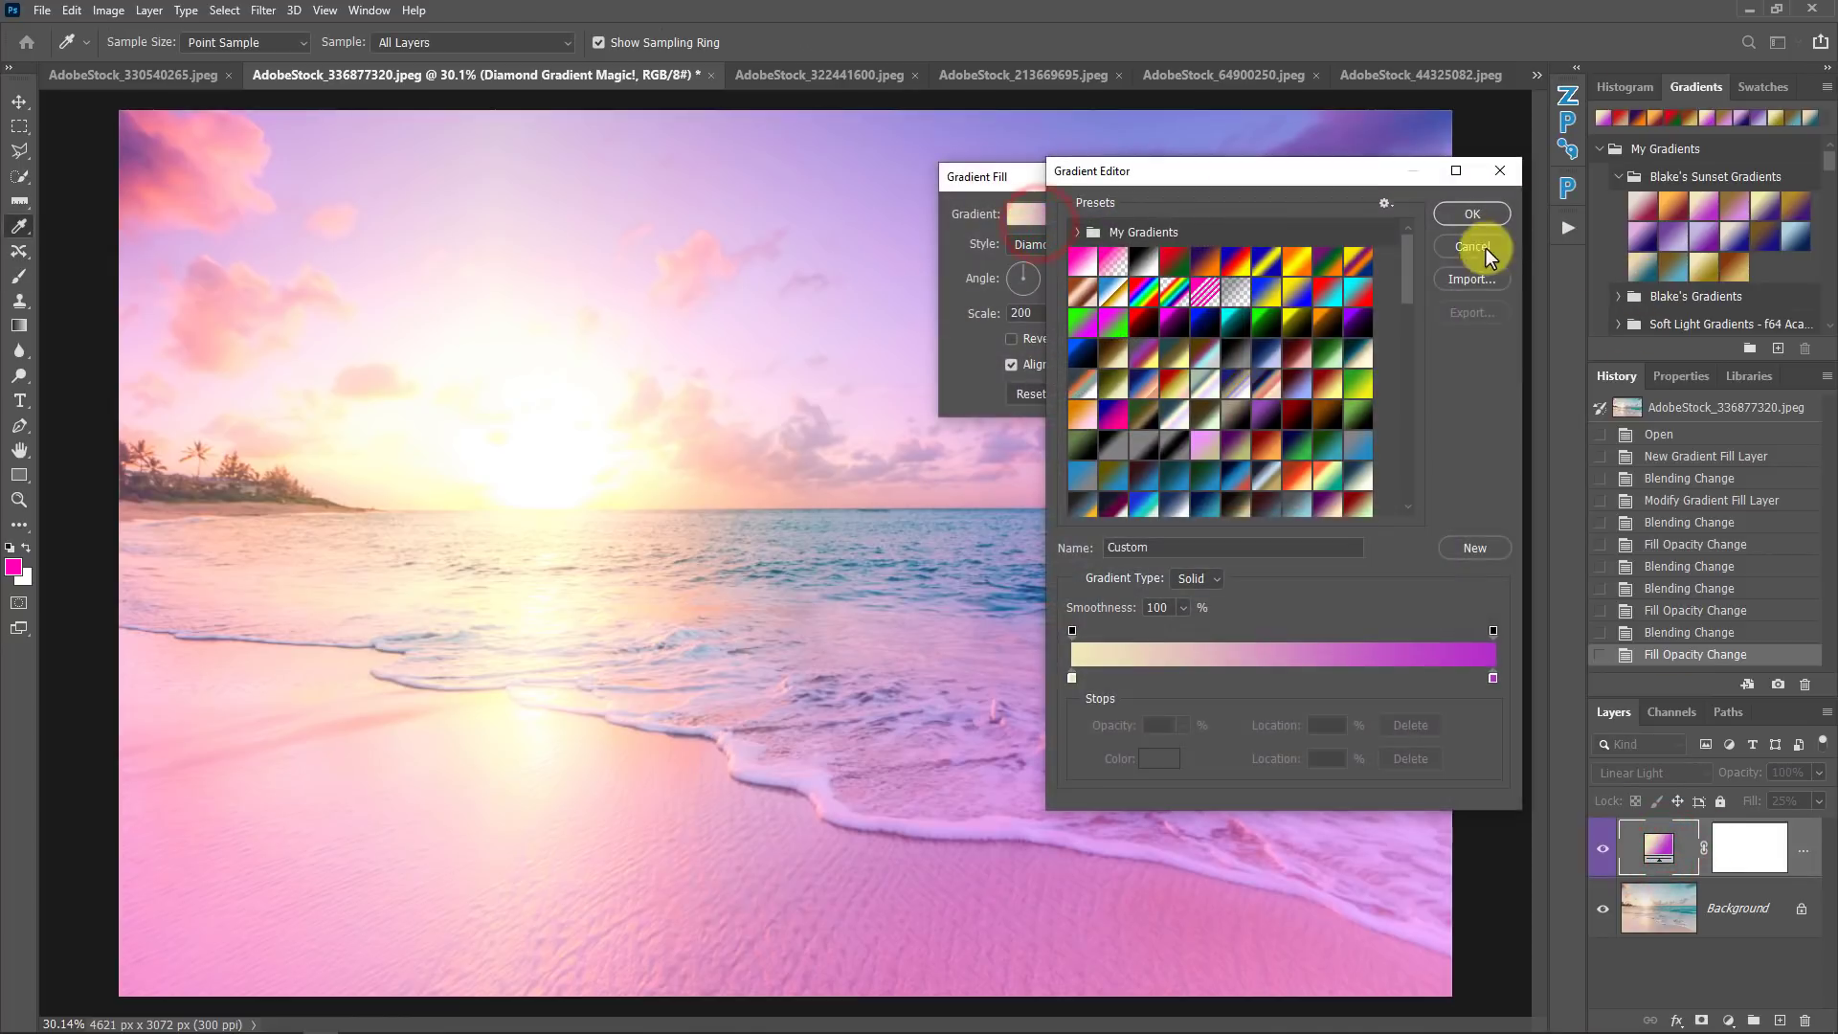
{"action": "left_click", "coordinate": [1462, 245]}
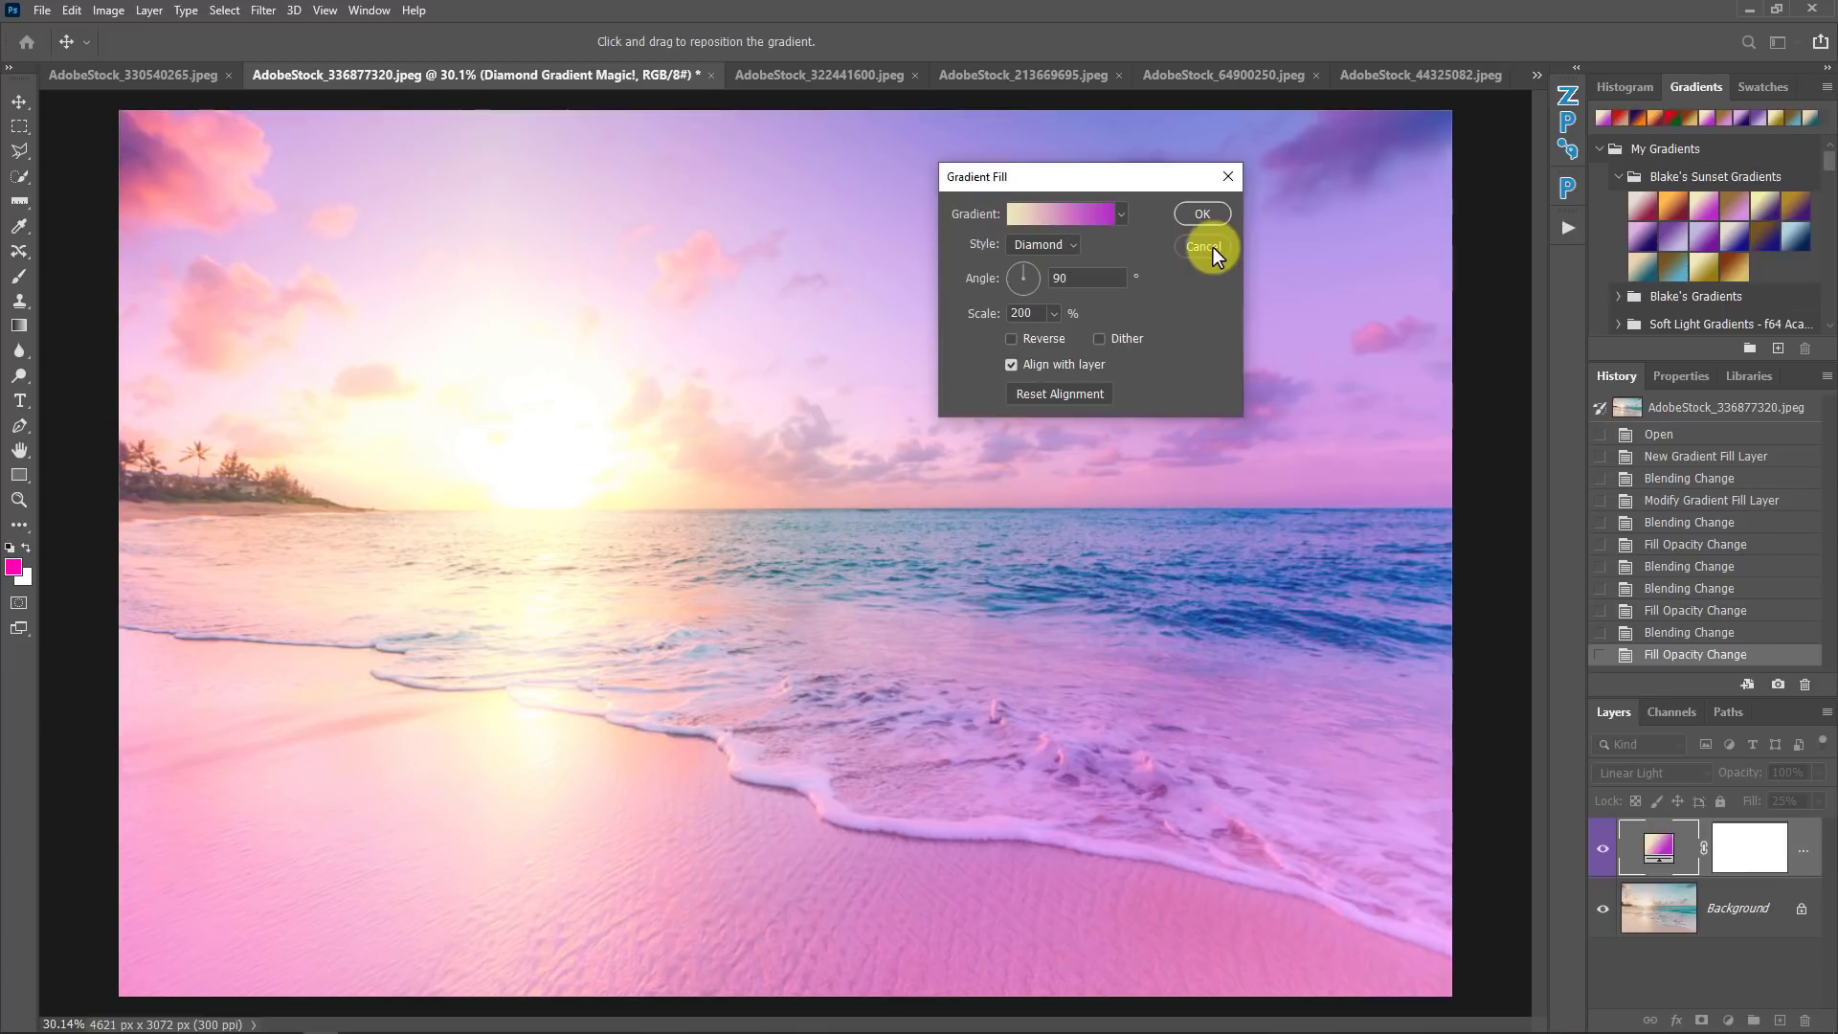
{"action": "left_click", "coordinate": [1210, 246]}
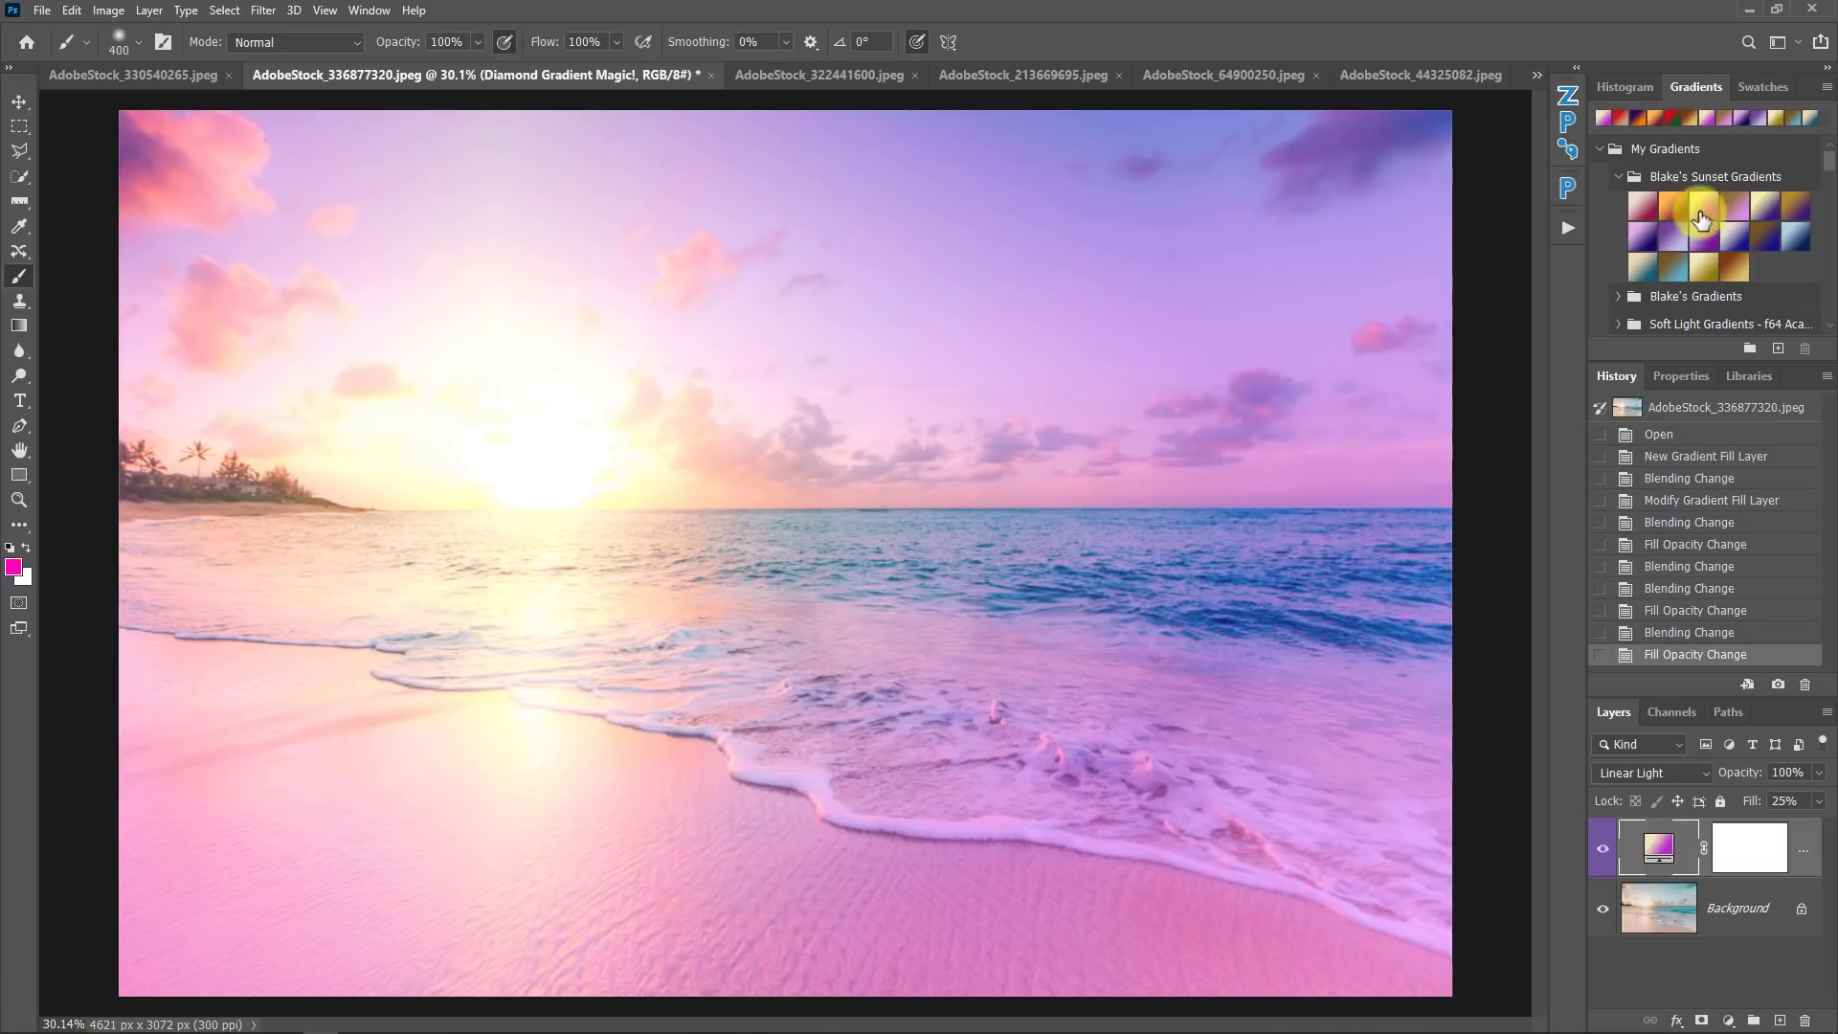
Try orange, pink-purple, warm pink and blue-purple sunset presets, then keep the gold-and-teal one.
{"action": "left_click", "coordinate": [1680, 218]}
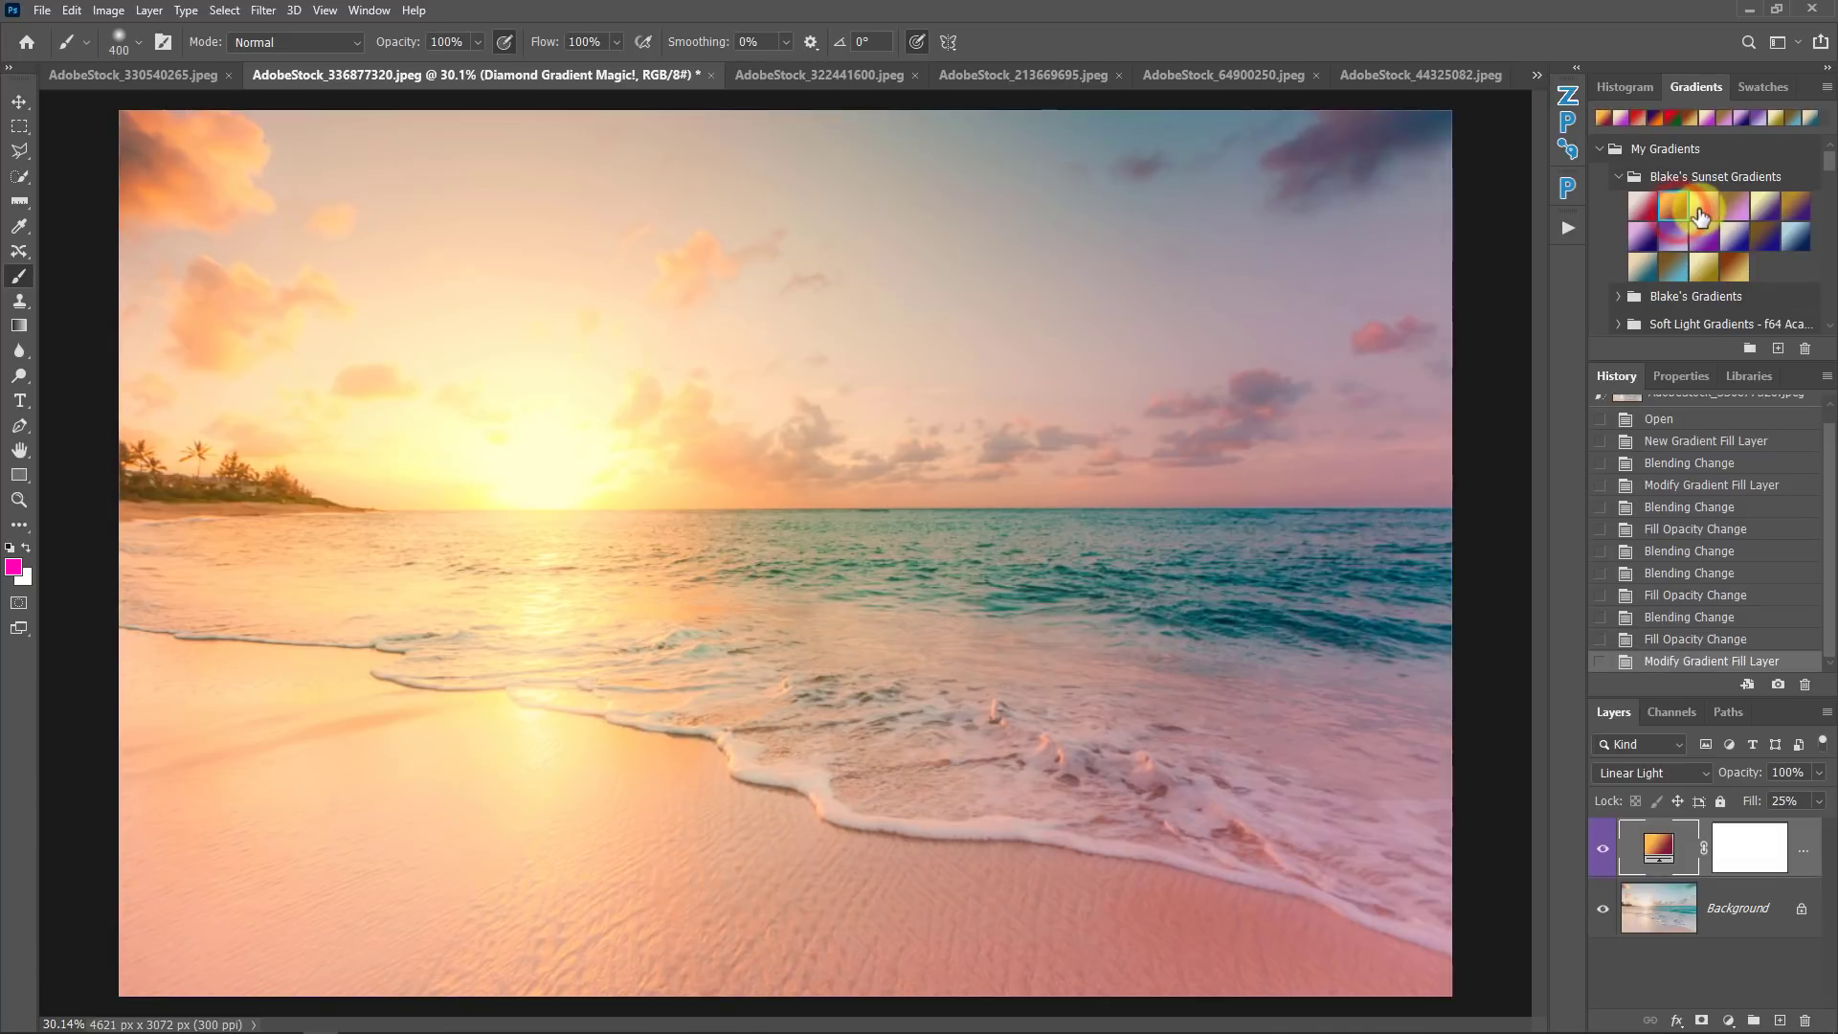
{"action": "left_click", "coordinate": [1701, 208]}
{"action": "left_click", "coordinate": [1733, 216]}
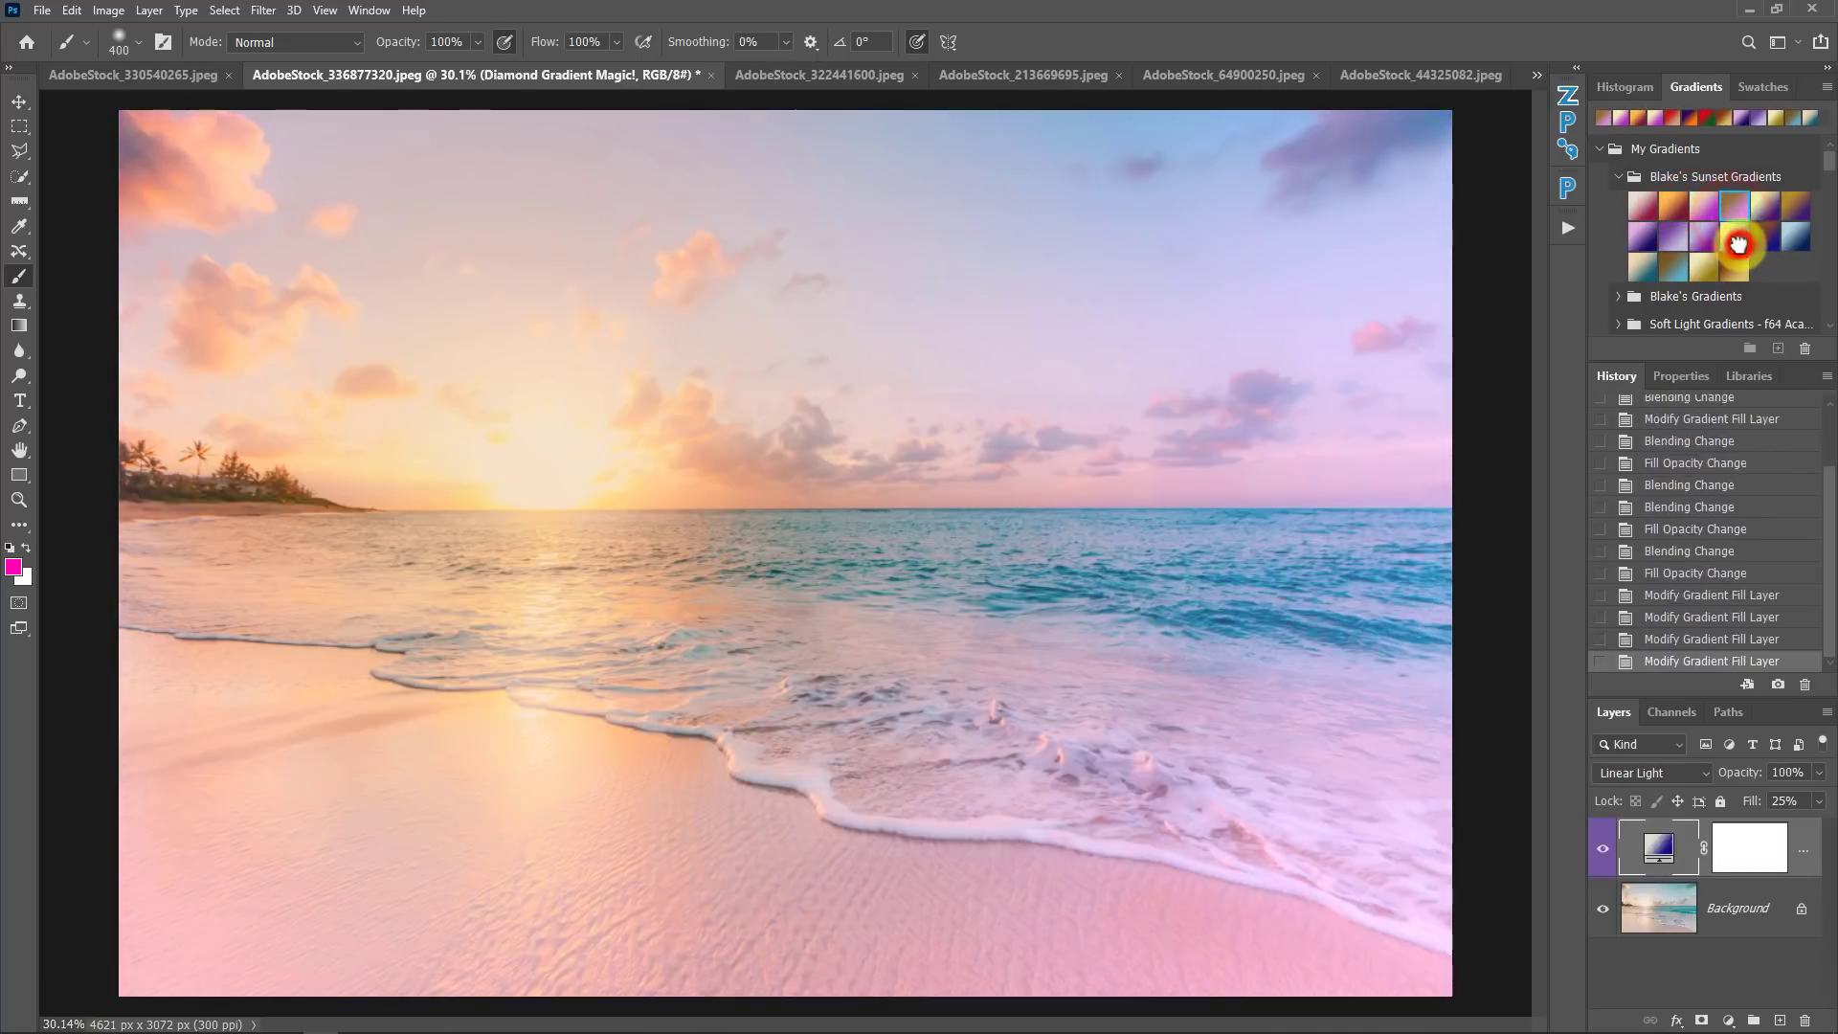
{"action": "left_click", "coordinate": [1733, 236]}
{"action": "left_click", "coordinate": [1602, 848]}
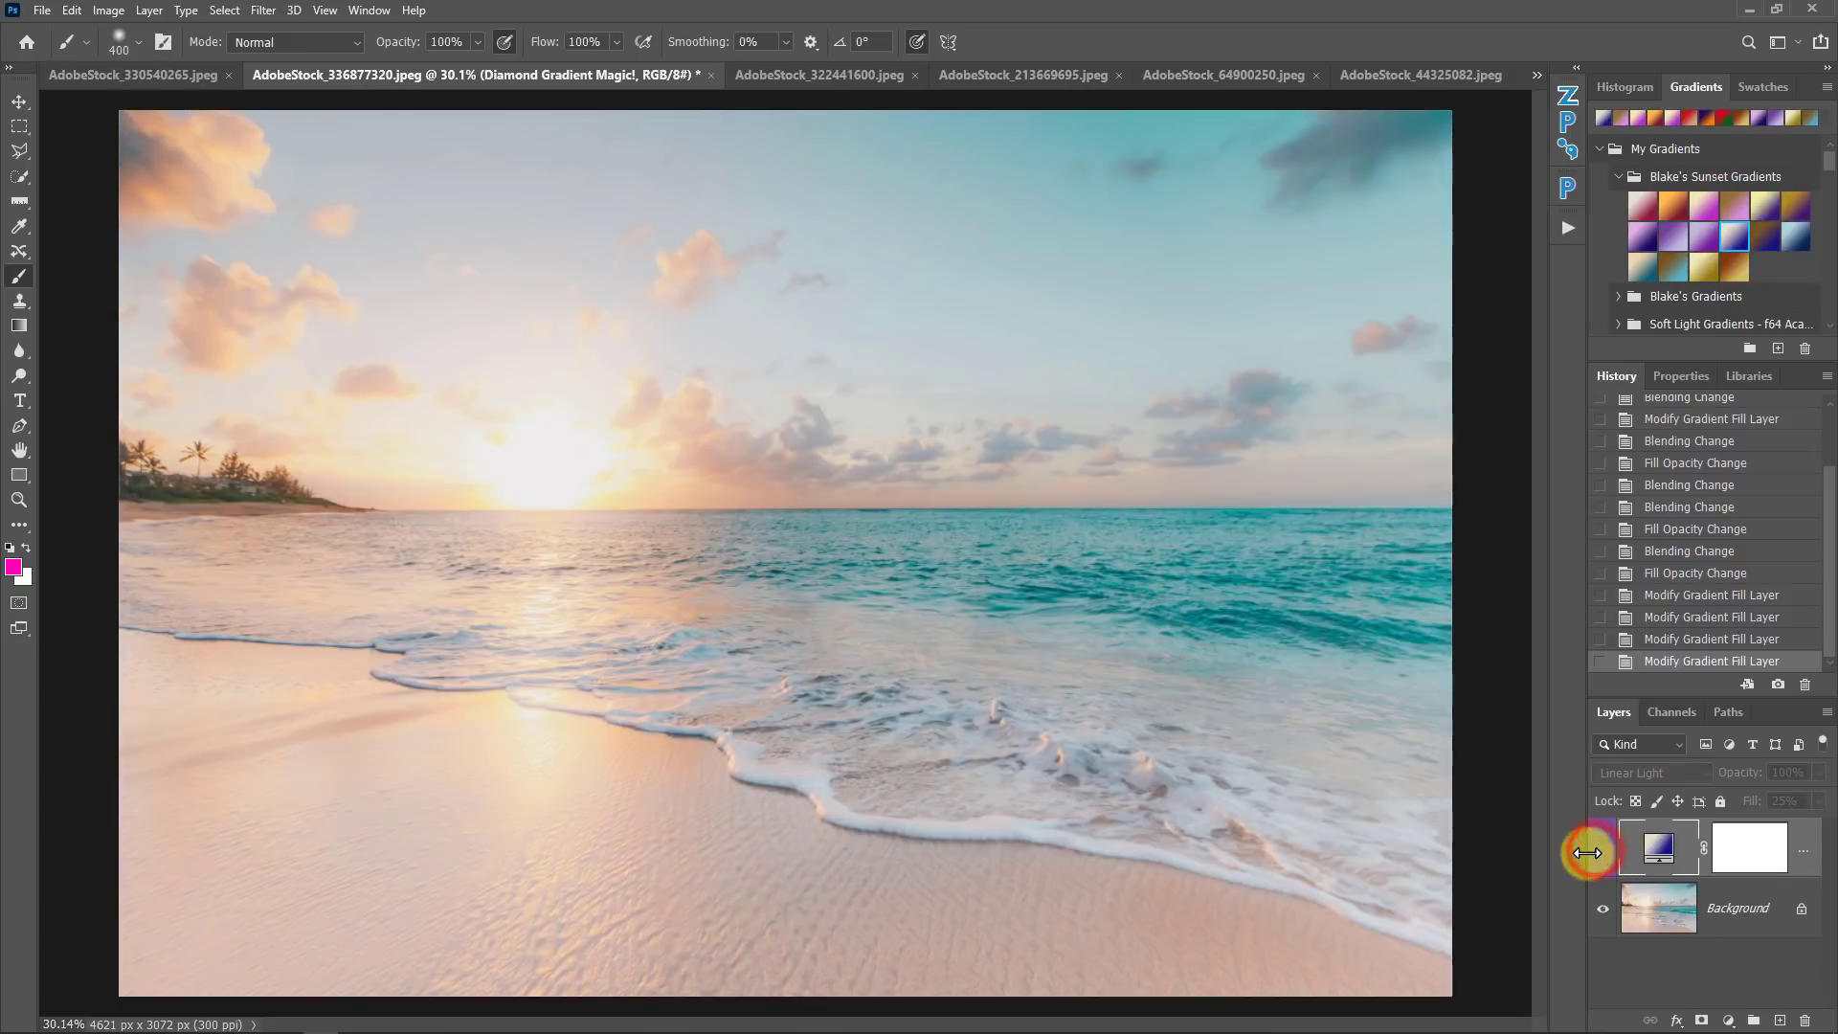
{"action": "left_click", "coordinate": [1602, 842]}
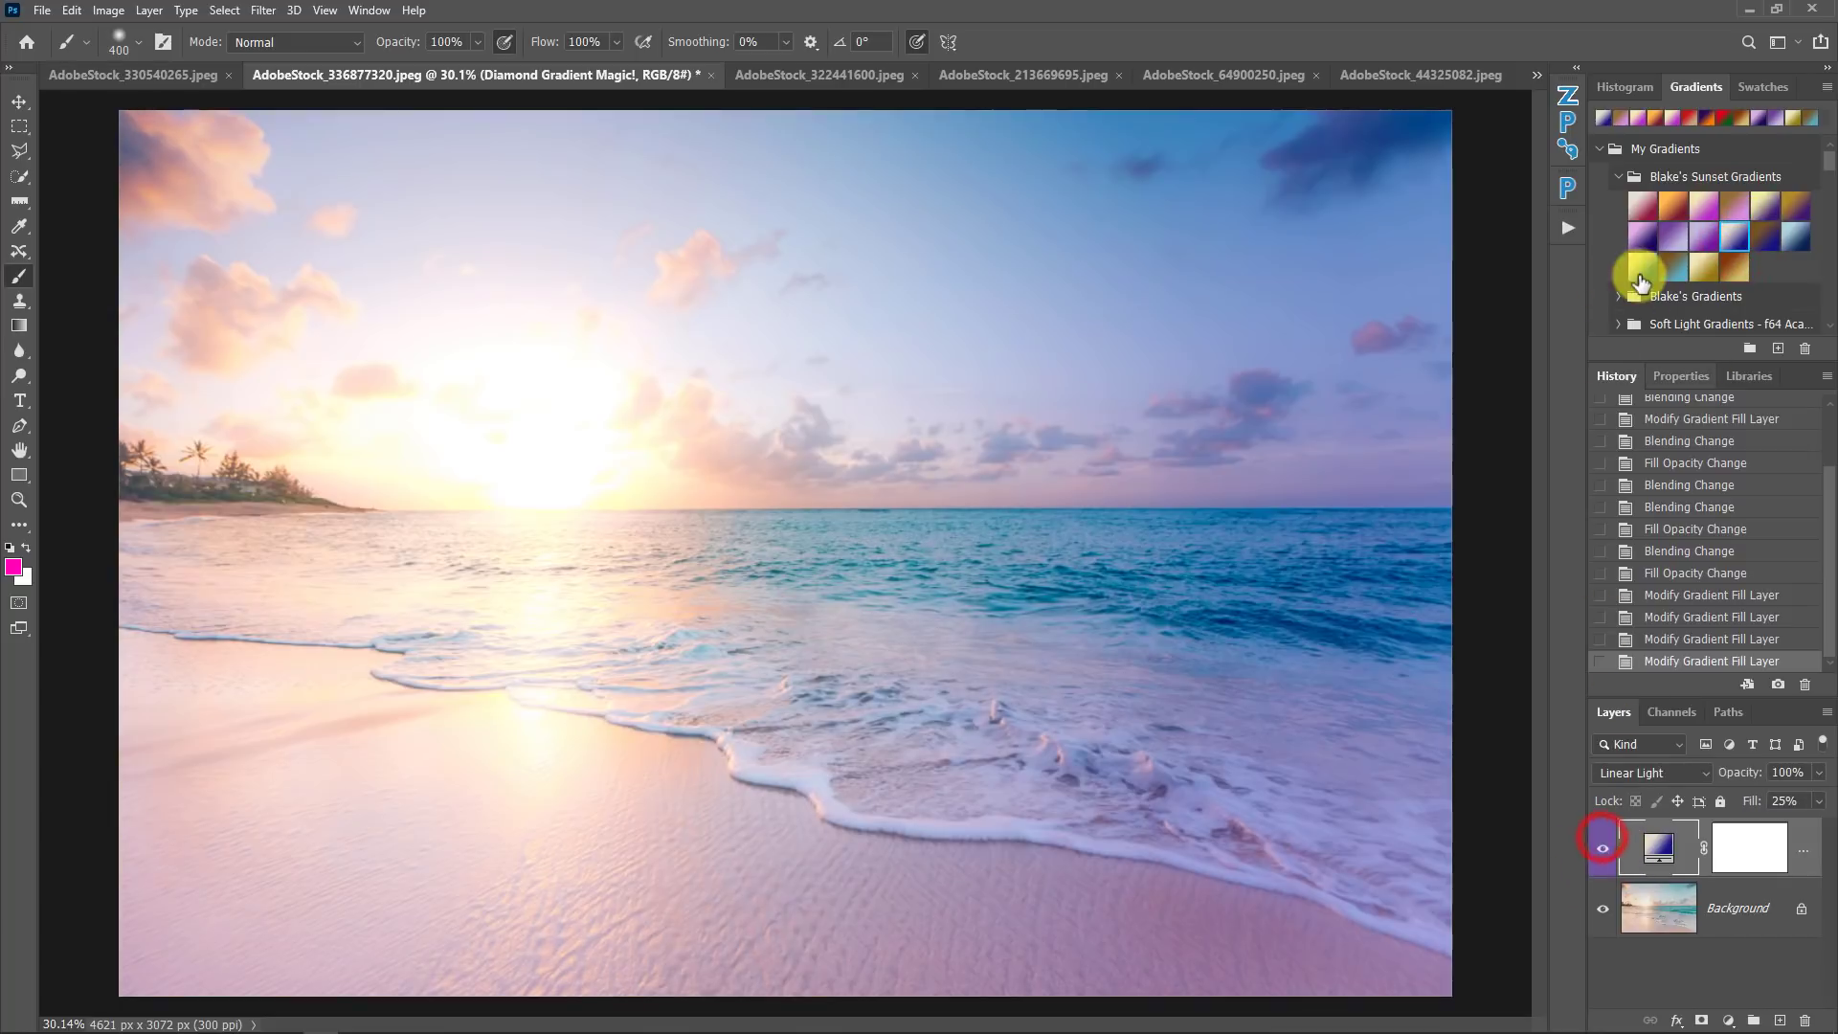
{"action": "left_click", "coordinate": [1644, 269]}
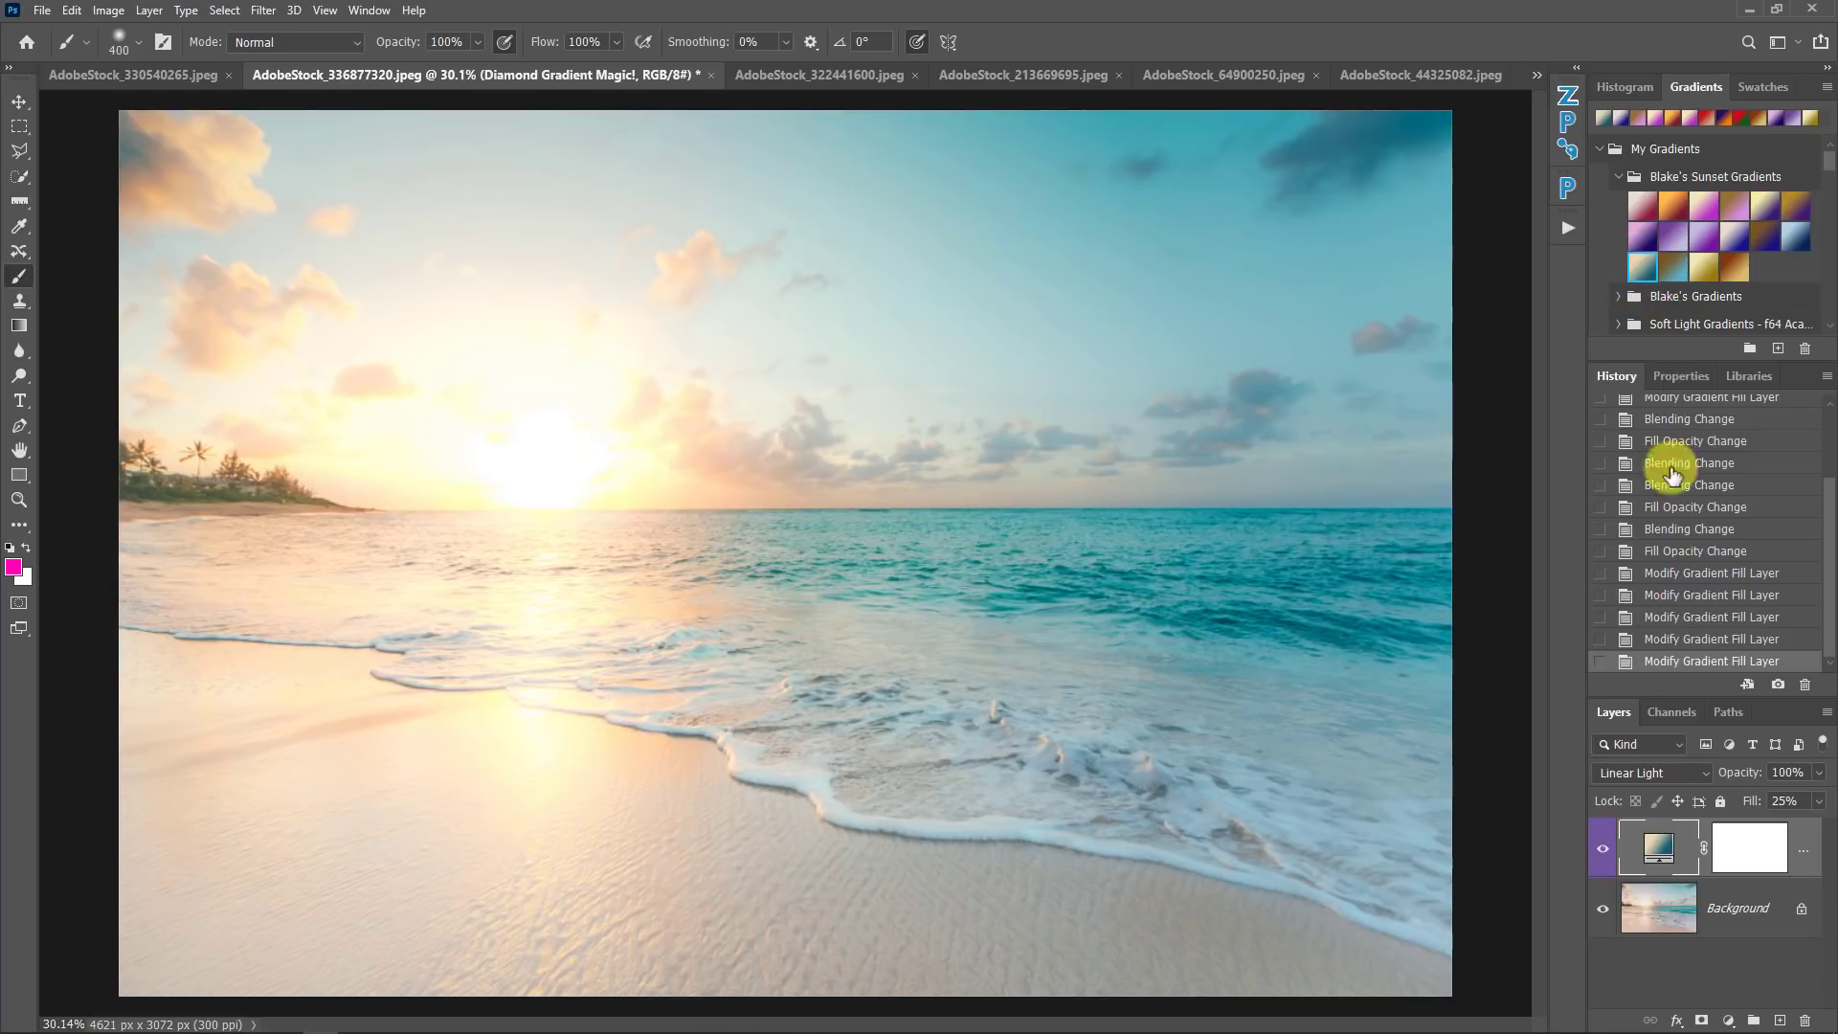
{"action": "left_click", "coordinate": [1604, 850]}
{"action": "left_click", "coordinate": [1604, 855]}
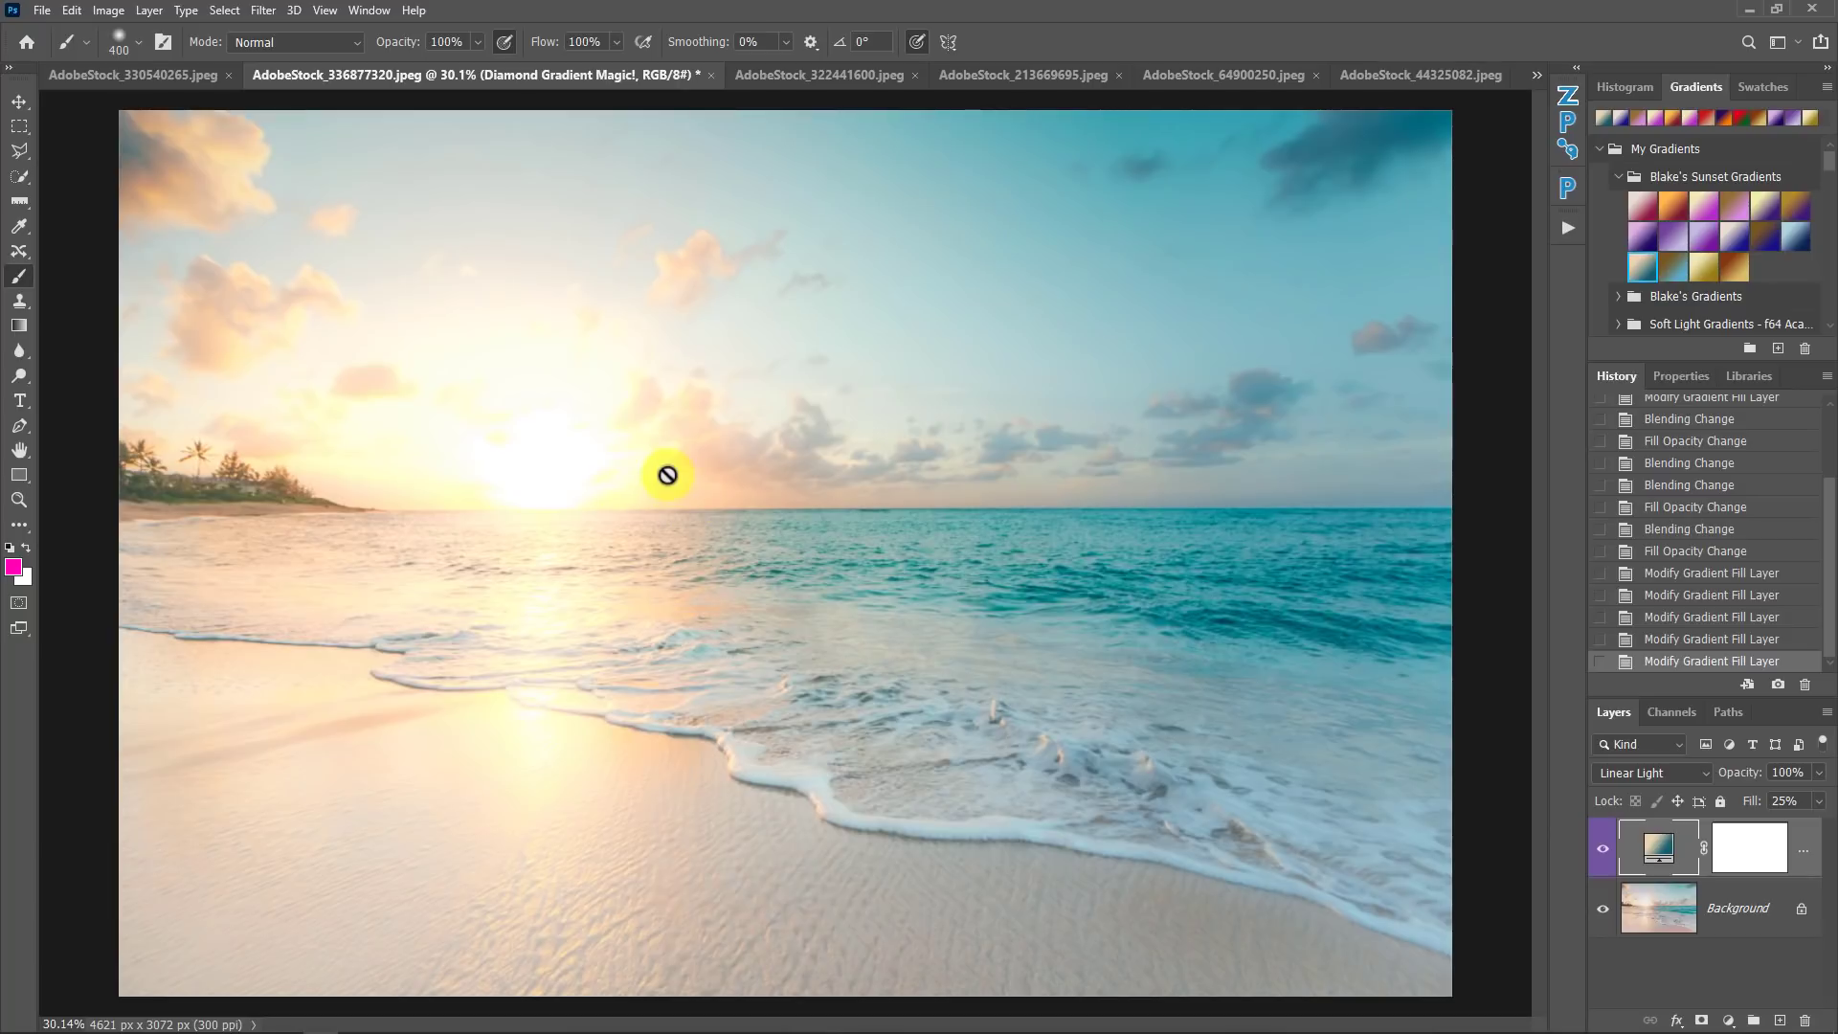
On AdobeStock_322441600.jpeg, run STEP 1: Diamond Gradient and centre the diamond over the tree.
{"action": "left_click", "coordinate": [783, 73]}
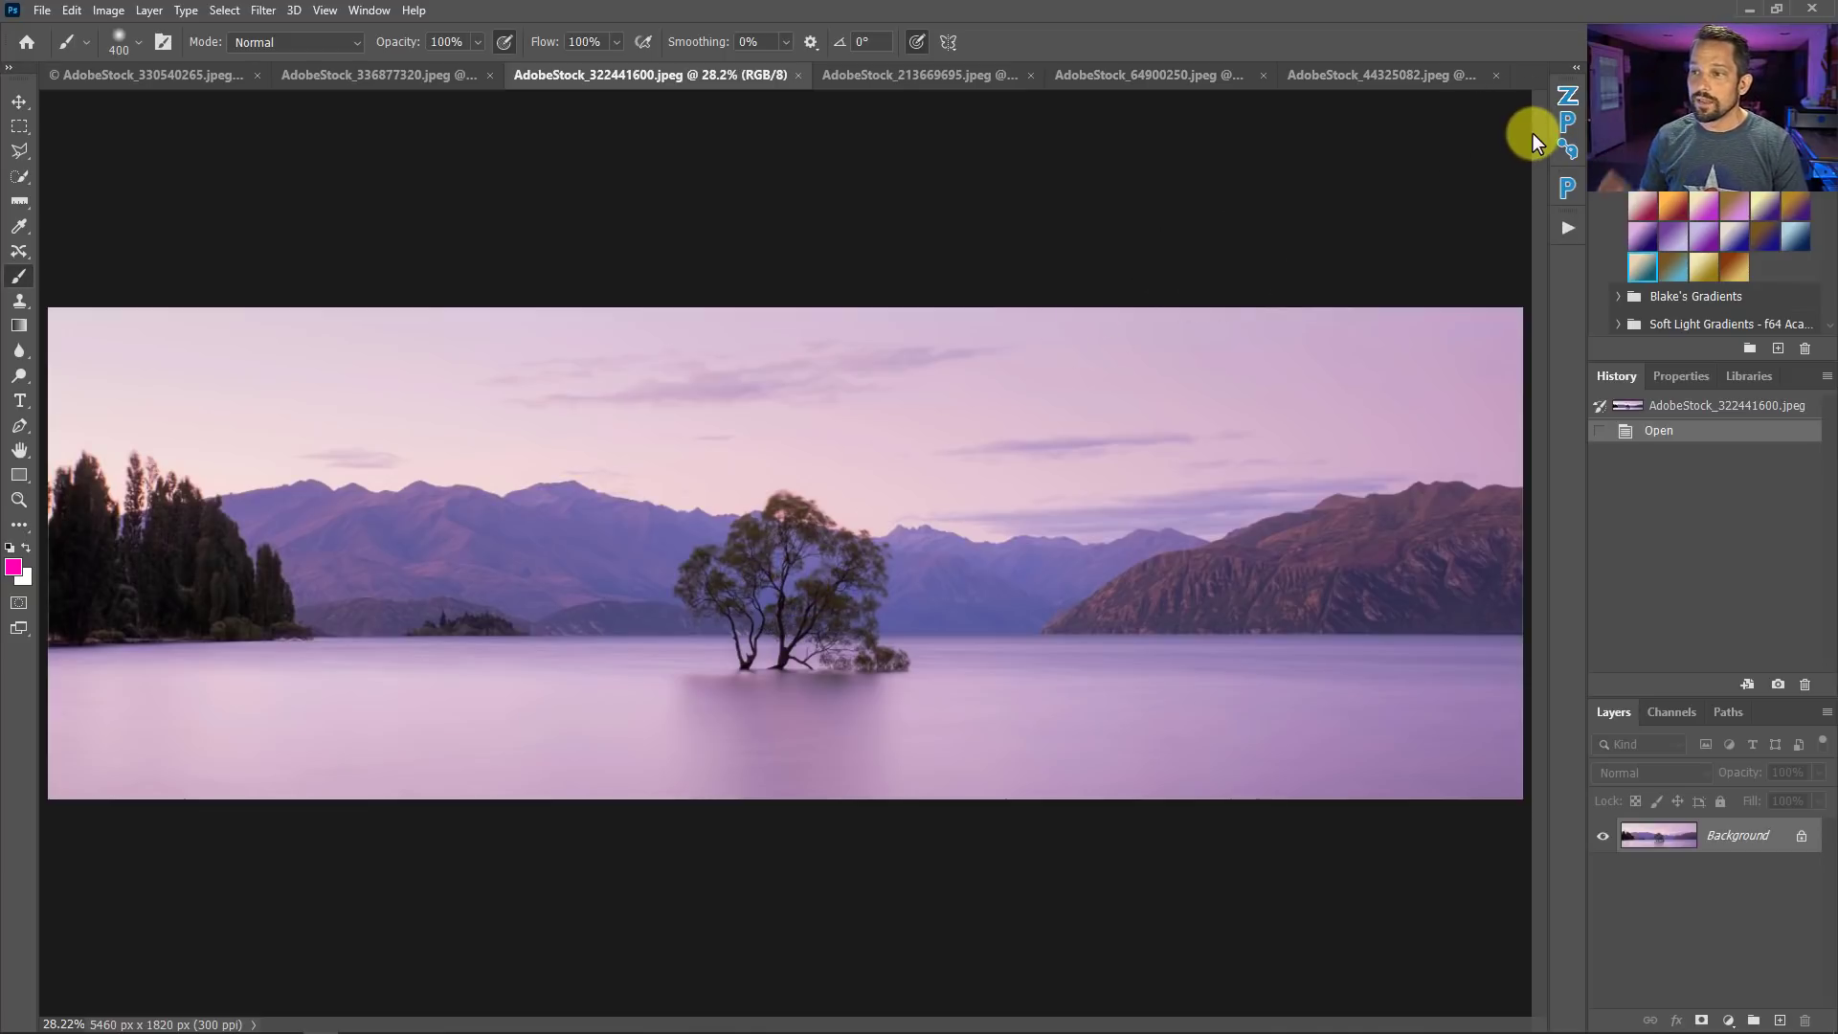
{"action": "left_click", "coordinate": [1567, 227]}
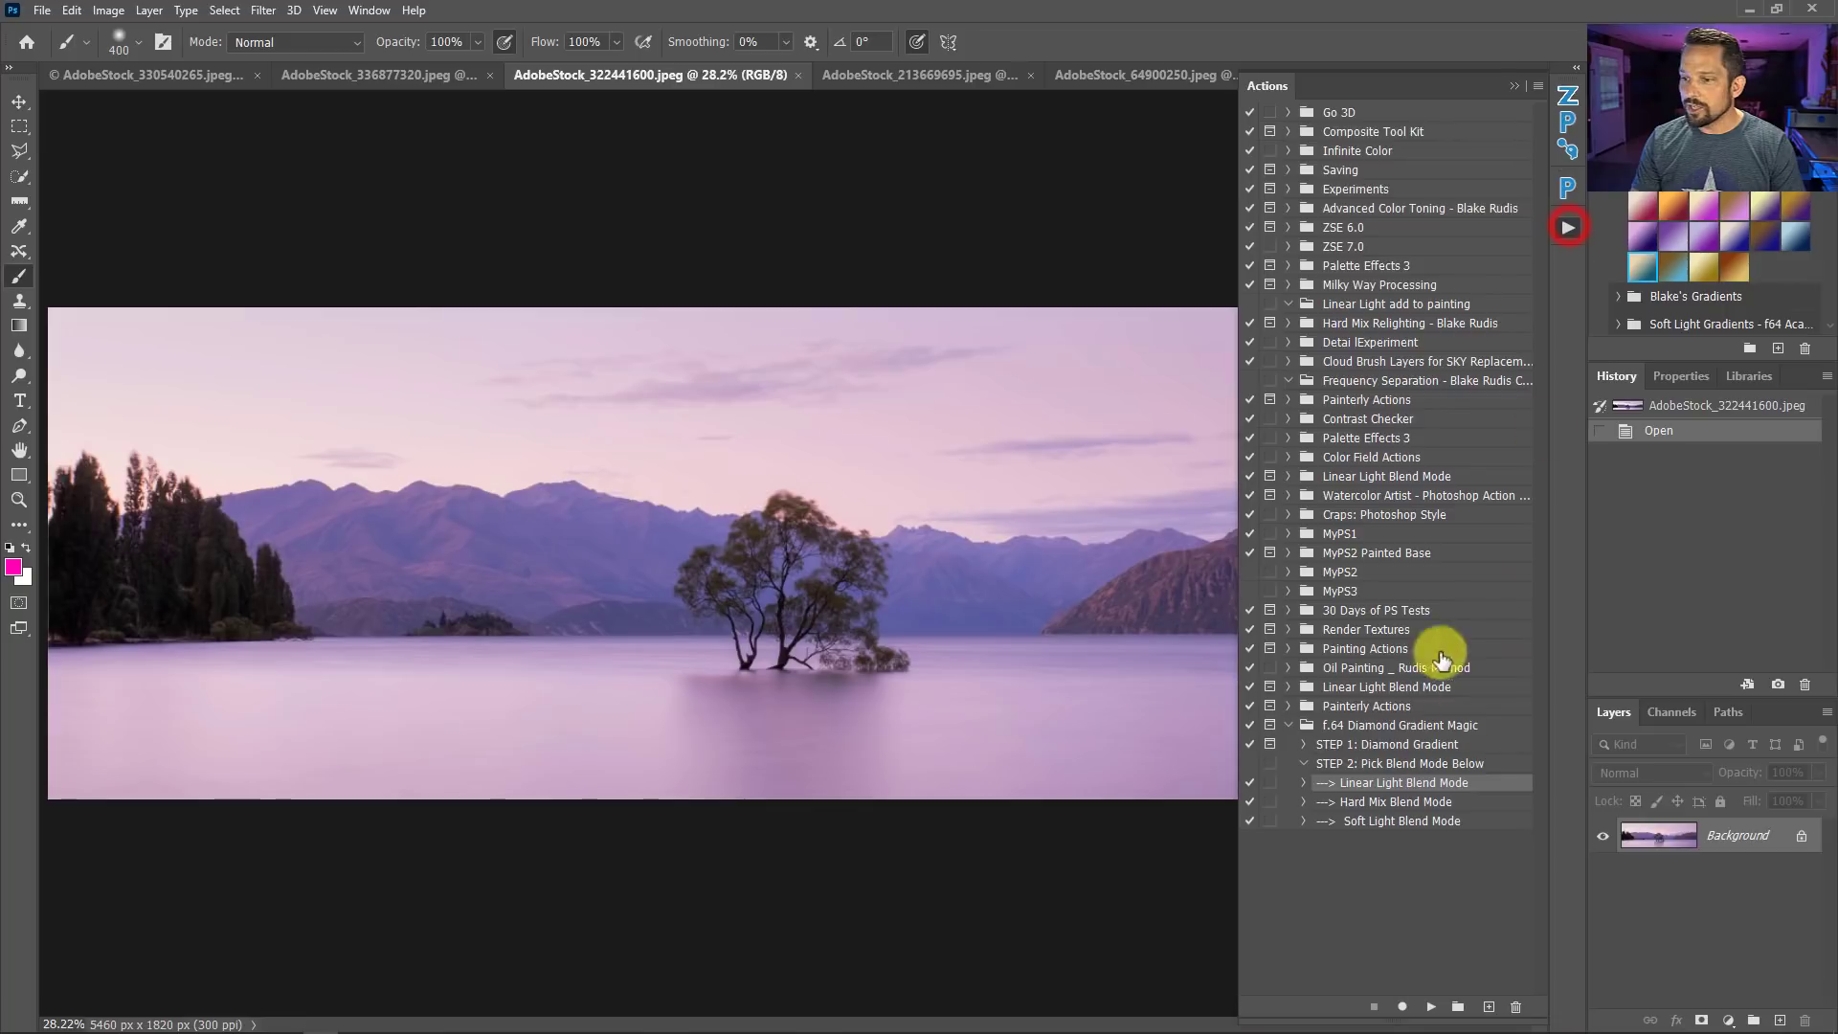
{"action": "left_click", "coordinate": [1380, 740]}
{"action": "left_click", "coordinate": [1419, 1003]}
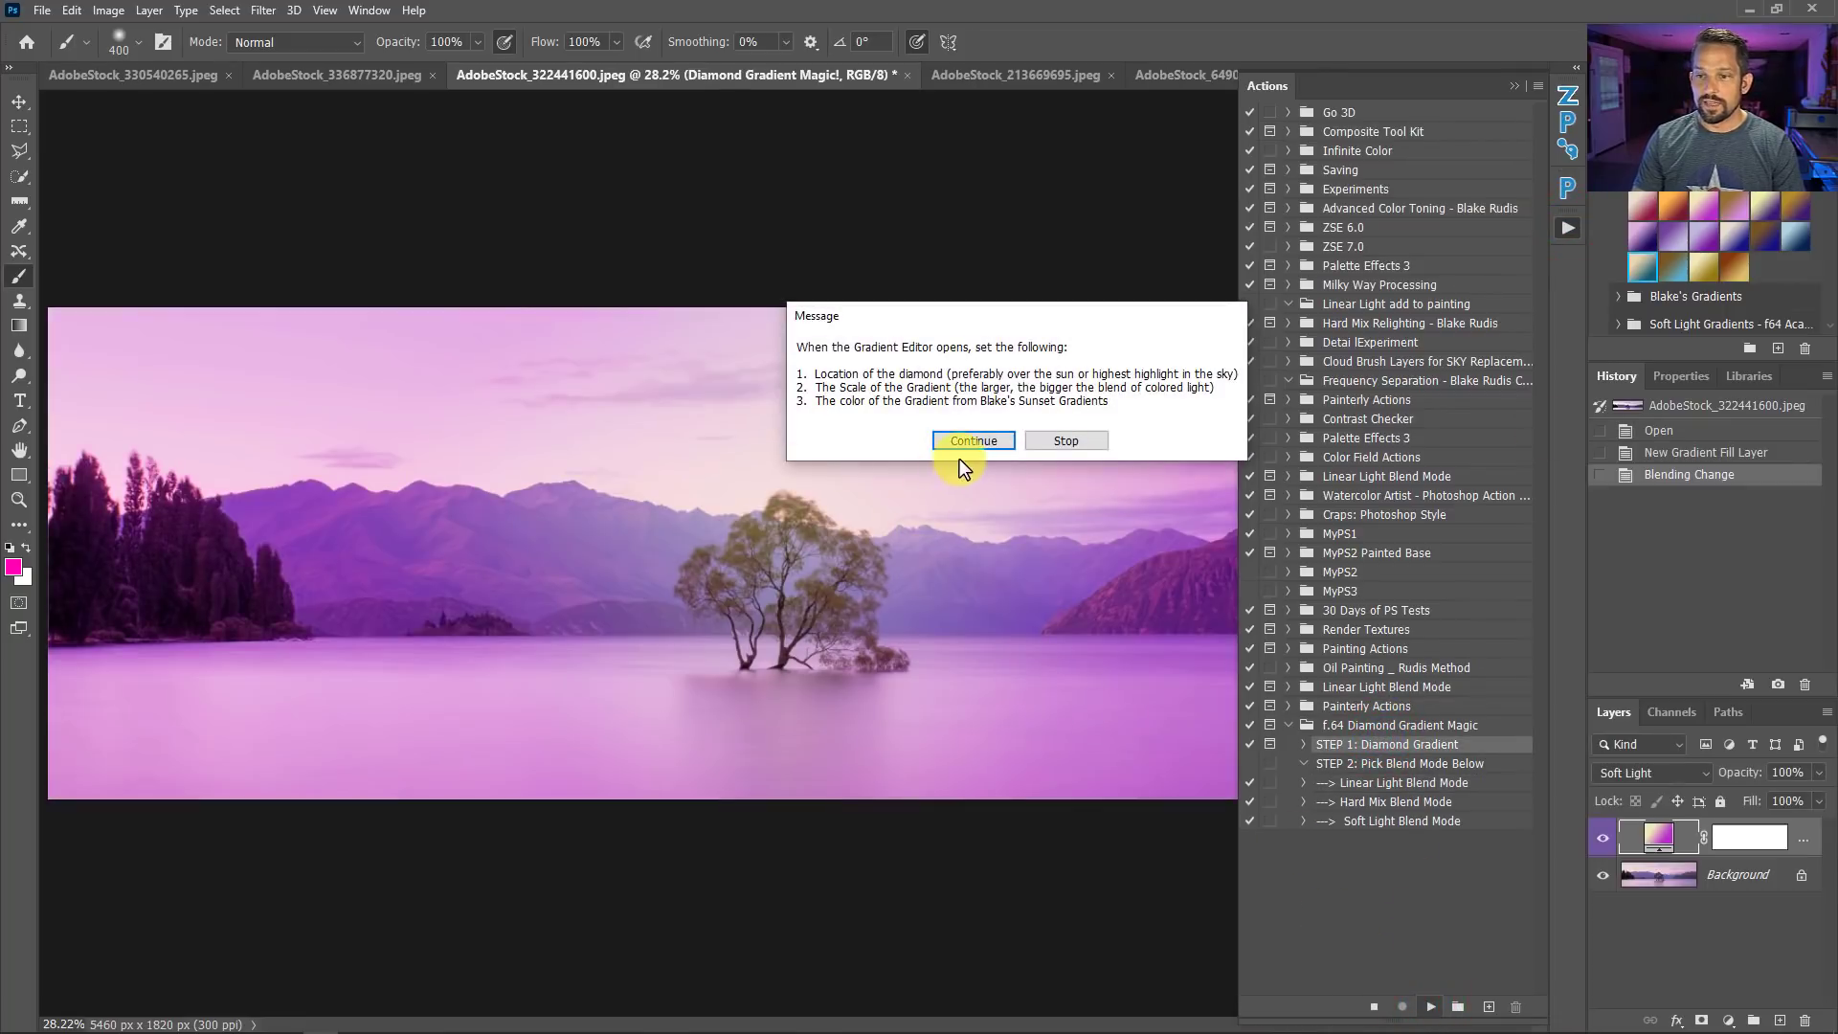
{"action": "left_click", "coordinate": [968, 441]}
{"action": "left_click_drag", "start_coordinate": [791, 542], "coordinate": [786, 643]}
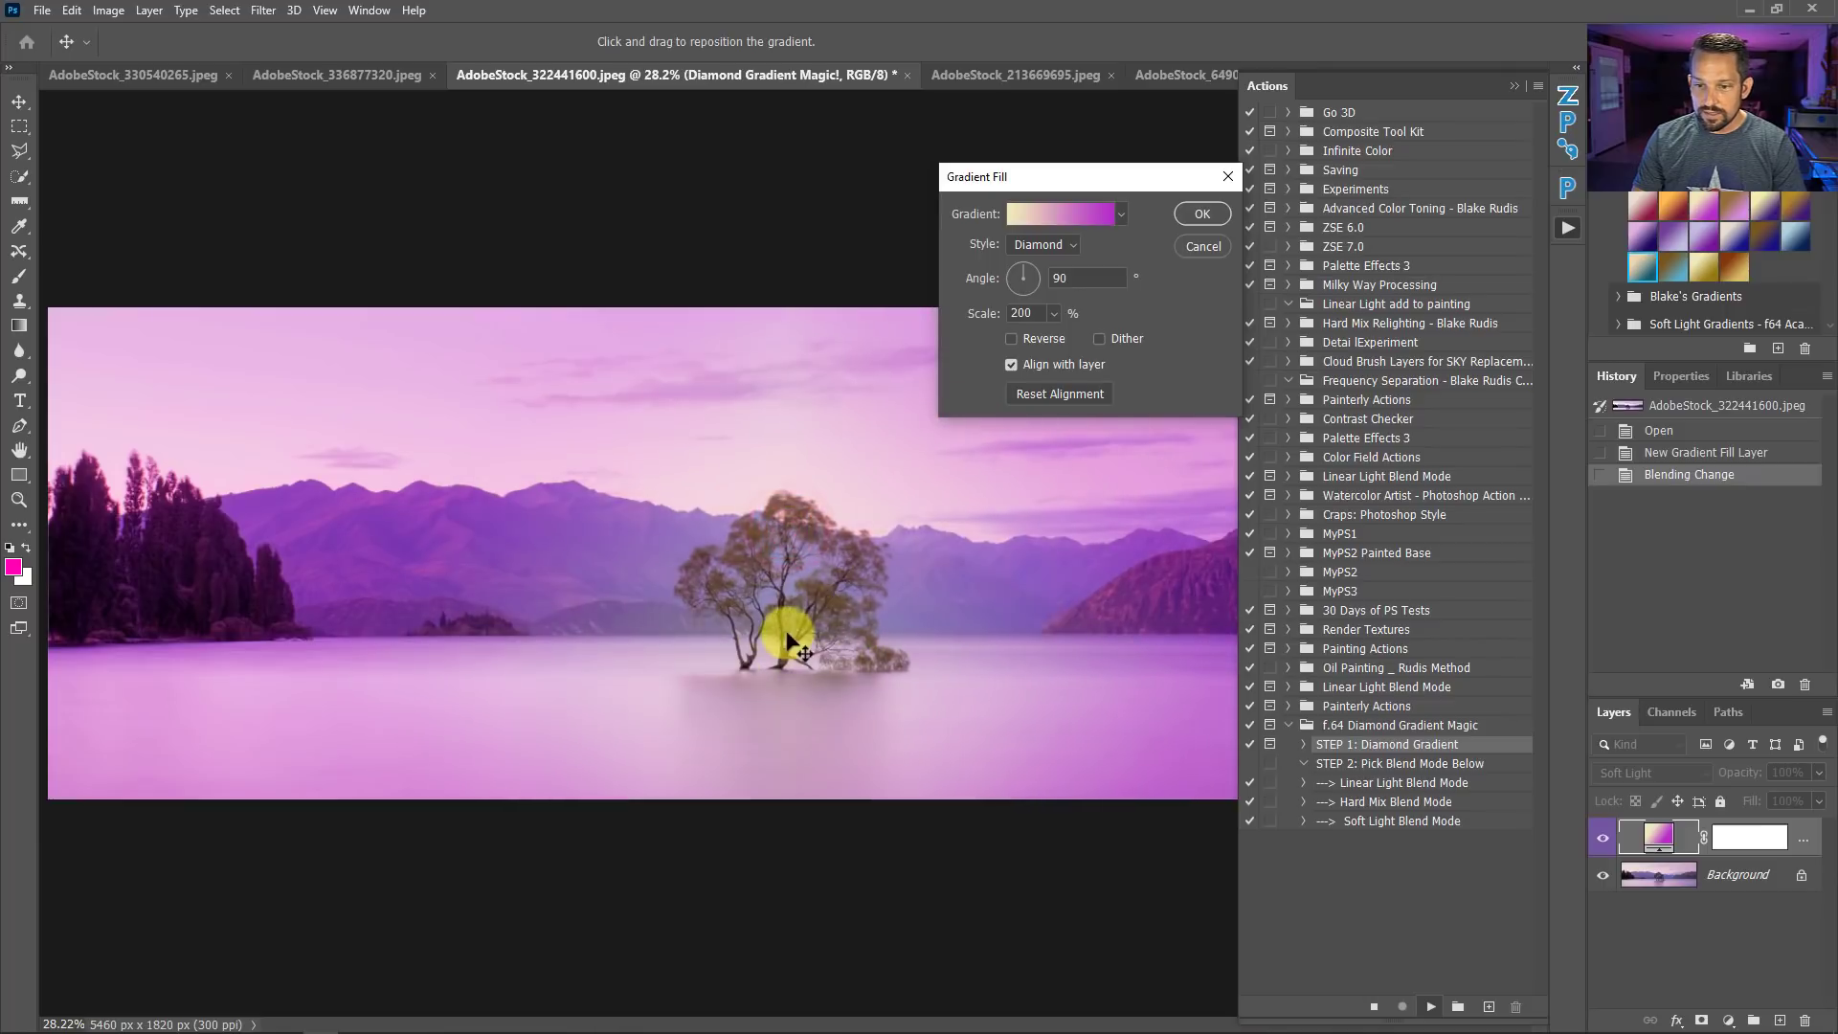
{"action": "left_click", "coordinate": [1203, 213]}
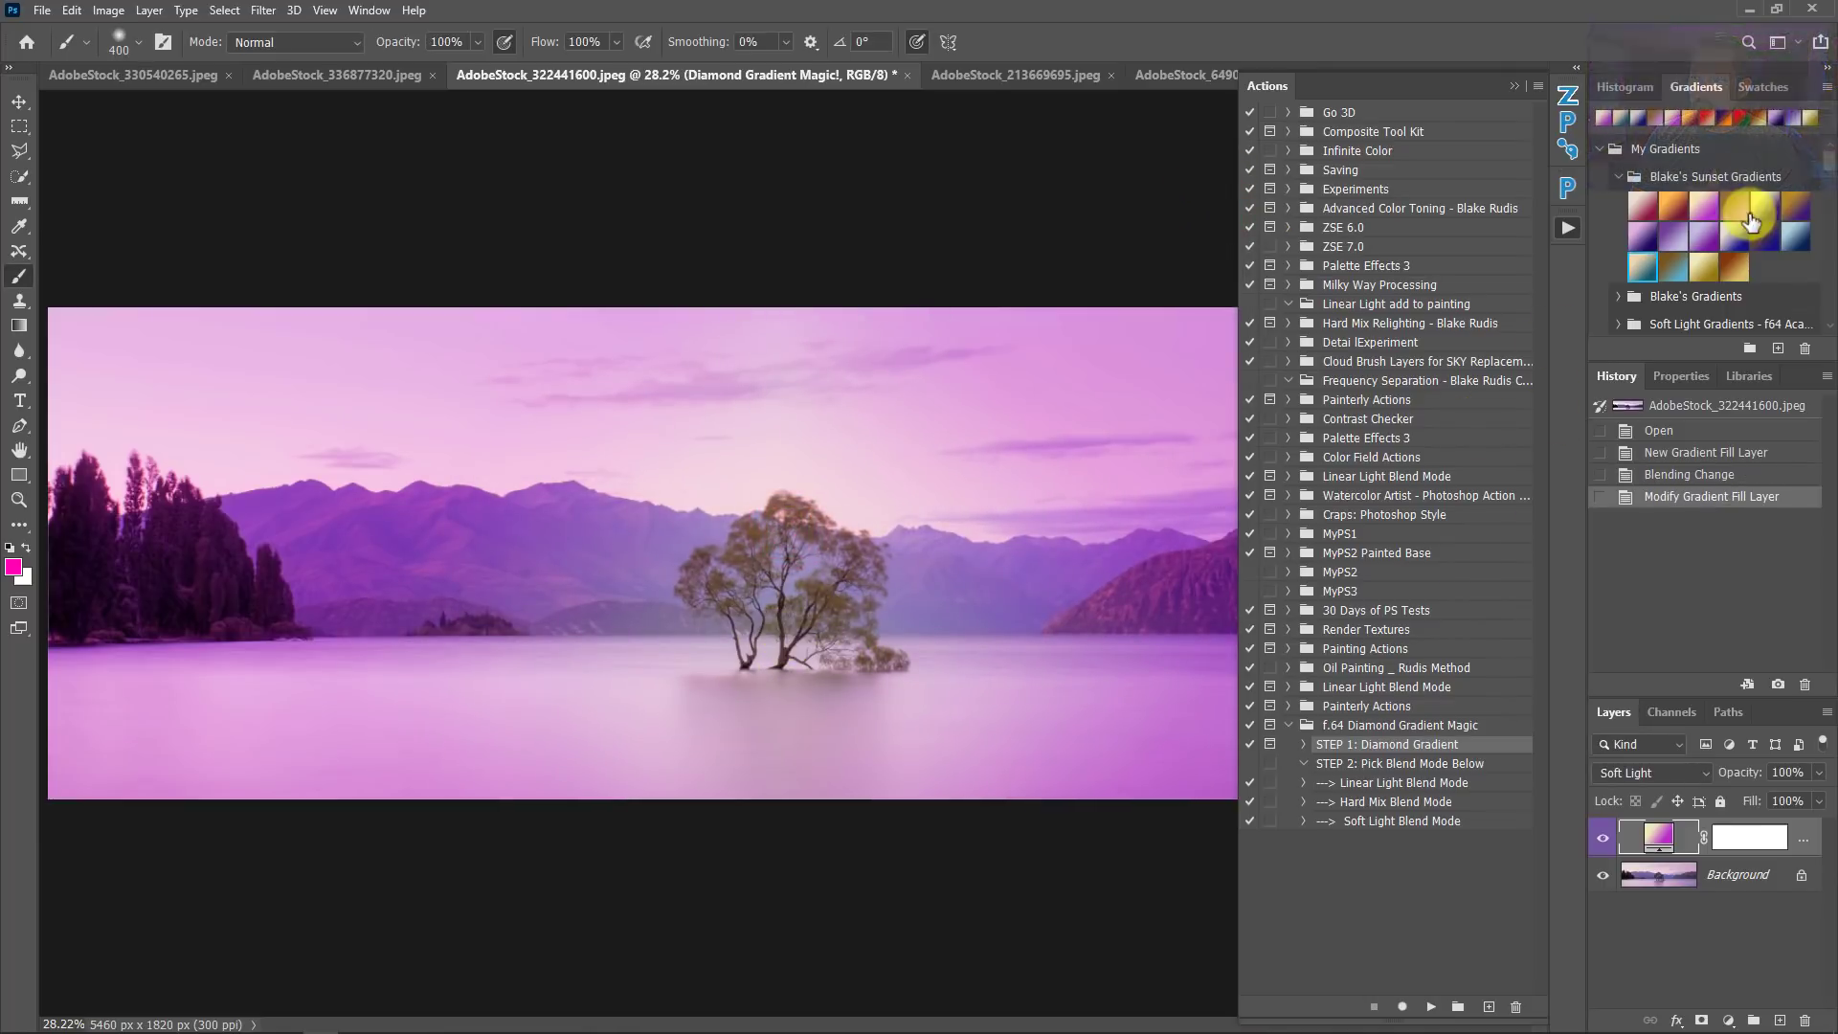
Try a series of Blake's Sunset presets on the lake fill, ending with blue-purple.
{"action": "left_click", "coordinate": [1792, 240]}
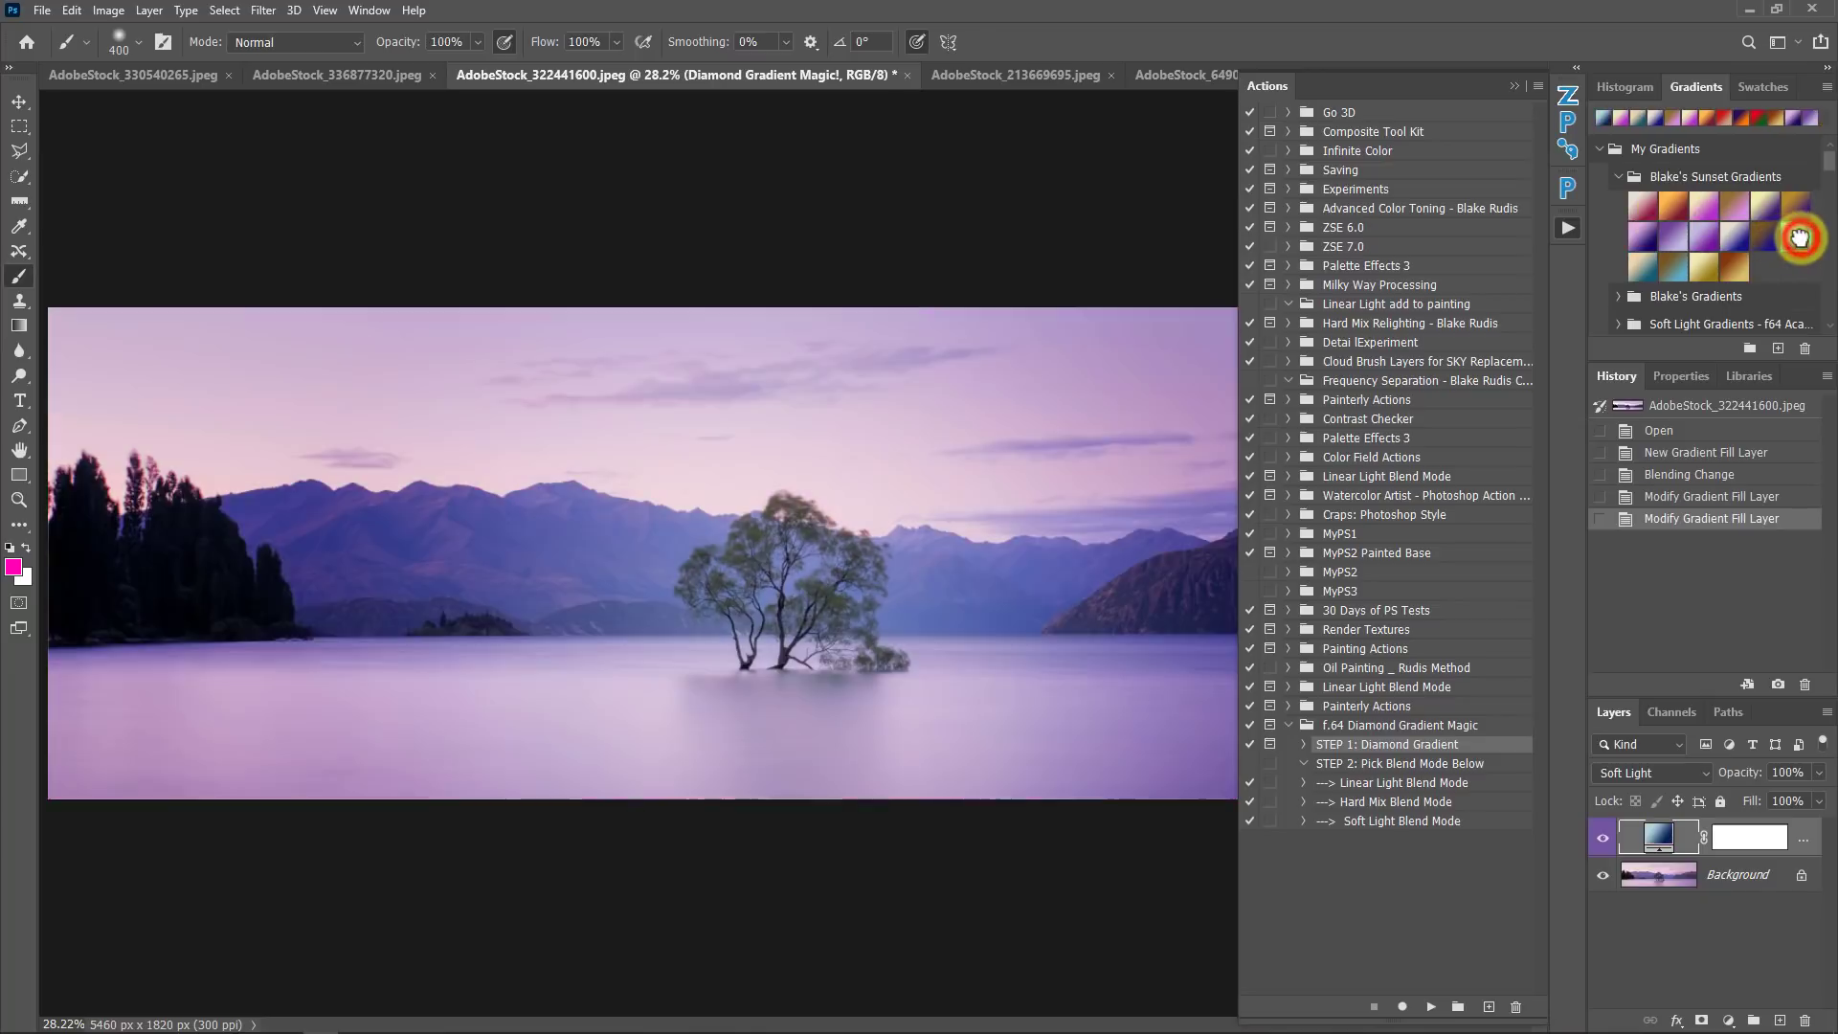
{"action": "left_click", "coordinate": [1764, 235]}
{"action": "left_click", "coordinate": [1735, 234]}
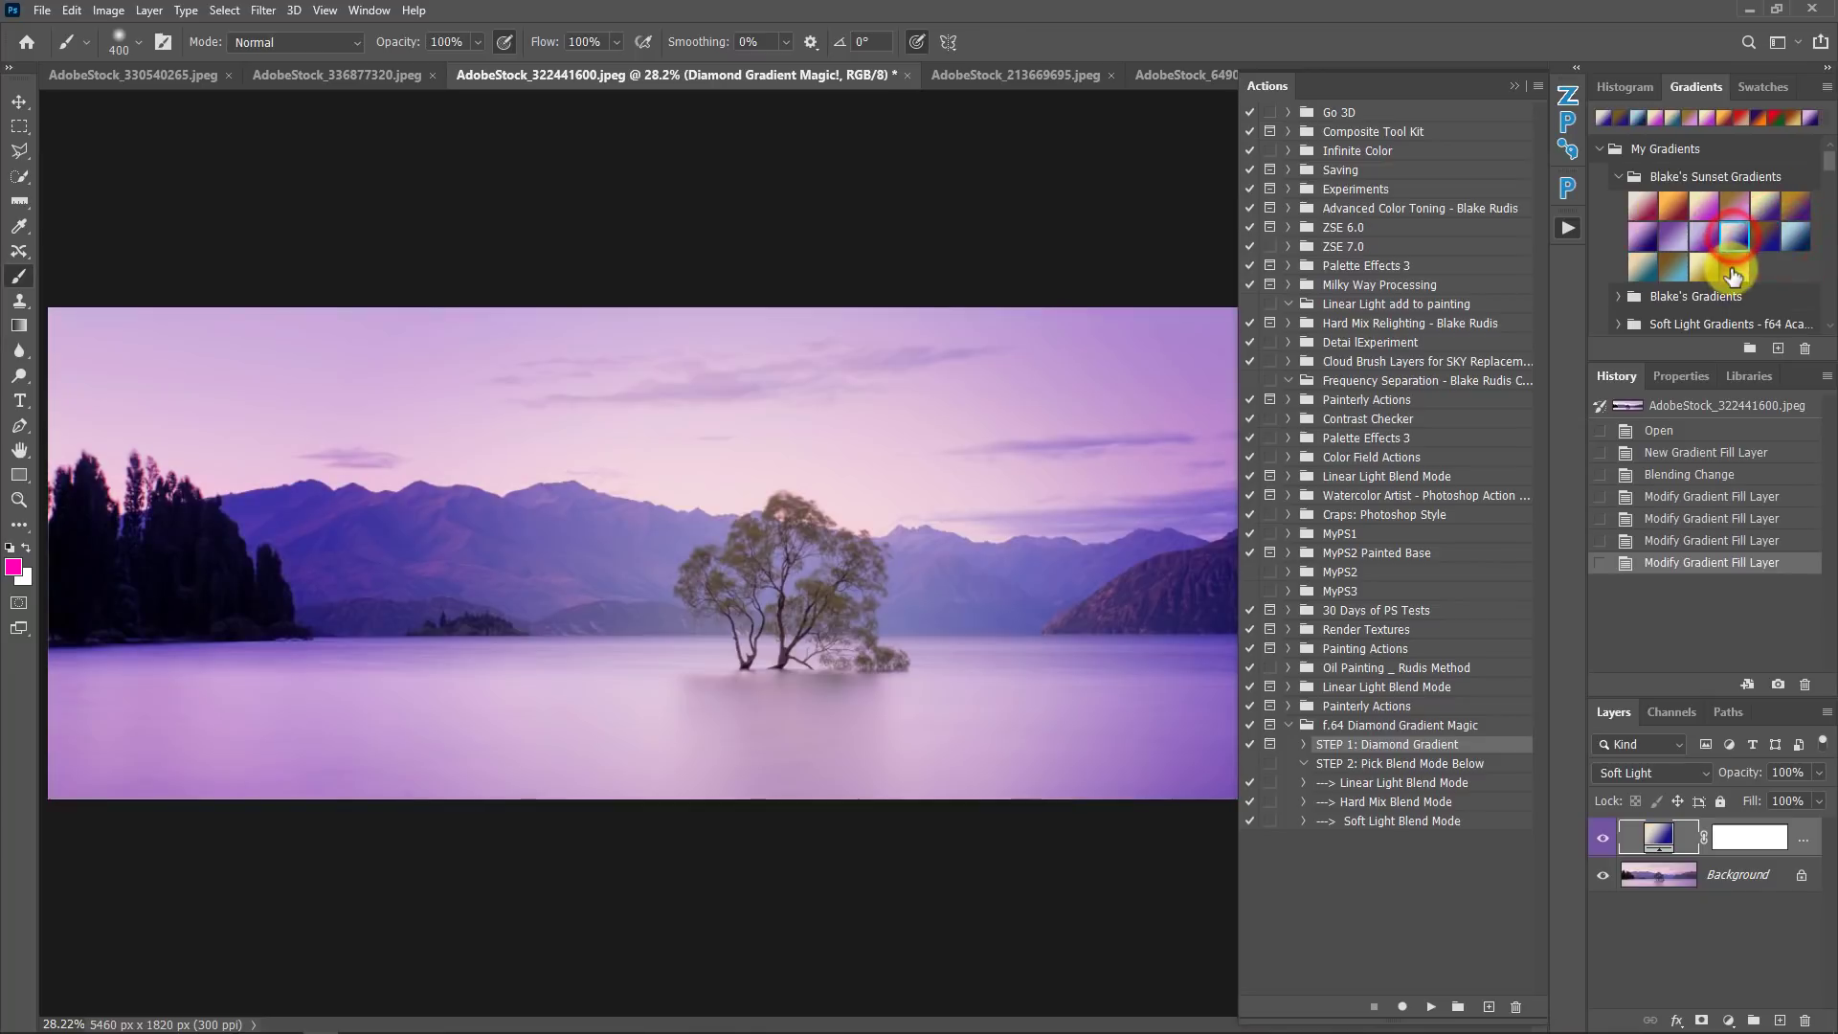
{"action": "left_click", "coordinate": [1722, 270]}
{"action": "left_click", "coordinate": [1703, 269]}
{"action": "left_click", "coordinate": [1673, 270]}
{"action": "left_click", "coordinate": [1642, 268]}
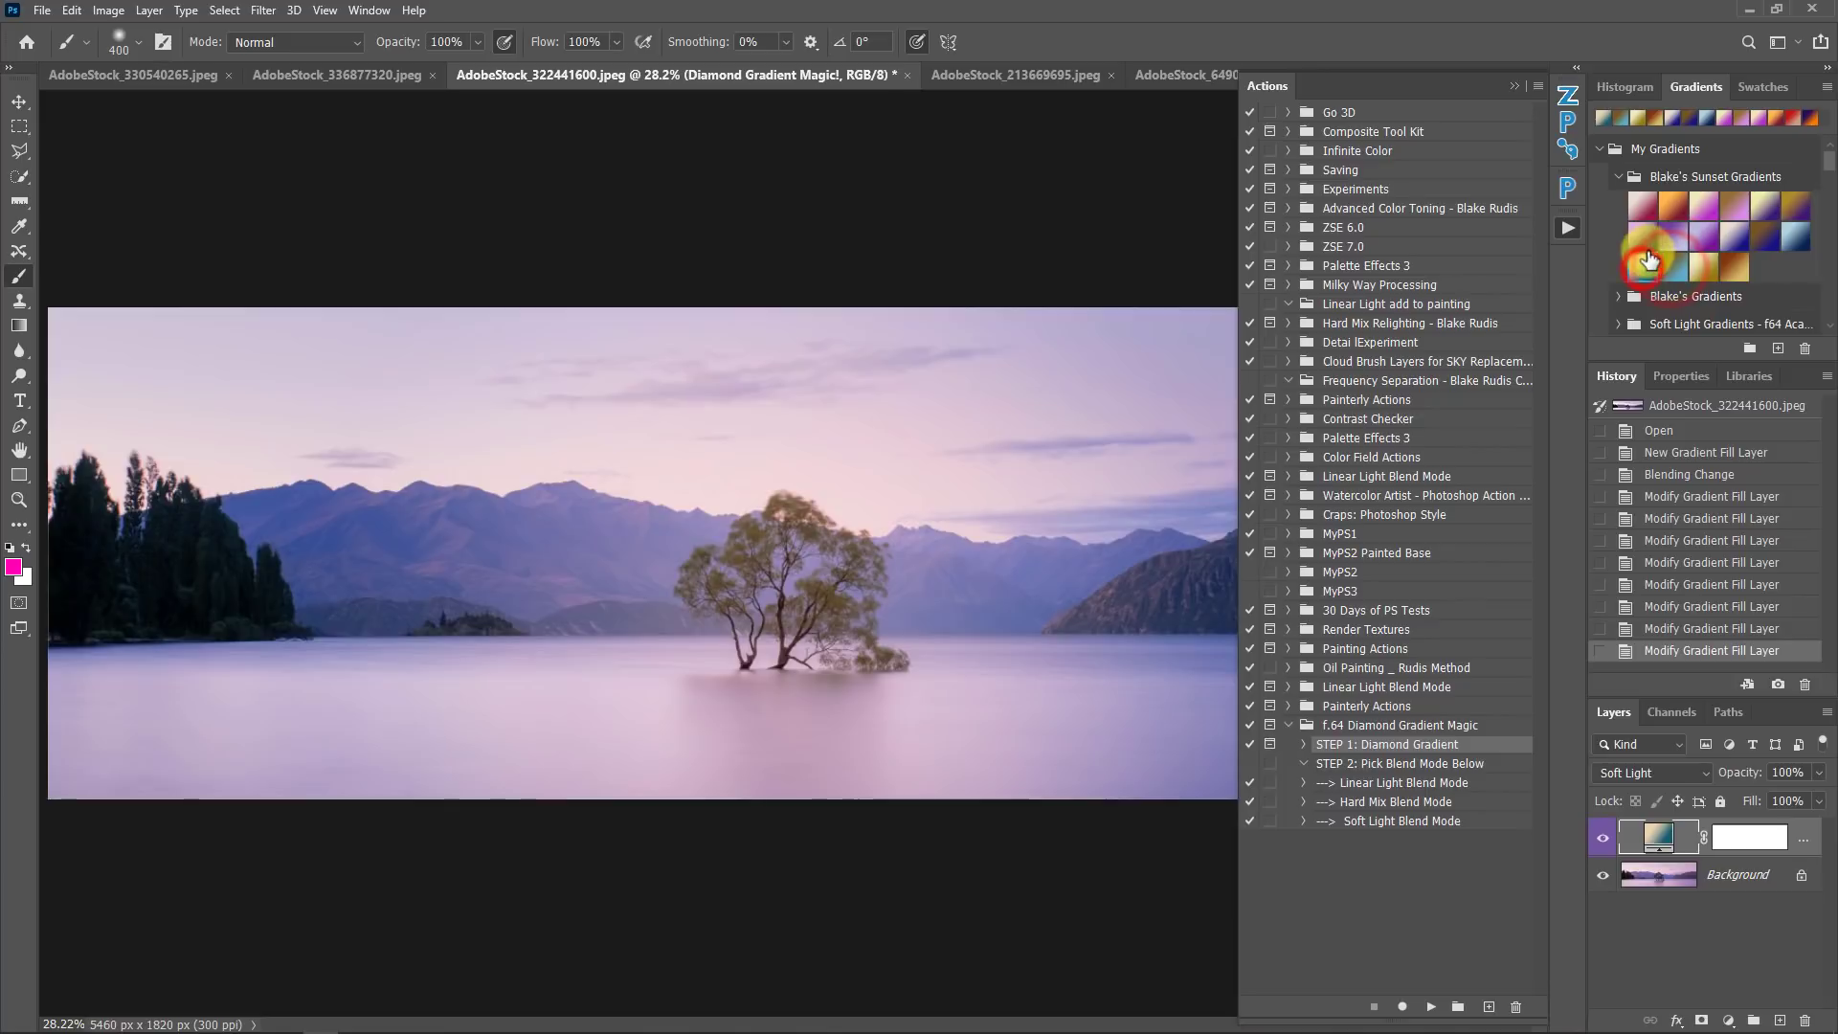
{"action": "left_click", "coordinate": [1797, 240]}
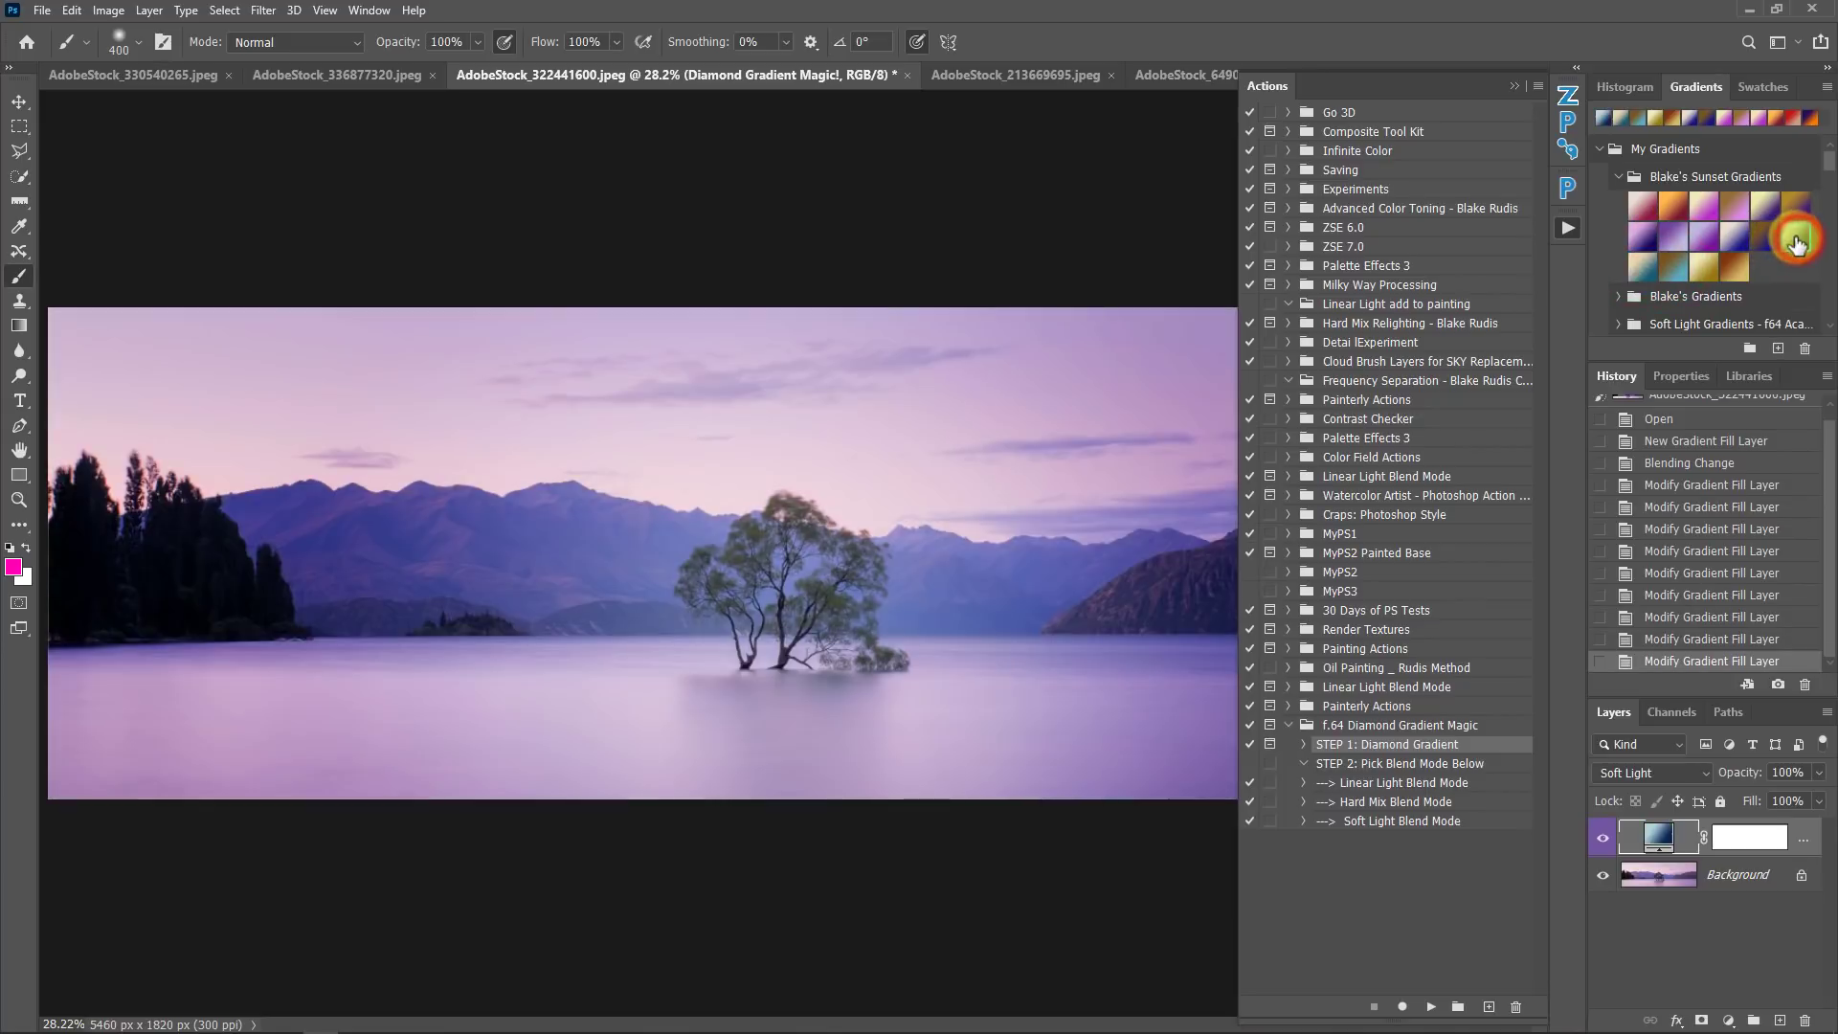
Collapse Actions, compare with the fill hidden, then settle on purple after trying pink-orange and gold.
{"action": "left_click", "coordinate": [1515, 87]}
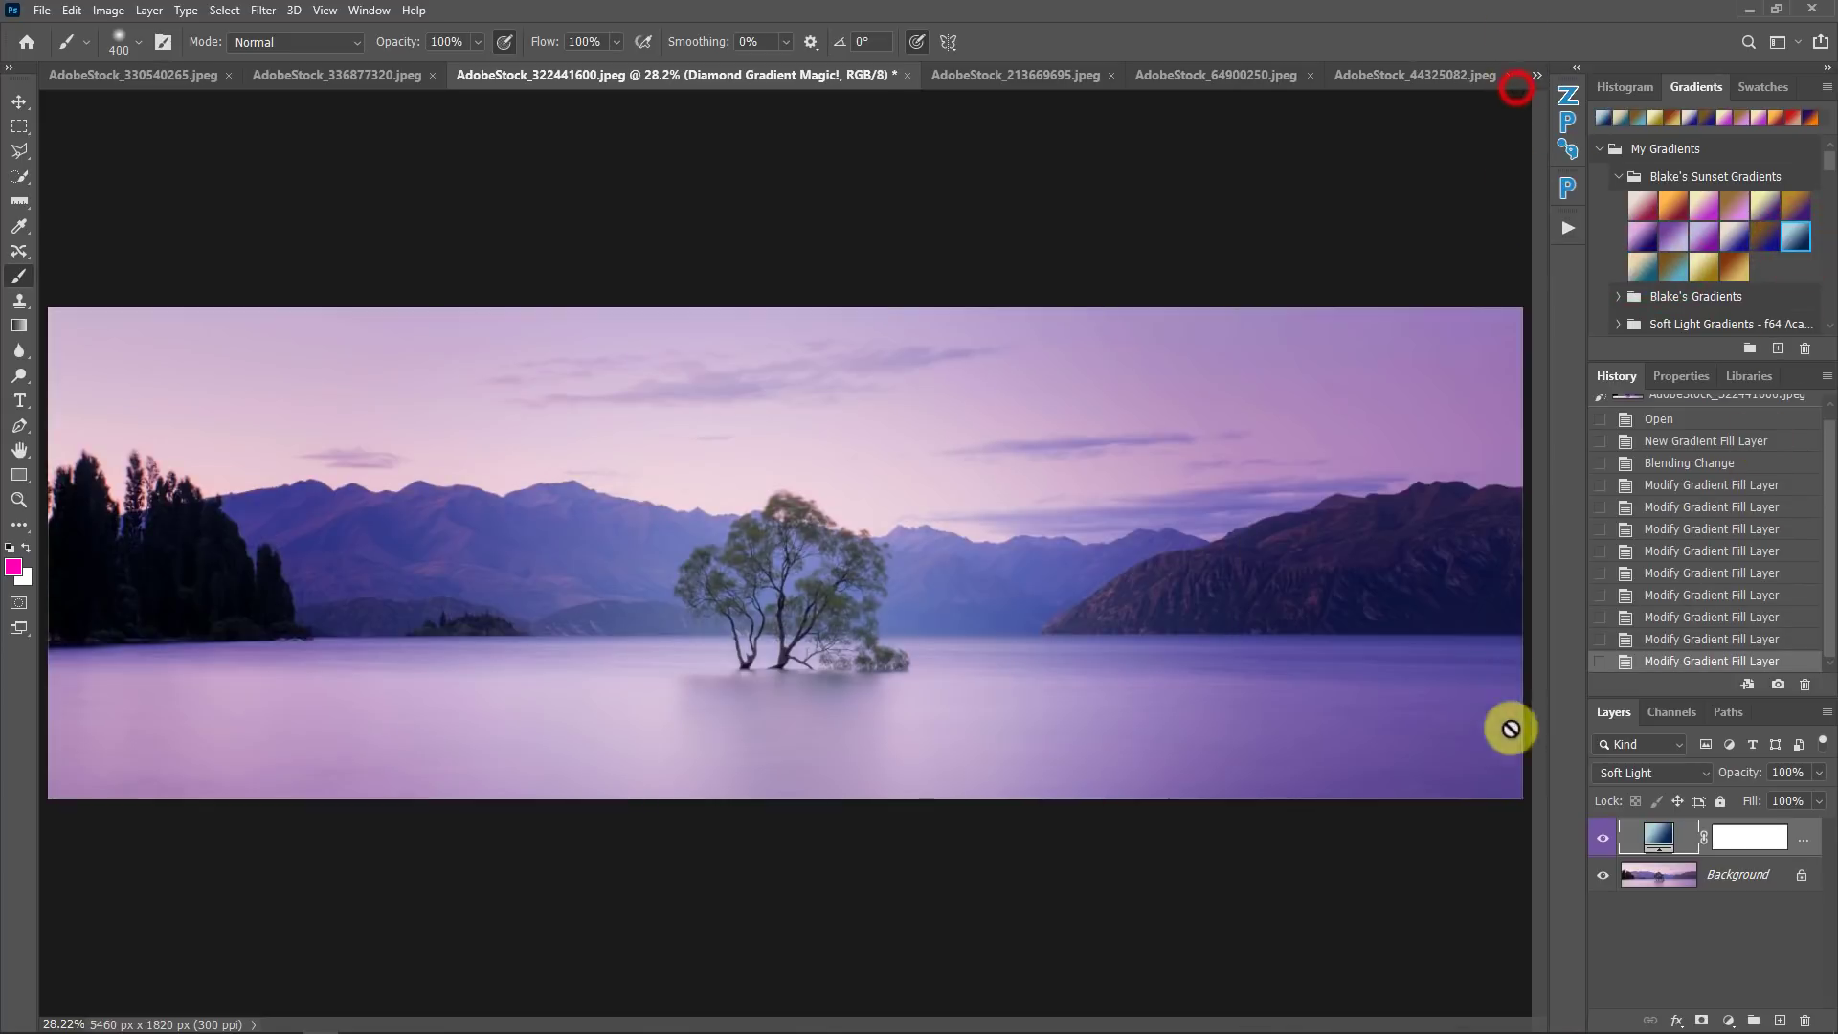
{"action": "left_click", "coordinate": [1605, 839]}
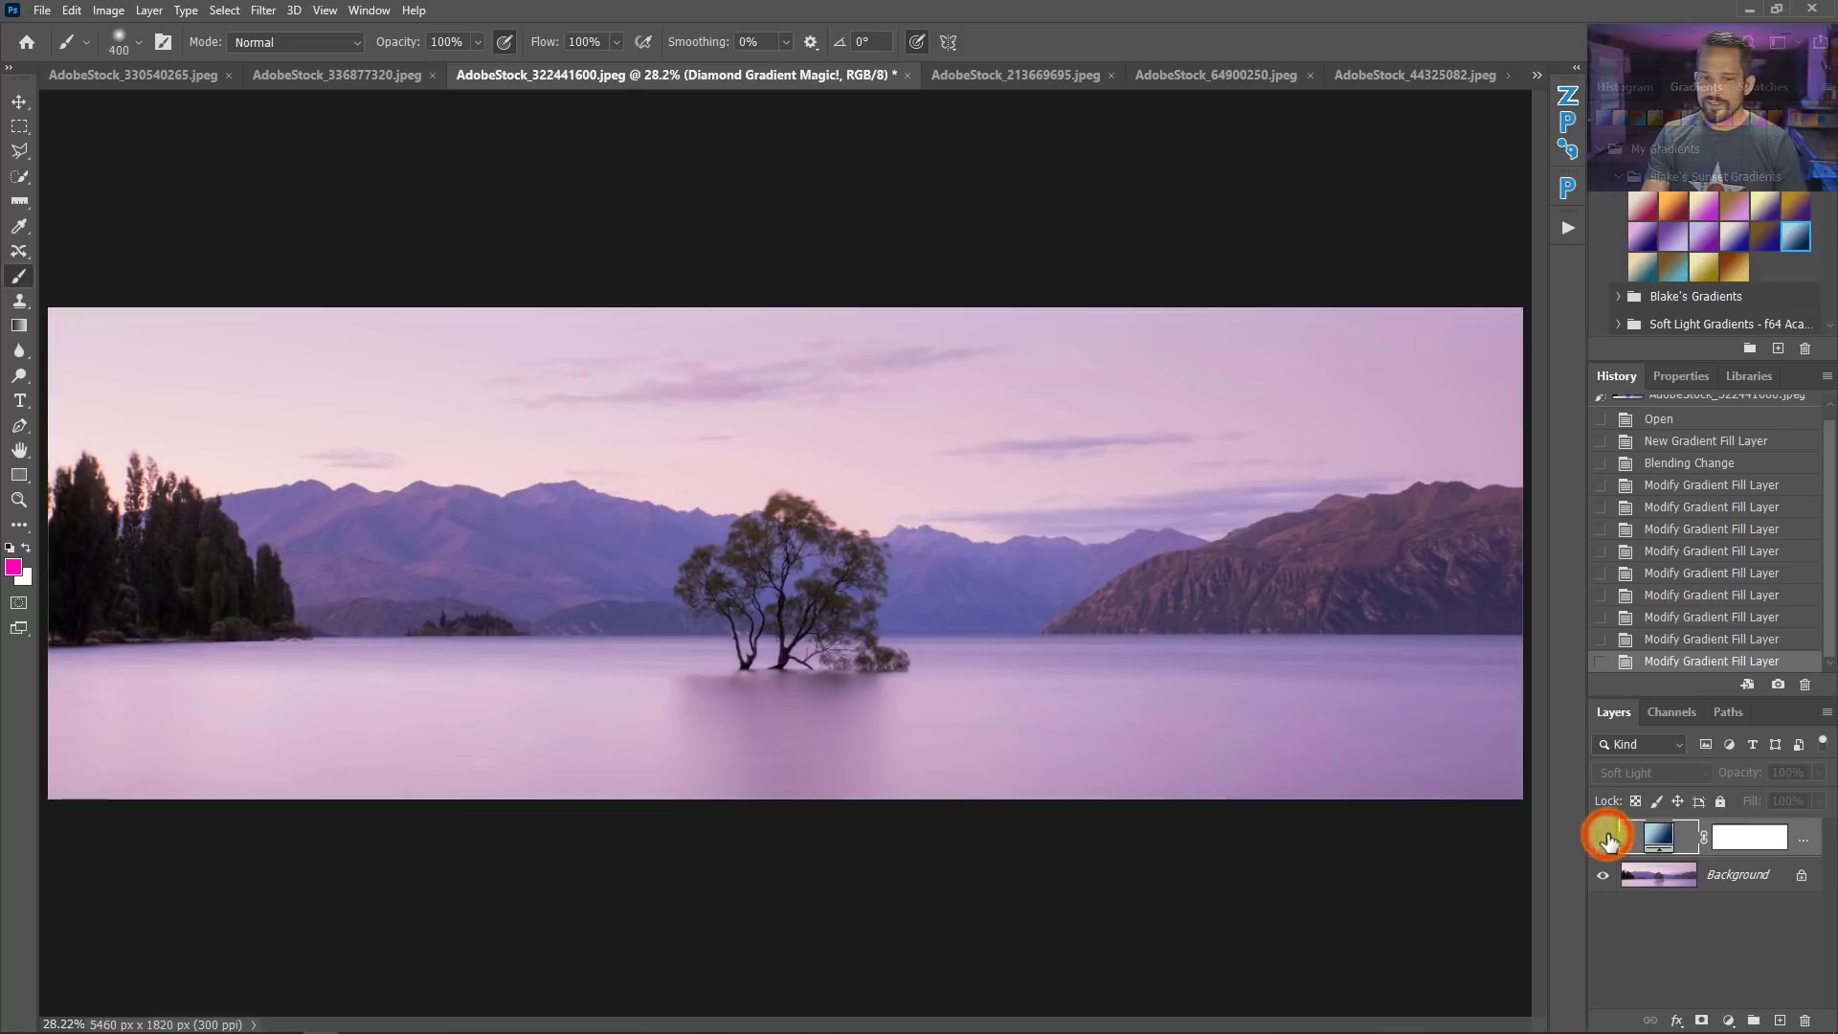
{"action": "left_click", "coordinate": [1607, 839]}
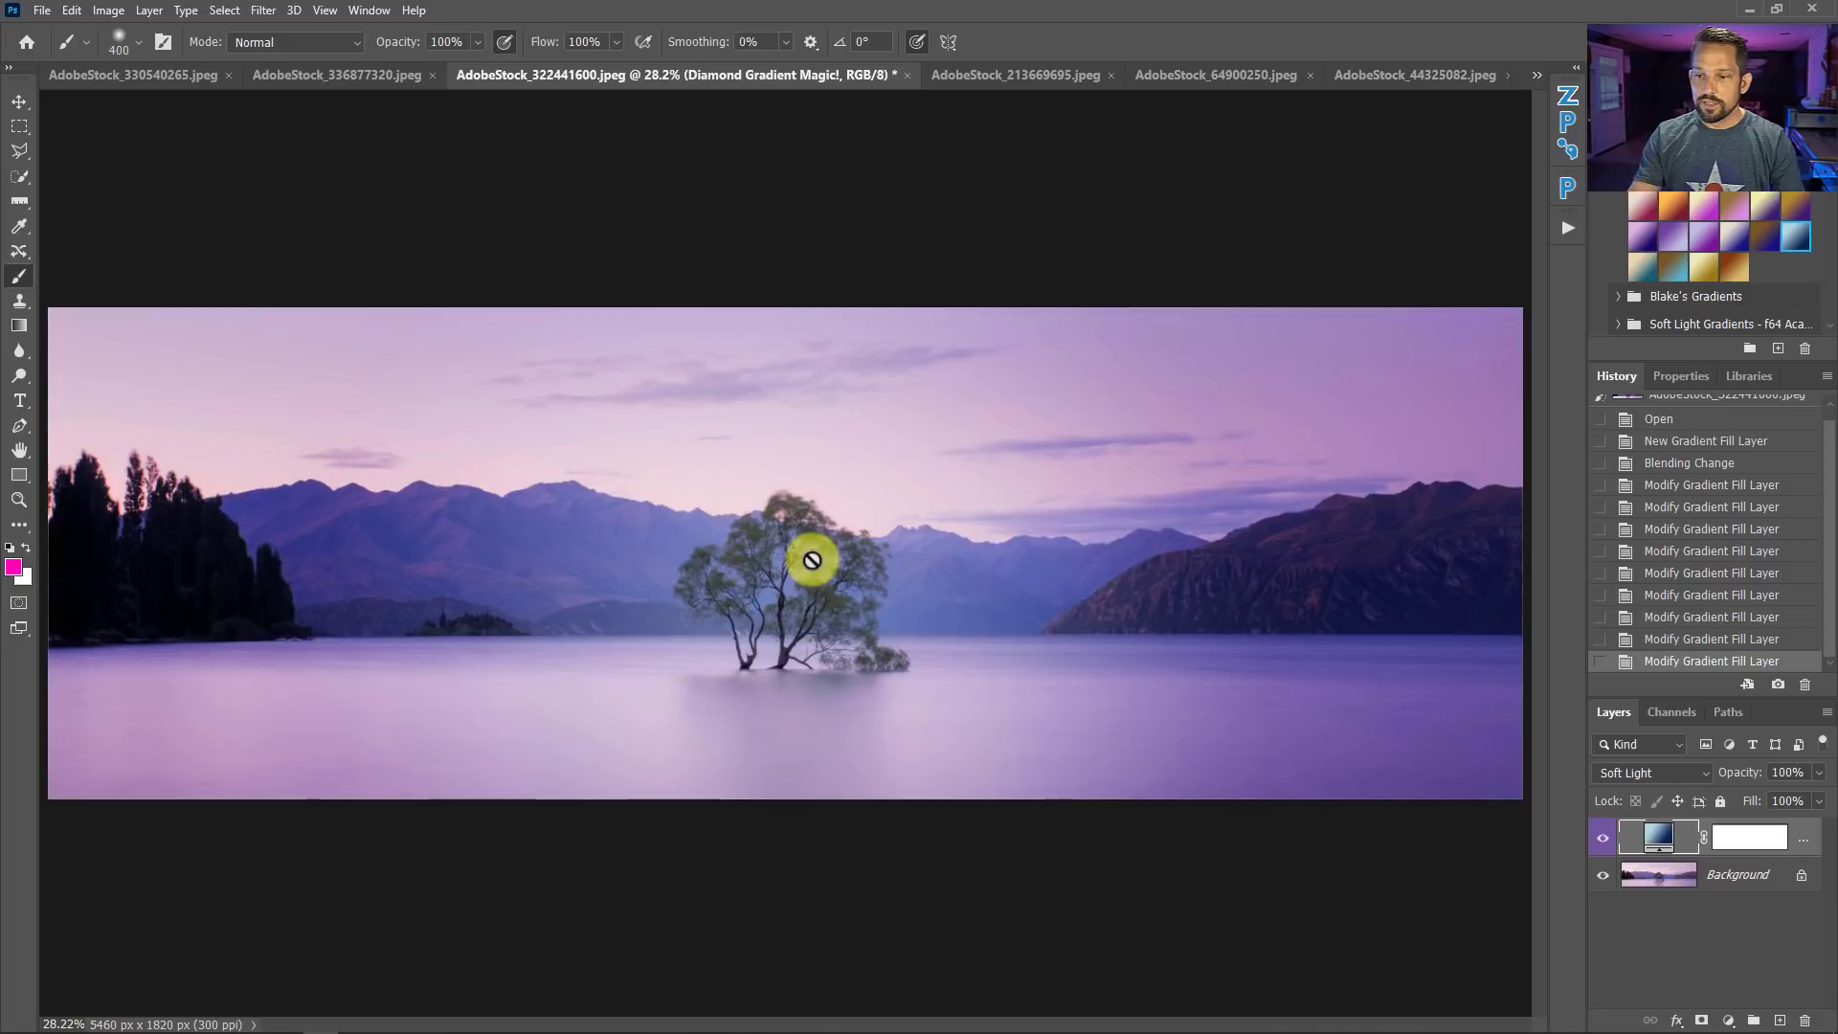
{"action": "left_click", "coordinate": [1604, 840]}
{"action": "left_click", "coordinate": [1604, 839]}
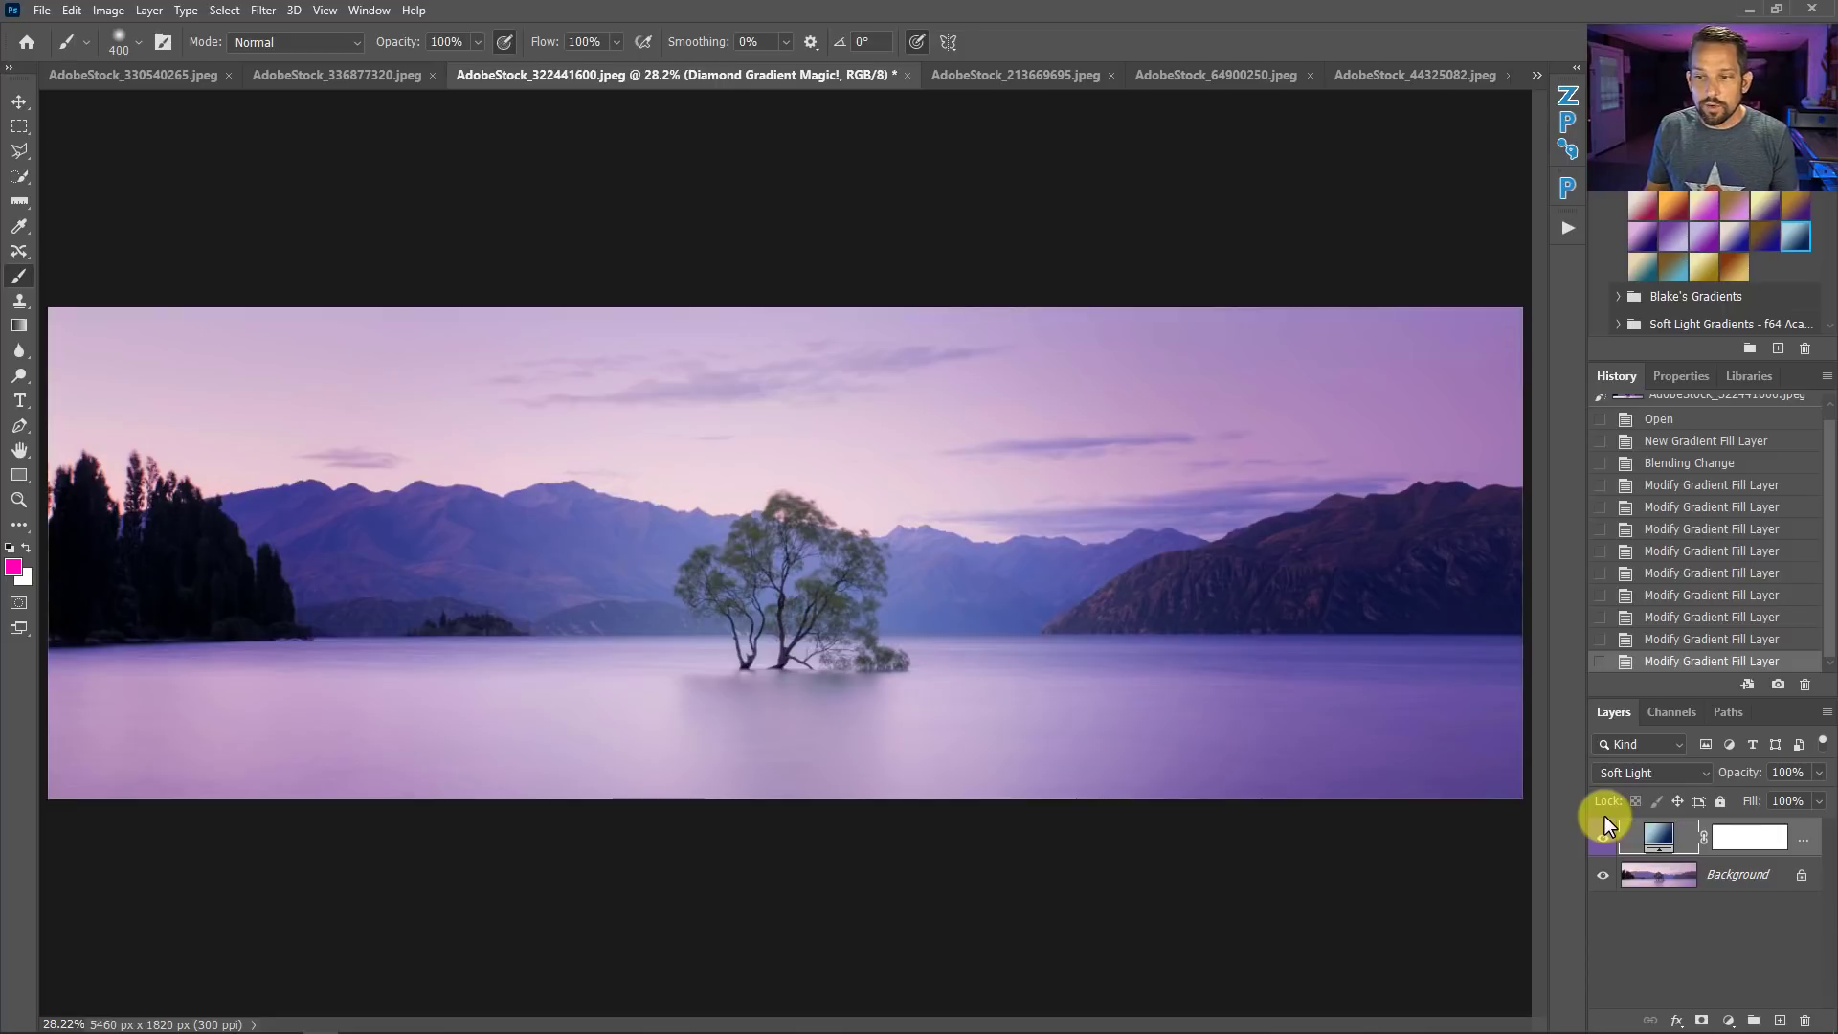
{"action": "left_click", "coordinate": [1604, 839]}
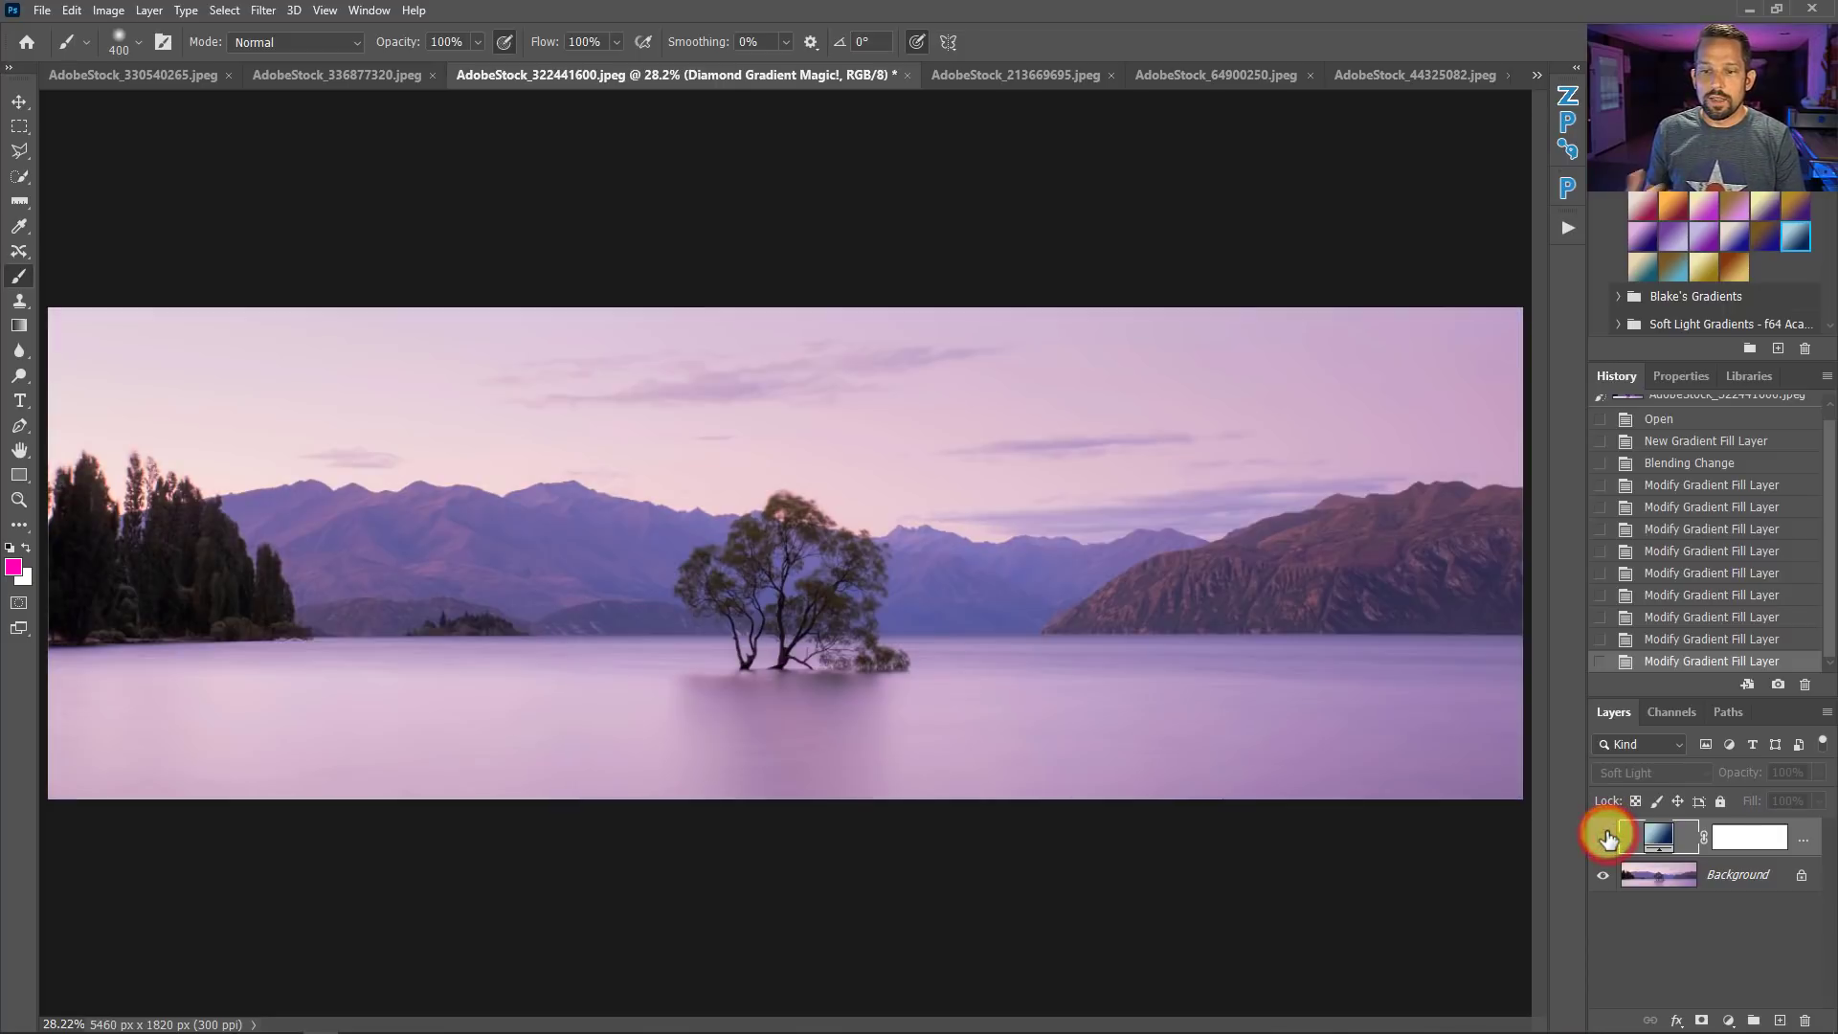
{"action": "left_click", "coordinate": [1605, 838]}
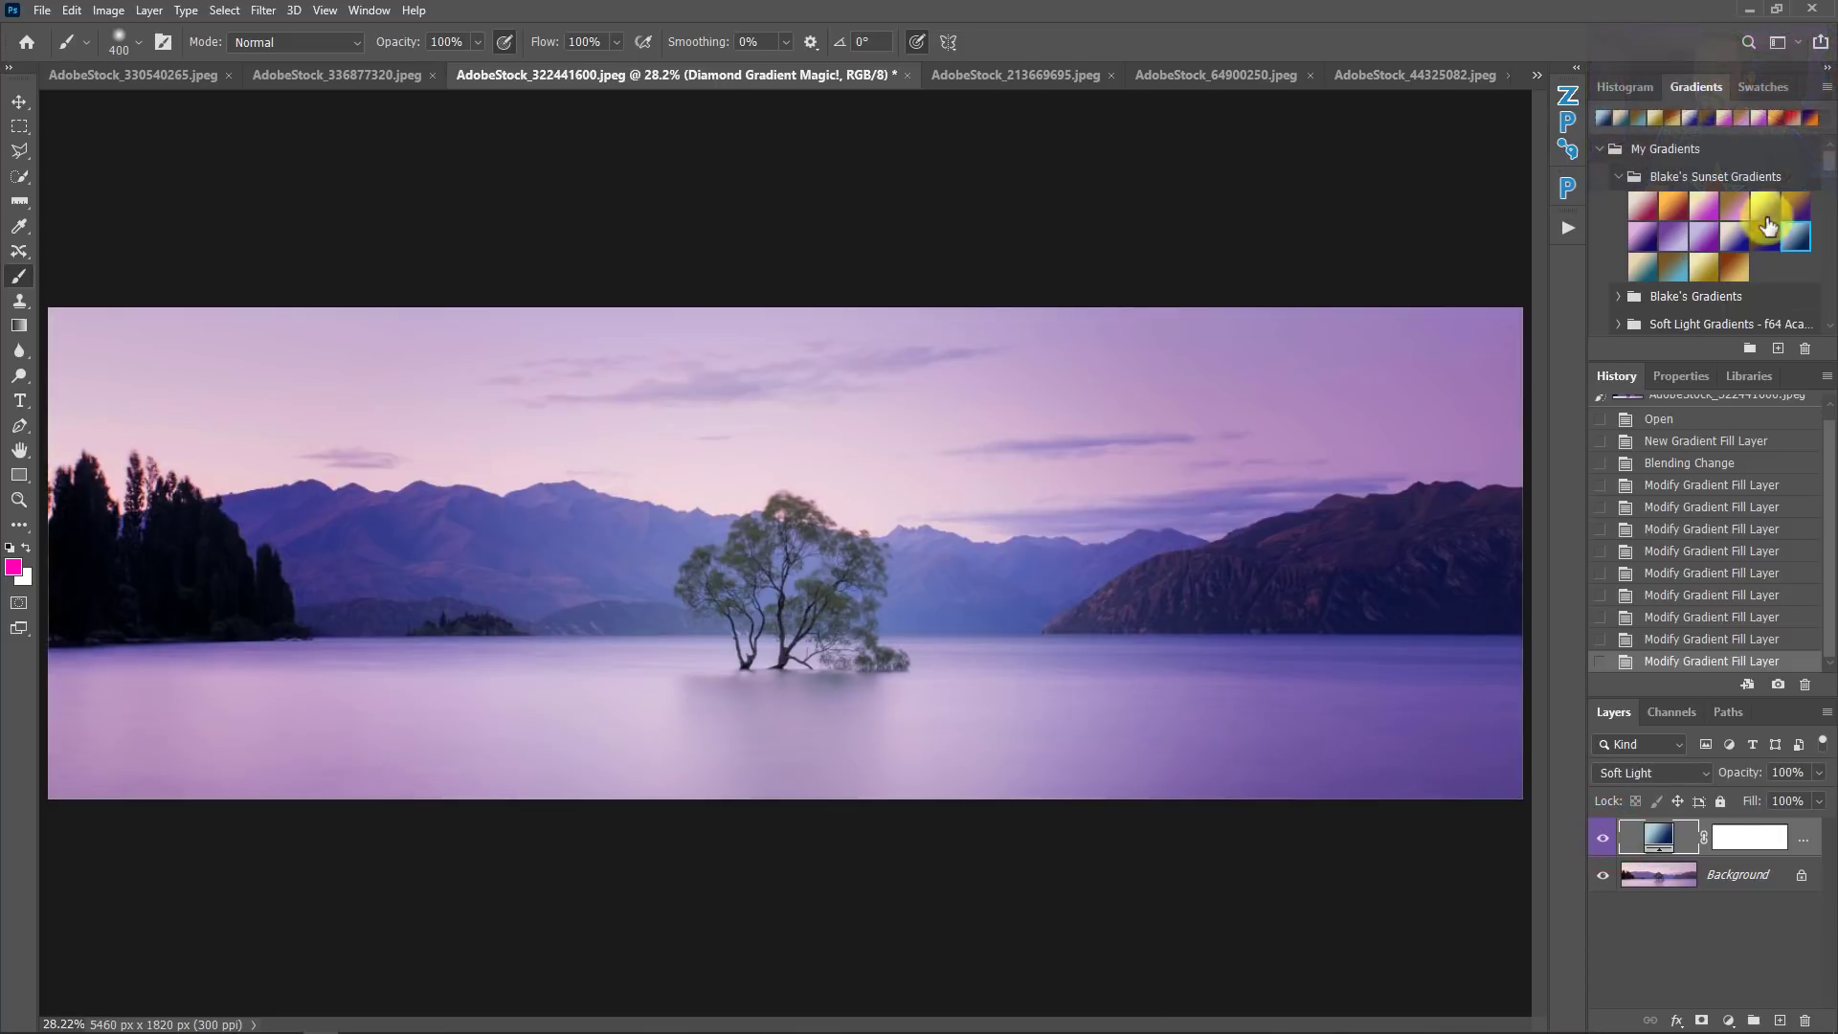
{"action": "left_click", "coordinate": [1728, 274]}
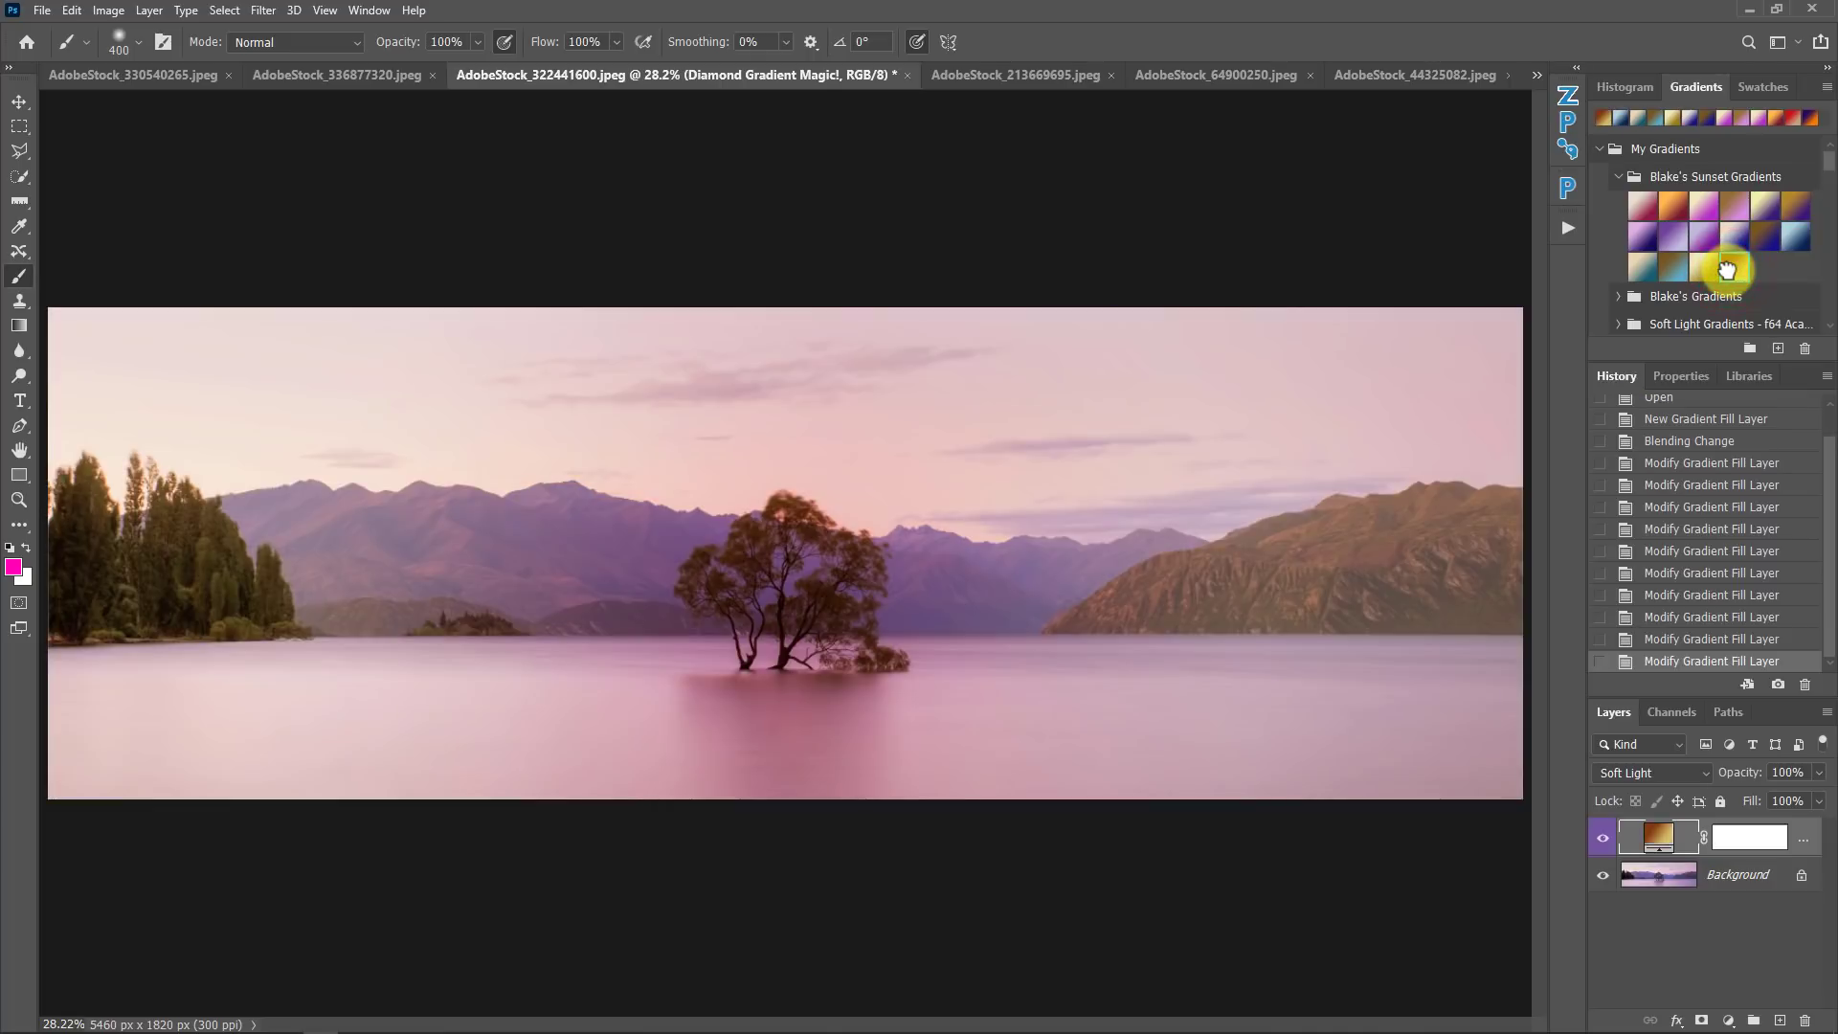
{"action": "left_click", "coordinate": [1709, 264]}
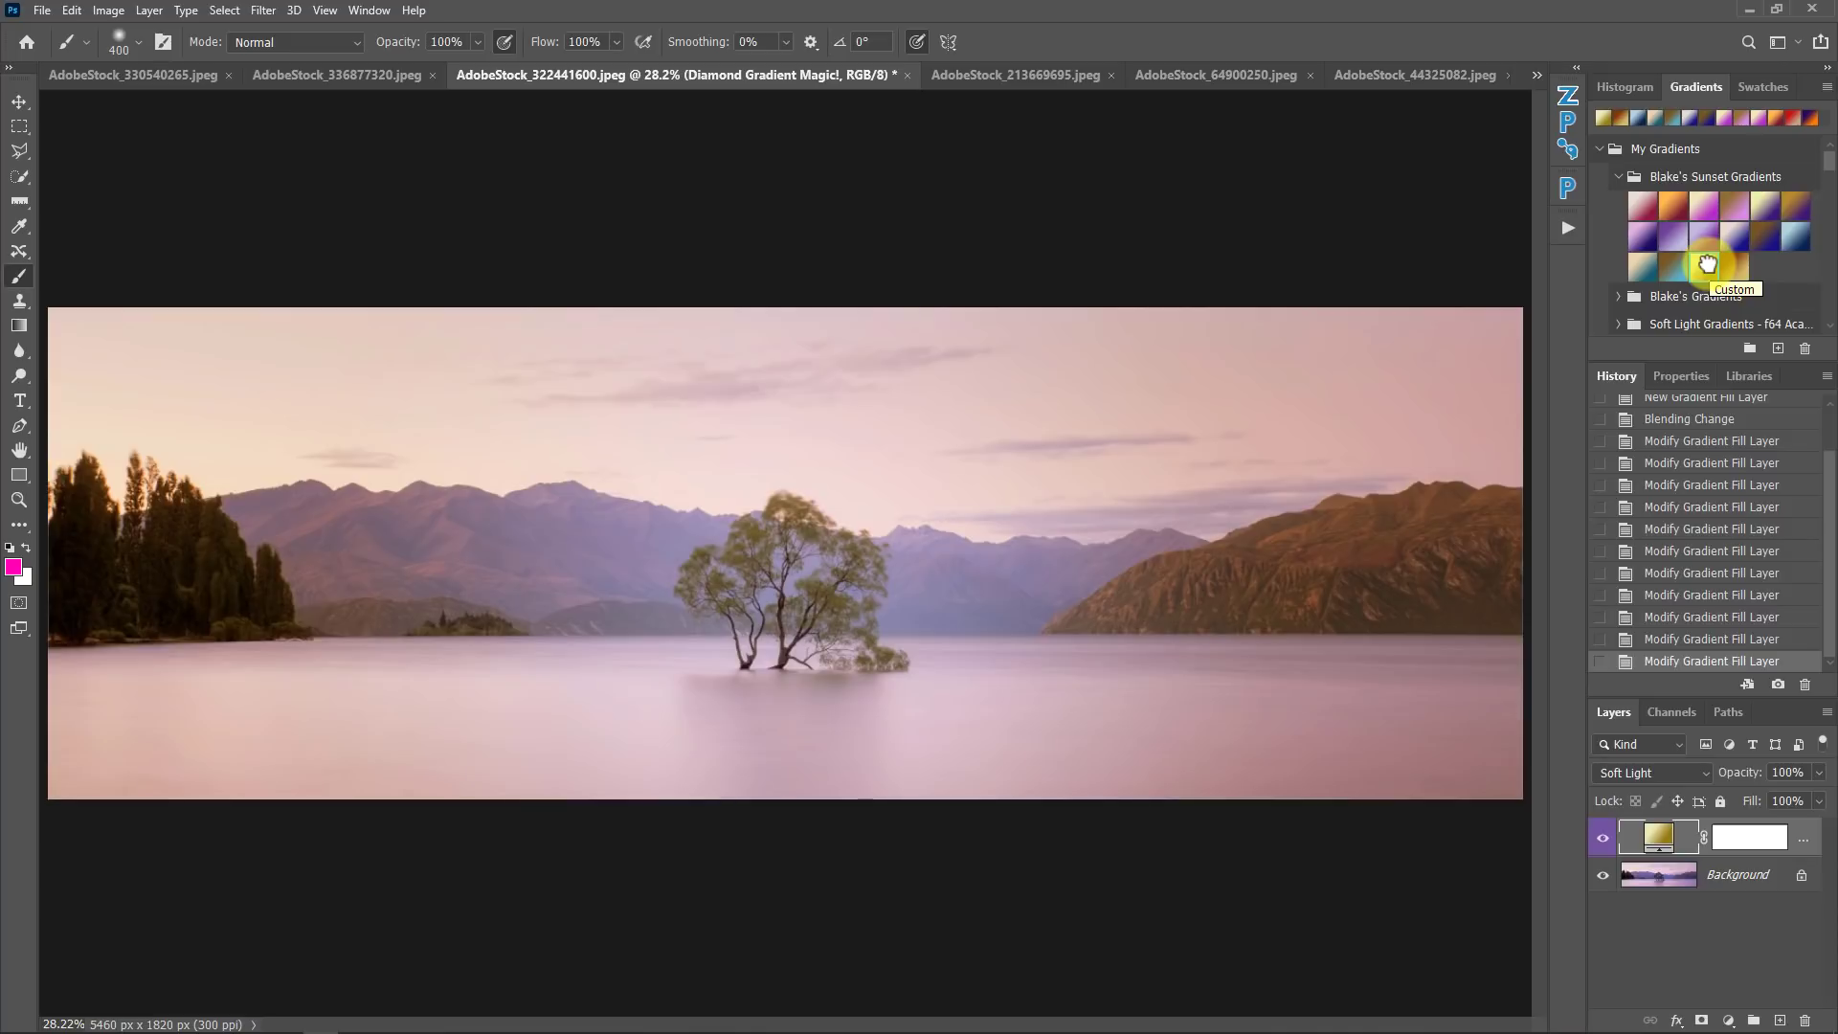
{"action": "left_click", "coordinate": [1648, 240]}
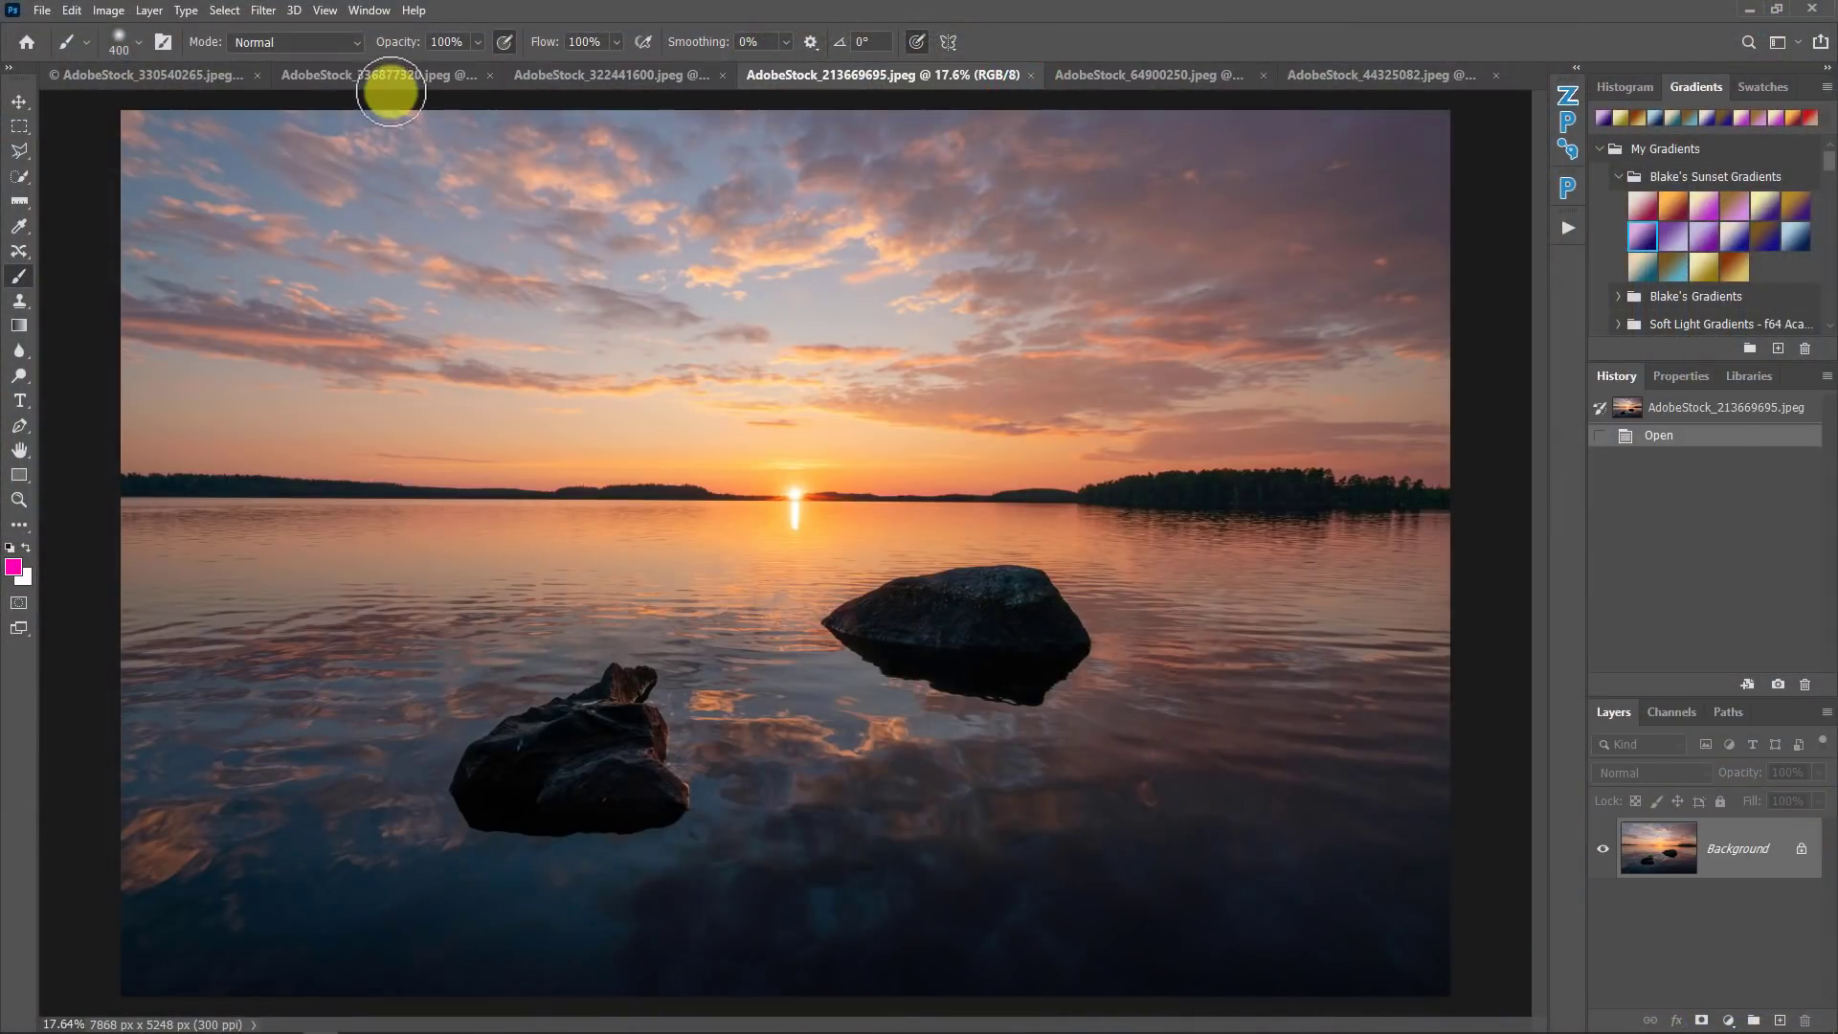
On the rocky lake sunset photo, run STEP 1: Diamond Gradient and centre the diamond on the sun.
{"action": "left_click", "coordinate": [383, 76]}
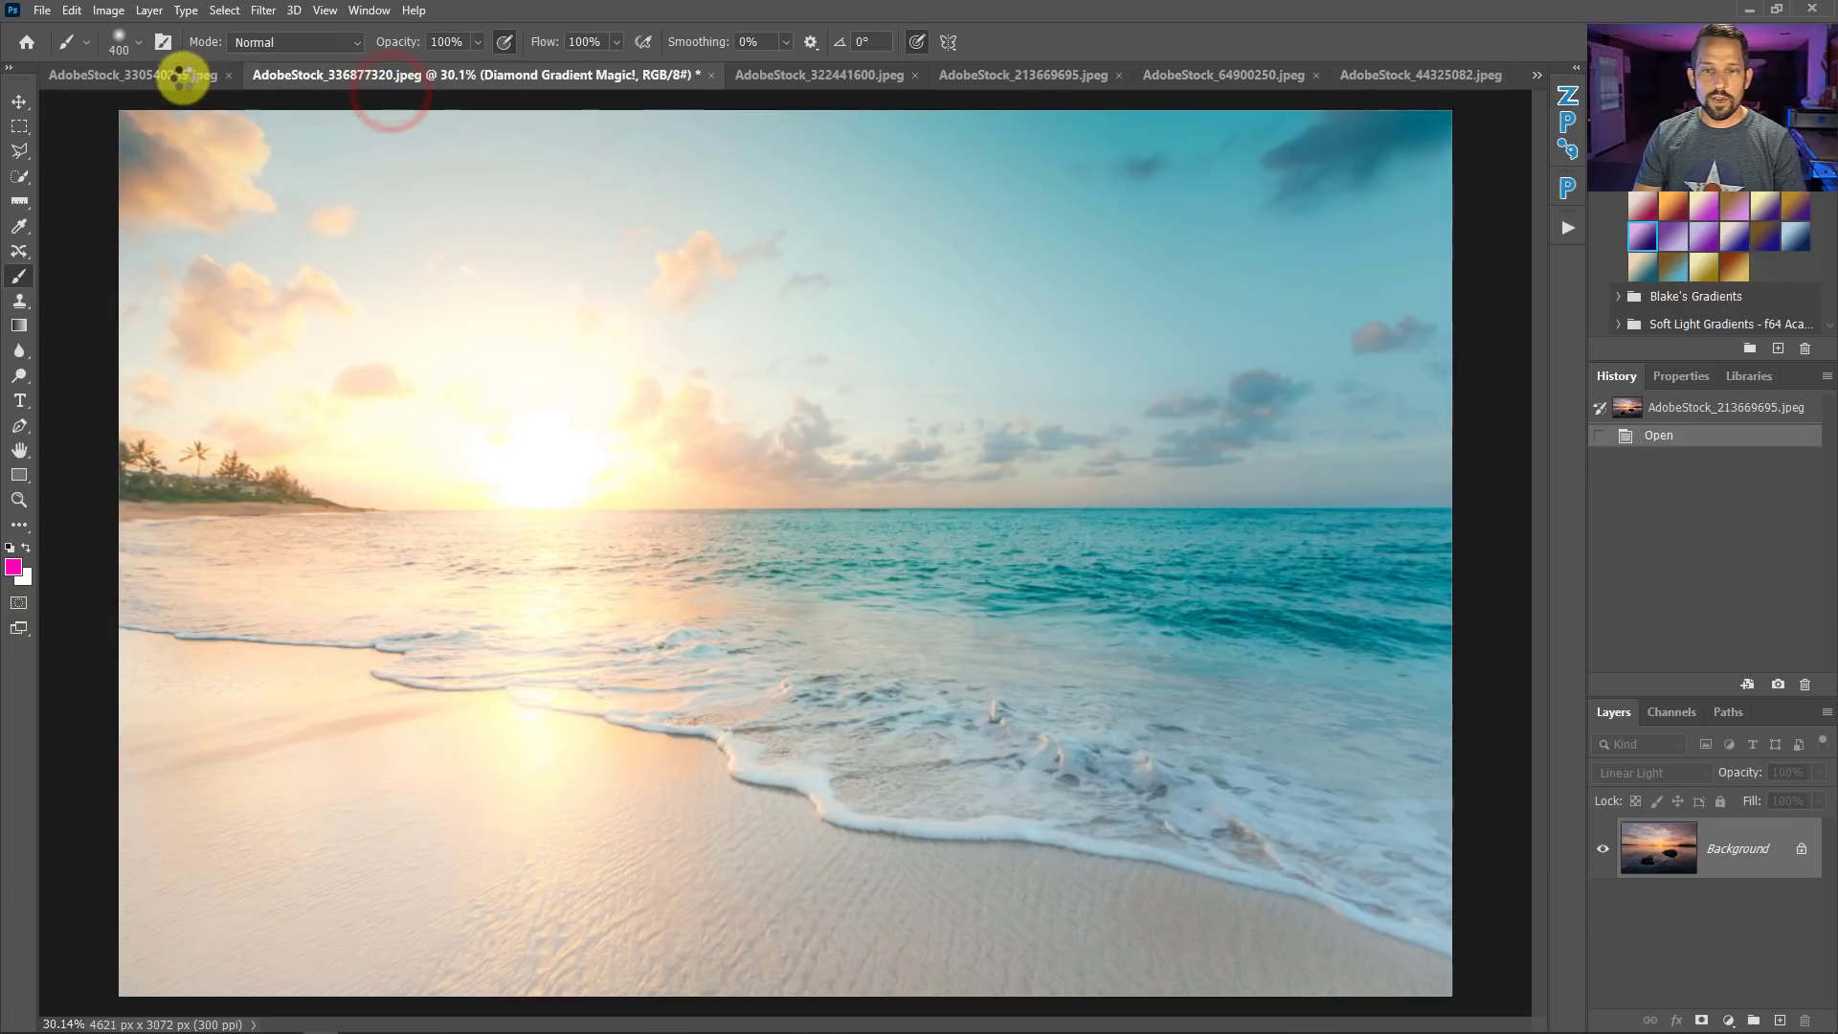
{"action": "left_click", "coordinate": [182, 77]}
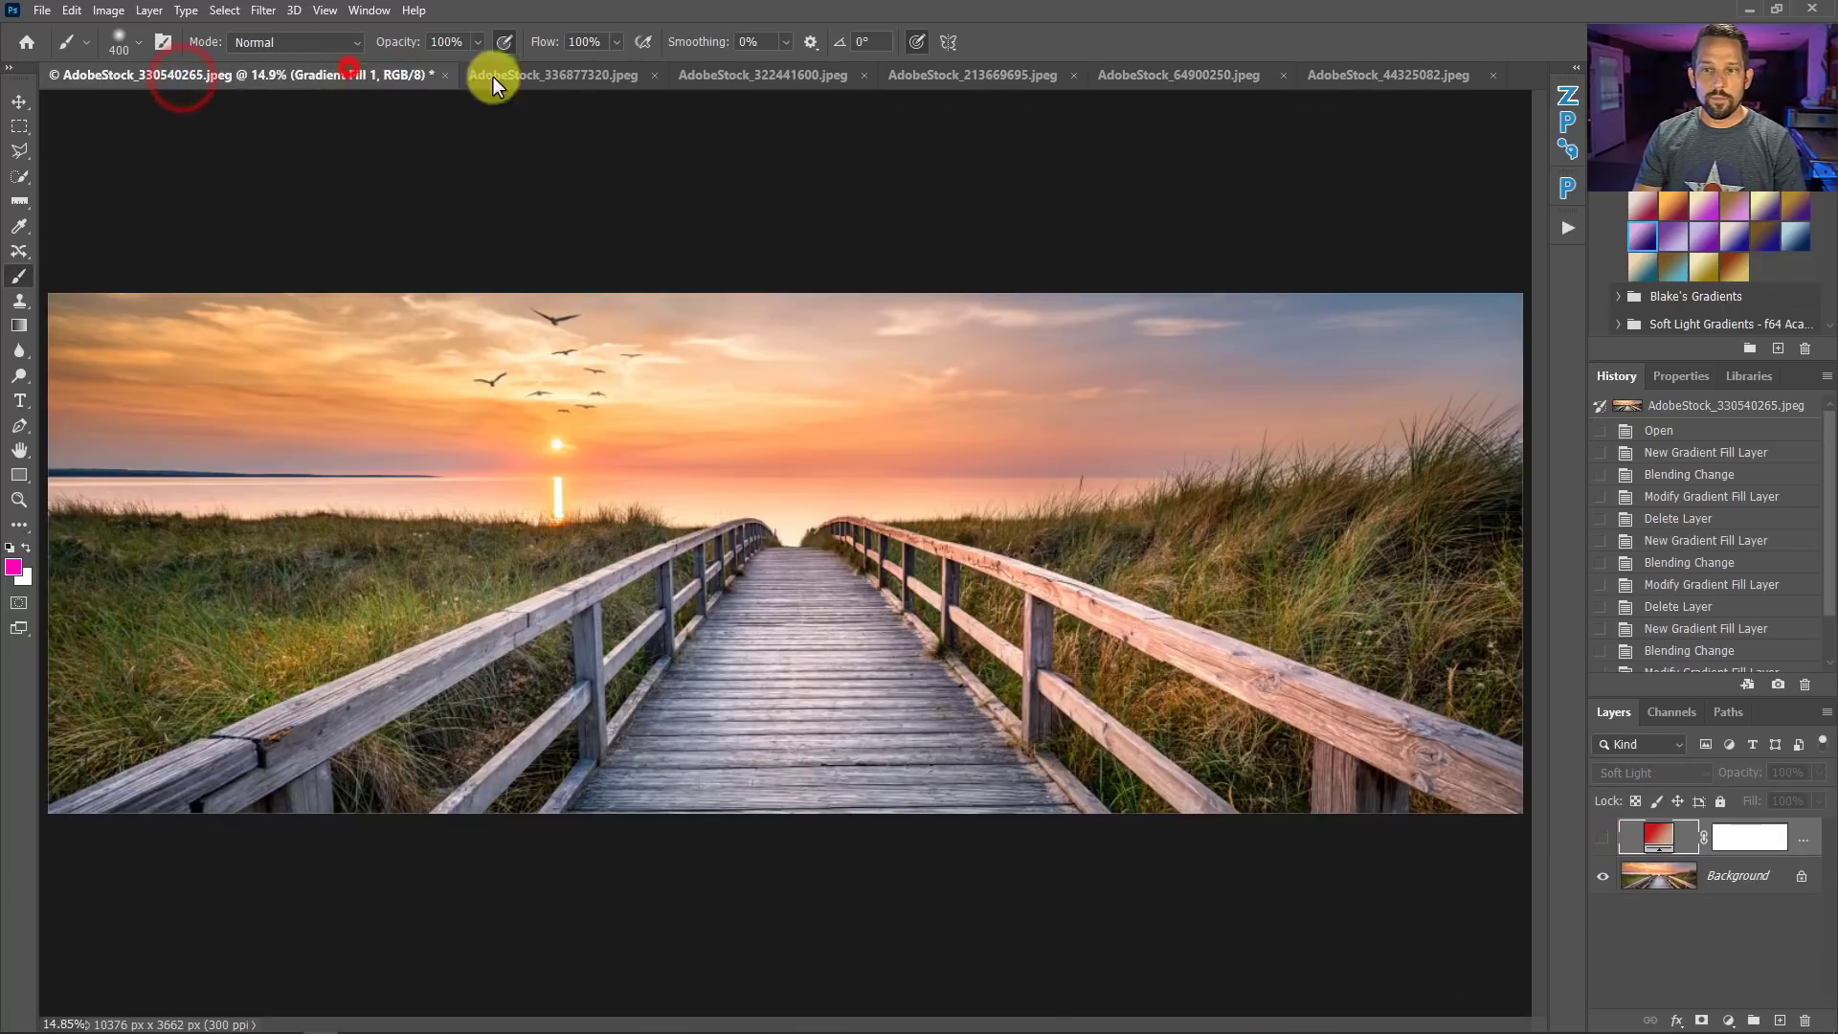
{"action": "left_click", "coordinate": [783, 69]}
{"action": "left_click", "coordinate": [921, 77]}
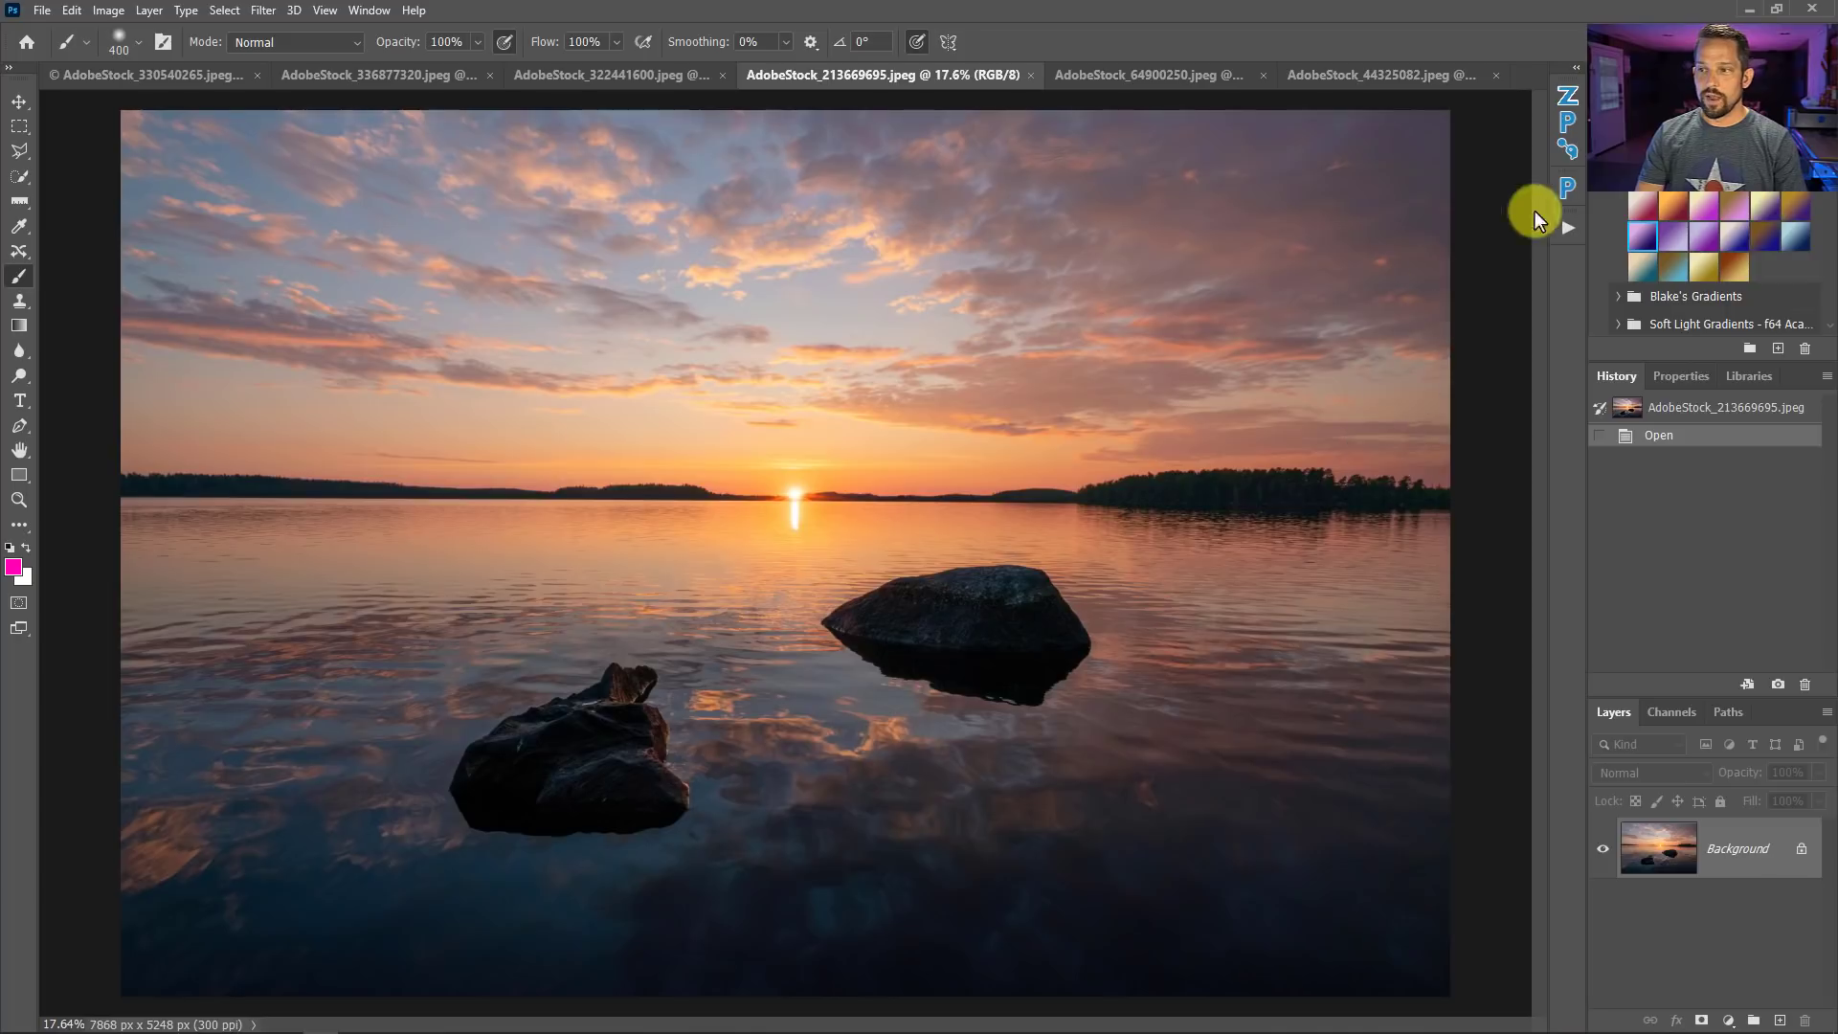
{"action": "left_click", "coordinate": [1570, 228]}
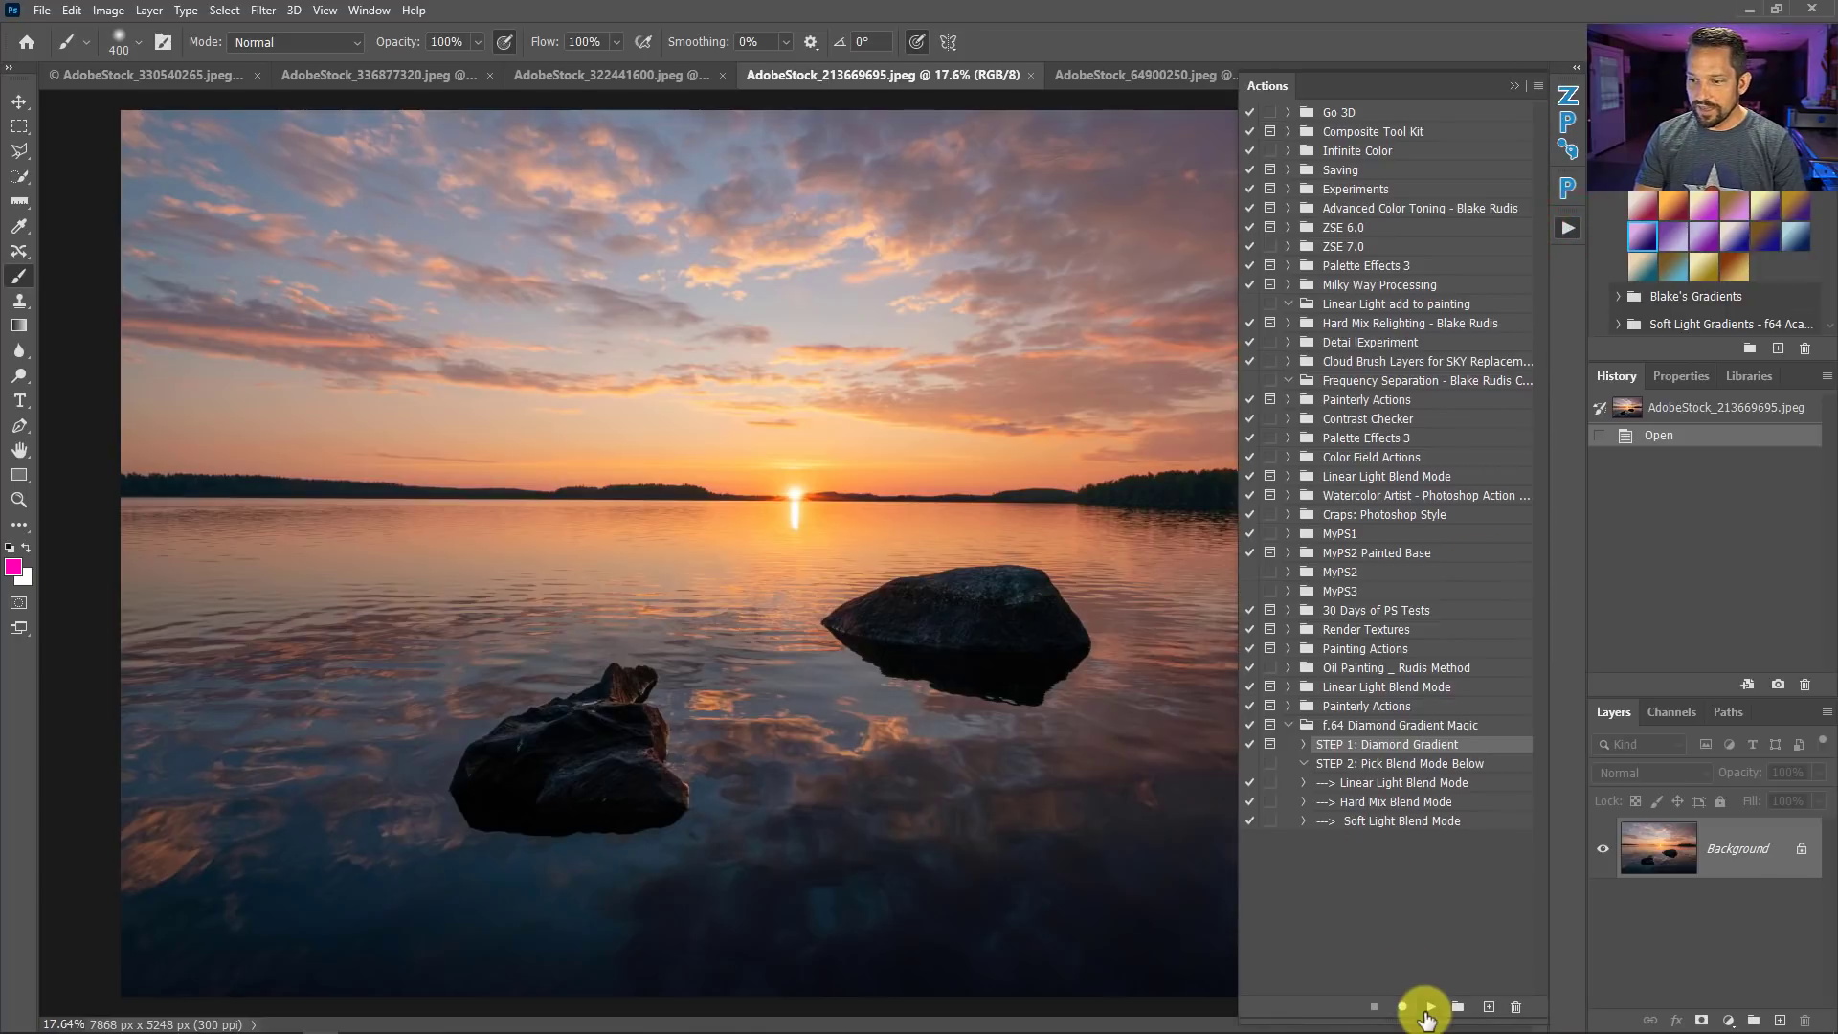
{"action": "left_click", "coordinate": [1428, 1010]}
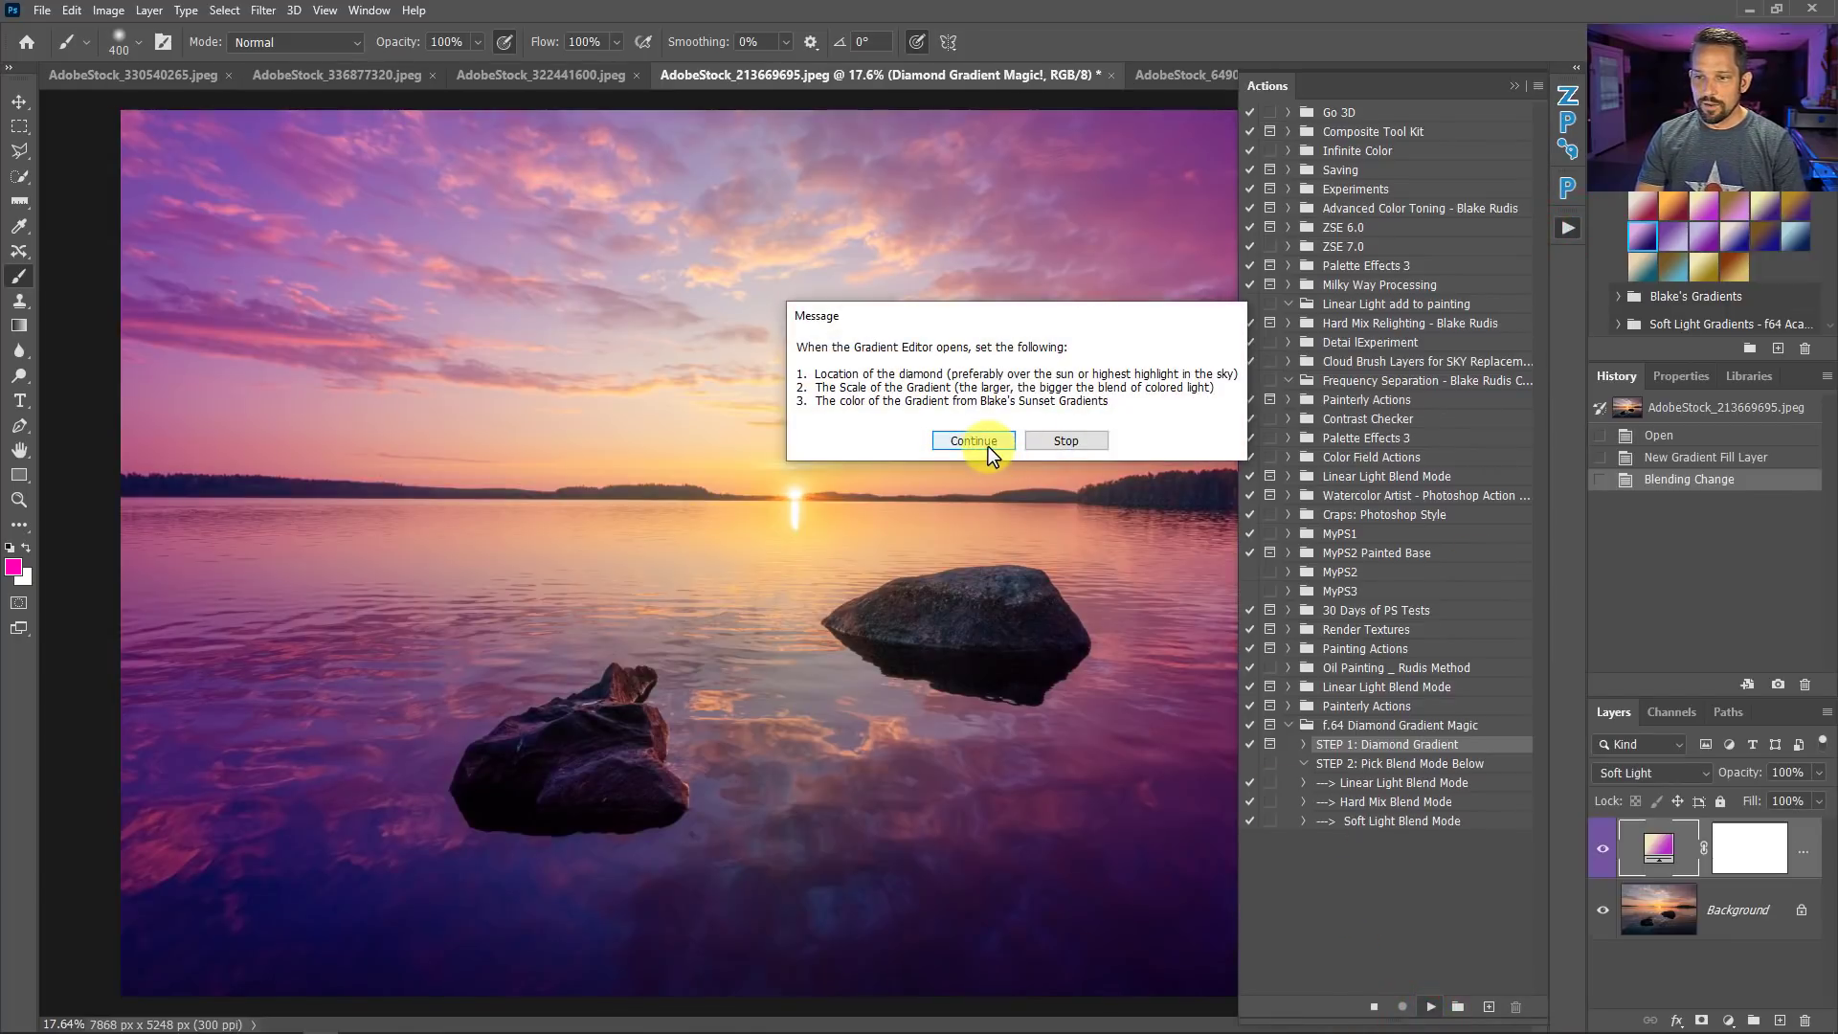
{"action": "left_click", "coordinate": [973, 441]}
{"action": "left_click_drag", "start_coordinate": [705, 533], "coordinate": [743, 522]}
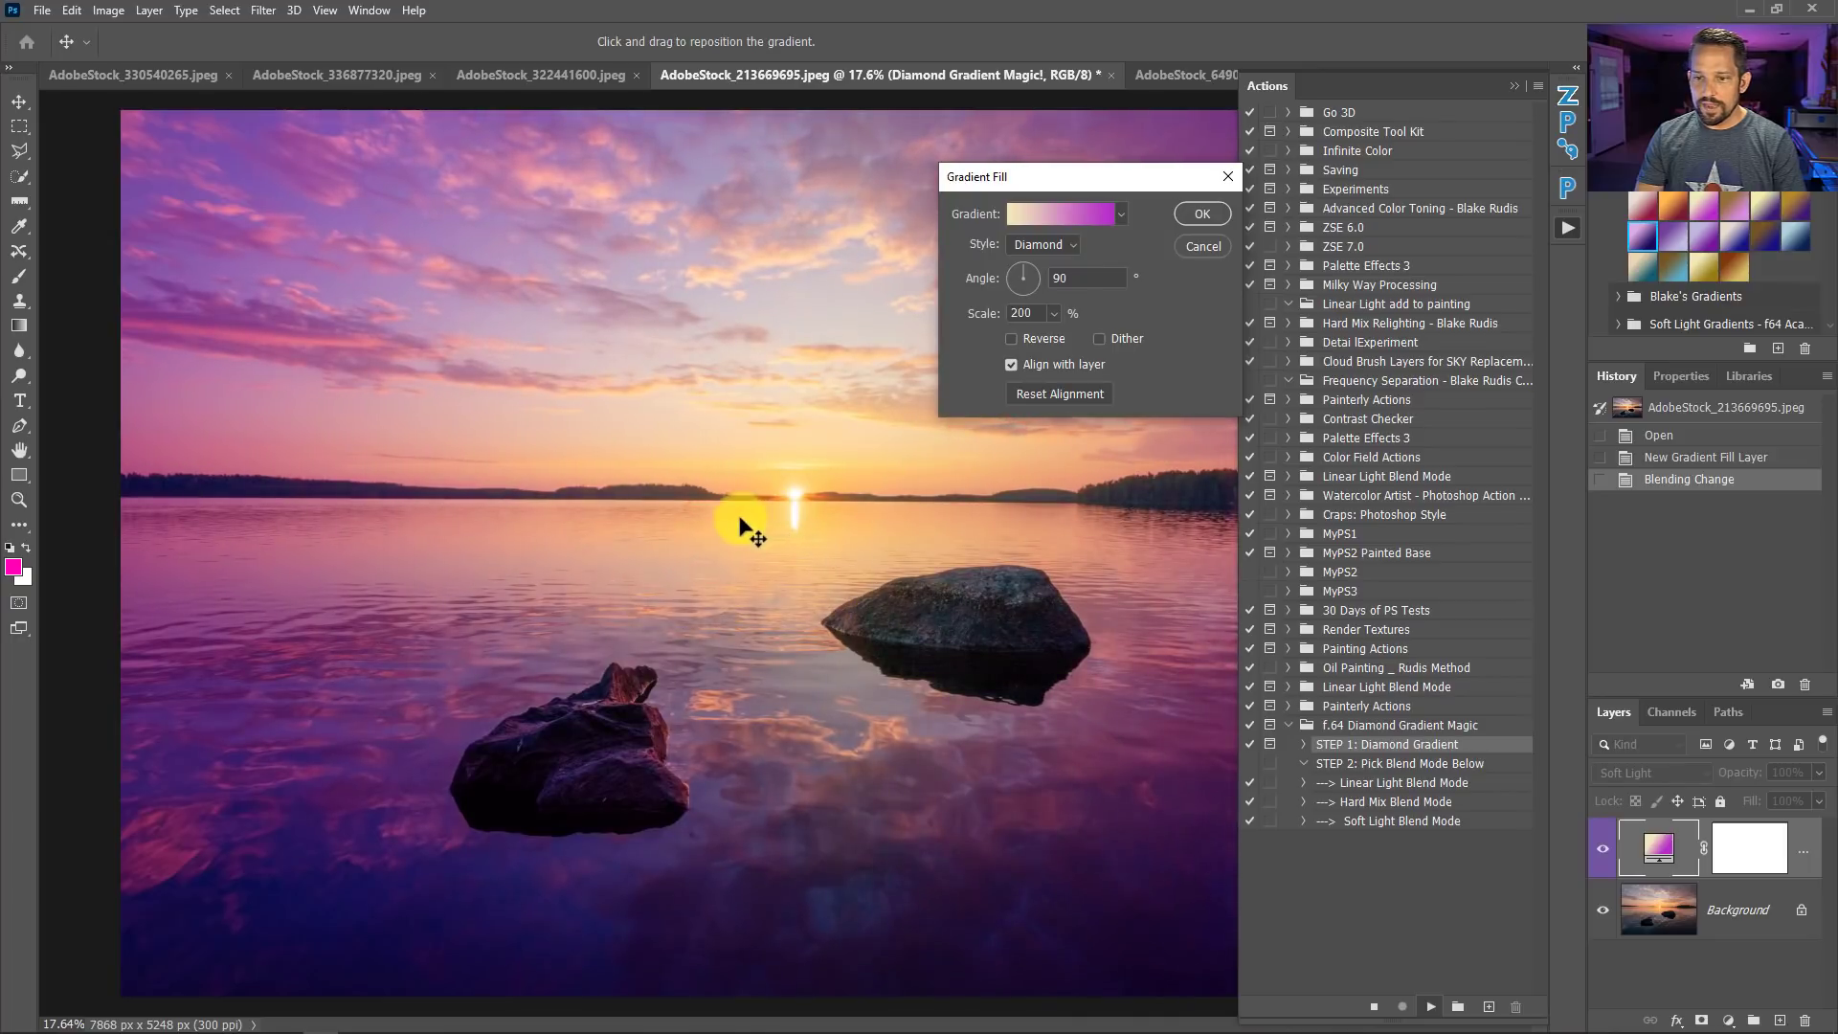
Nudge the diamond lower-right, set the gradient Scale to 250%, and confirm the fill.
{"action": "left_click", "coordinate": [1043, 313]}
{"action": "type", "text": "15"}
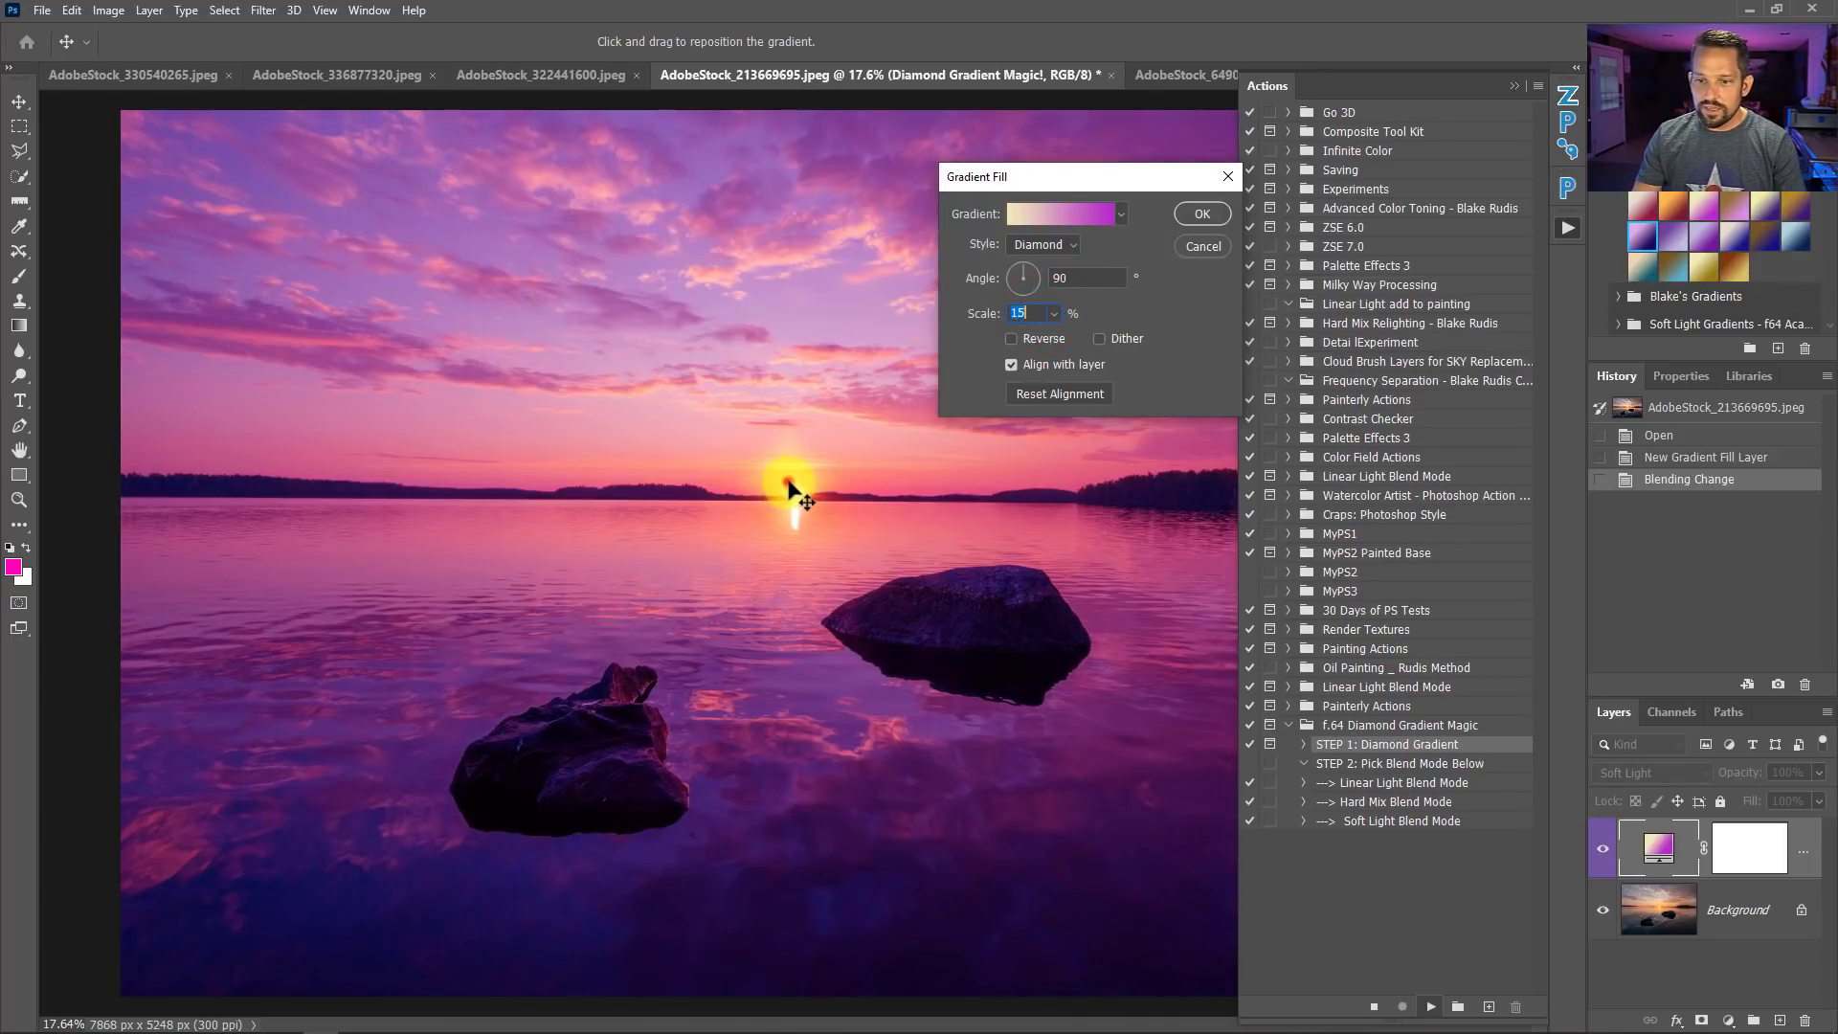
{"action": "left_click_drag", "start_coordinate": [788, 485], "coordinate": [795, 499]}
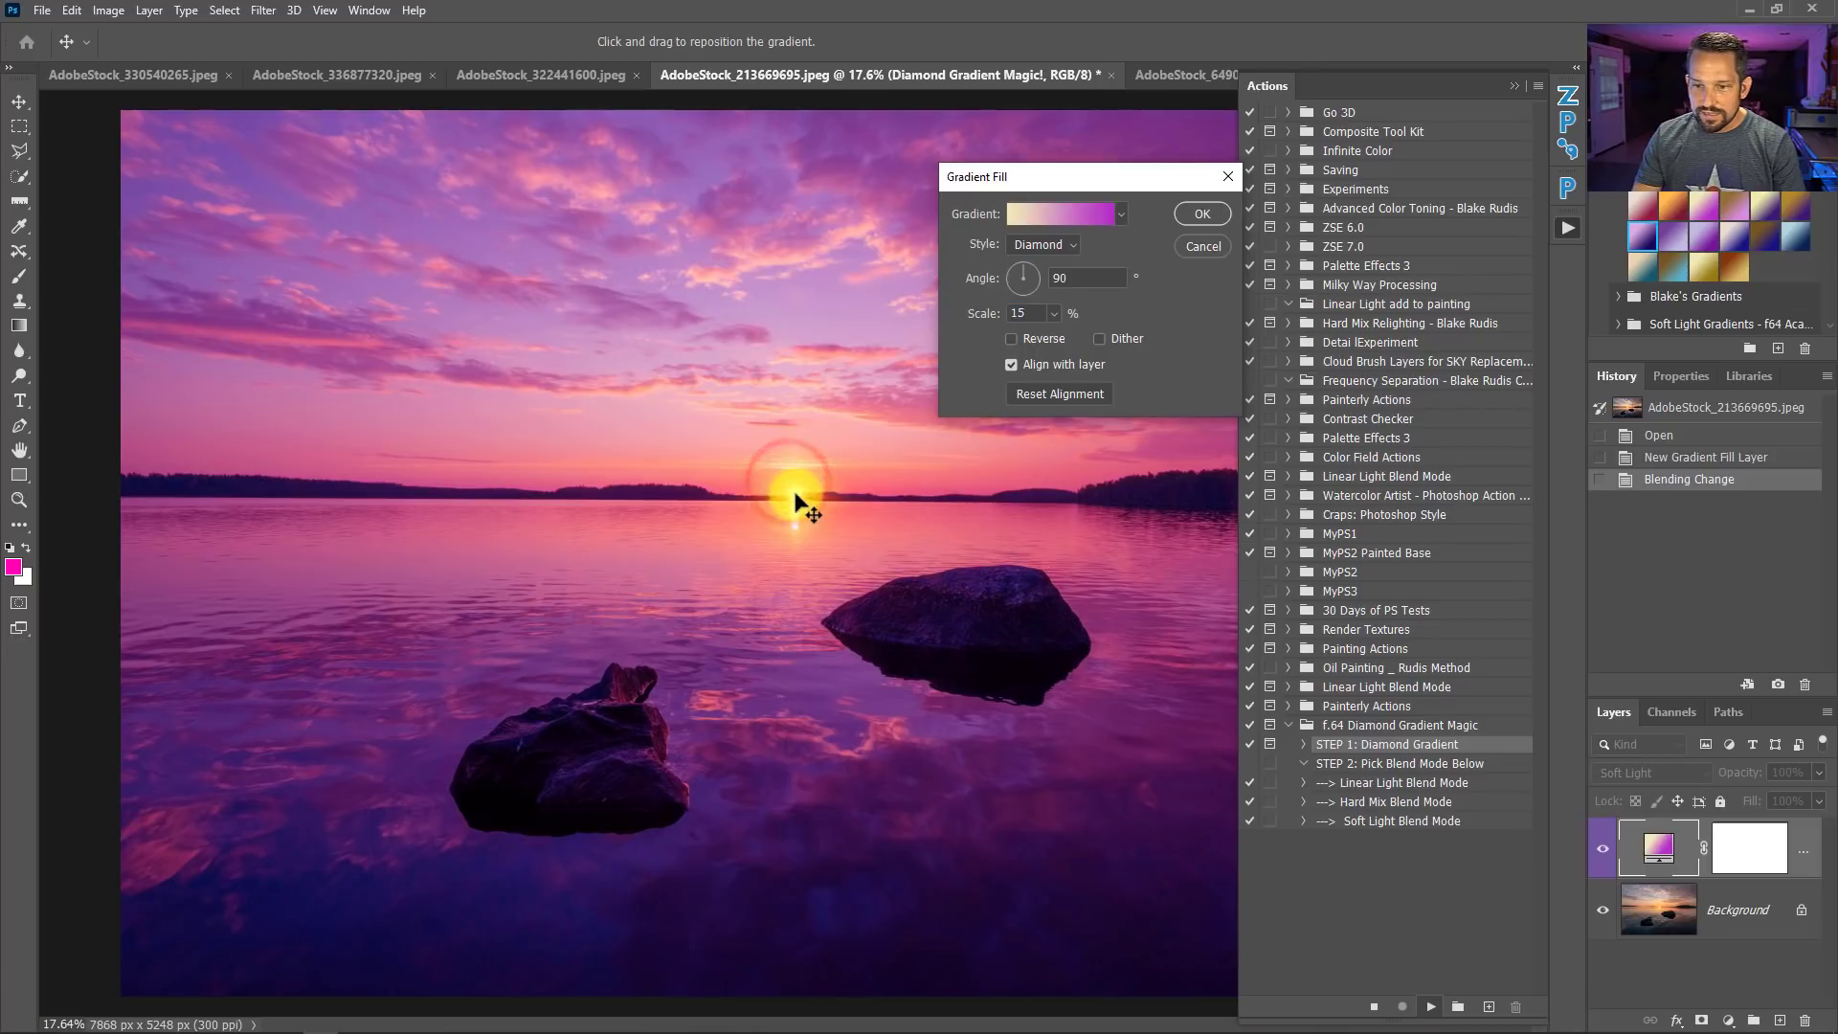
{"action": "left_click", "coordinate": [1036, 312]}
{"action": "type", "text": "200"}
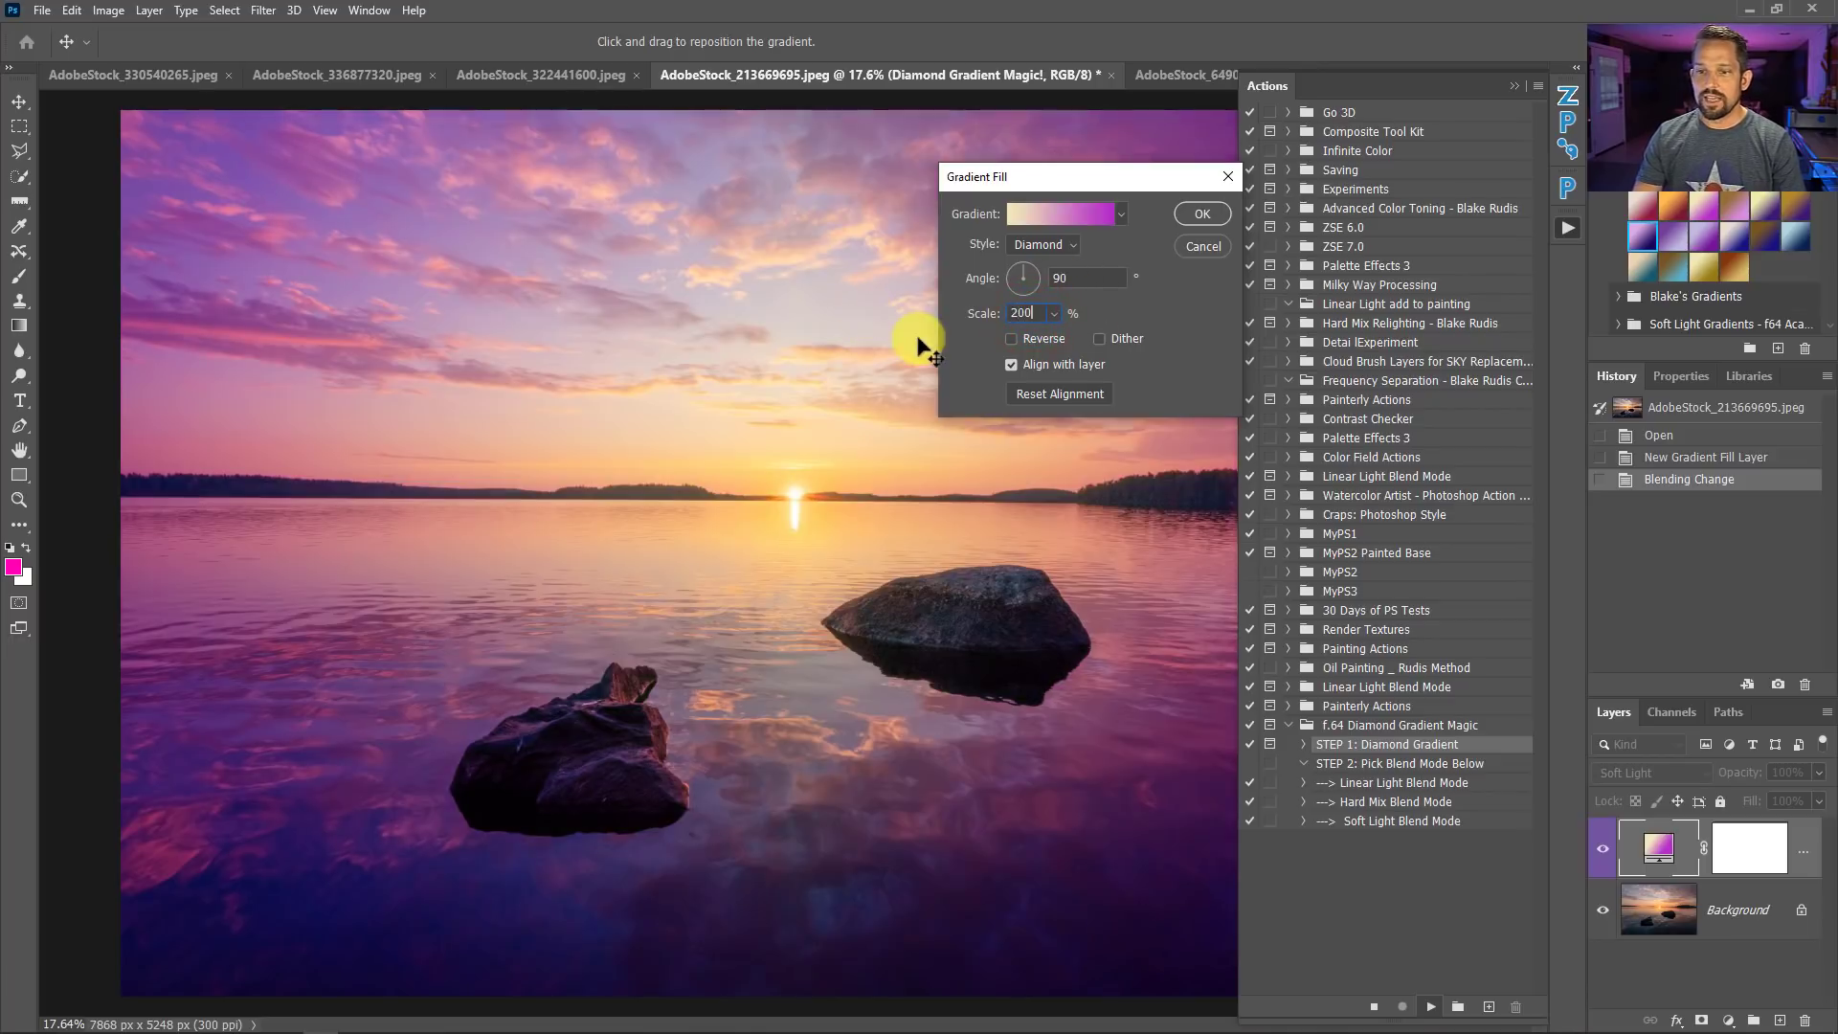
{"action": "type", "text": "250"}
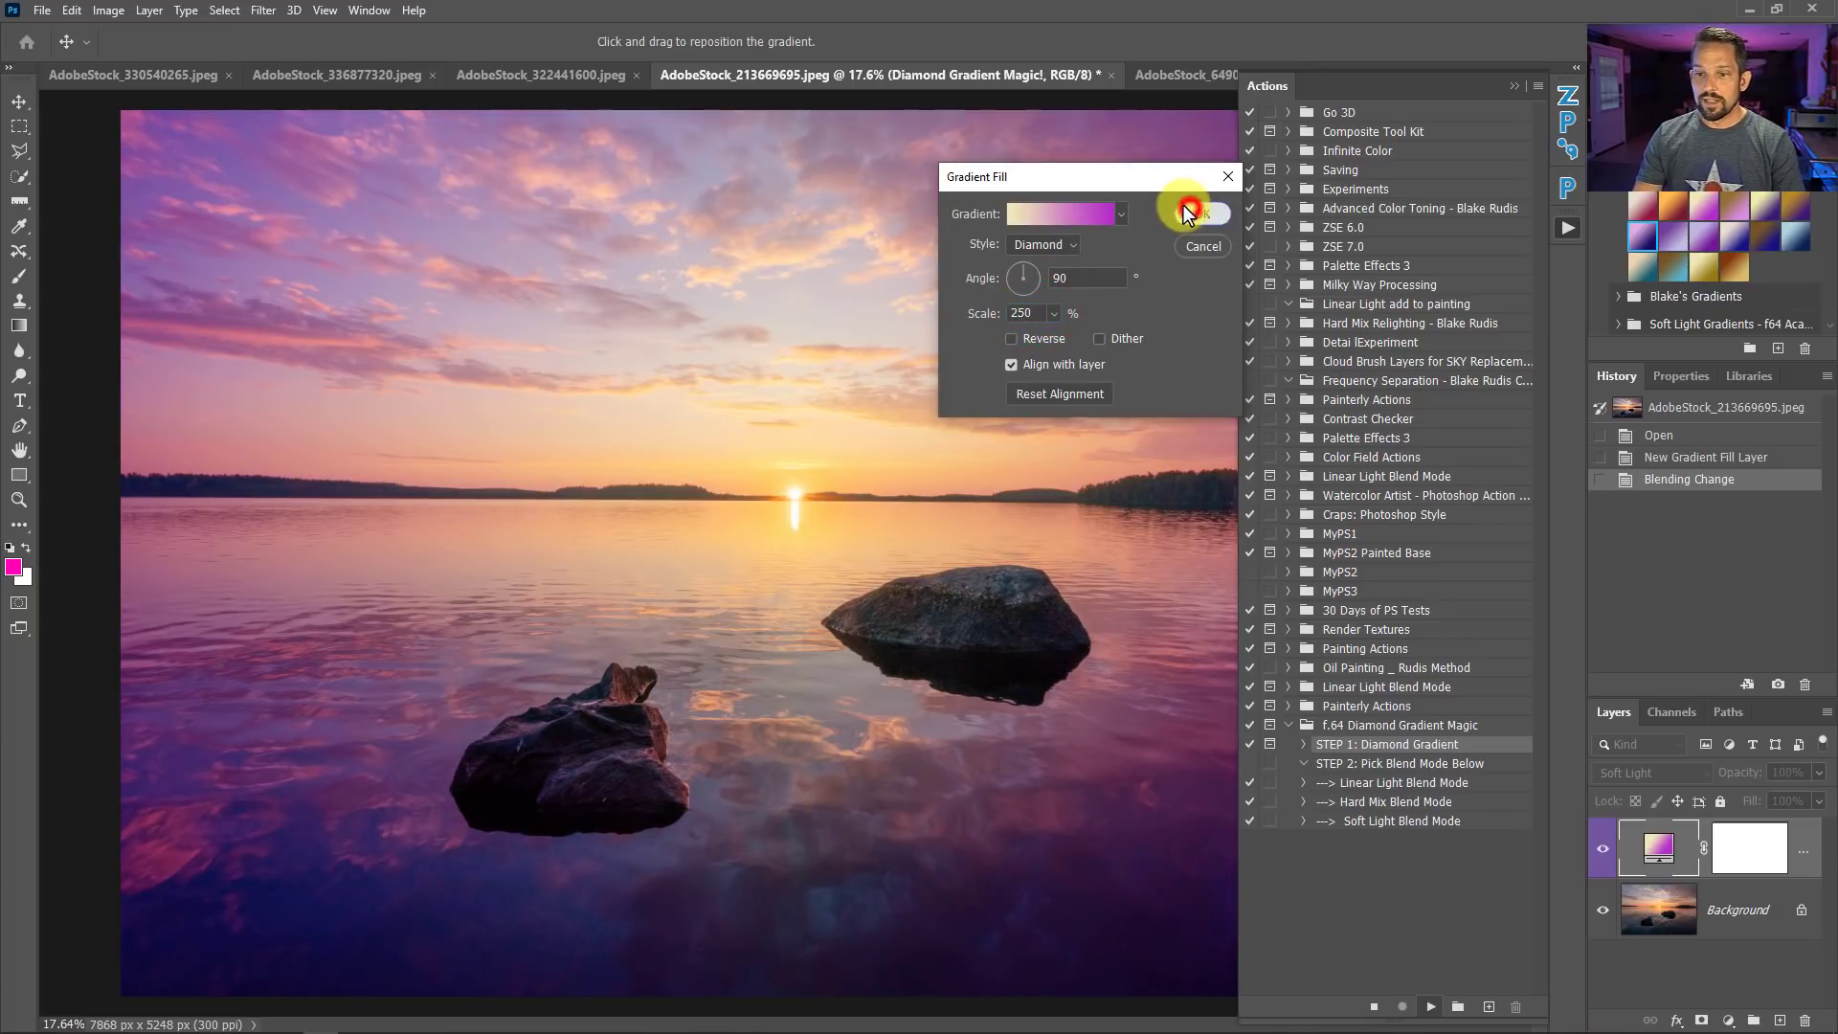
{"action": "left_click", "coordinate": [1194, 213]}
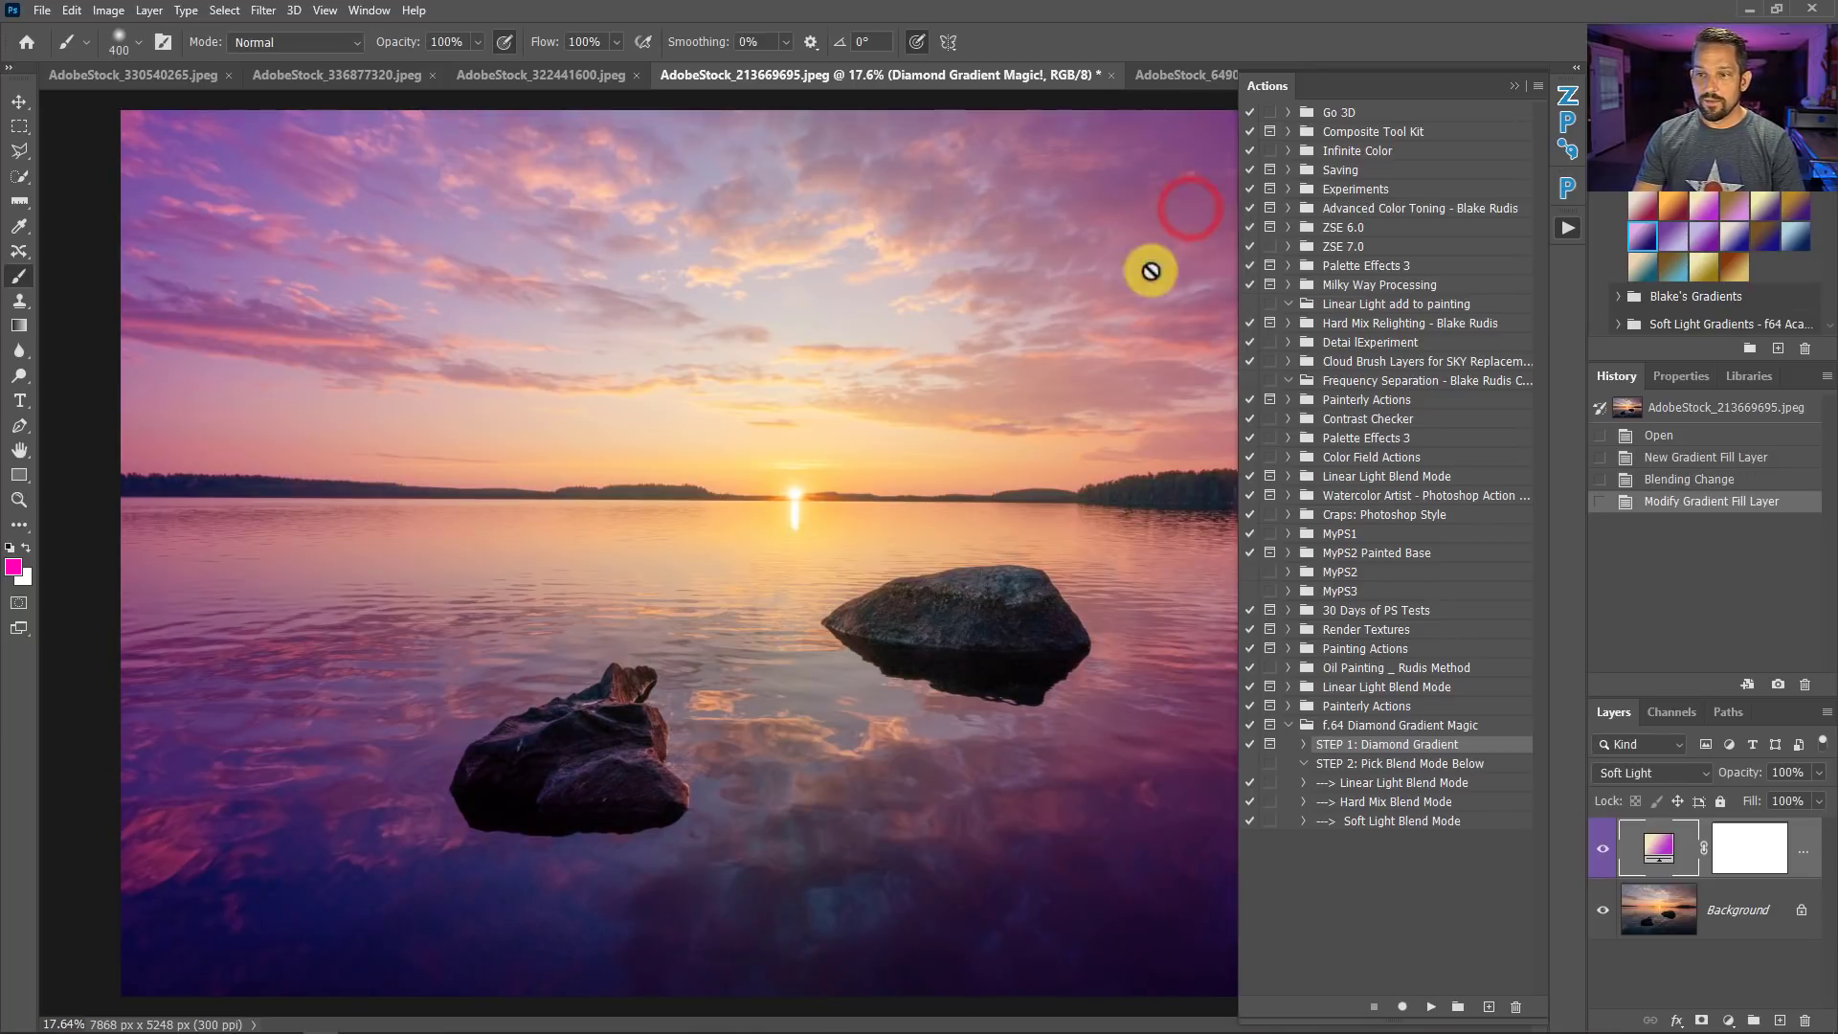
Collapse Actions and try the first, orange and purple sunset presets, comparing with the fill hidden.
{"action": "left_click", "coordinate": [1510, 87]}
{"action": "left_click", "coordinate": [1604, 848]}
{"action": "left_click", "coordinate": [1605, 848]}
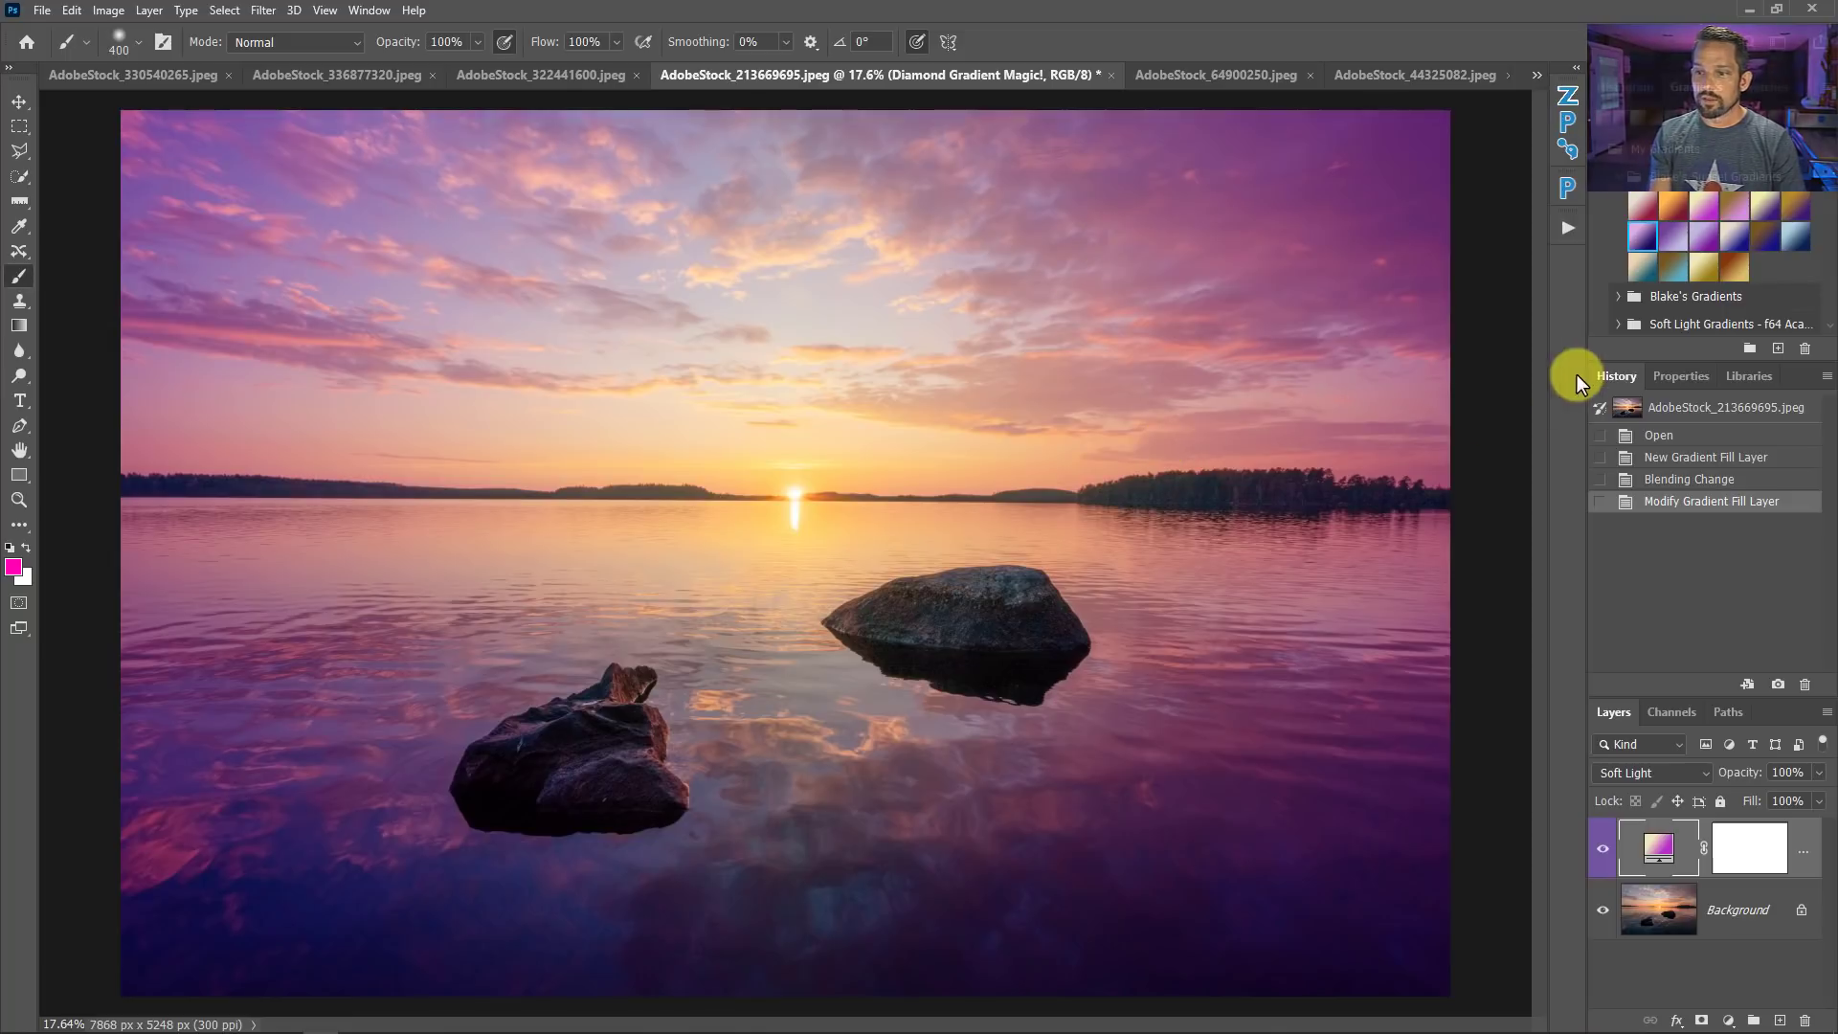
{"action": "left_click", "coordinate": [1648, 212]}
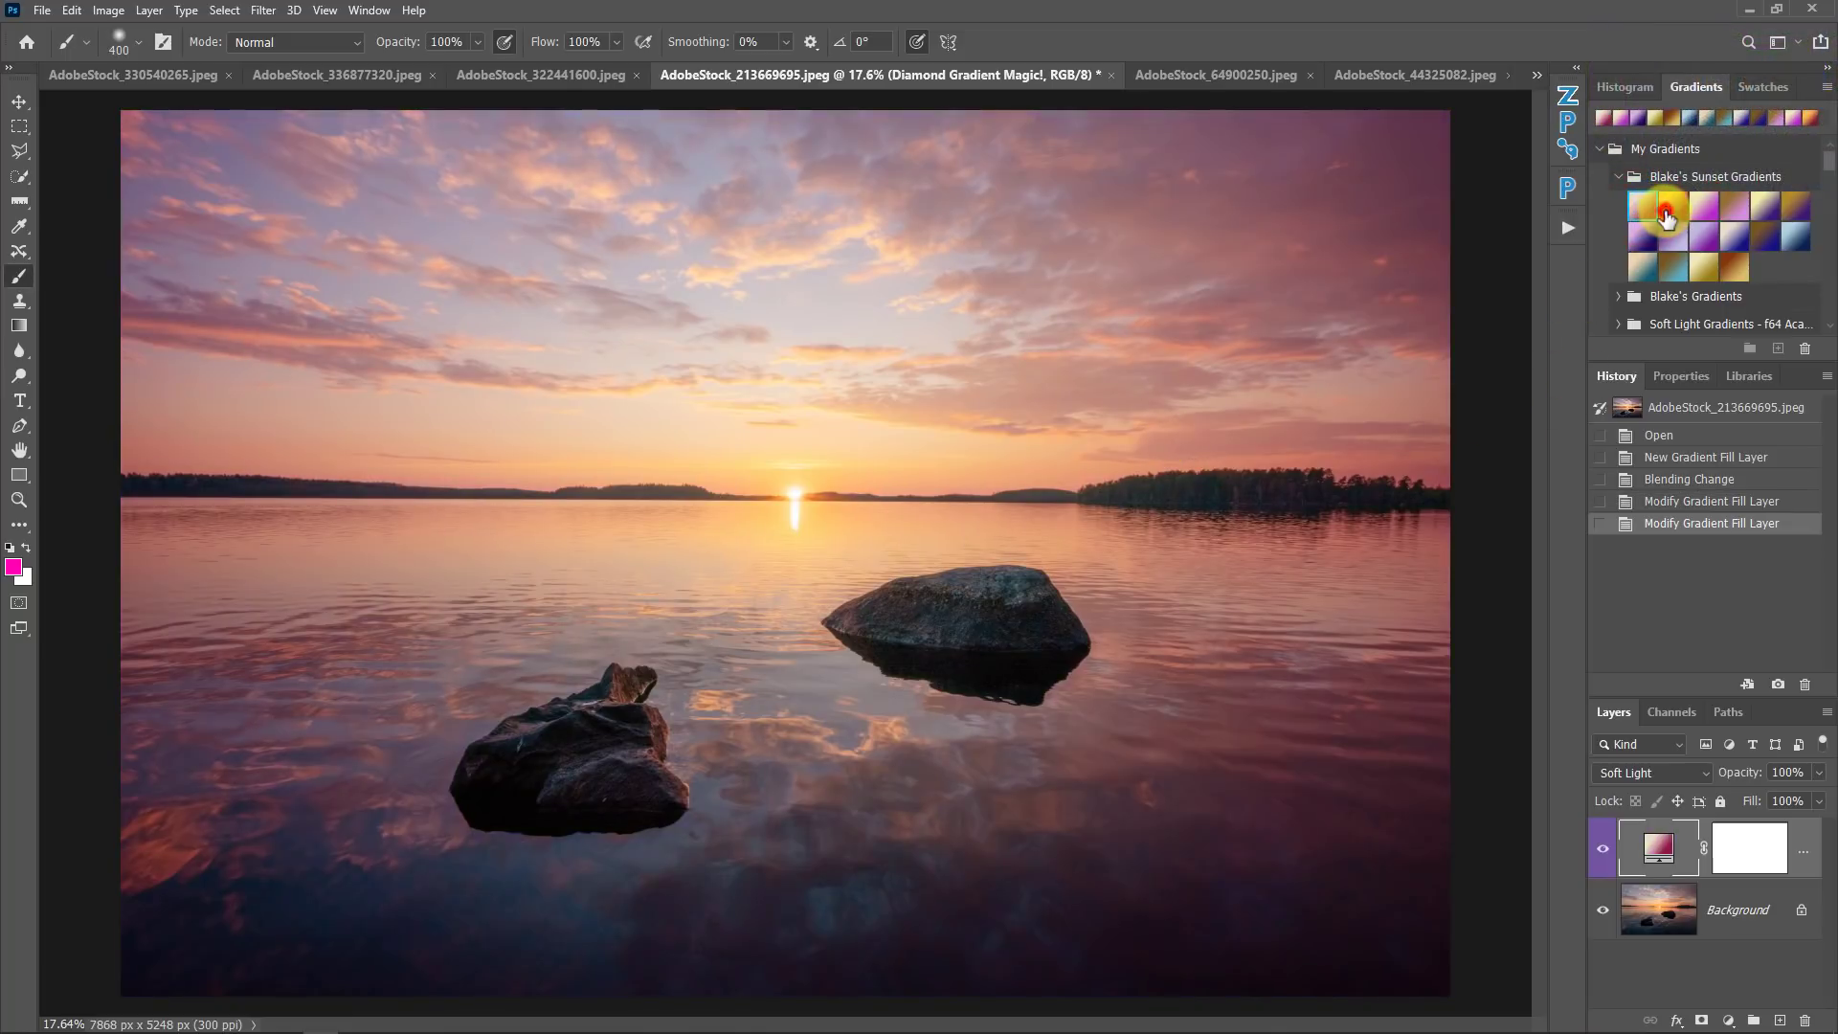
{"action": "left_click", "coordinate": [1667, 207]}
{"action": "left_click", "coordinate": [1673, 251]}
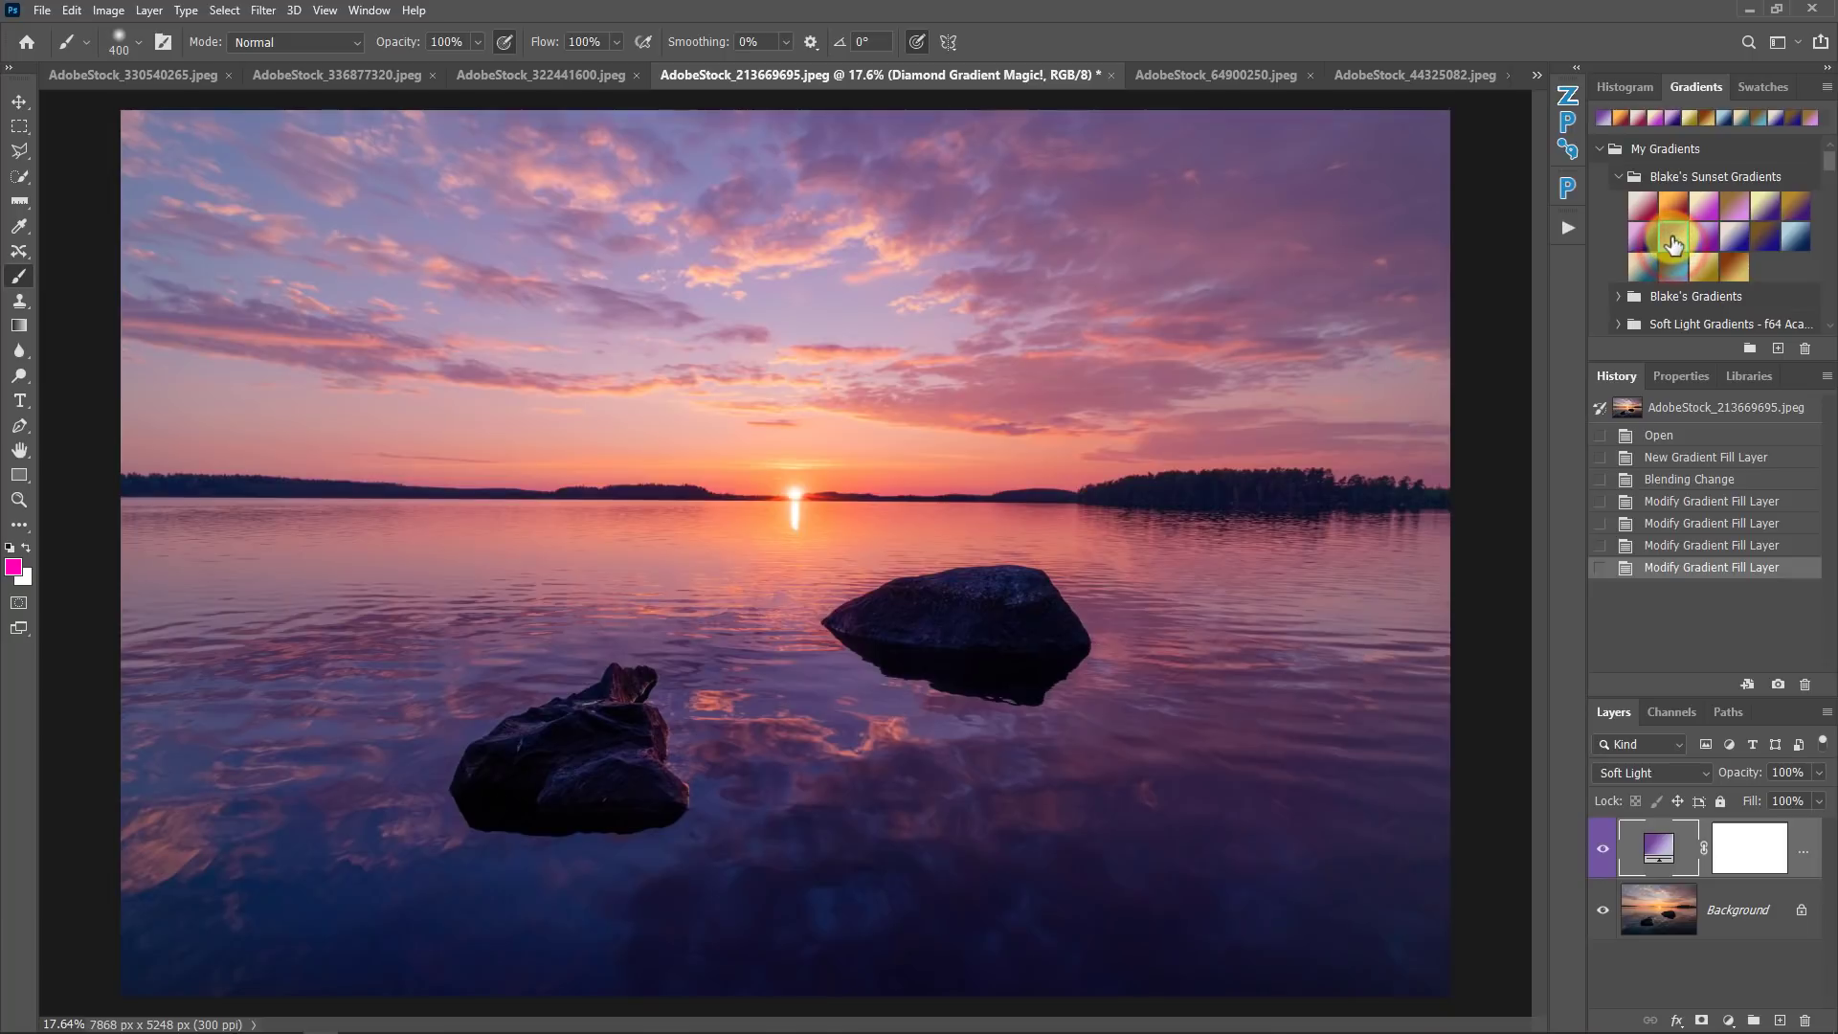
{"action": "left_click", "coordinate": [1699, 235]}
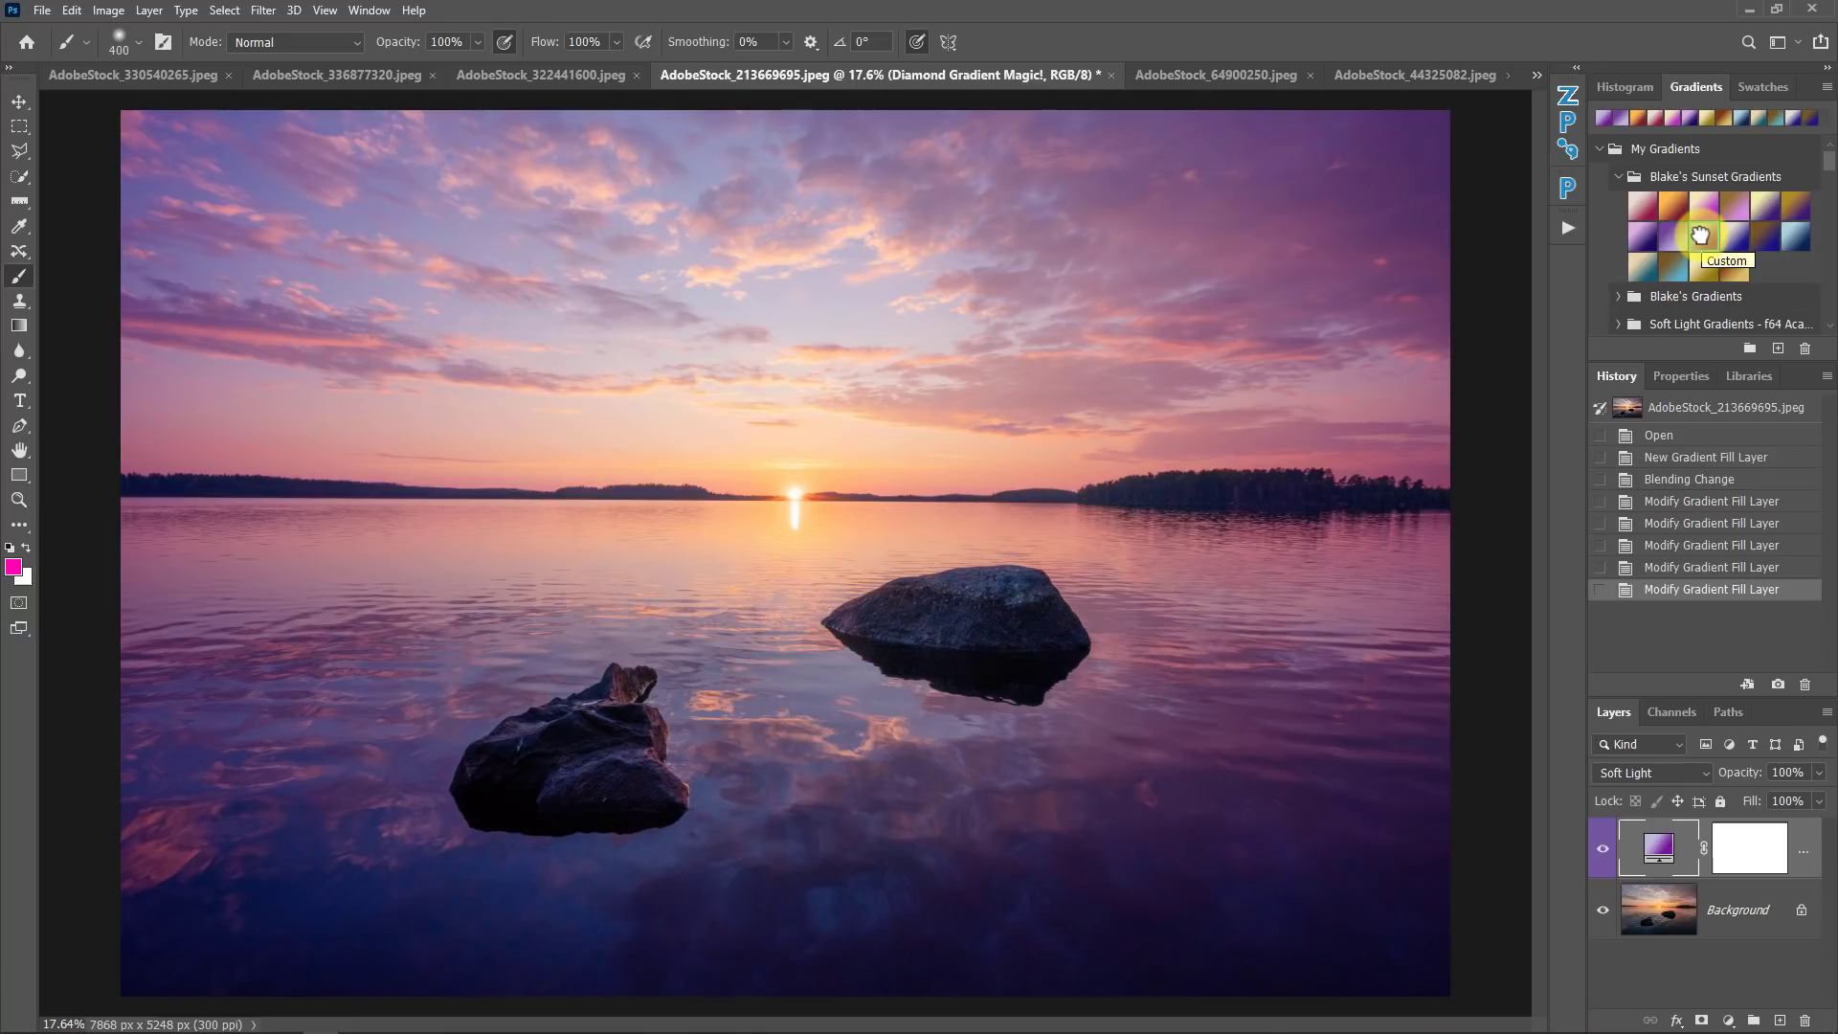
{"action": "left_click", "coordinate": [1596, 848]}
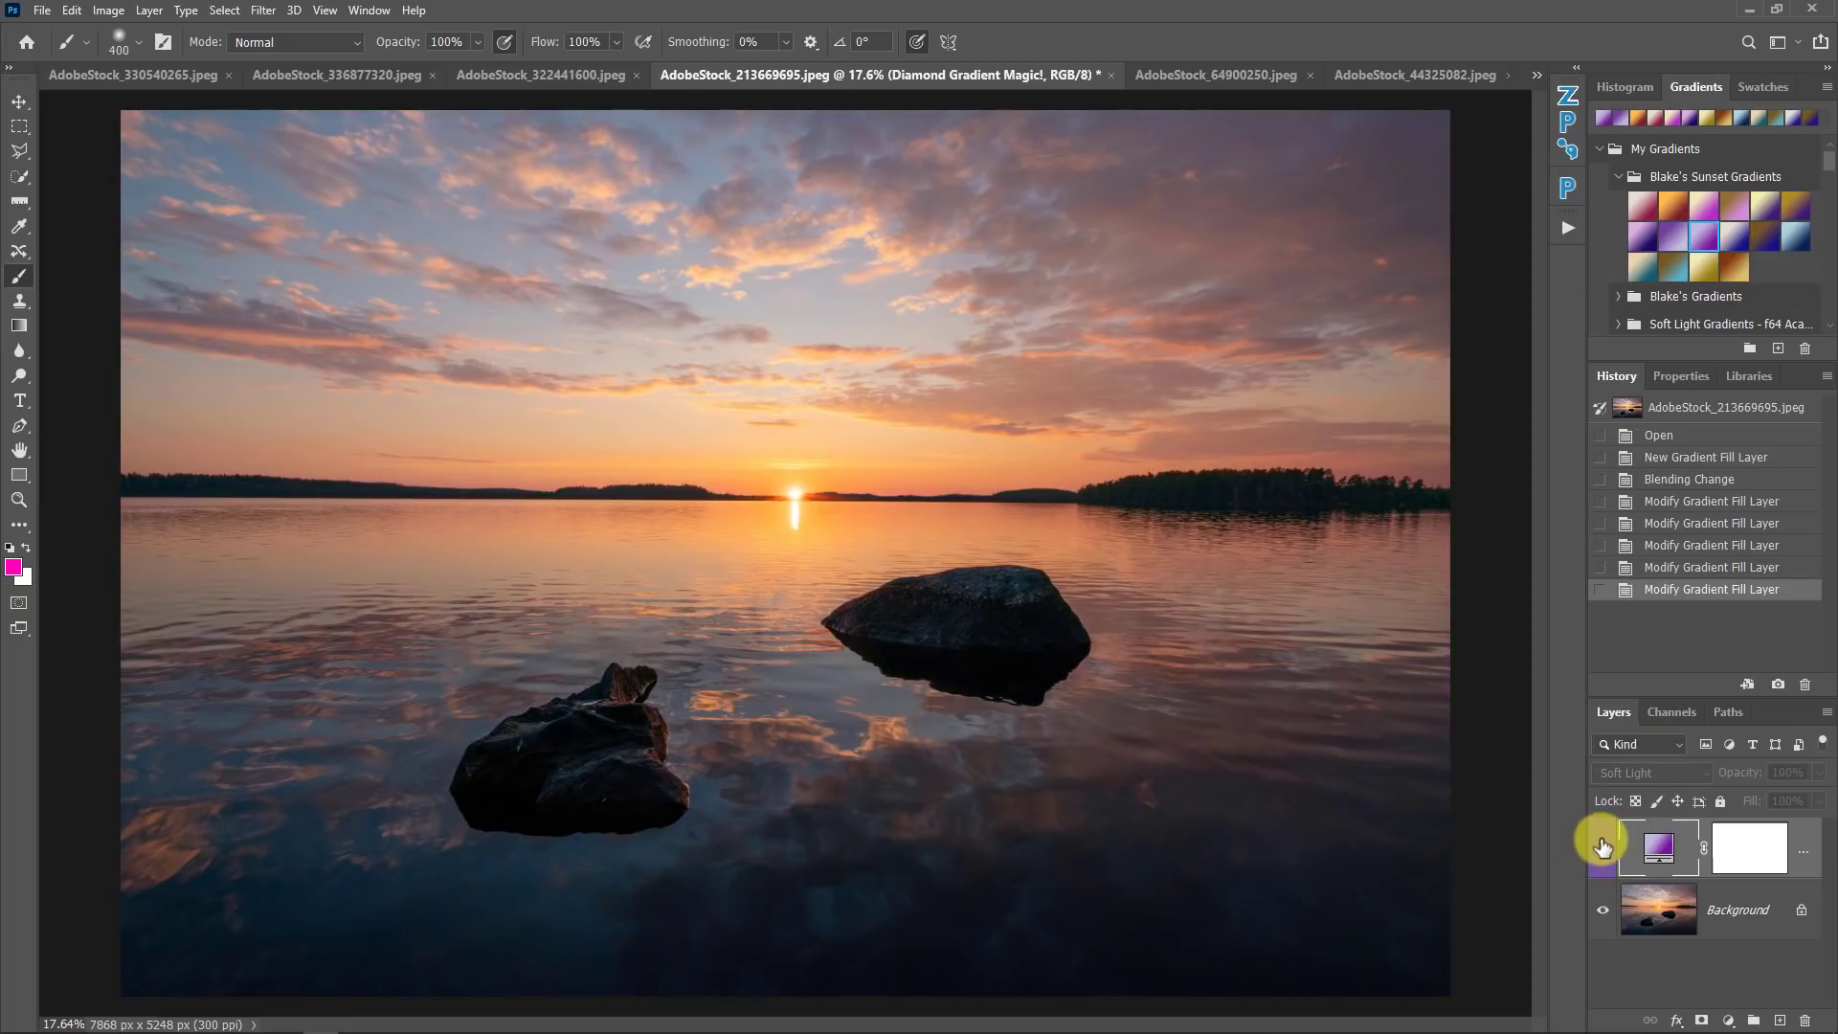
{"action": "left_click", "coordinate": [1603, 846]}
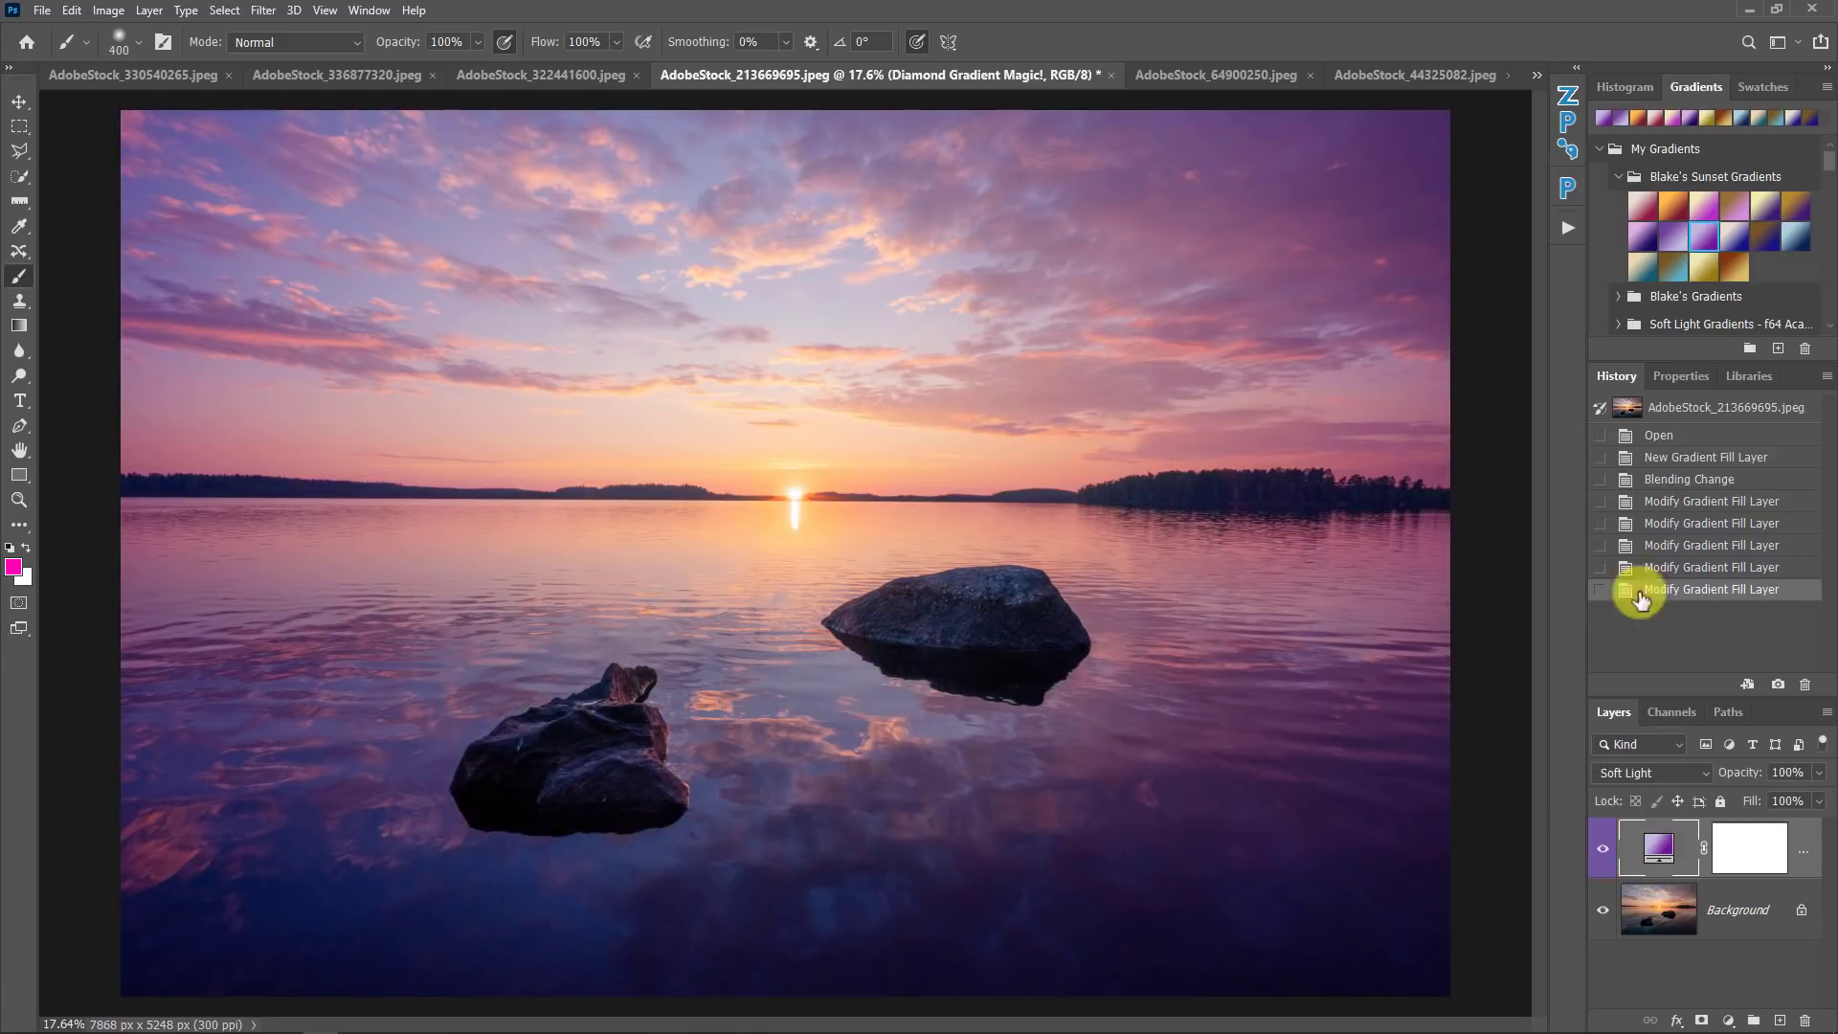
Apply the blue-and-orange sunset preset (row 3, first swatch) and compare it against the original.
{"action": "left_click", "coordinate": [1732, 240]}
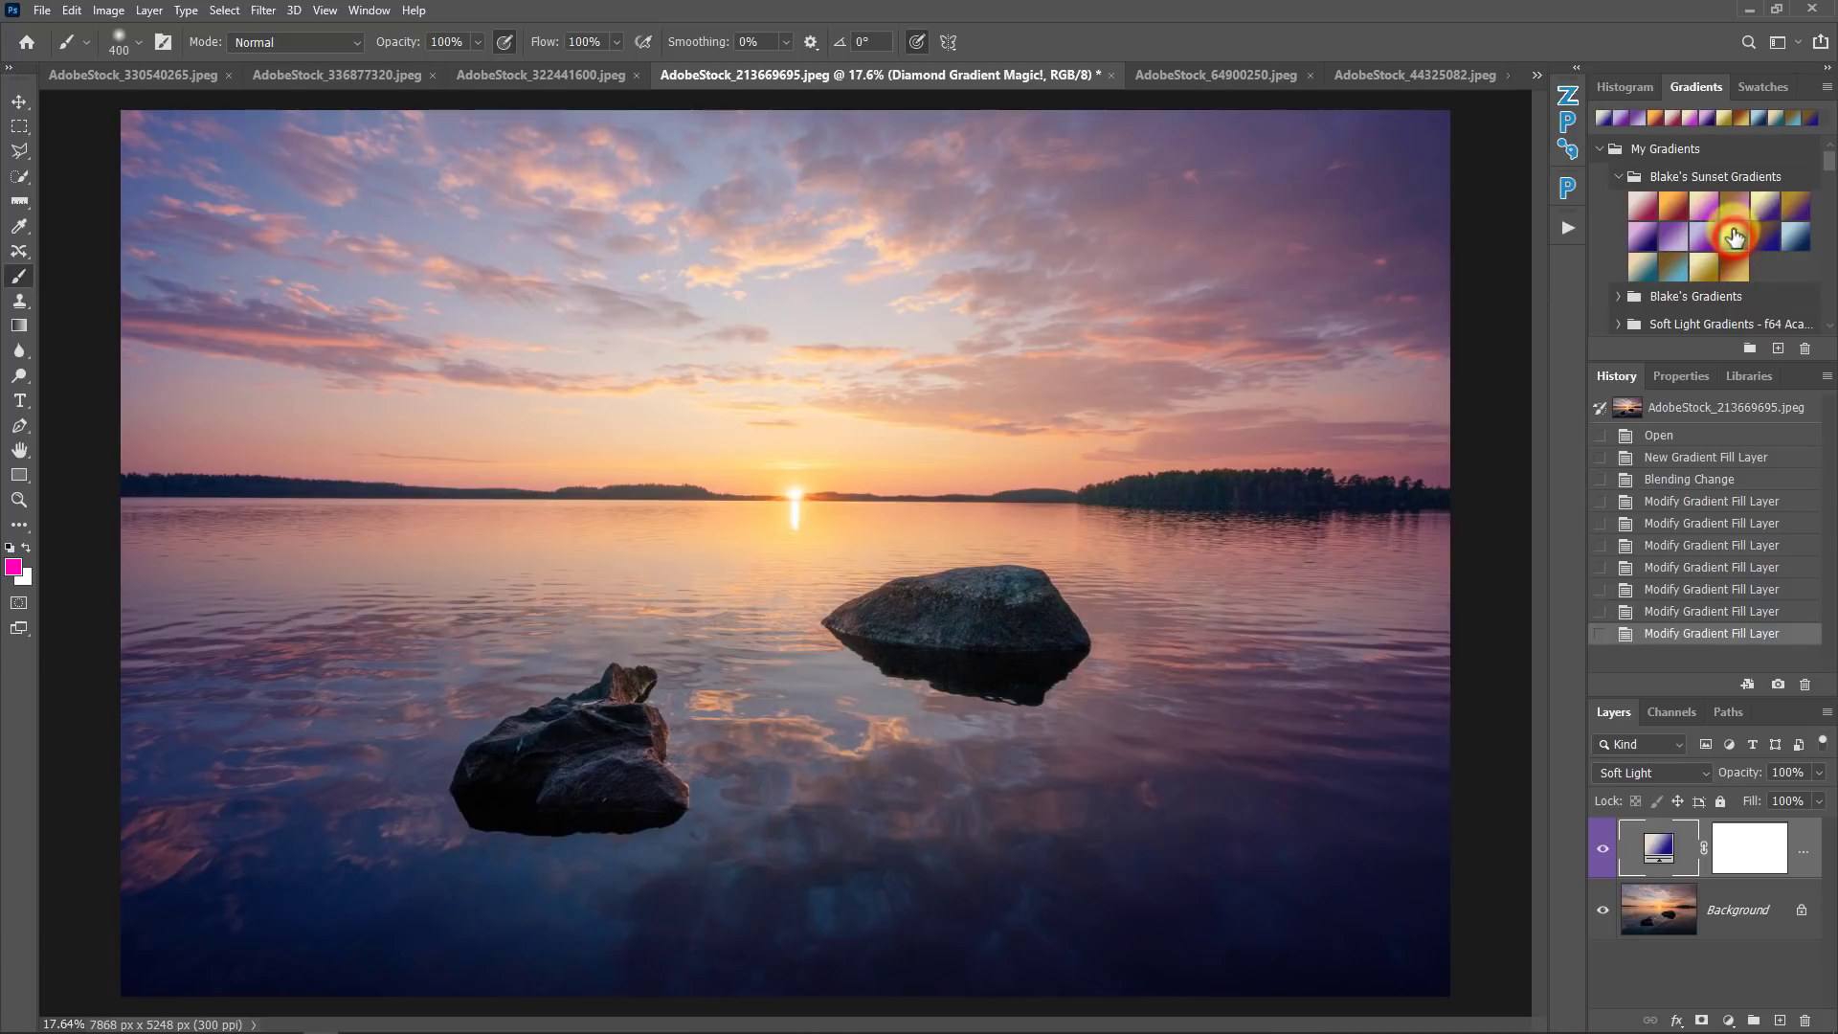
{"action": "left_click", "coordinate": [1734, 236]}
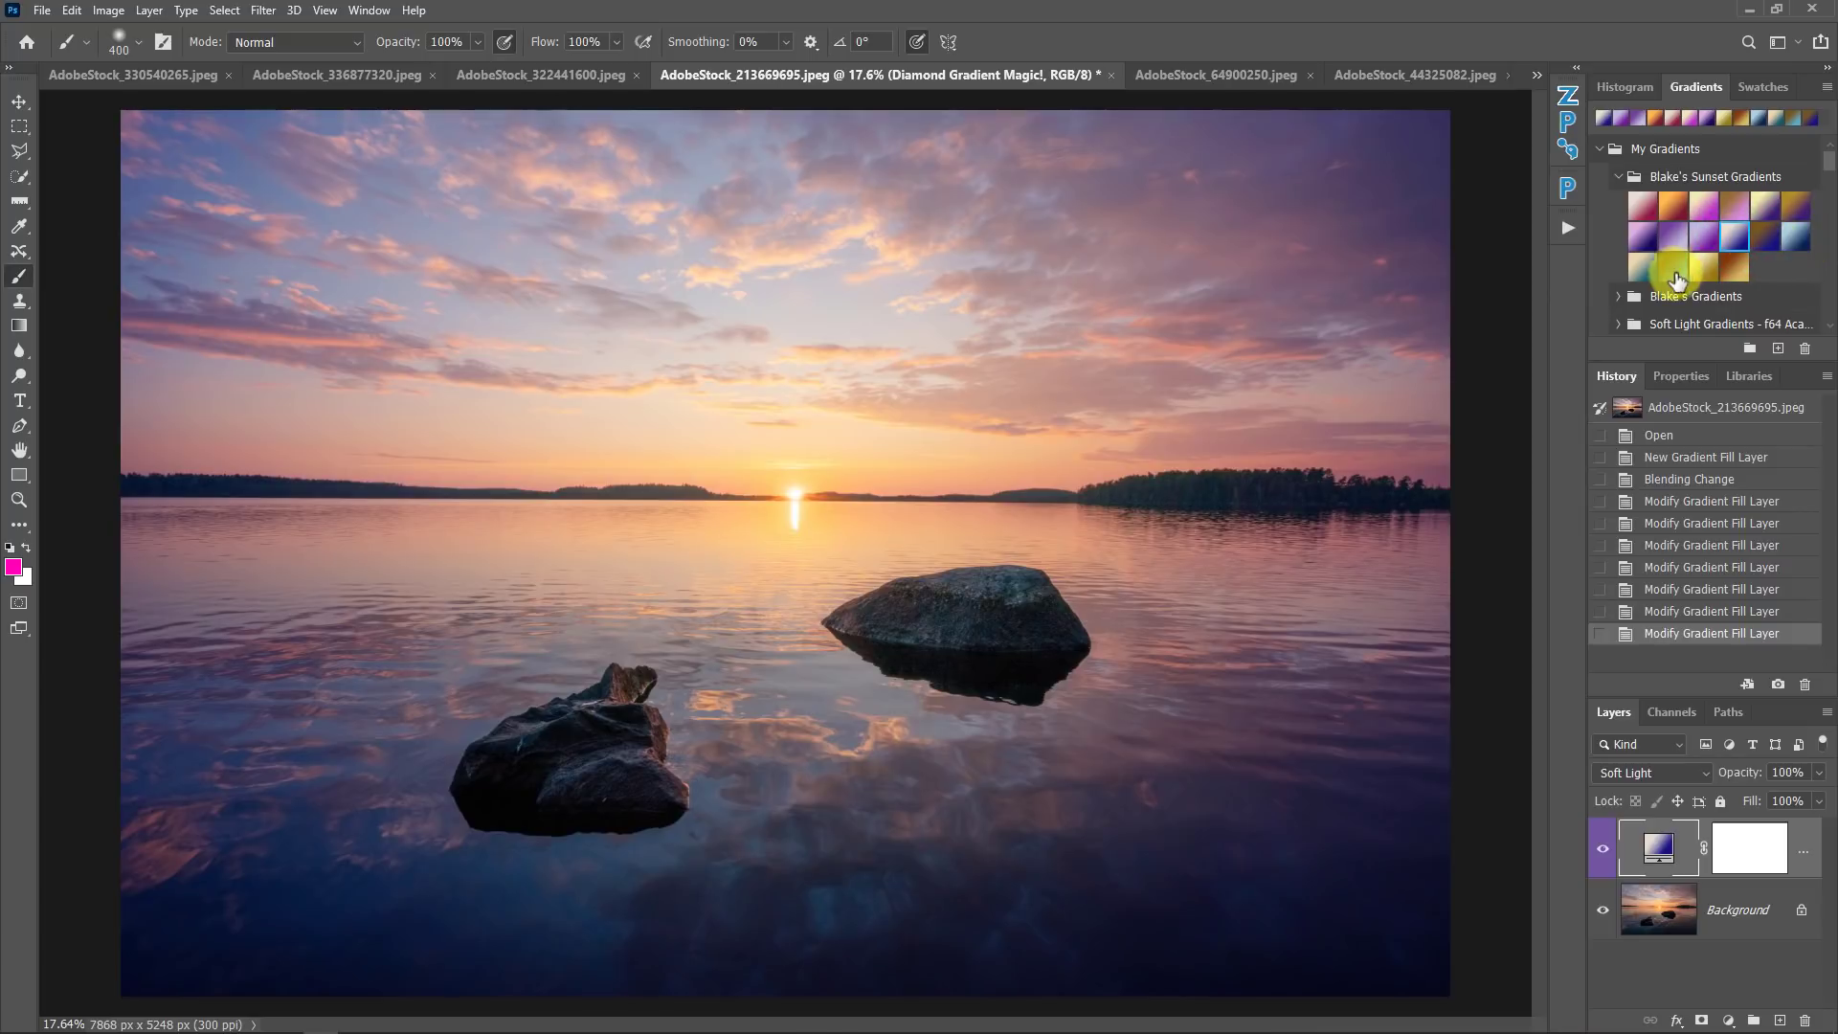
{"action": "left_click", "coordinate": [1643, 267]}
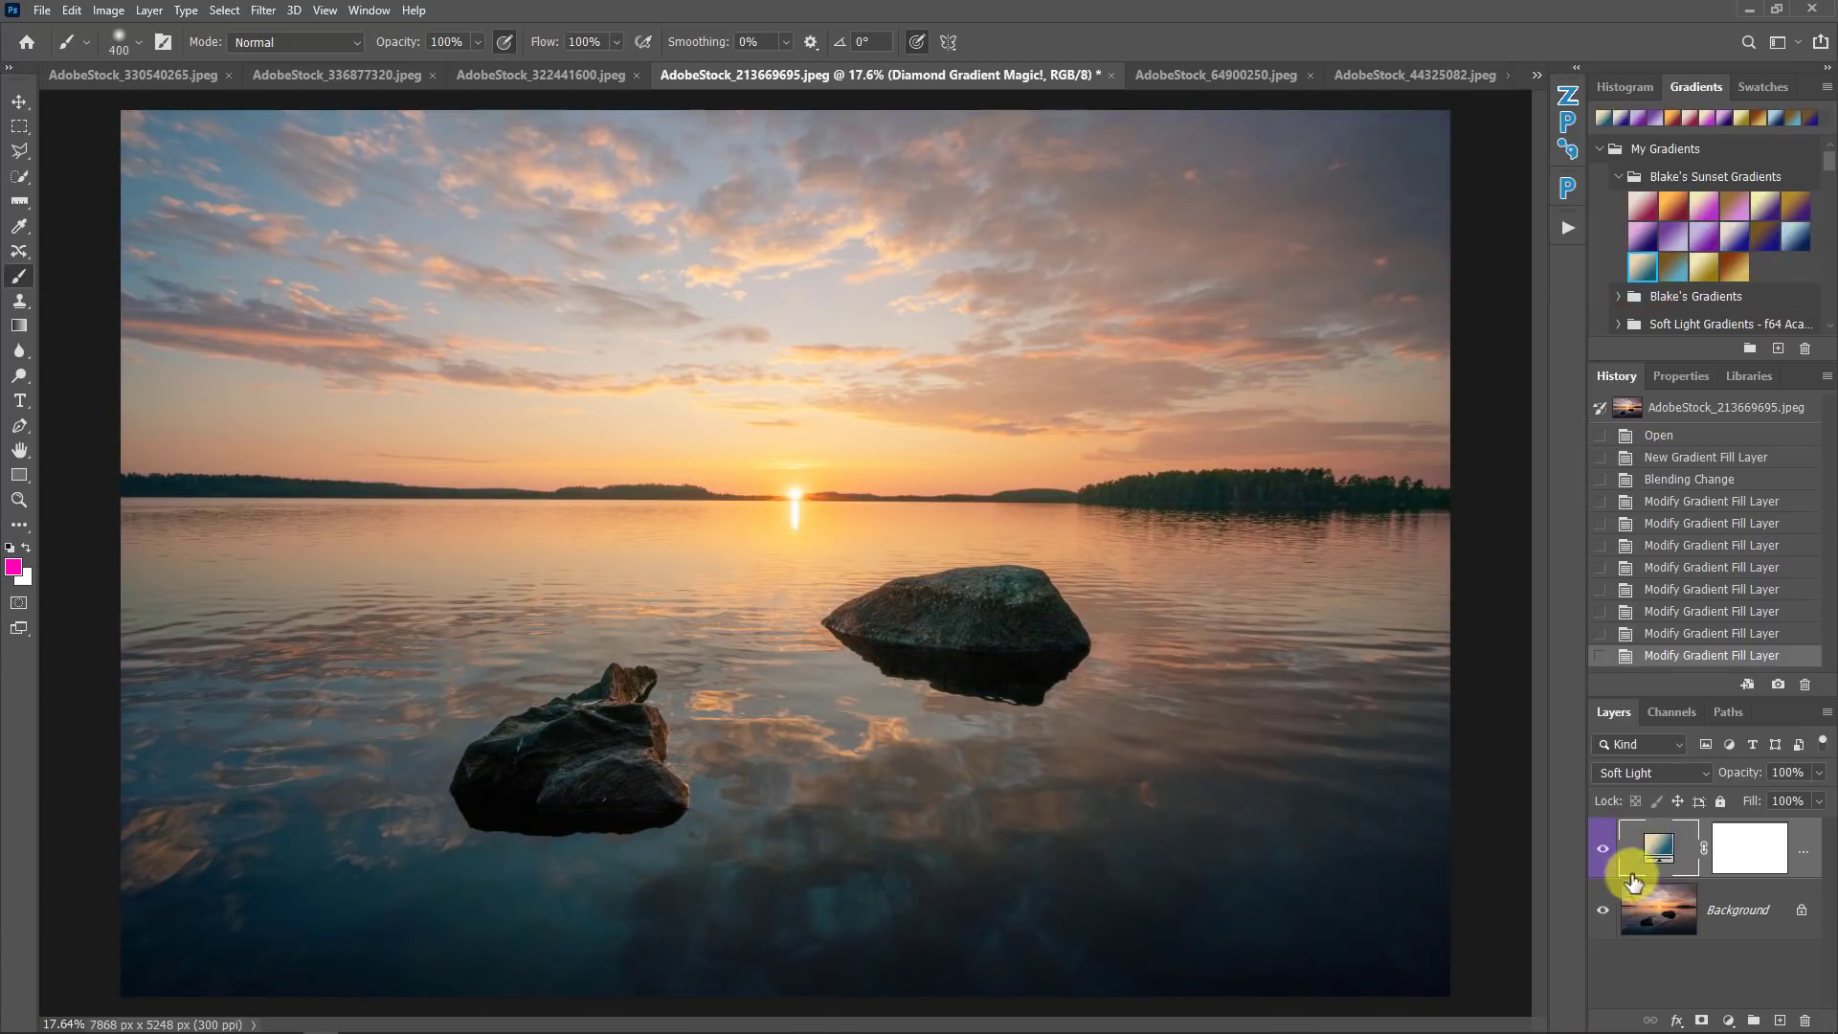
{"action": "left_click", "coordinate": [1603, 853]}
{"action": "left_click", "coordinate": [1599, 852]}
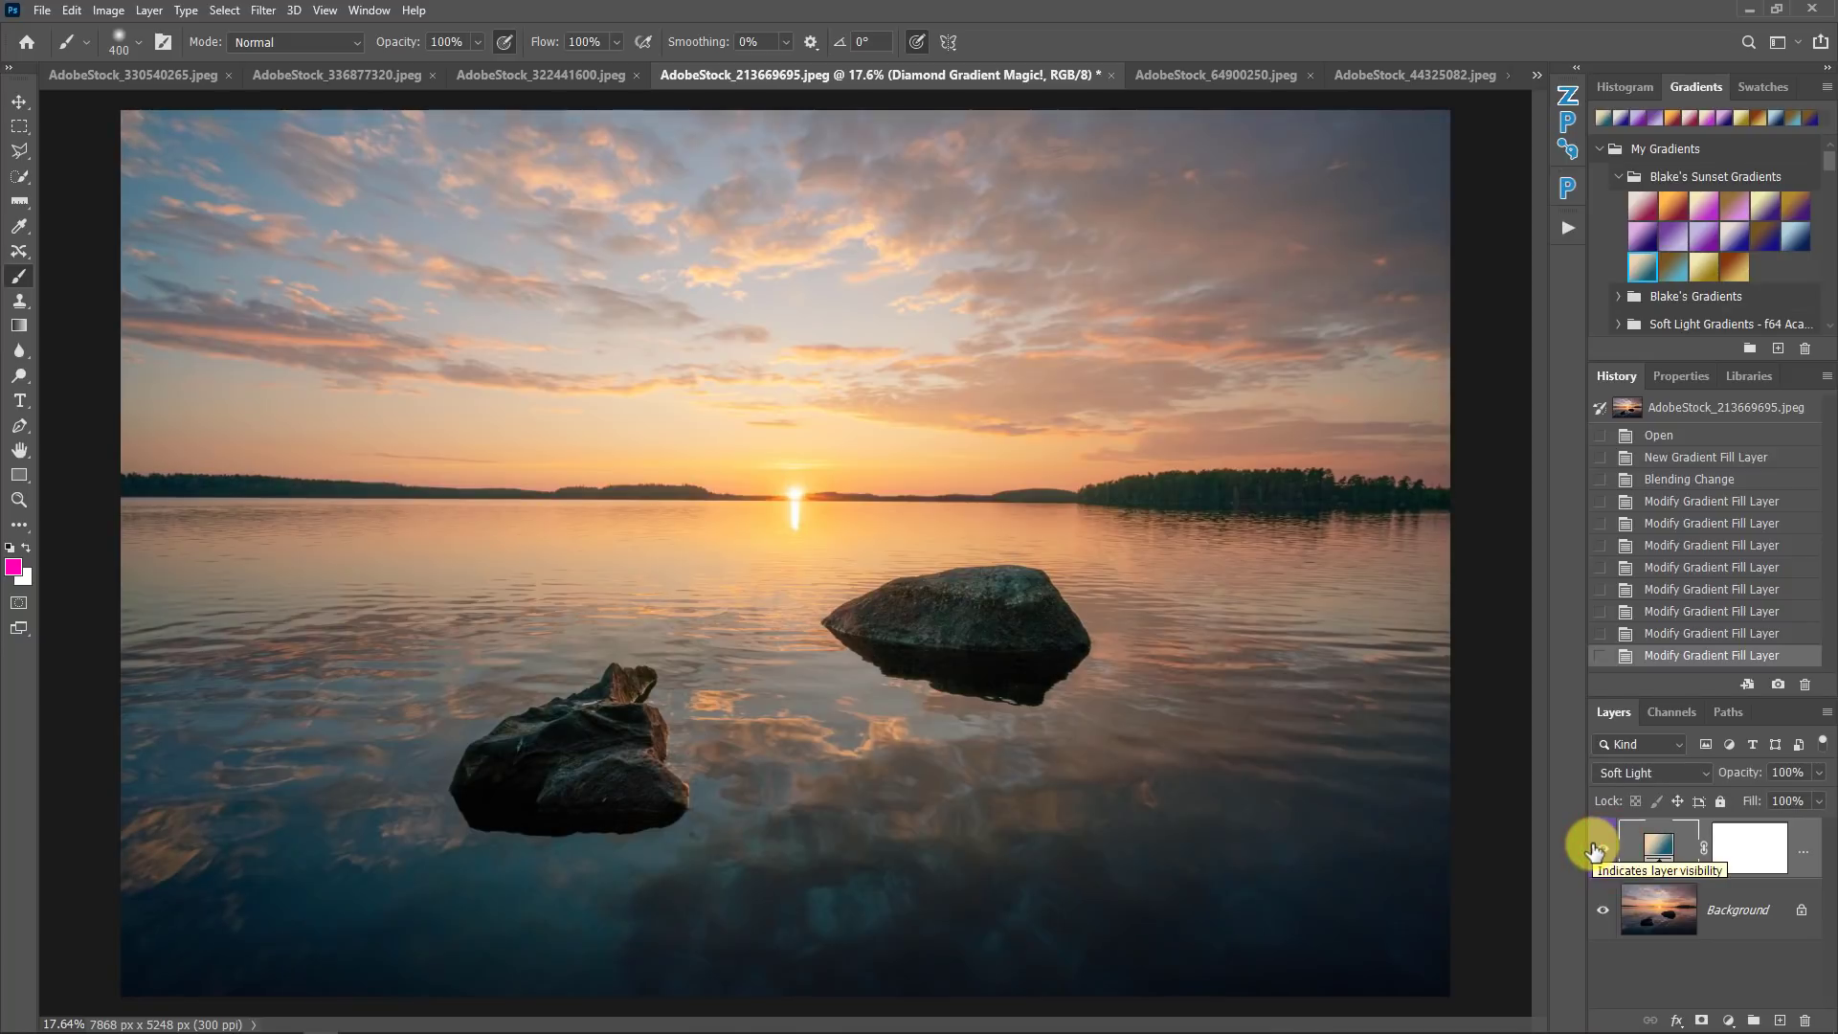
{"action": "left_click", "coordinate": [1593, 848]}
{"action": "left_click", "coordinate": [1593, 843]}
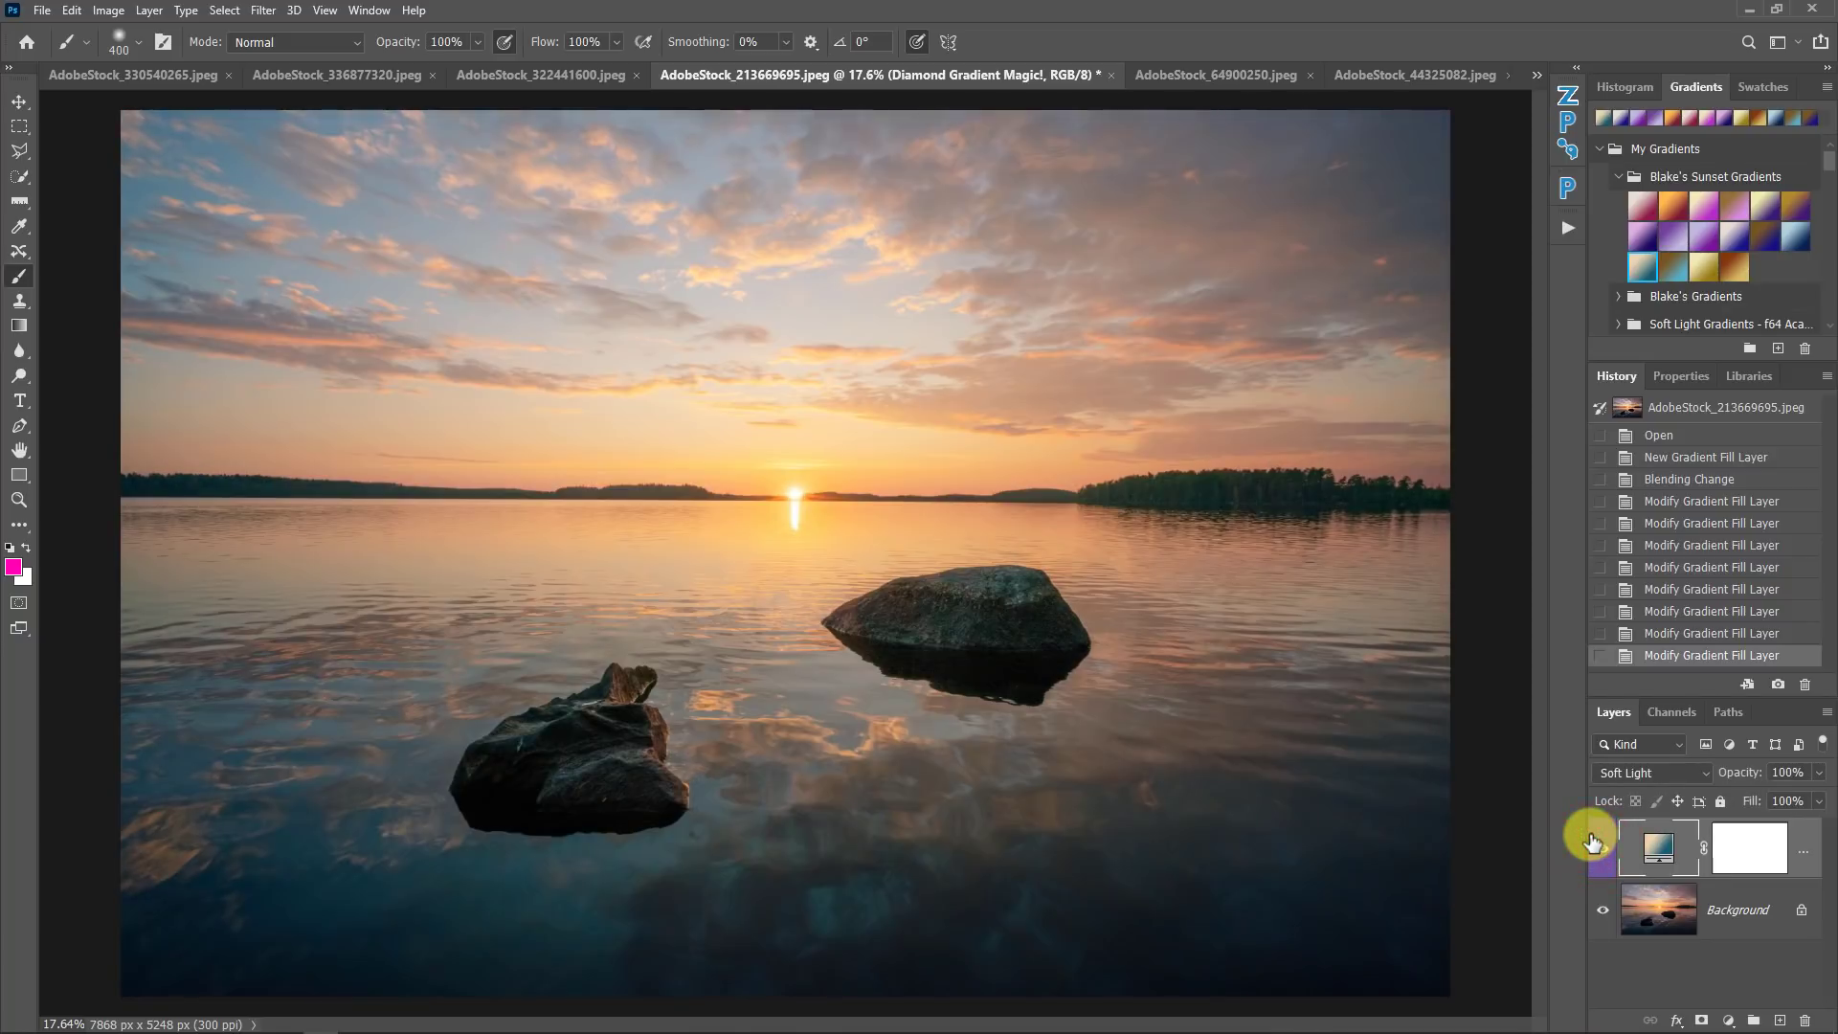
On the lavender-field photo, run STEP 1: Diamond Gradient and accept the initial fill.
{"action": "left_click", "coordinate": [1187, 77]}
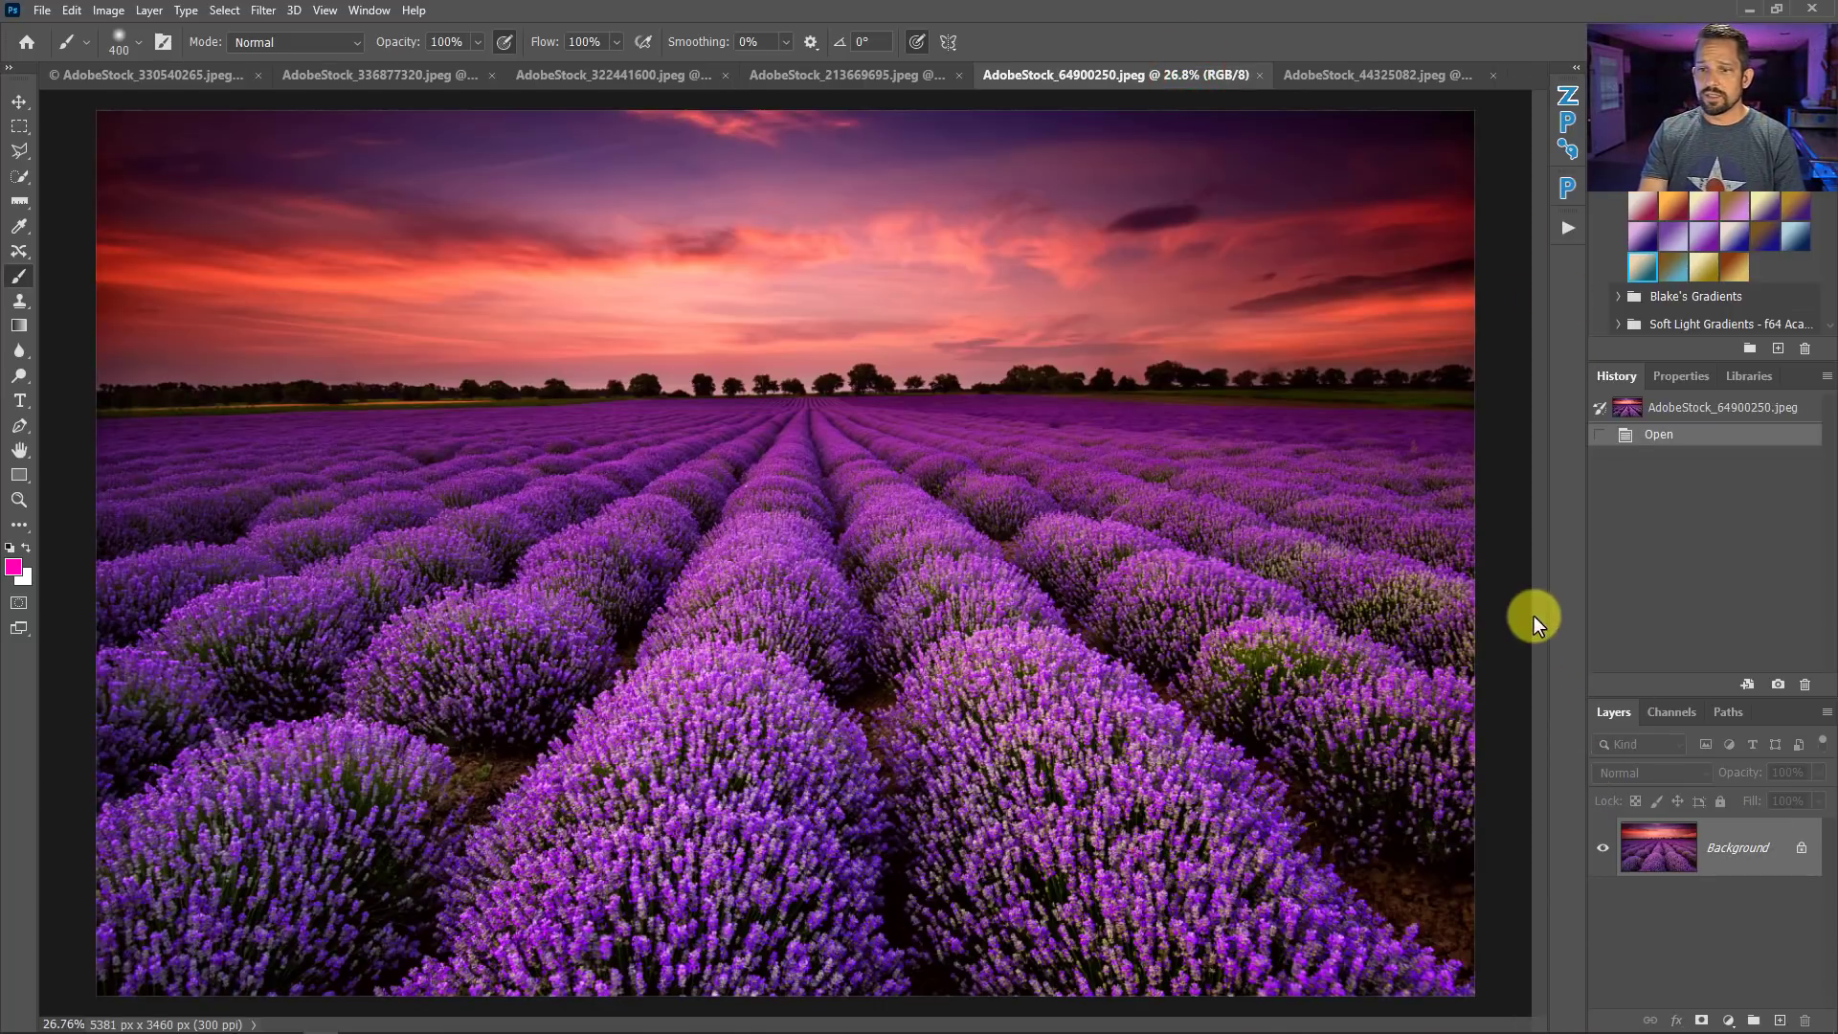
{"action": "left_click", "coordinate": [1565, 227]}
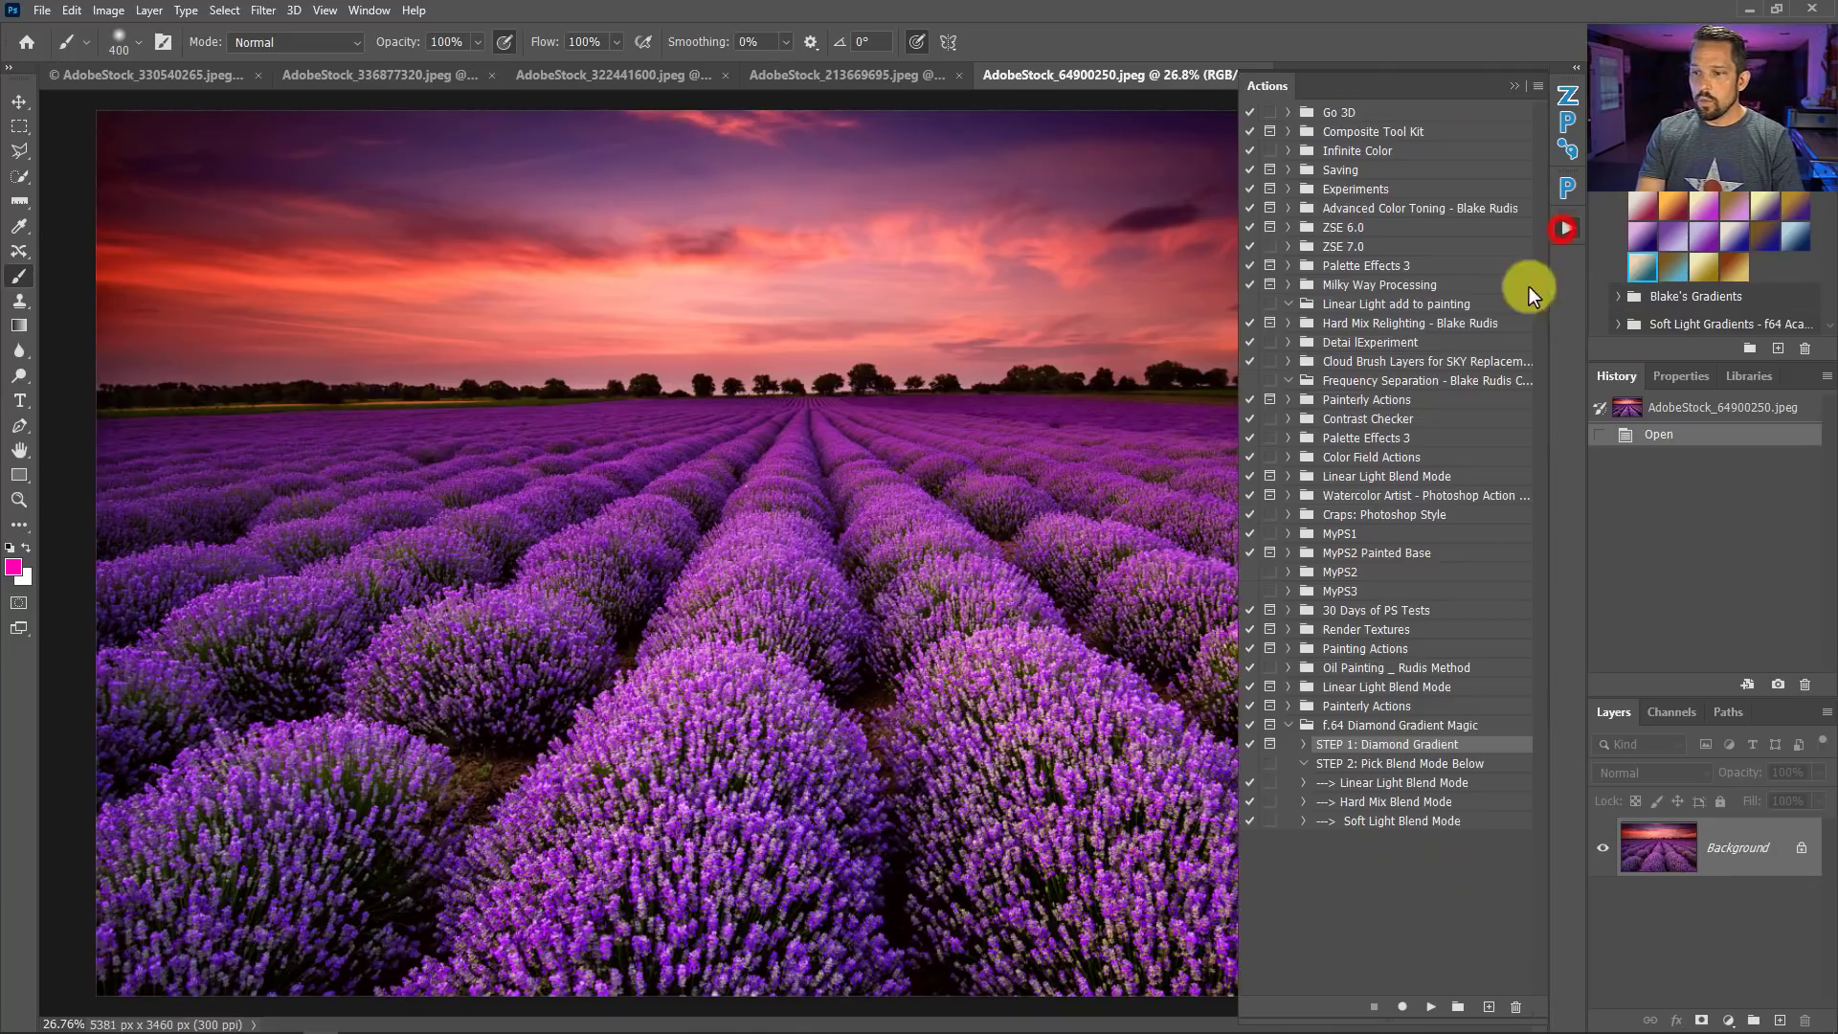
{"action": "left_click", "coordinate": [1430, 1007]}
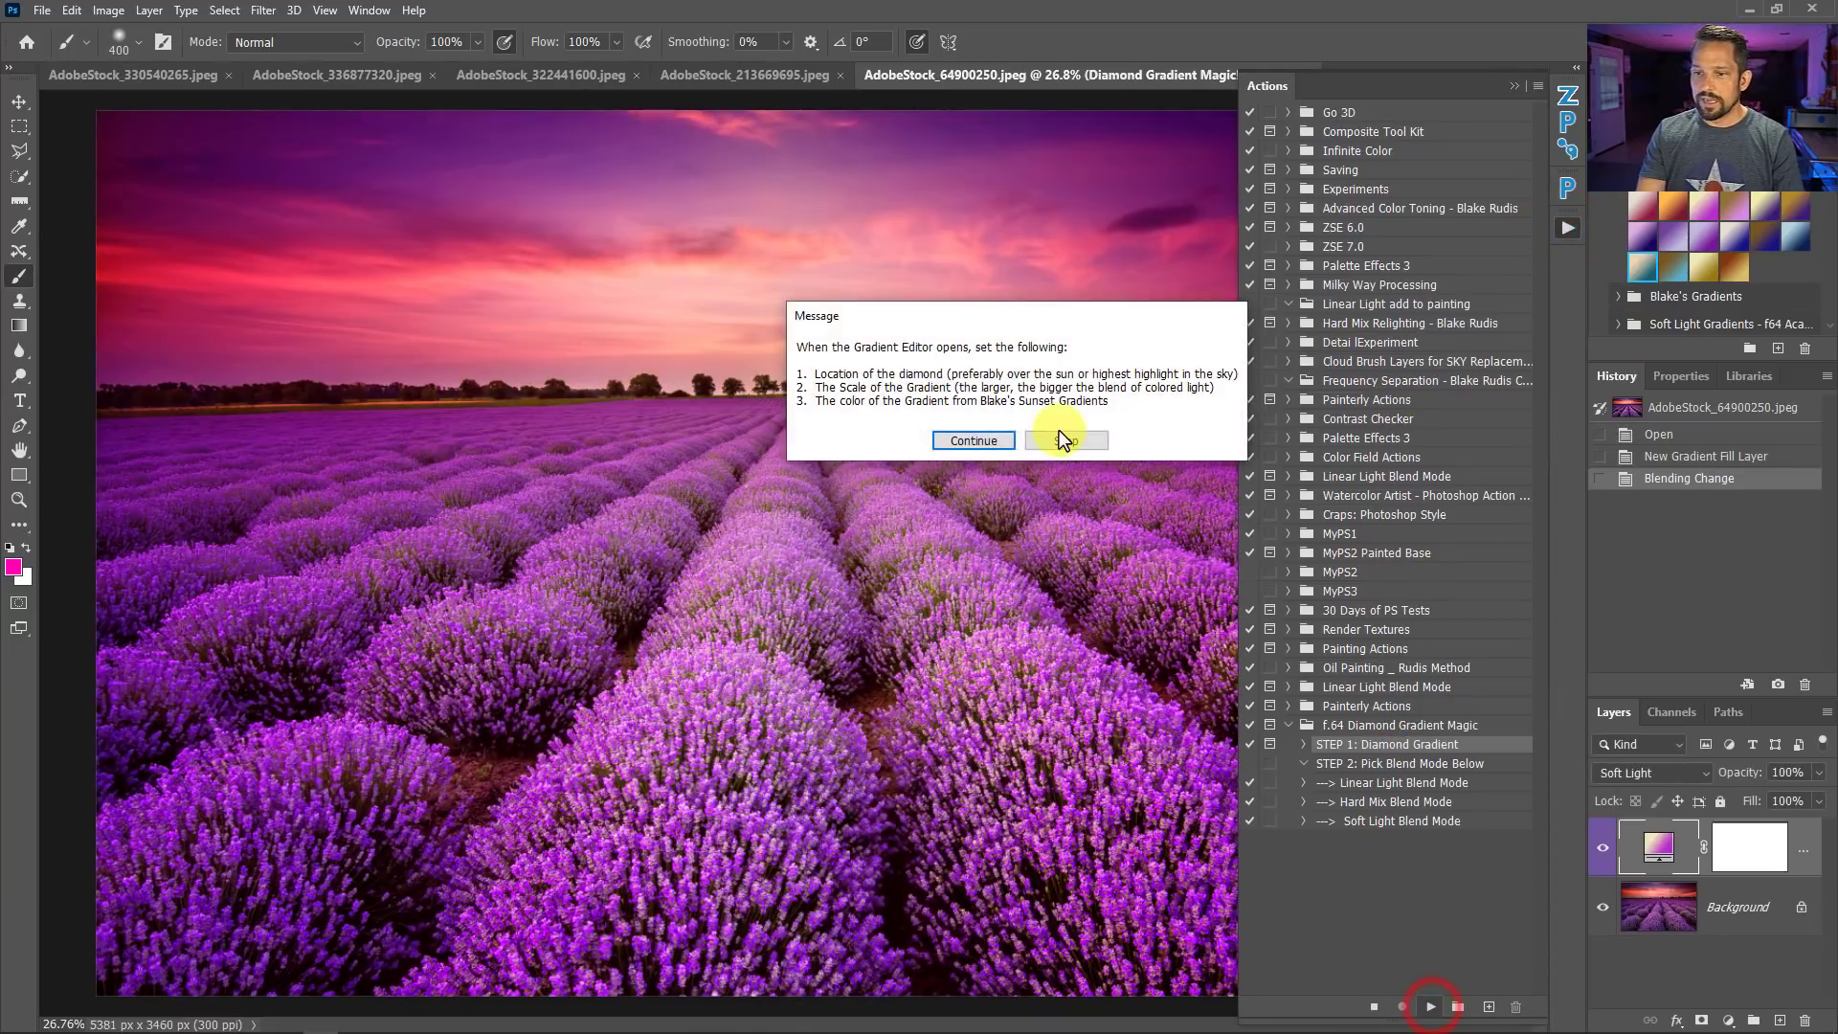
{"action": "left_click", "coordinate": [973, 440]}
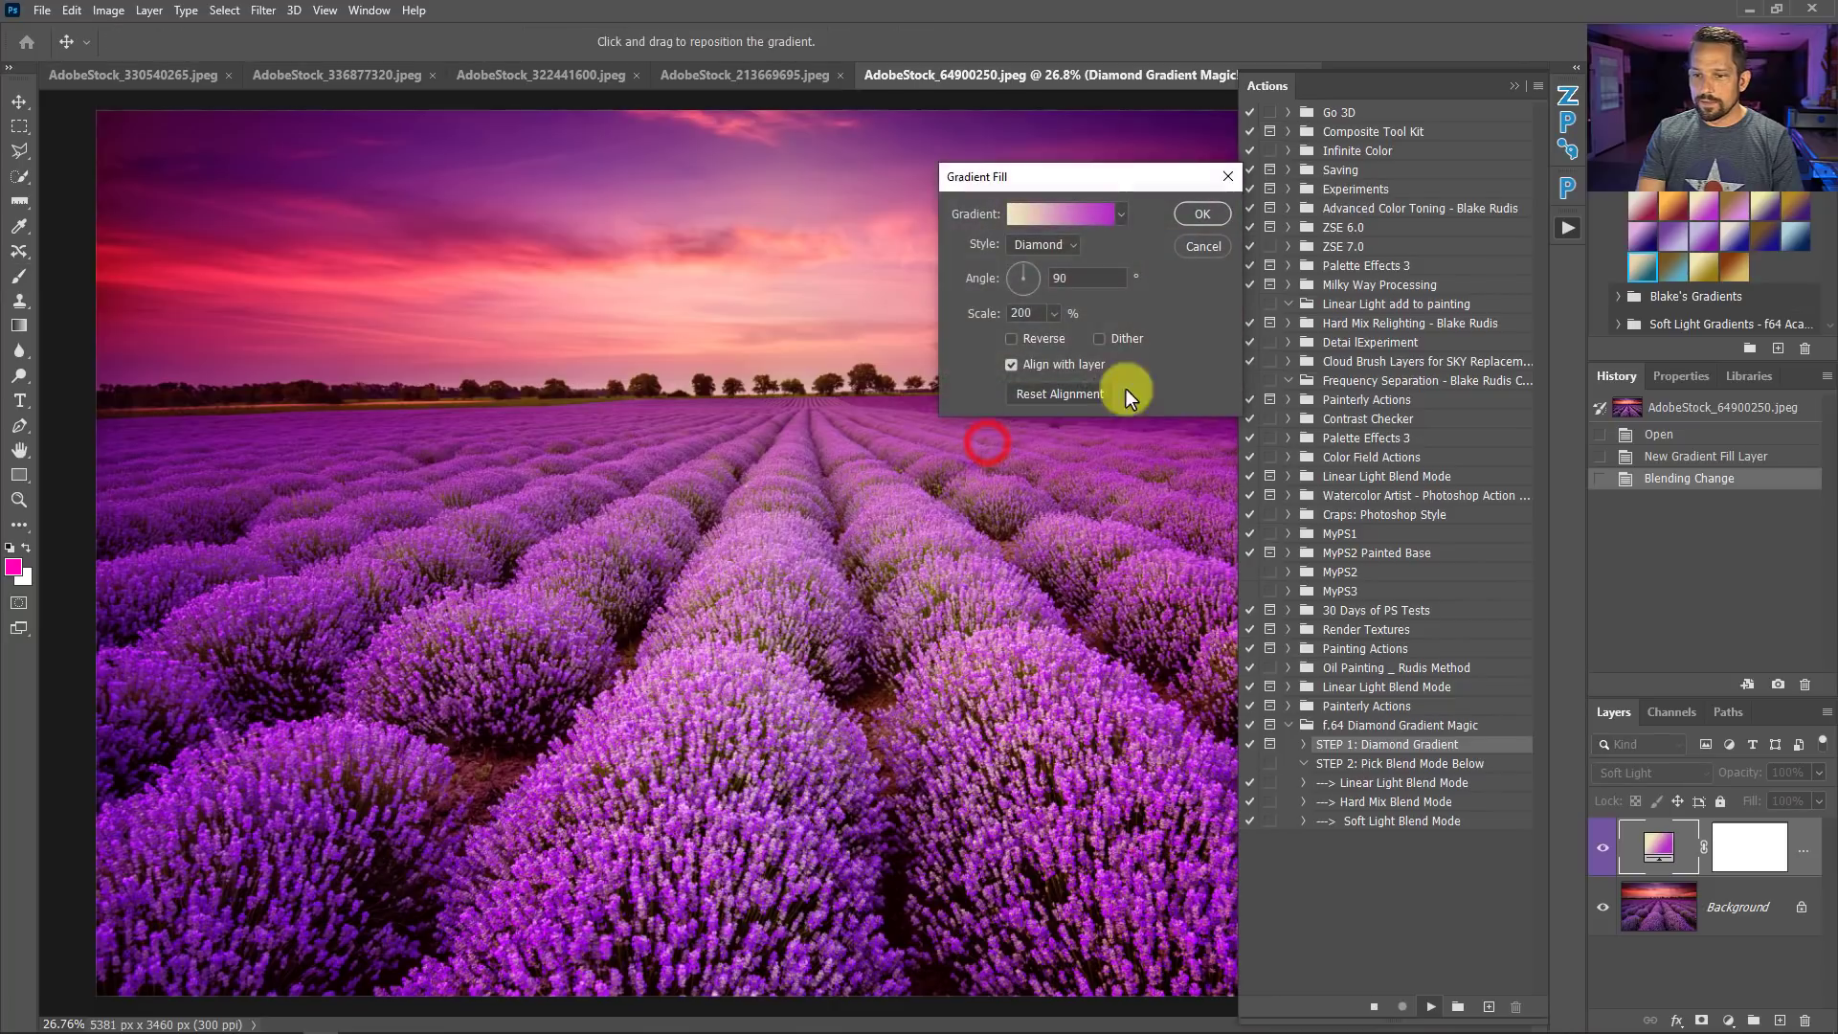
{"action": "left_click", "coordinate": [1210, 213]}
Move the diamond centre up-left into the sky and set the Scale to 250%.
{"action": "double_click", "coordinate": [1659, 846]}
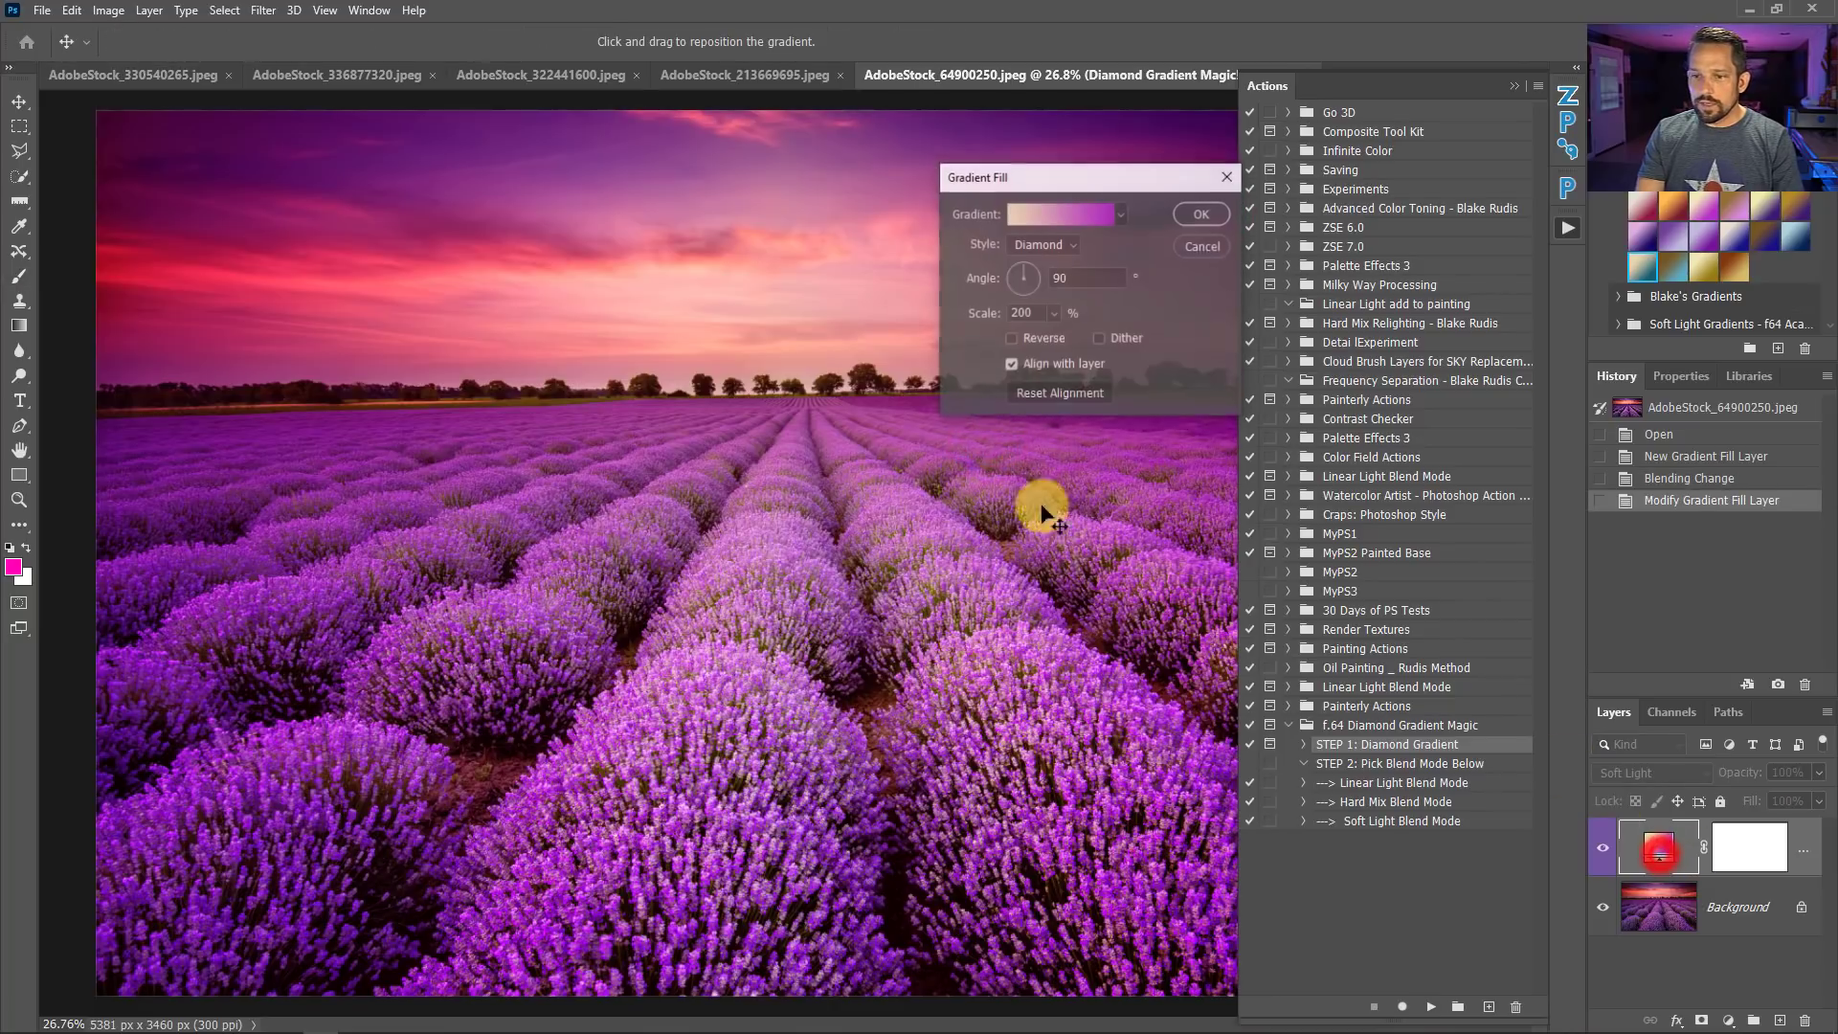
{"action": "left_click_drag", "start_coordinate": [995, 469], "coordinate": [833, 335]}
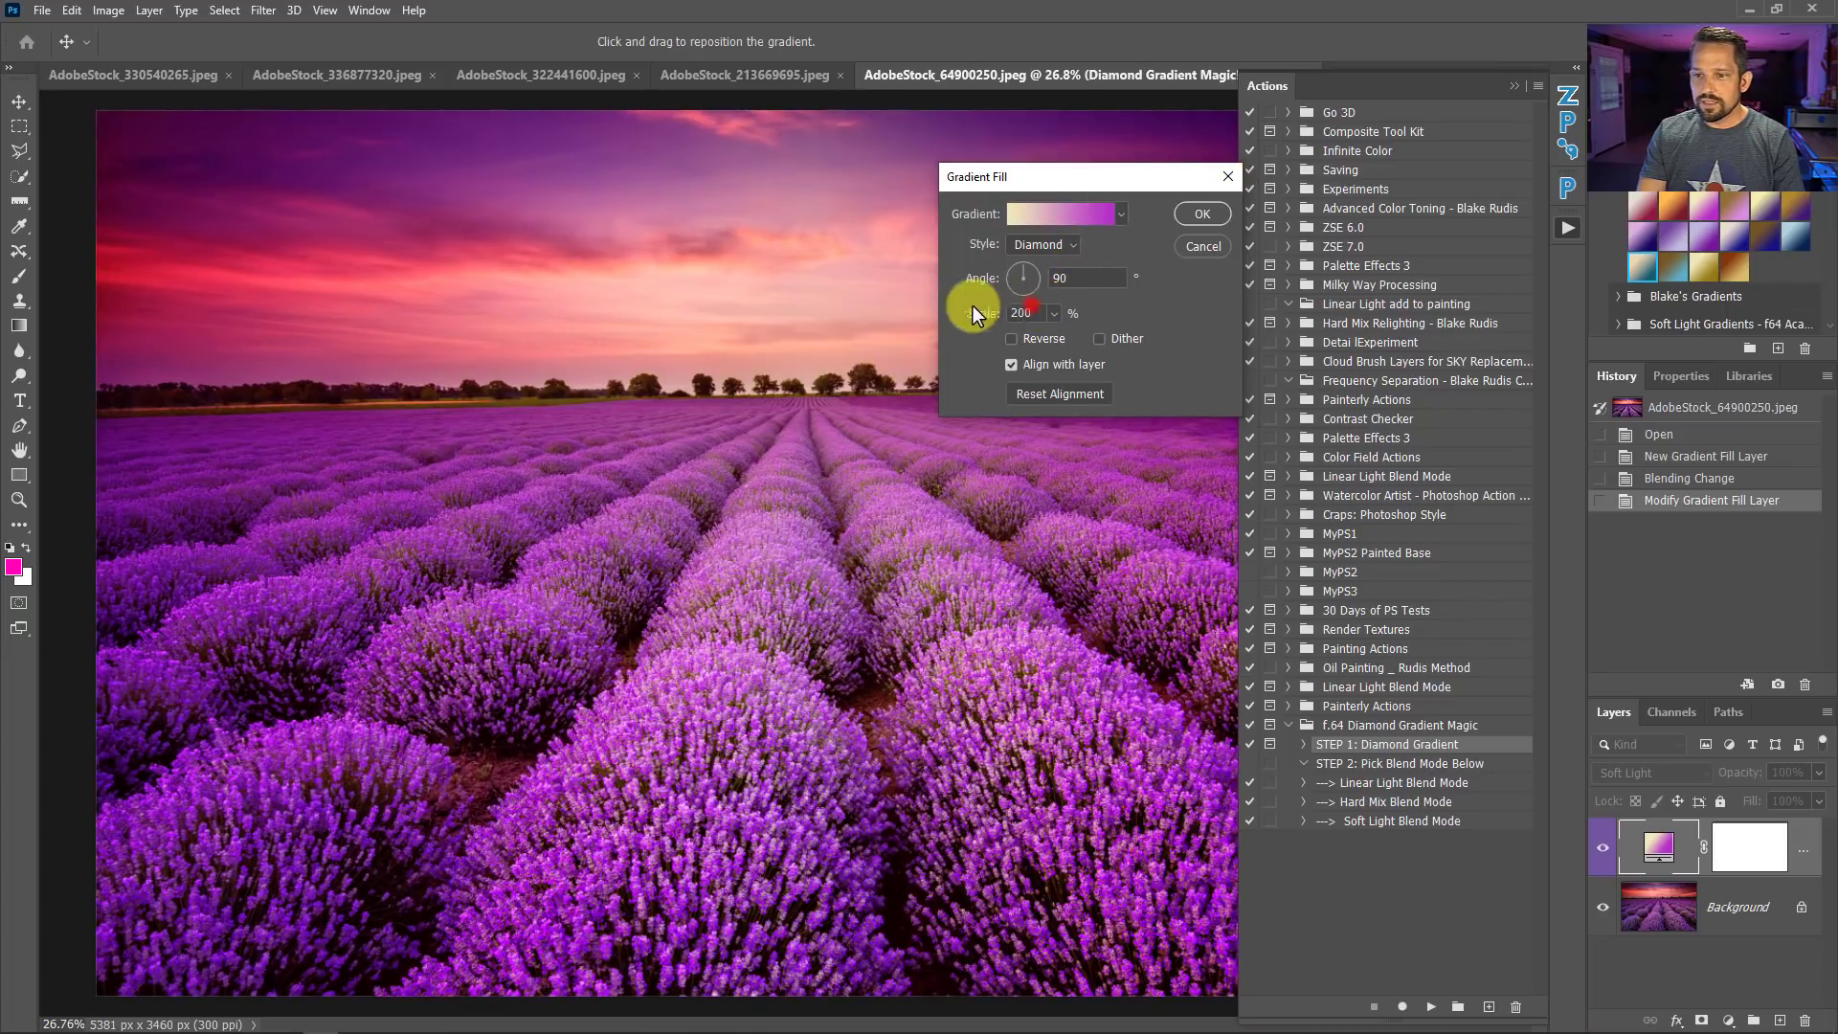
{"action": "left_click", "coordinate": [1024, 312]}
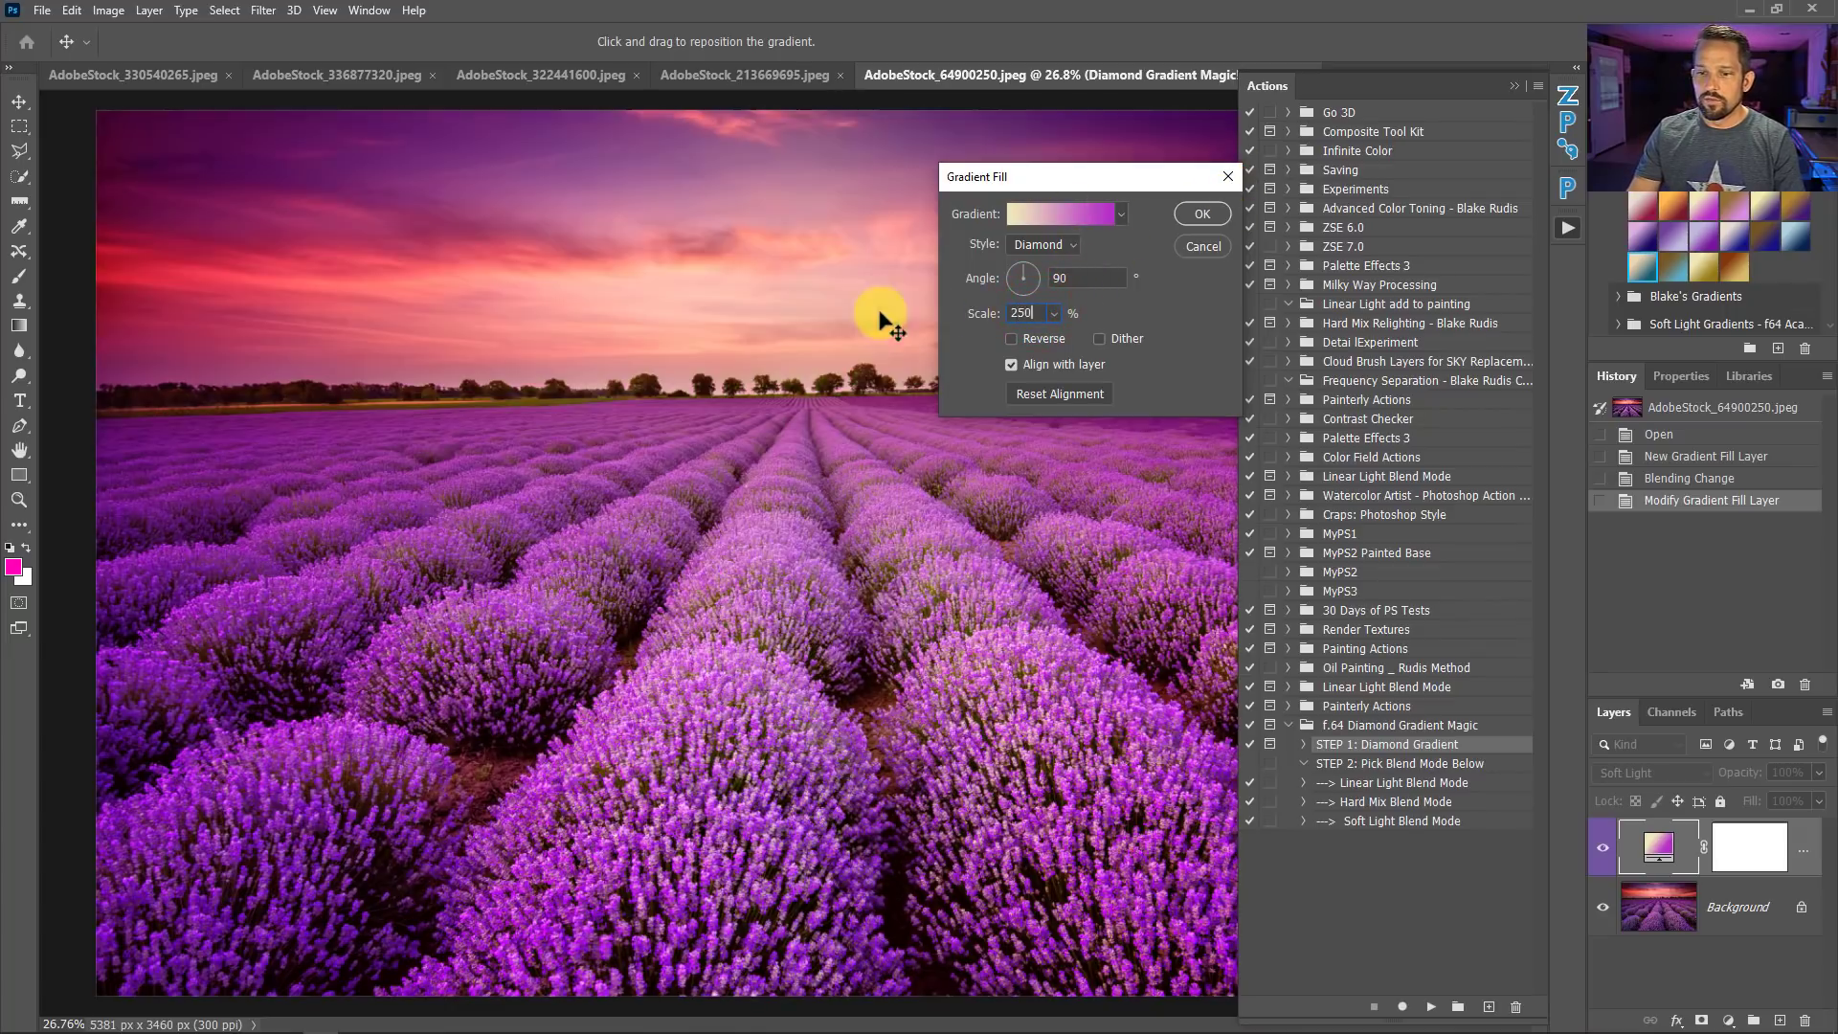
{"action": "key", "text": "Return"}
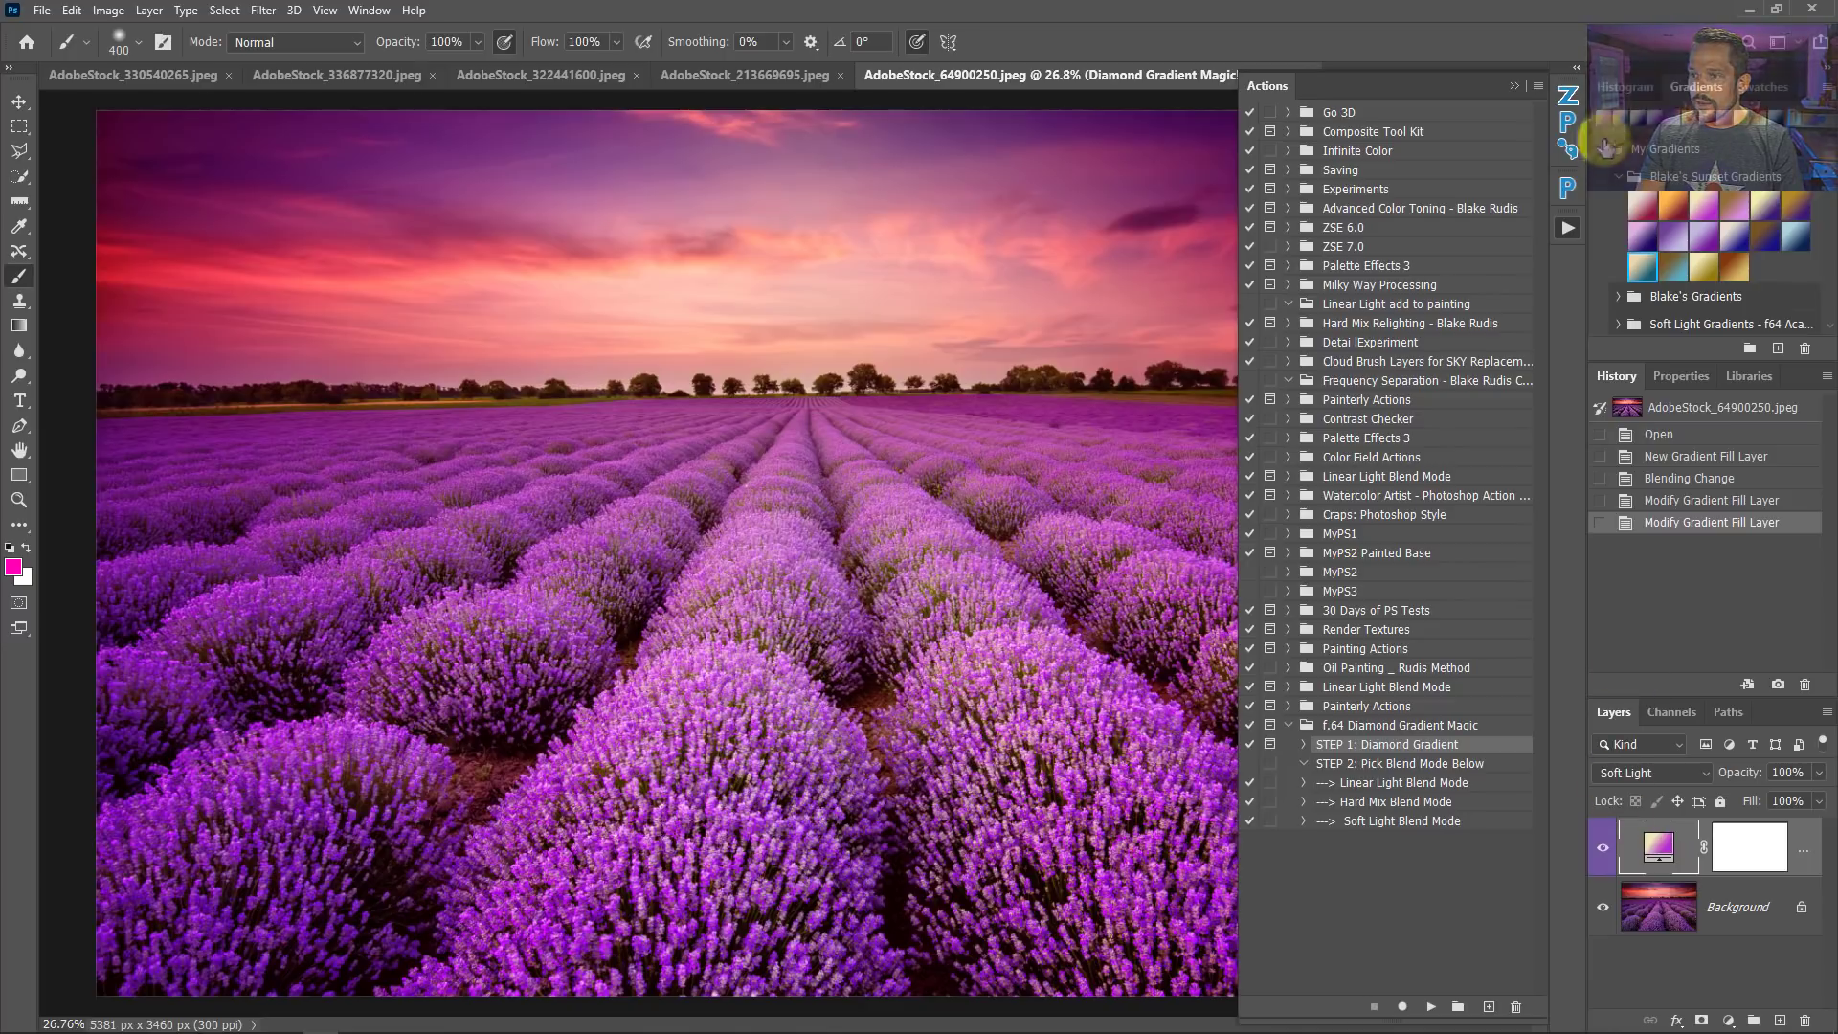
Collapse Actions, apply a pink-purple sunset preset to the lavender fill, and compare with it hidden.
{"action": "left_click", "coordinate": [1514, 84]}
{"action": "left_click", "coordinate": [1705, 235]}
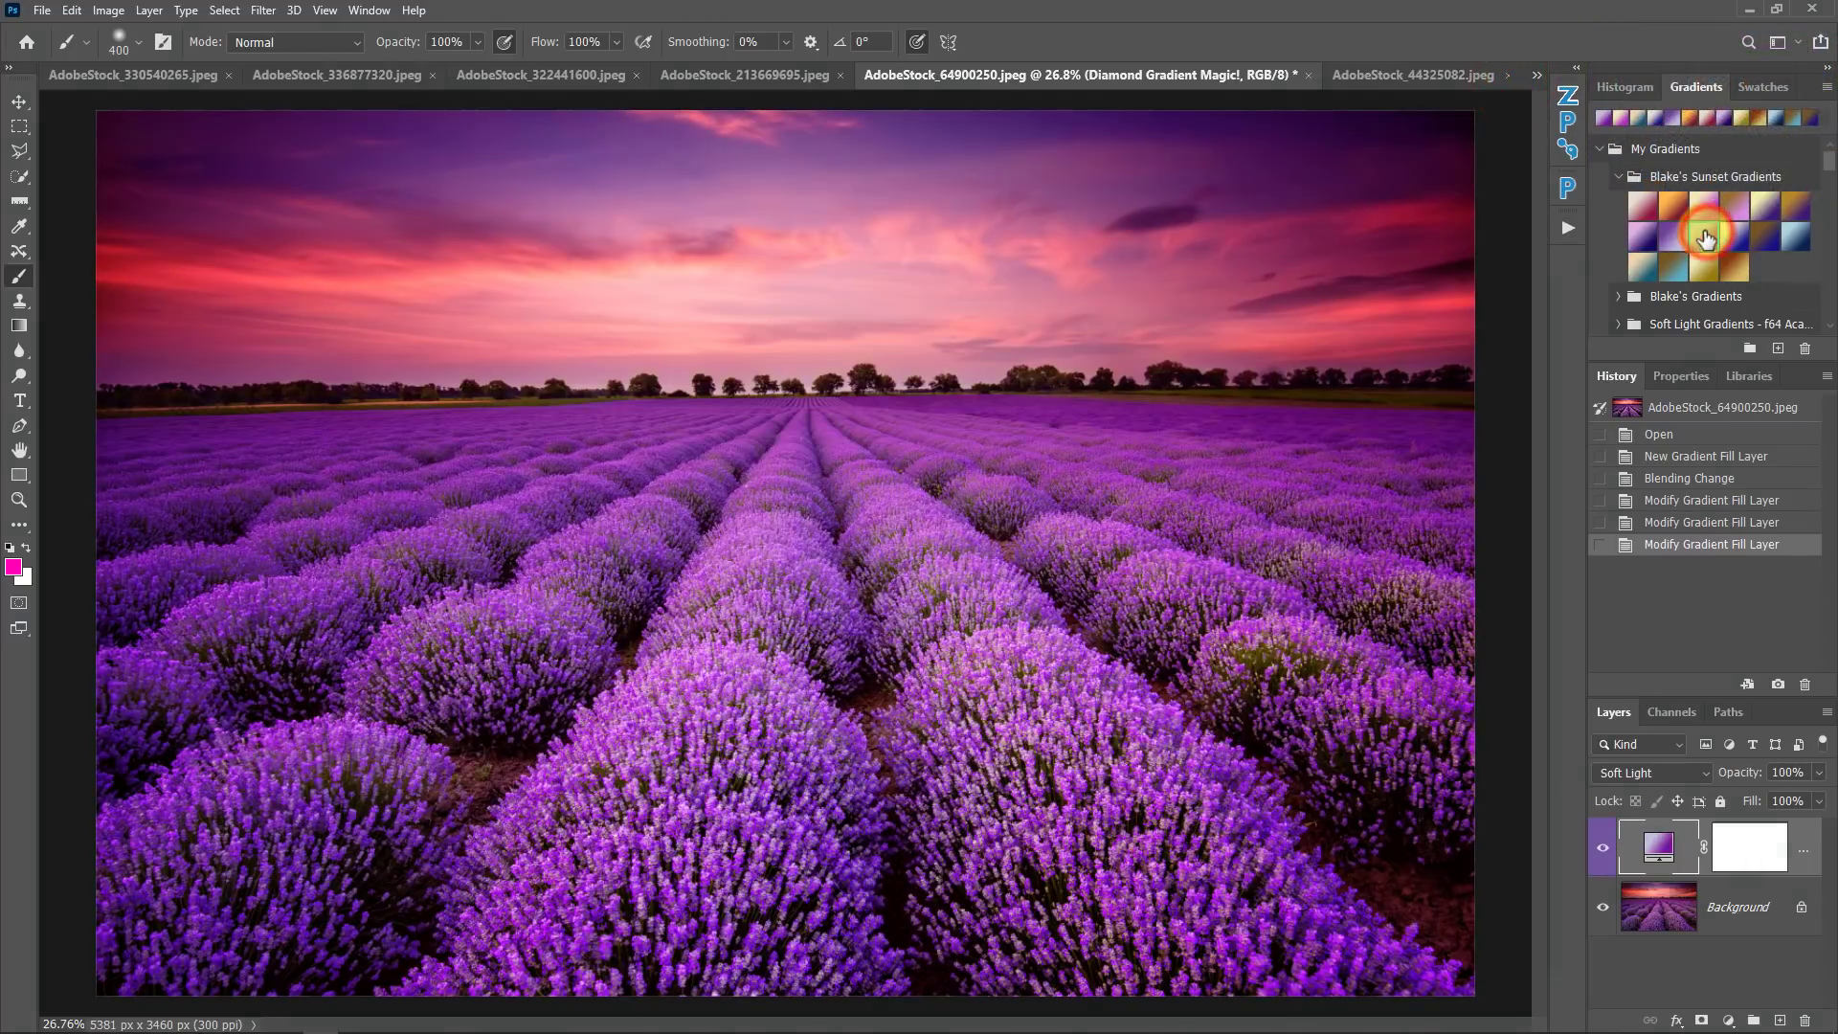
{"action": "left_click", "coordinate": [1604, 846]}
{"action": "left_click", "coordinate": [1604, 846]}
{"action": "left_click", "coordinate": [1605, 846]}
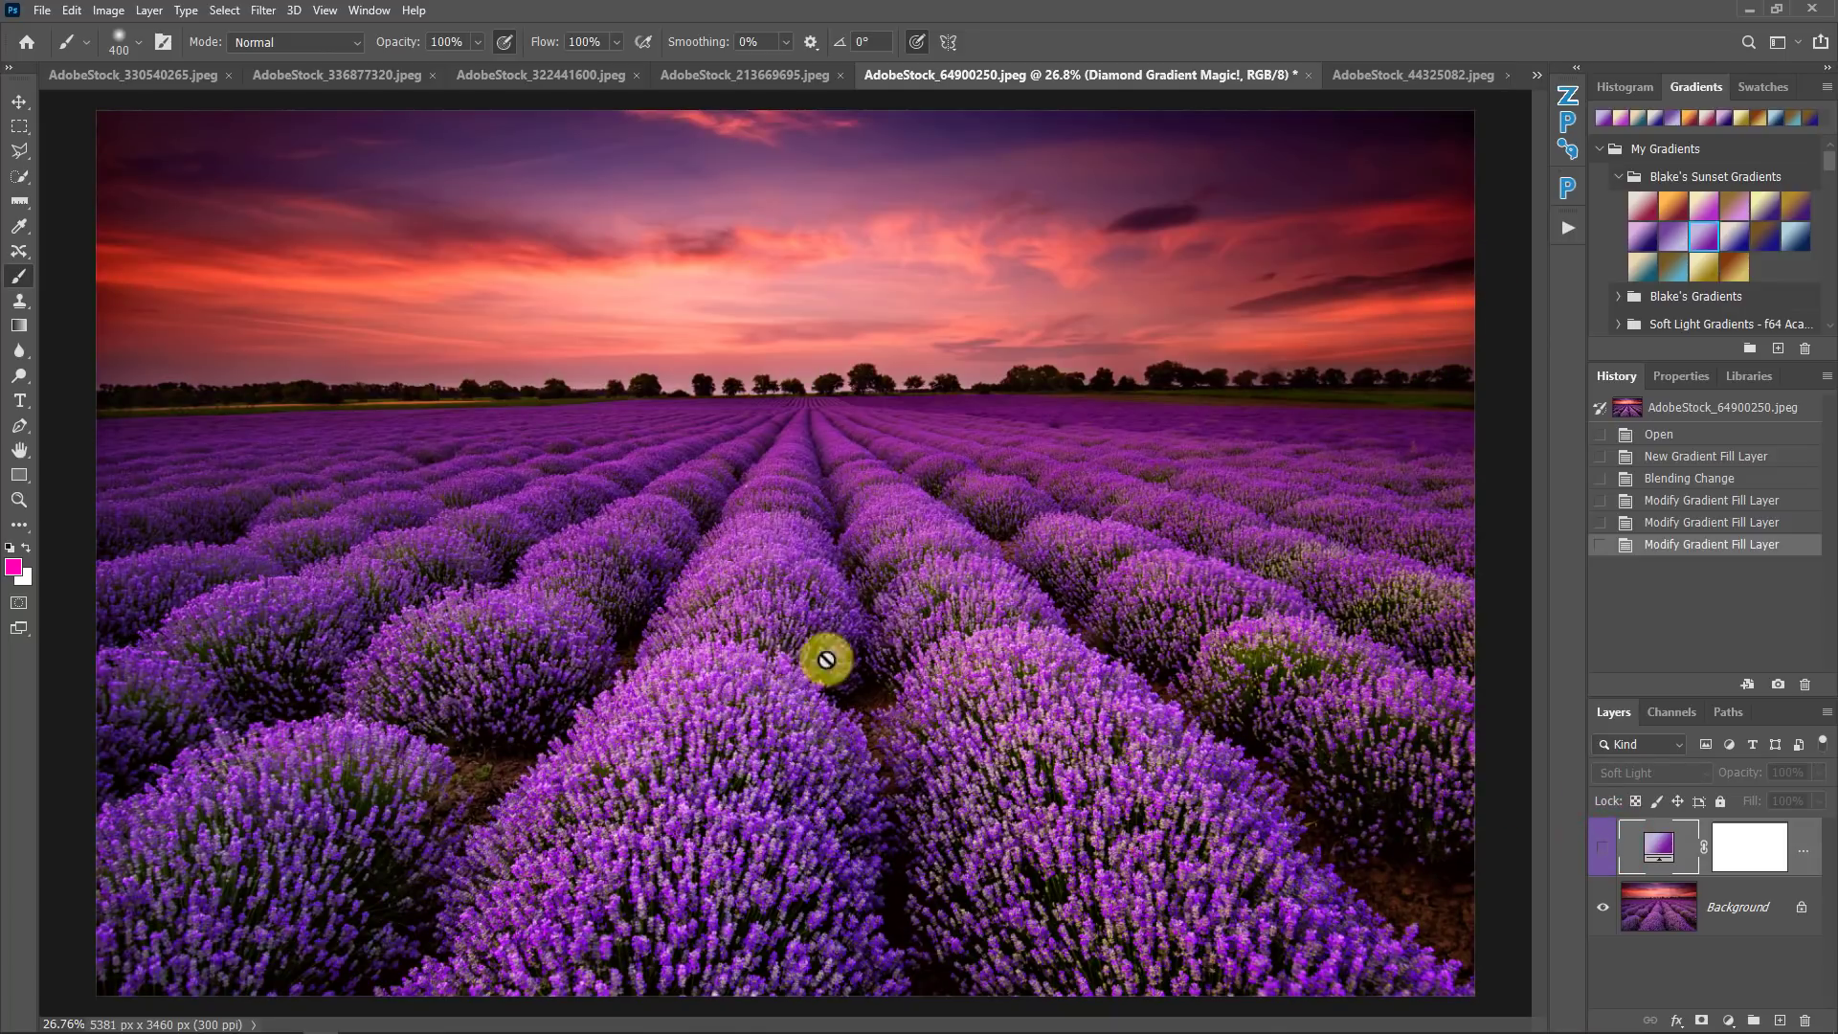
{"action": "left_click", "coordinate": [1602, 846]}
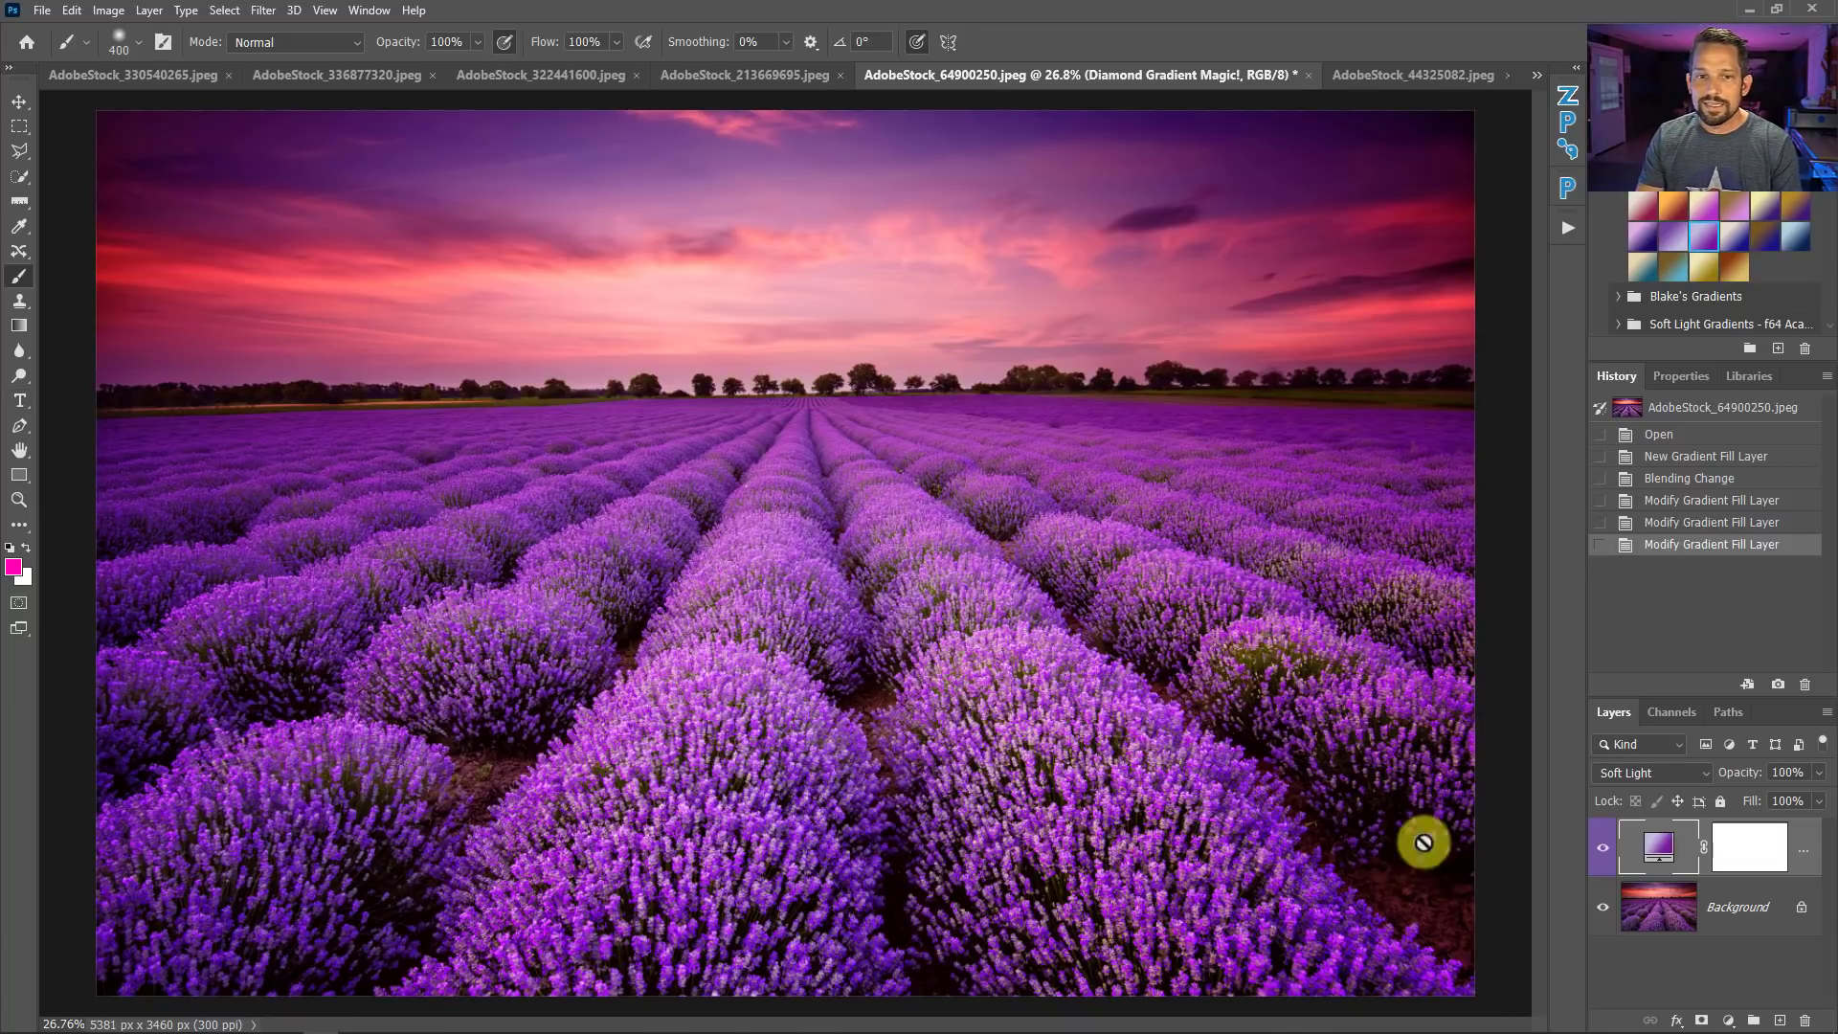
{"action": "left_click", "coordinate": [1604, 848]}
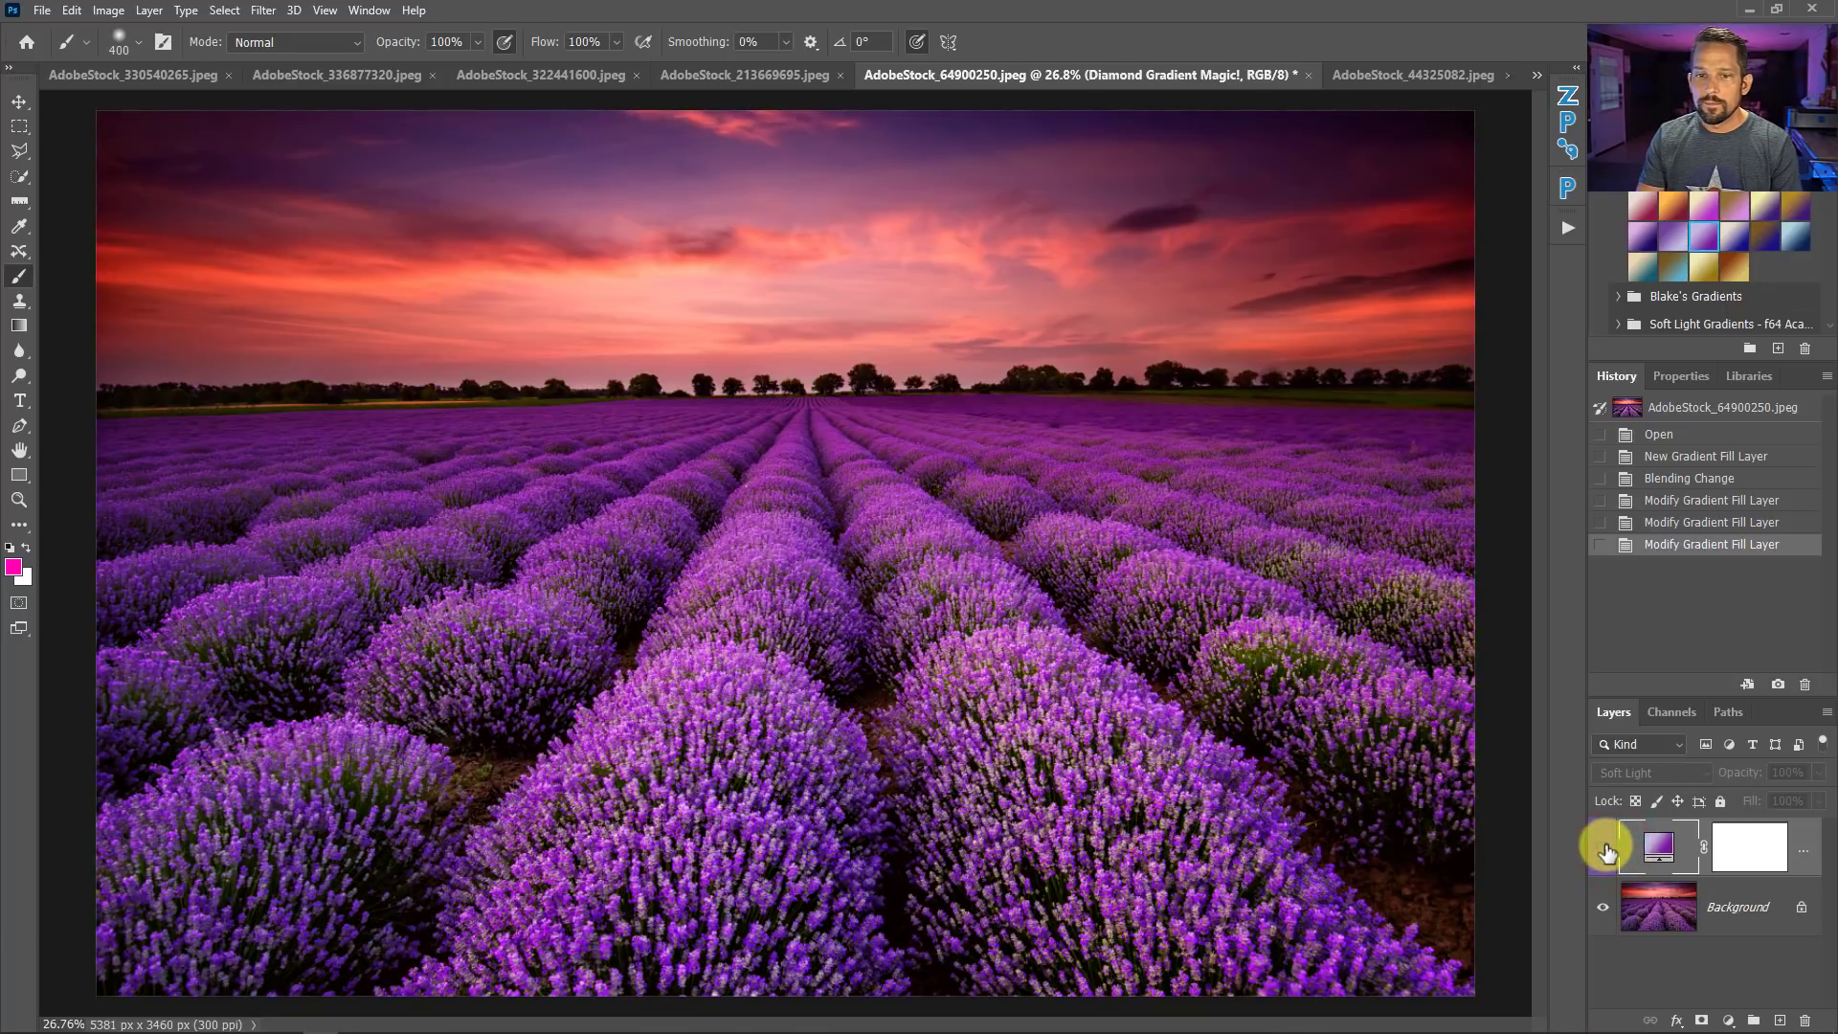
{"action": "left_click", "coordinate": [1604, 848]}
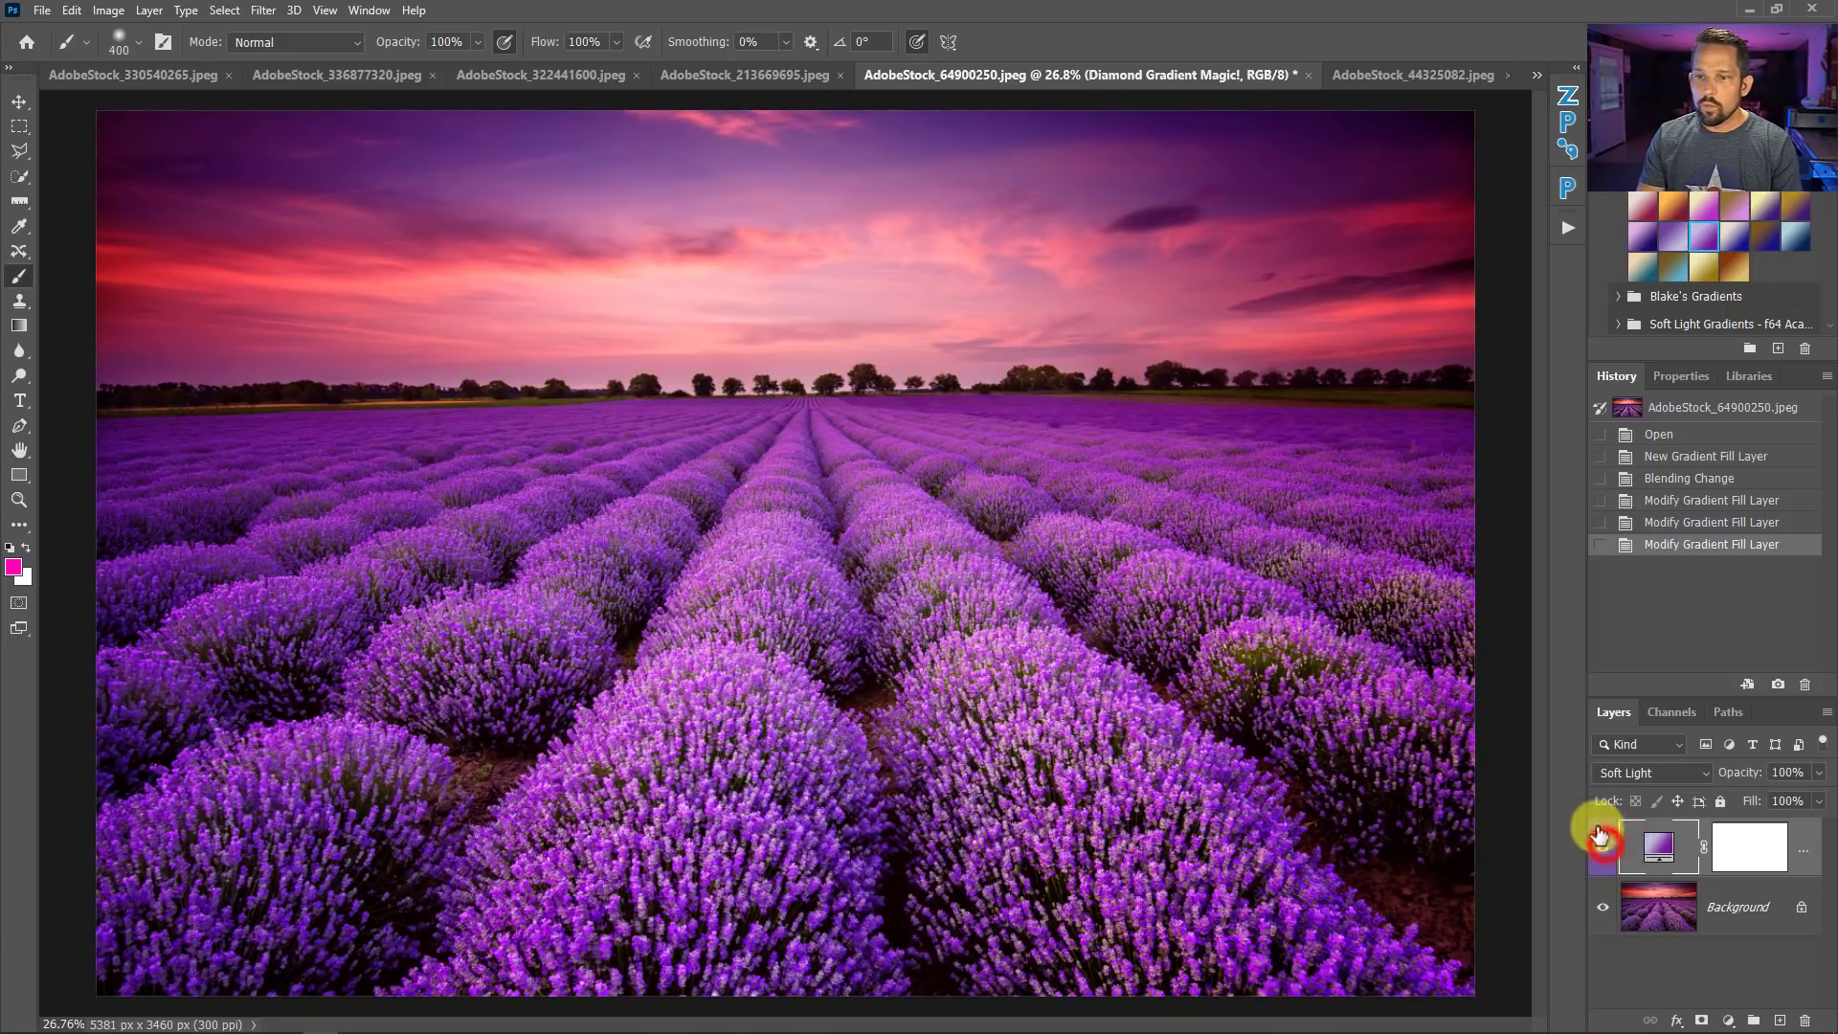
On AdobeStock_44325082, run STEP 1: Diamond Gradient and centre the diamond on the tree.
{"action": "left_click", "coordinate": [1459, 73]}
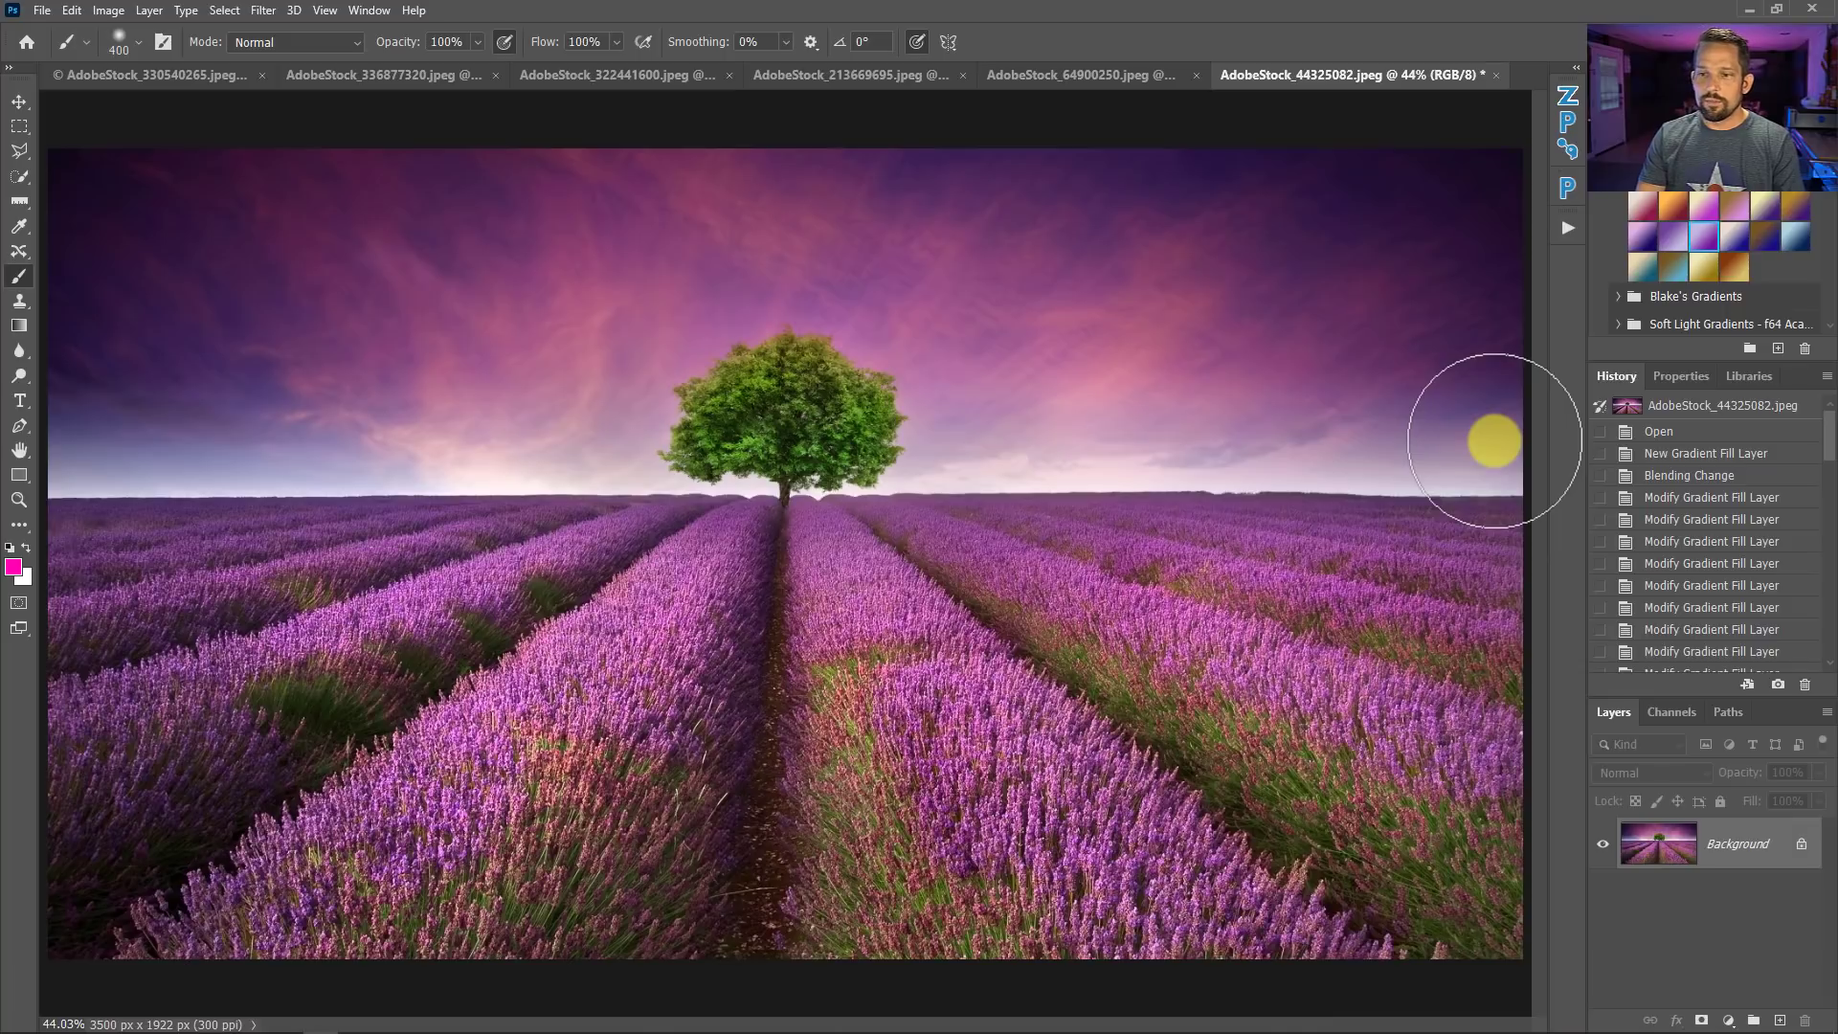
{"action": "left_click", "coordinate": [1567, 227]}
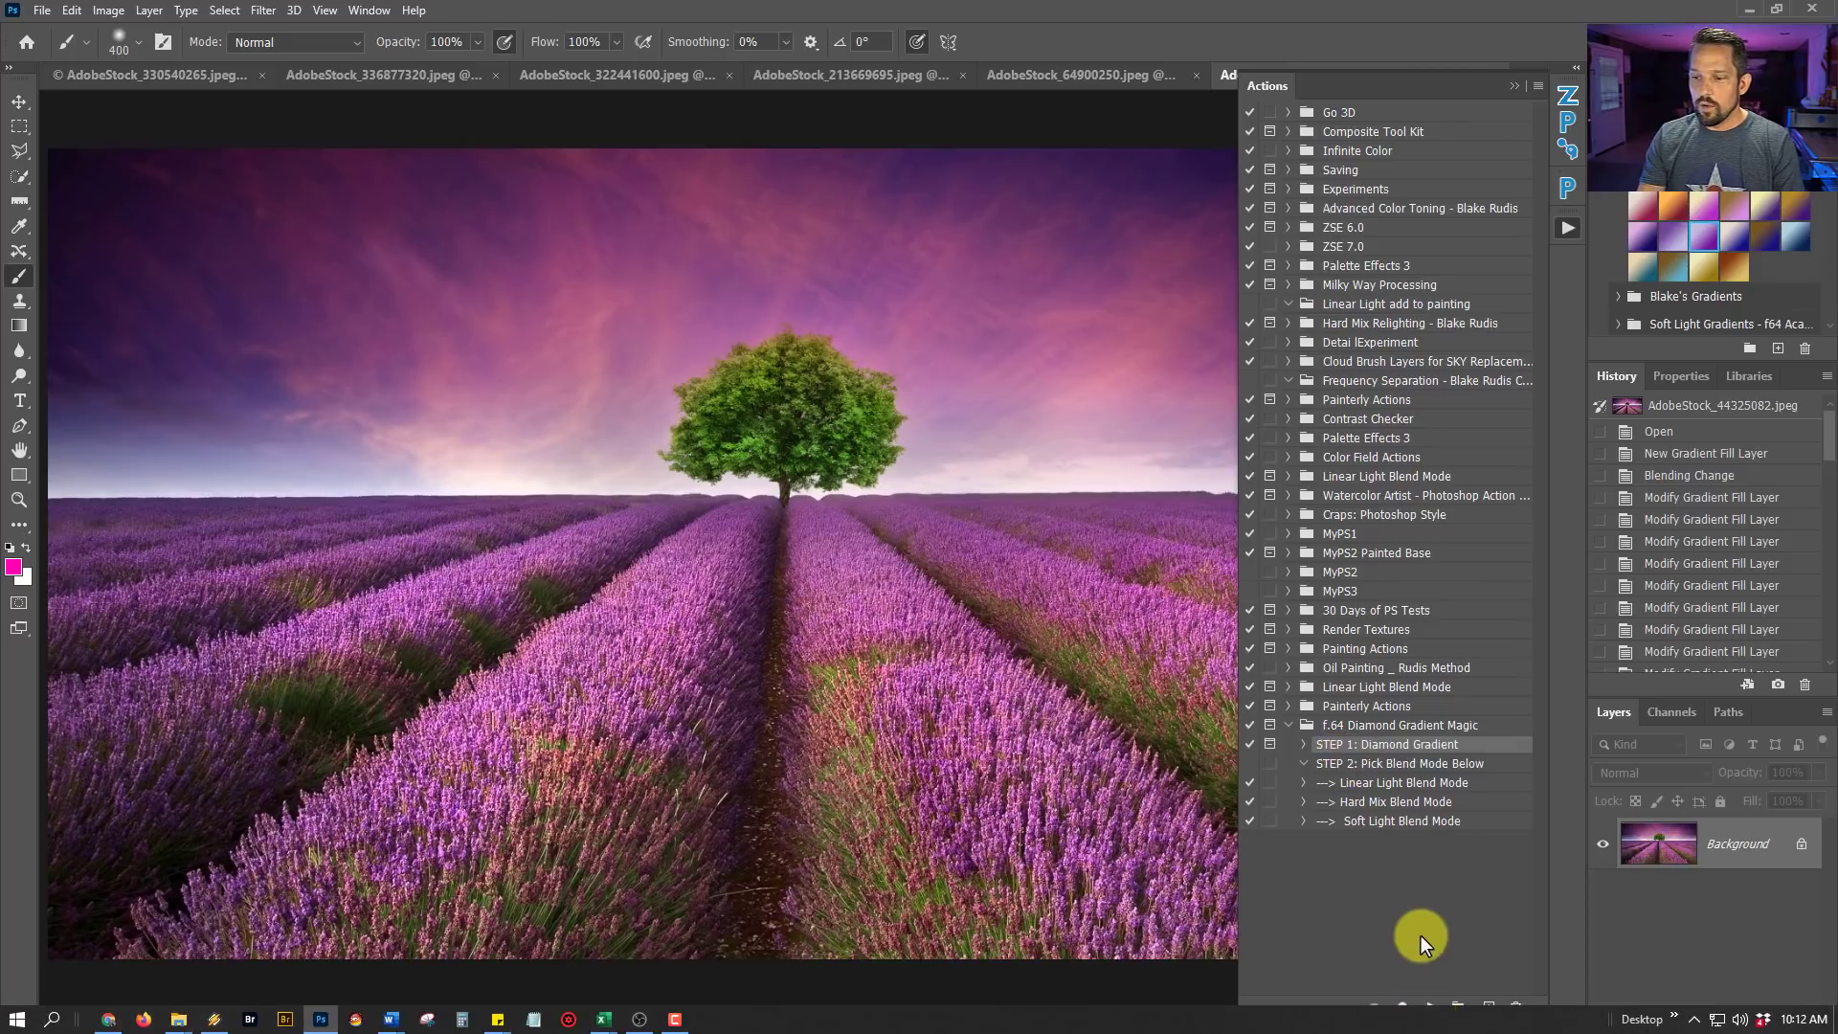
{"action": "left_click", "coordinate": [1430, 1005]}
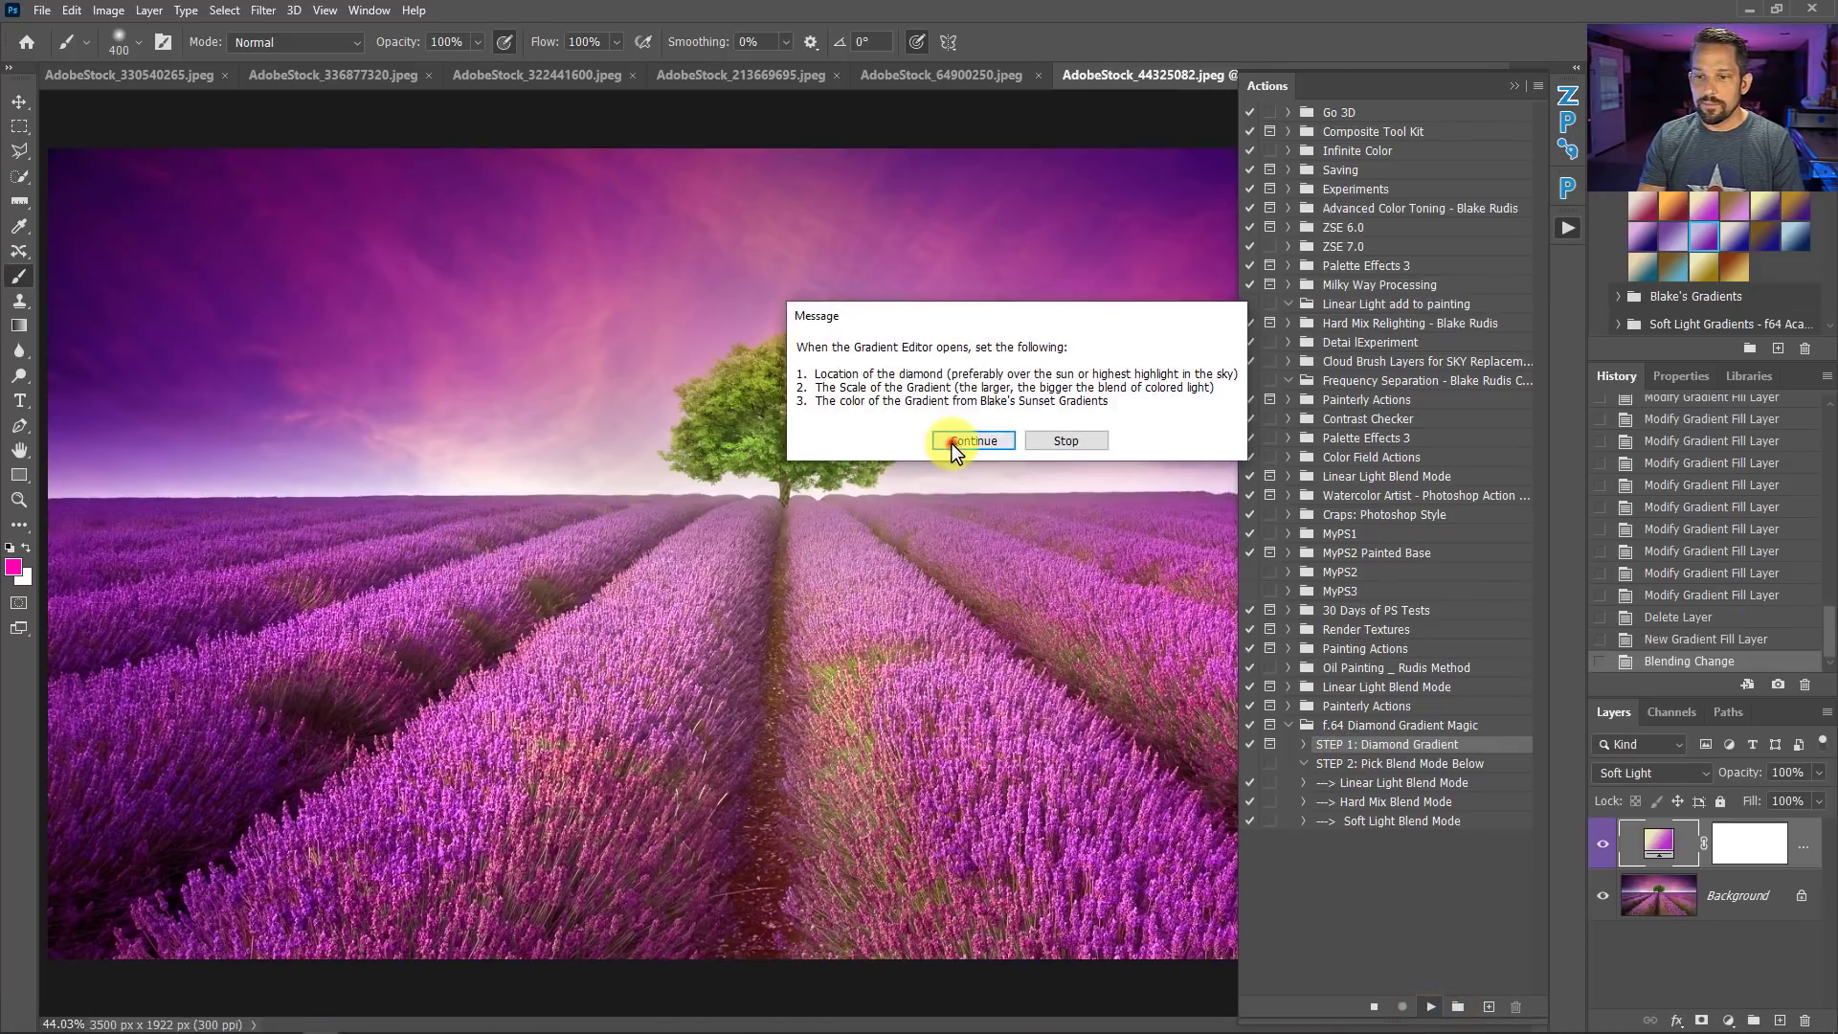
{"action": "left_click", "coordinate": [953, 446]}
{"action": "left_click_drag", "start_coordinate": [833, 587], "coordinate": [759, 479]}
{"action": "key", "text": "Return"}
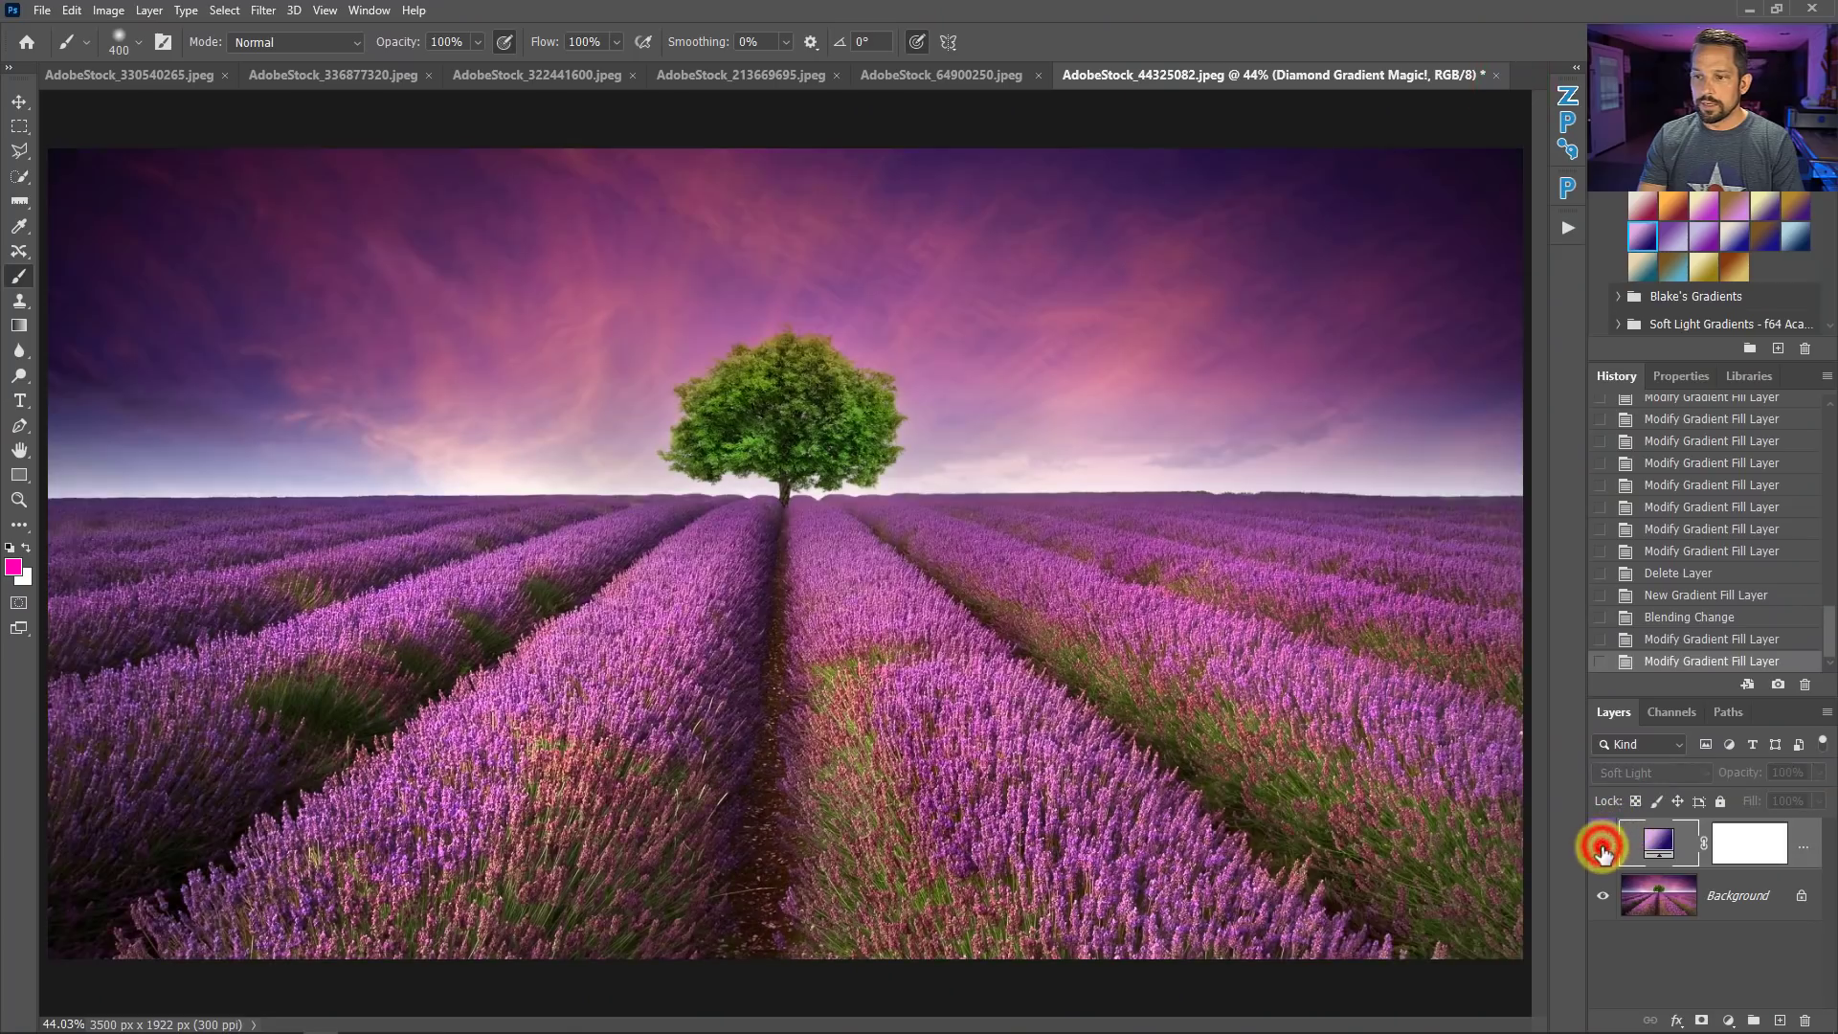
Compare the new gradient fill against the original by toggling its visibility.
{"action": "left_click", "coordinate": [1602, 847]}
{"action": "left_click", "coordinate": [1601, 847]}
{"action": "left_click", "coordinate": [1602, 847]}
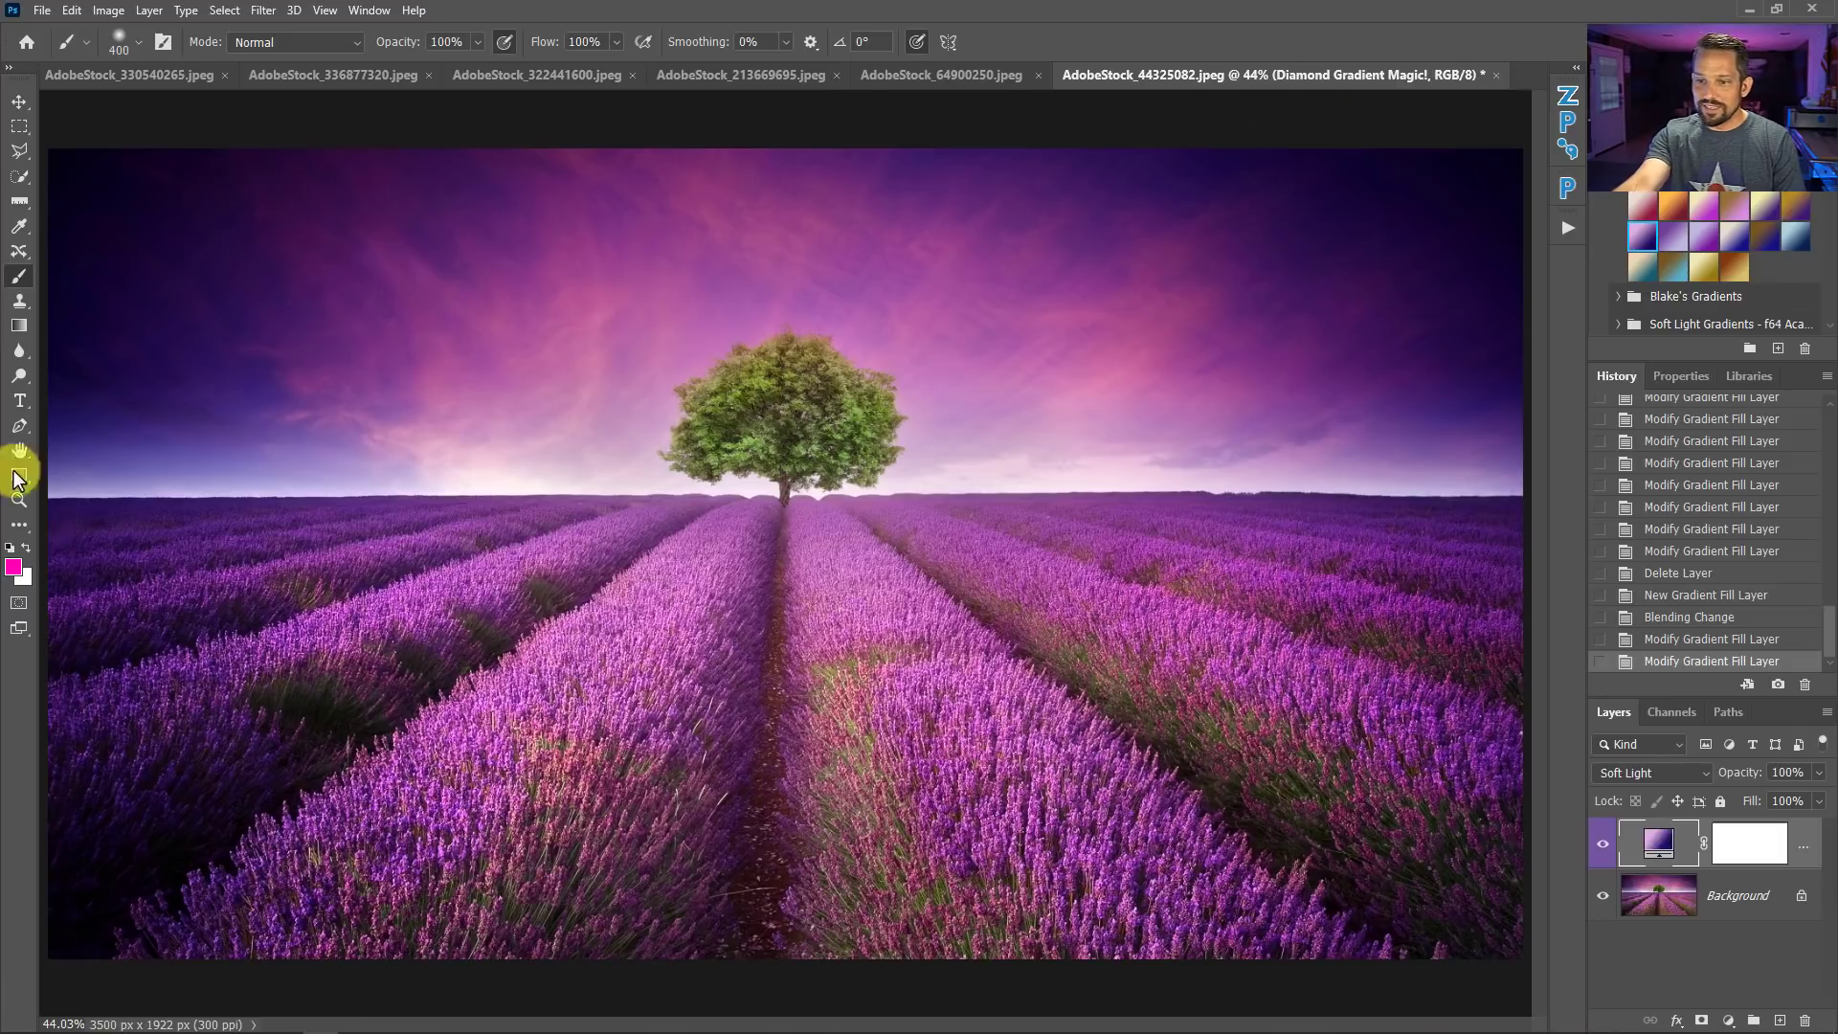
Lower the lone-tree photo's Soft Light gradient layer to 75% opacity and toggle its visibility to compare.
{"action": "left_click", "coordinate": [1804, 772]}
{"action": "type", "text": "75"}
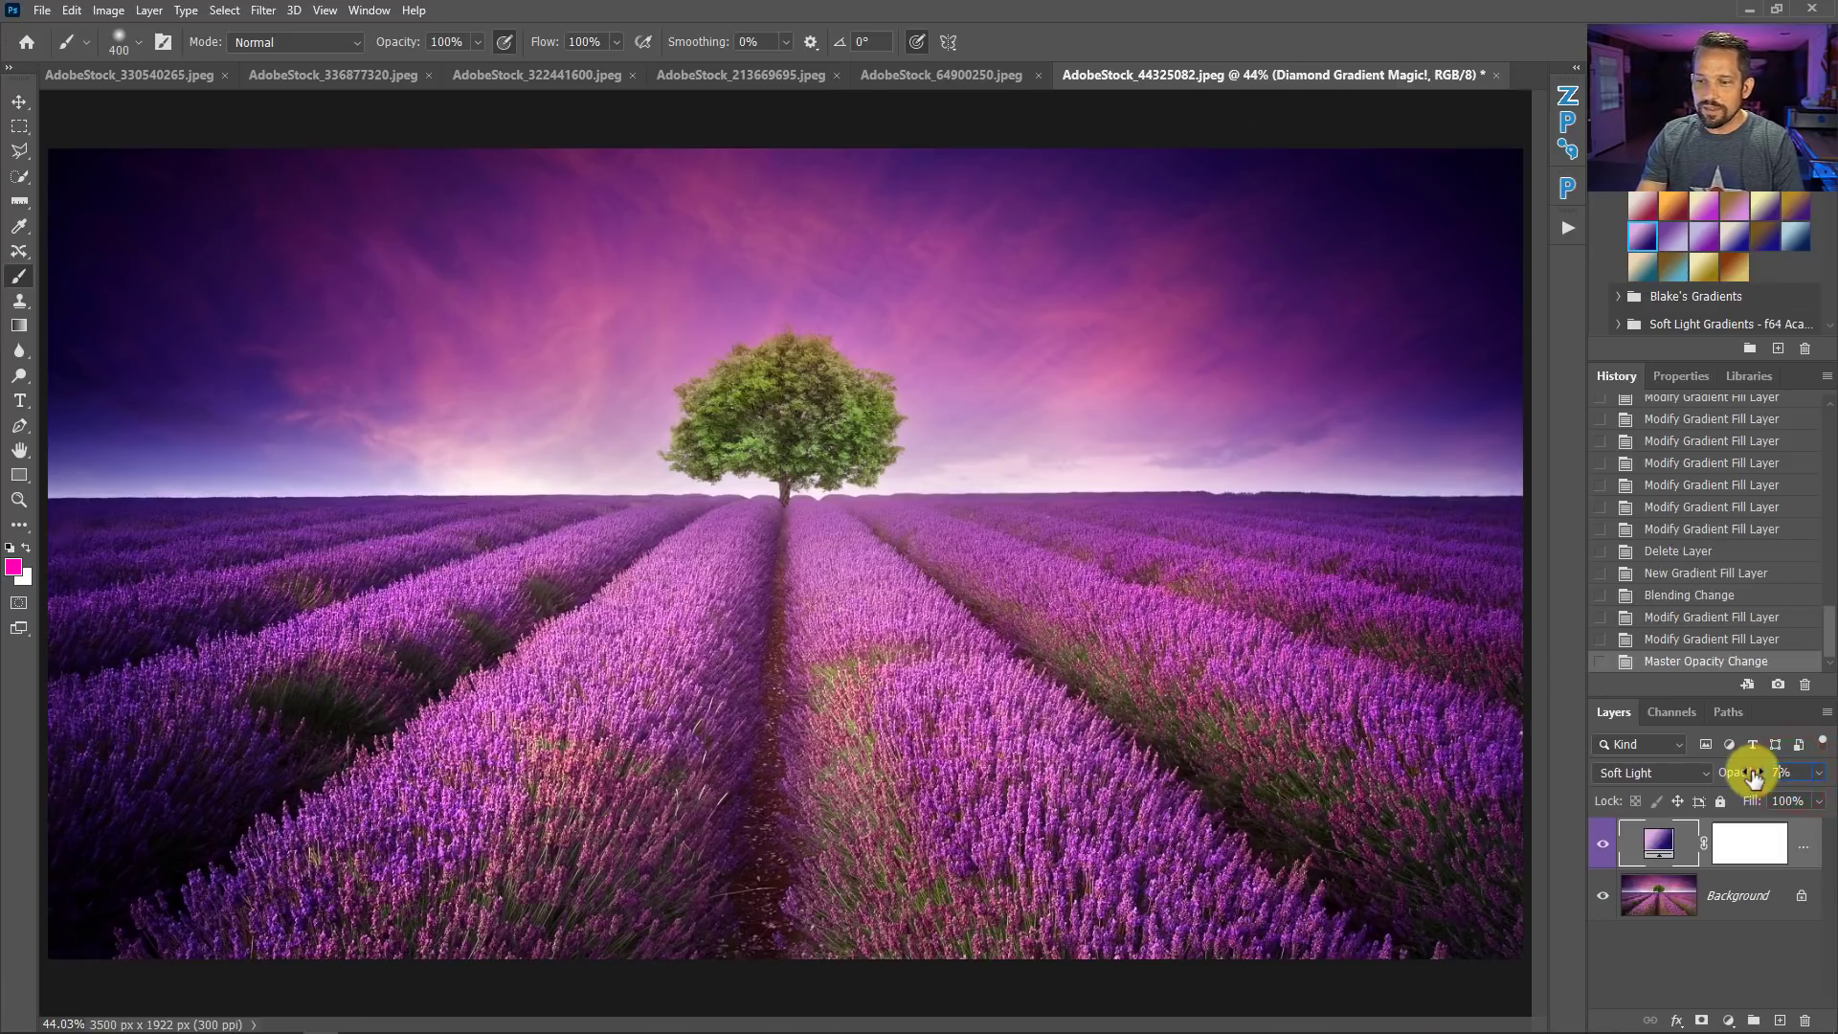
{"action": "key", "text": "Return"}
{"action": "left_click", "coordinate": [1603, 847]}
{"action": "left_click", "coordinate": [1603, 848]}
{"action": "left_click", "coordinate": [1604, 848]}
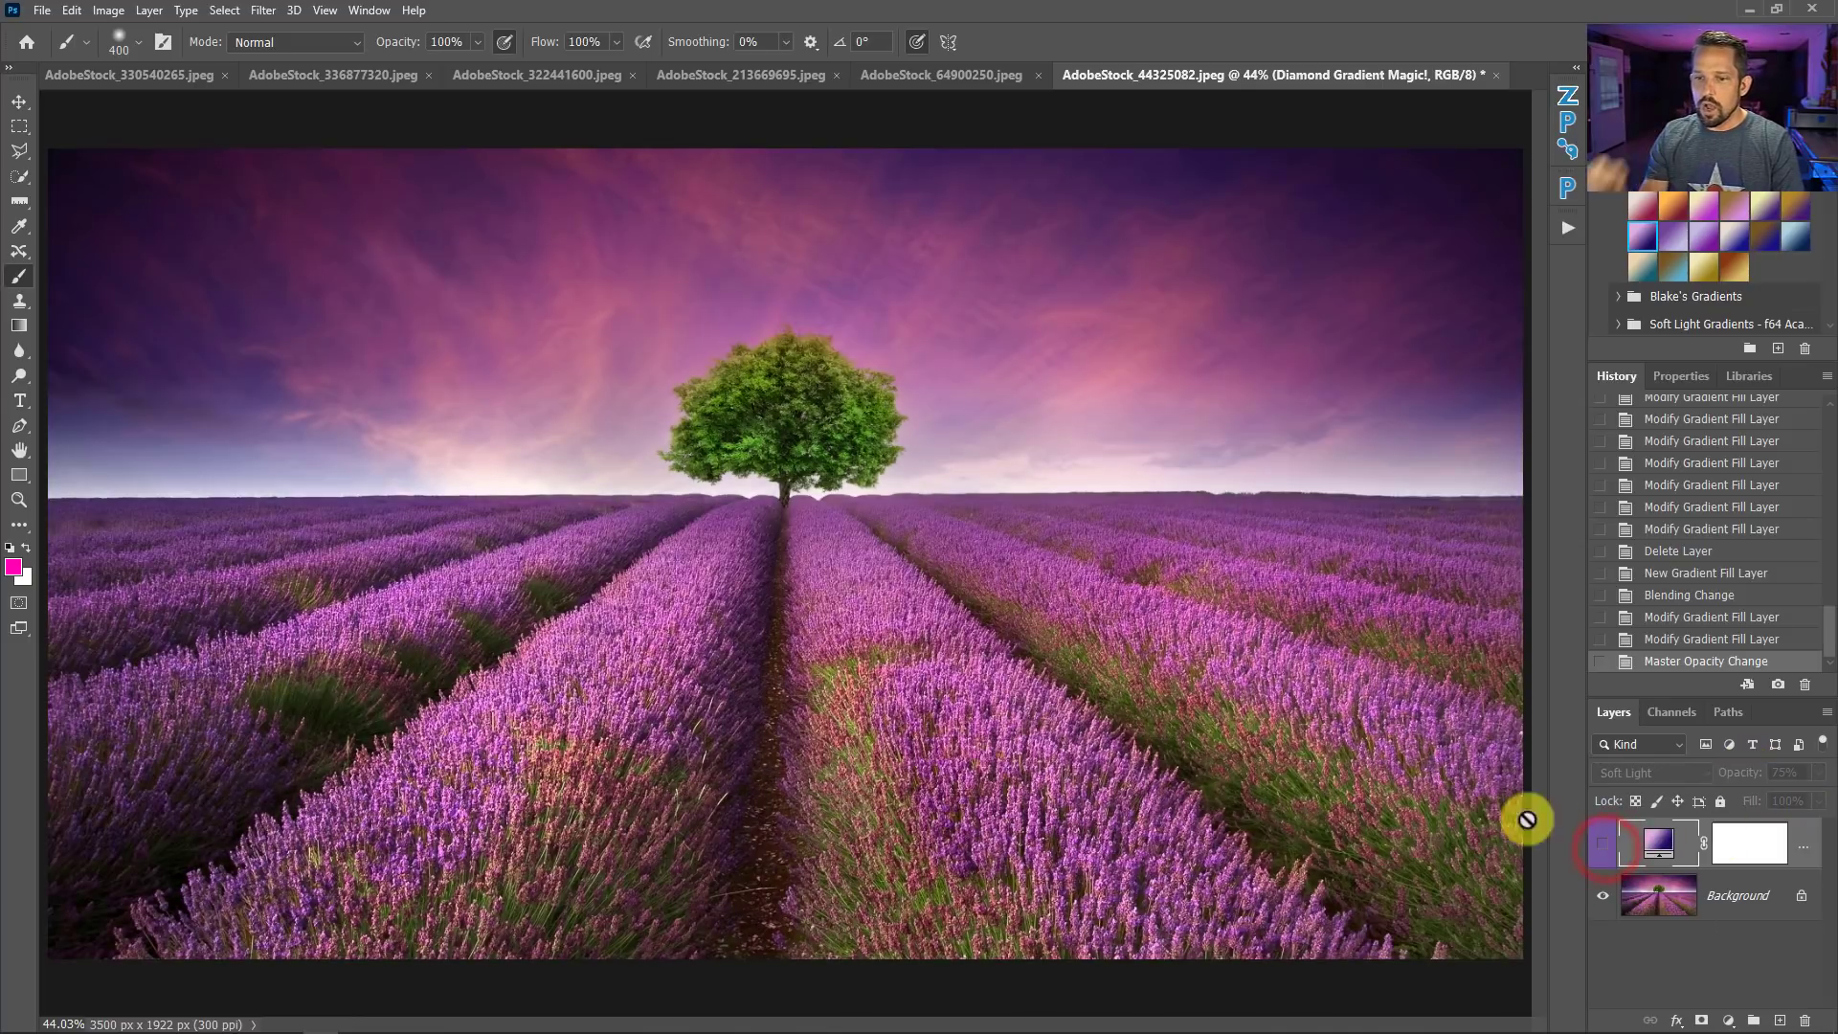
{"action": "left_click", "coordinate": [1597, 846]}
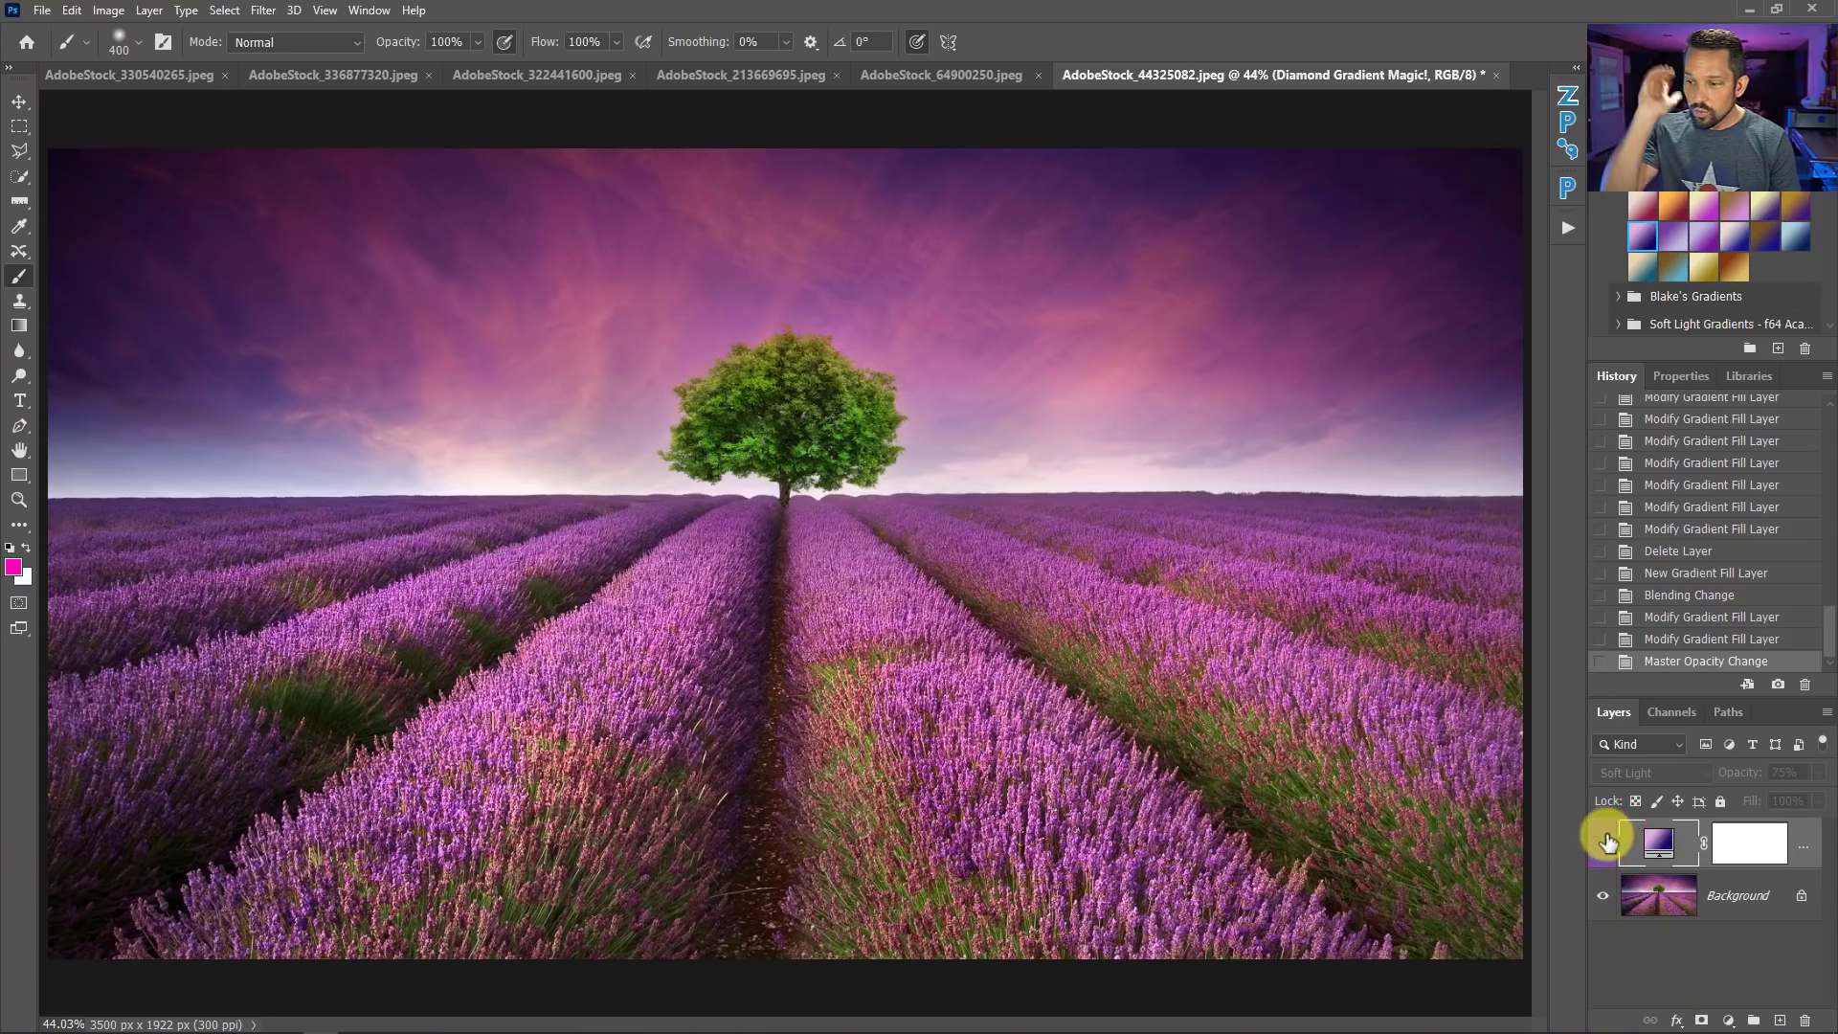
{"action": "left_click", "coordinate": [1604, 840]}
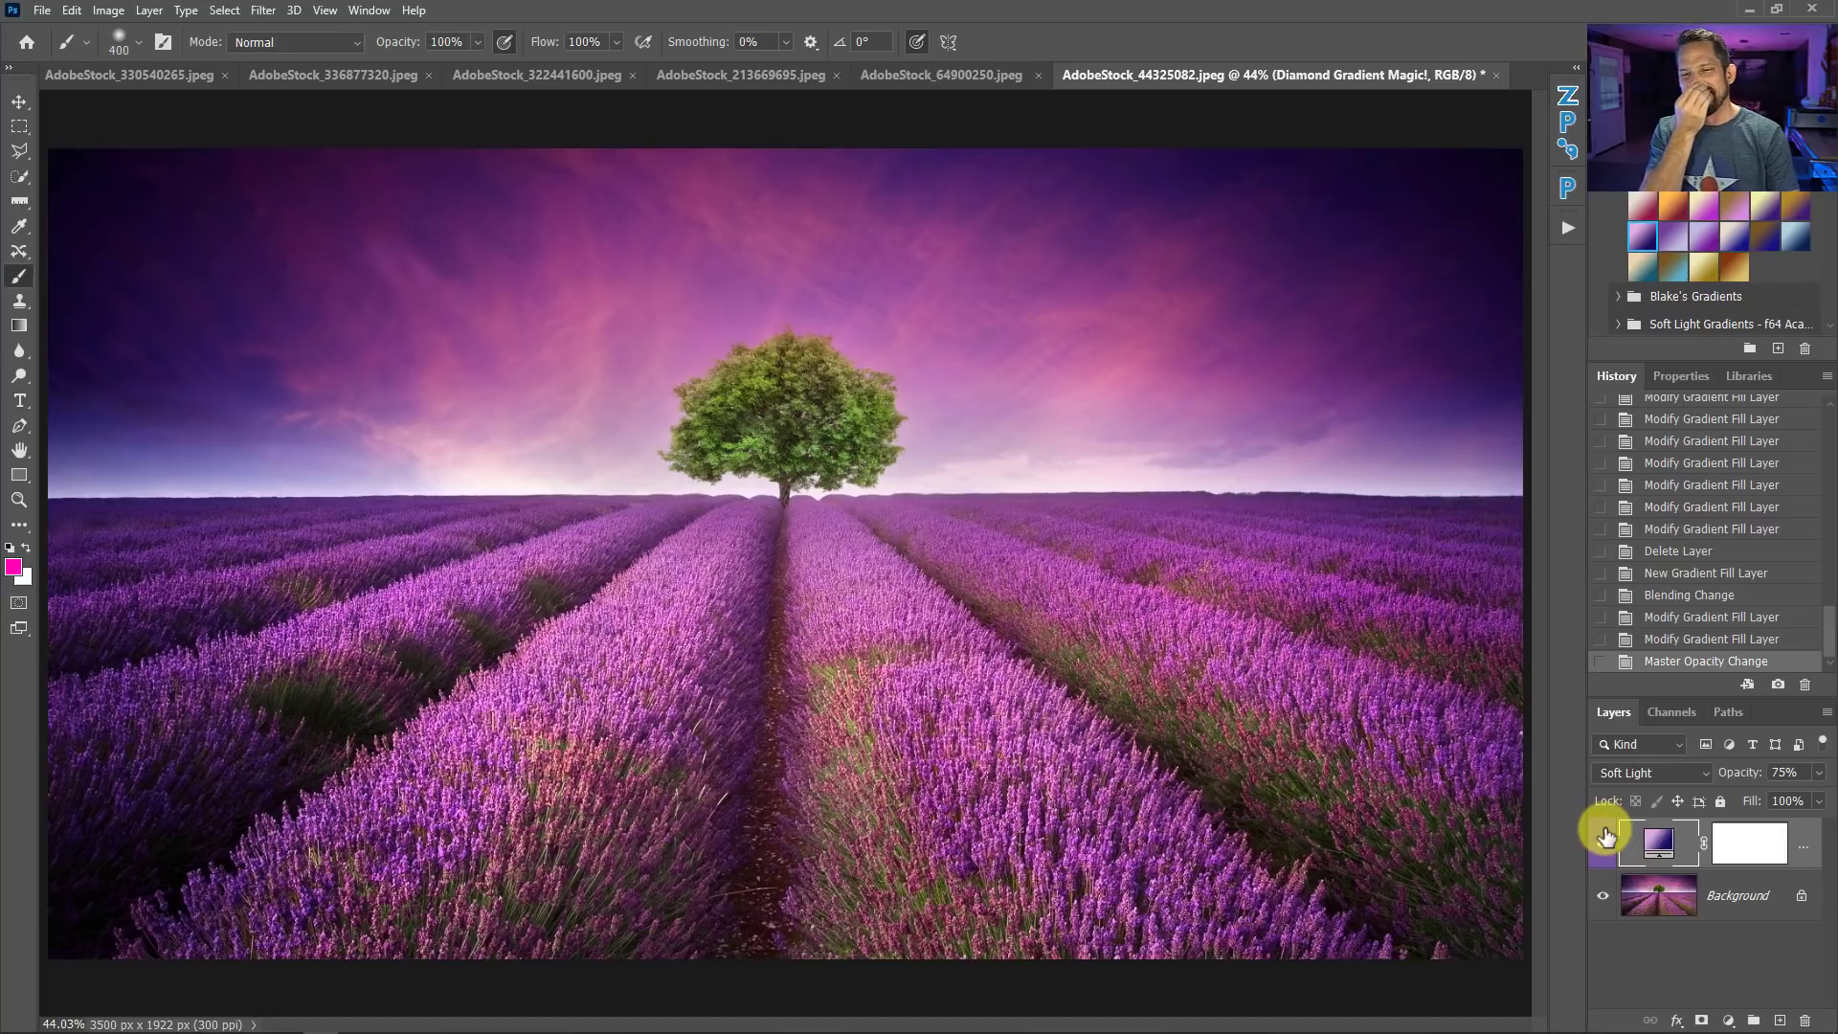